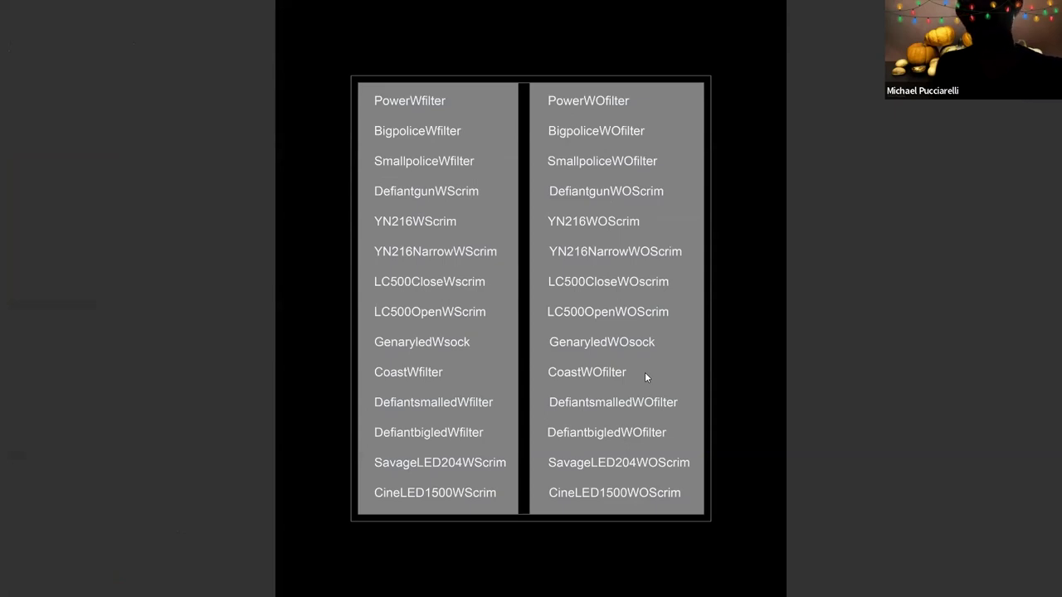
# Step: Close the full-screen preview and browse to the woodbackground folder inside "dng silvercupcoffeewchestnuts112022"
pyautogui.press('space')
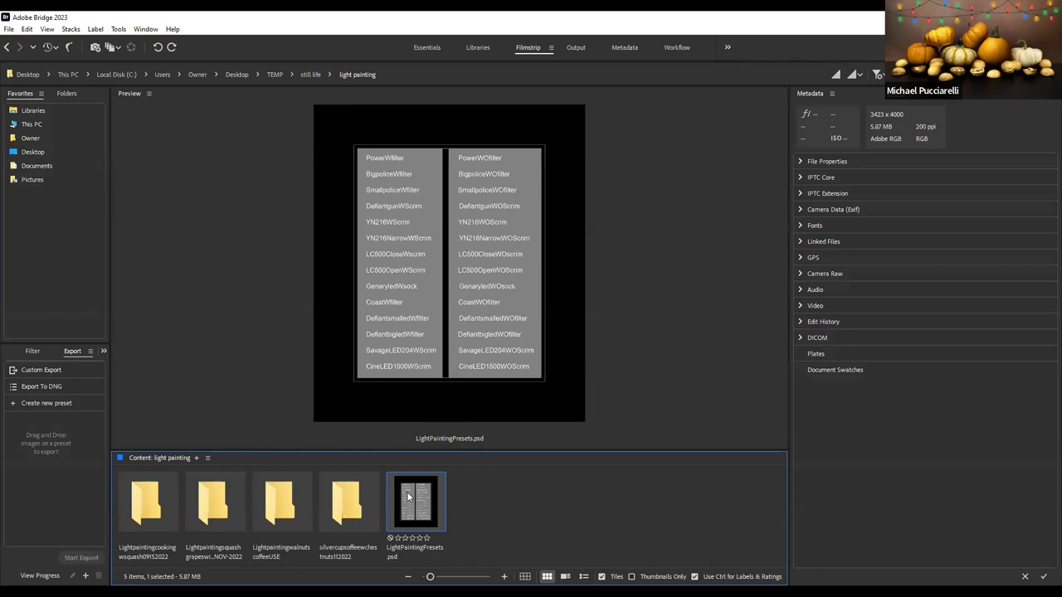
pyautogui.doubleClick(348, 501)
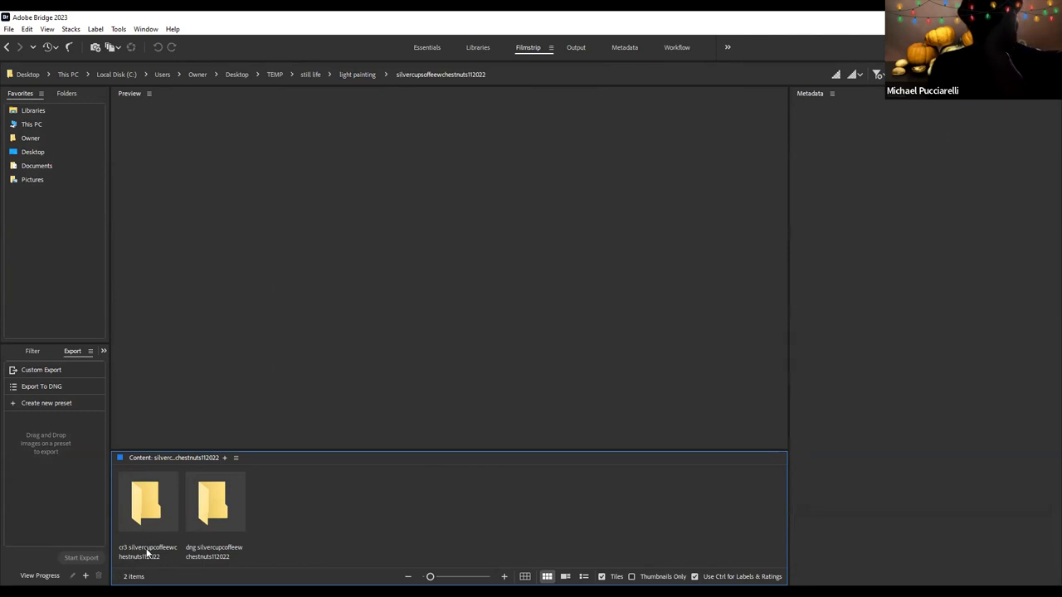
pyautogui.doubleClick(208, 497)
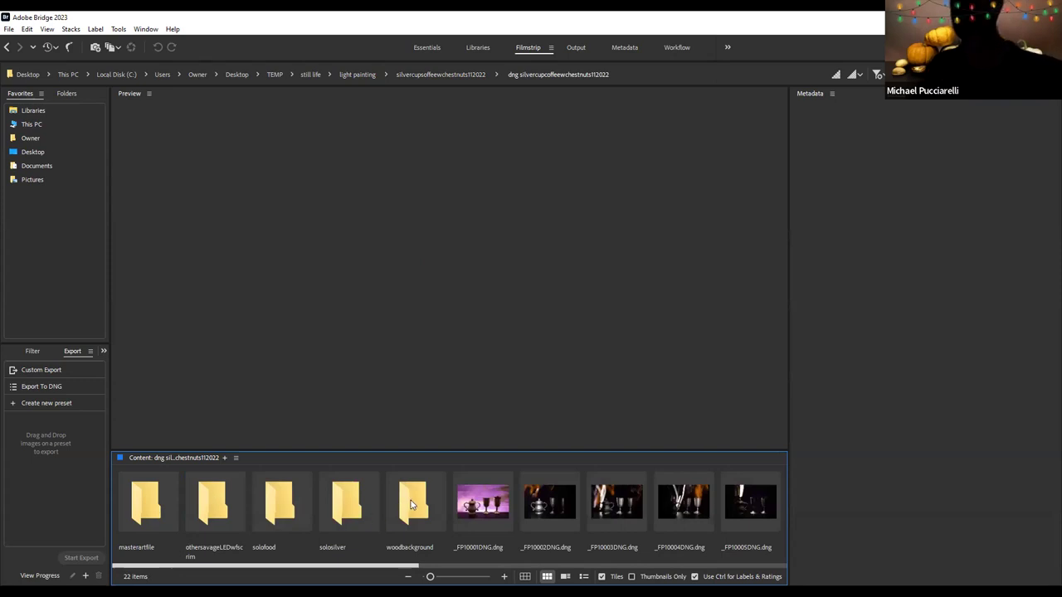
pyautogui.doubleClick(410, 500)
# Step: Open the raw image _FP10016DNG.dng from the woodbackground folder in Camera Raw
pyautogui.click(210, 512)
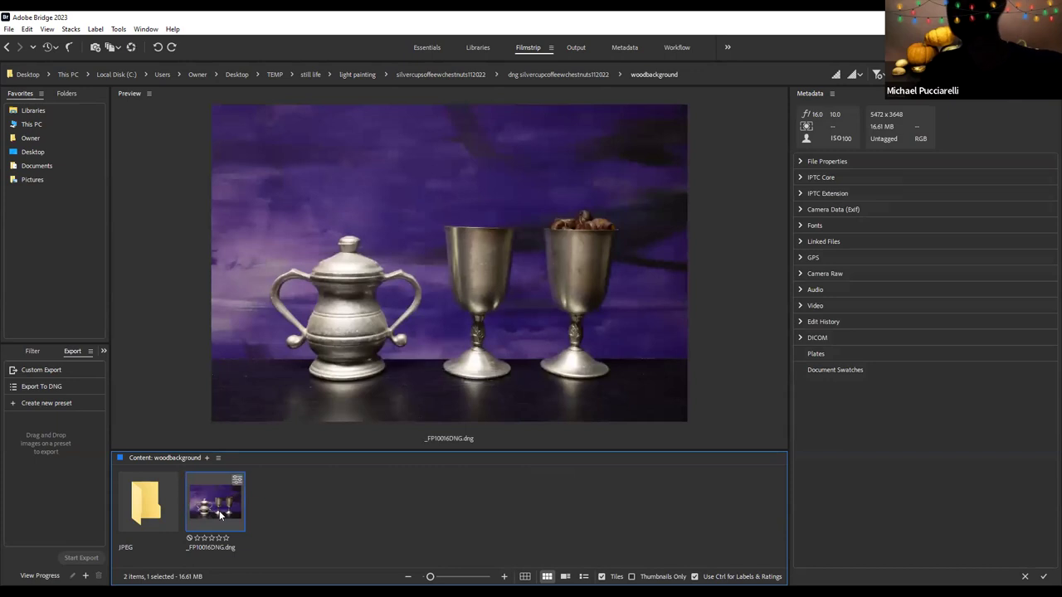
pyautogui.rightClick(220, 514)
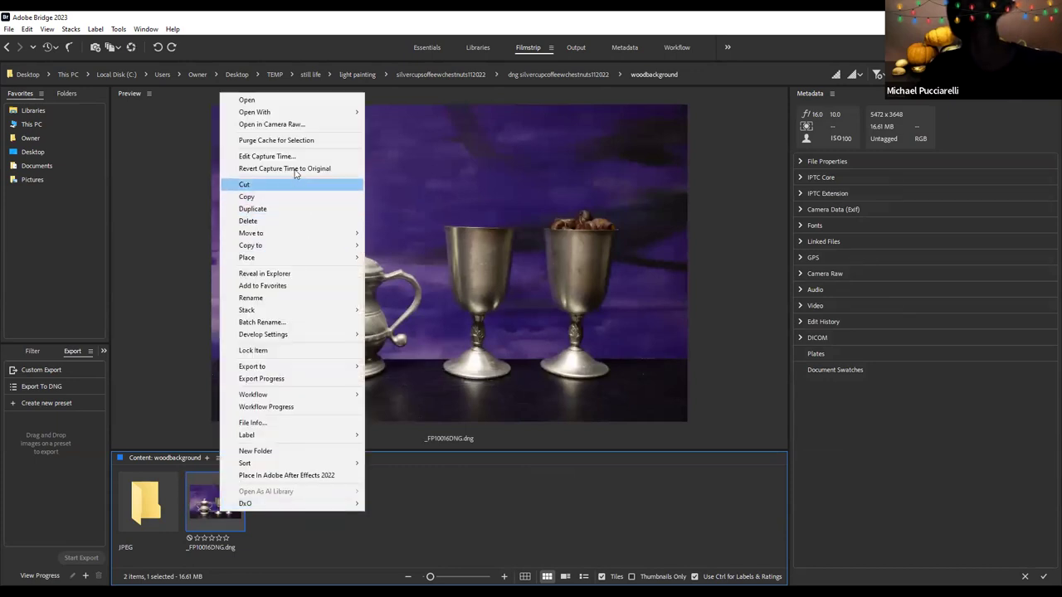
pyautogui.click(299, 126)
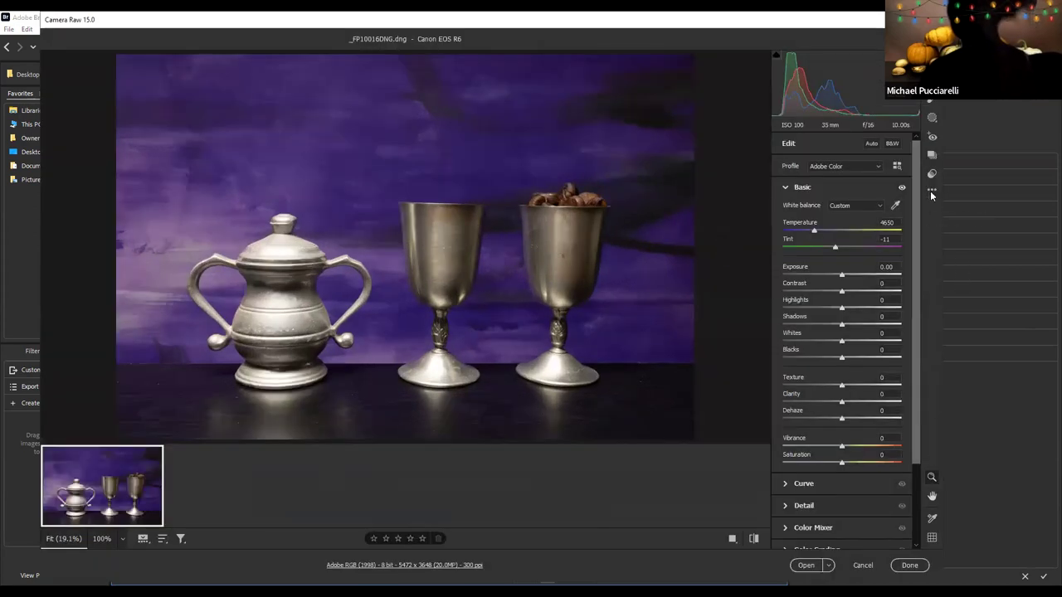
# Step: Locate the SmallpliceWfilter preset among the saved Camera Raw settings, and leave Camera Raw without loading it
pyautogui.click(931, 190)
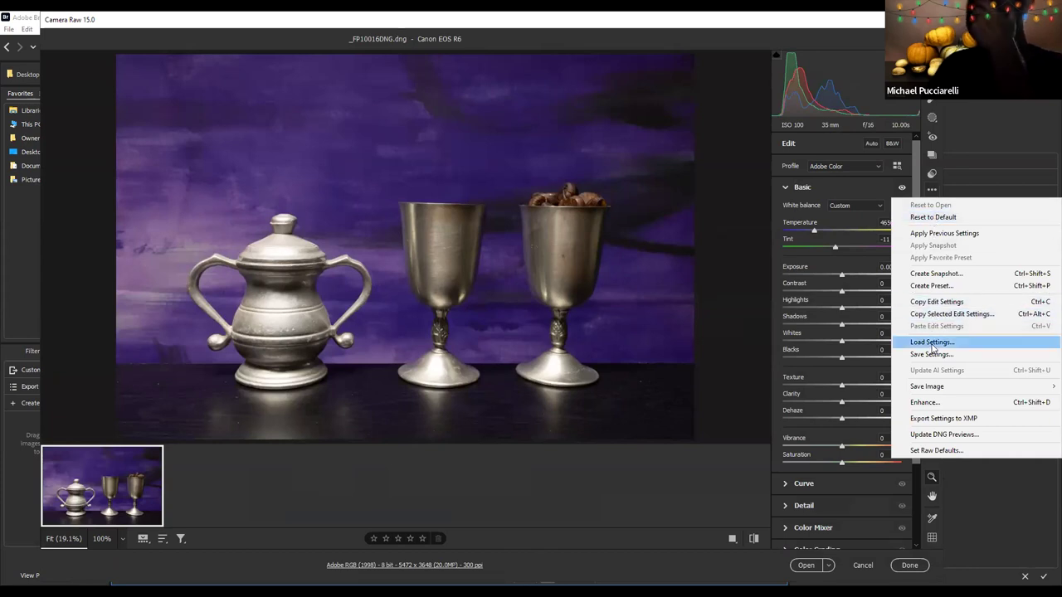
pyautogui.press('Return')
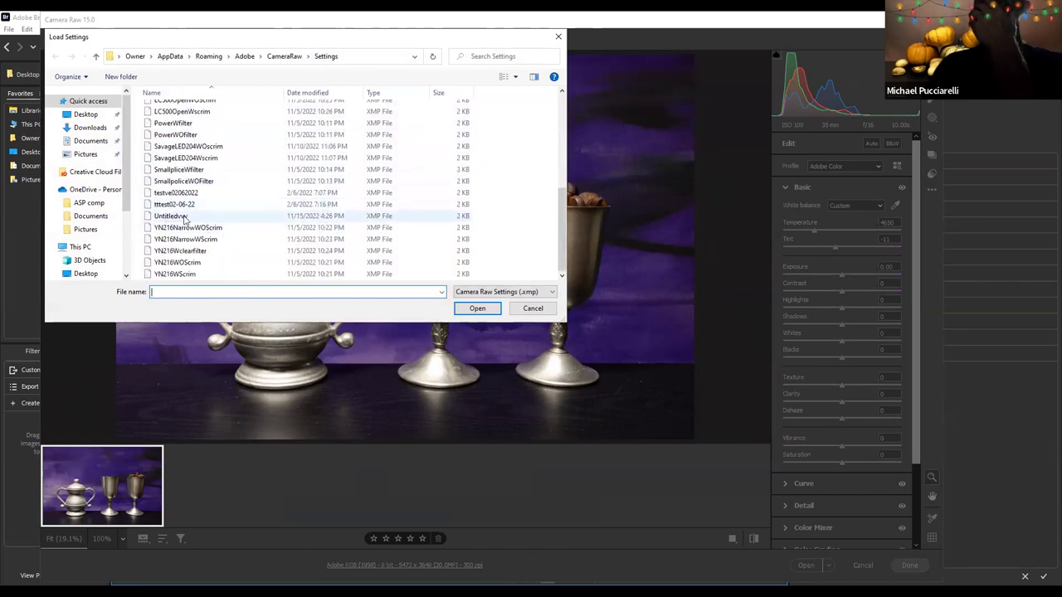
pyautogui.scroll(1, 187, 218)
pyautogui.click(181, 202)
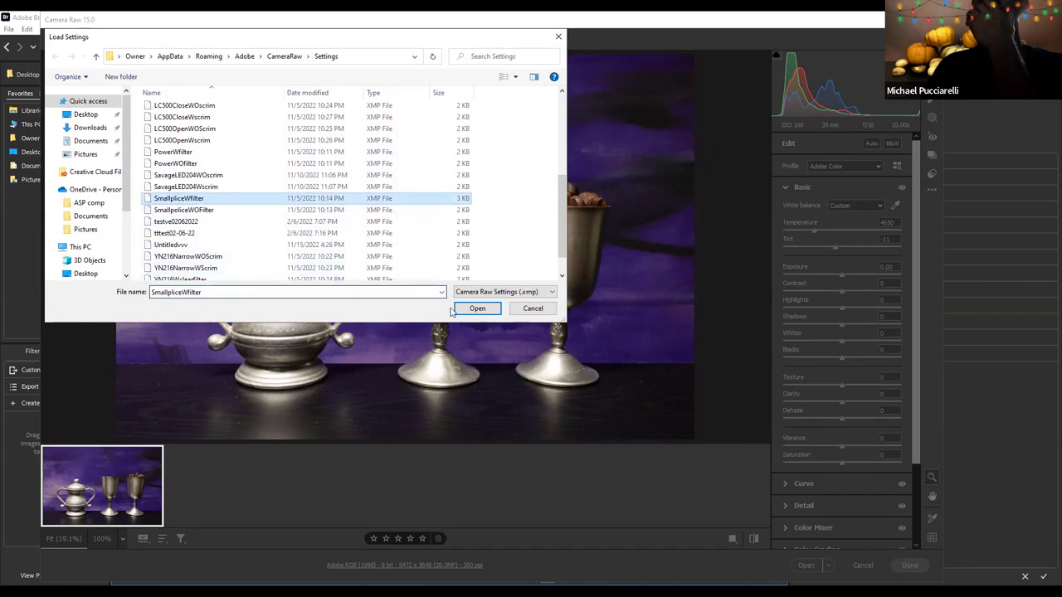
pyautogui.click(521, 310)
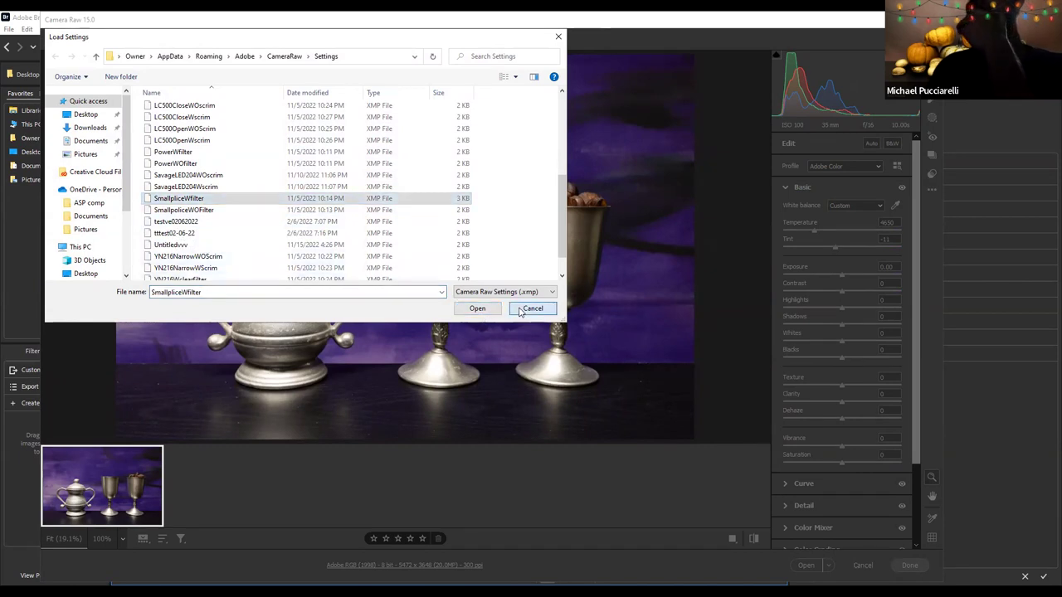
pyautogui.click(862, 565)
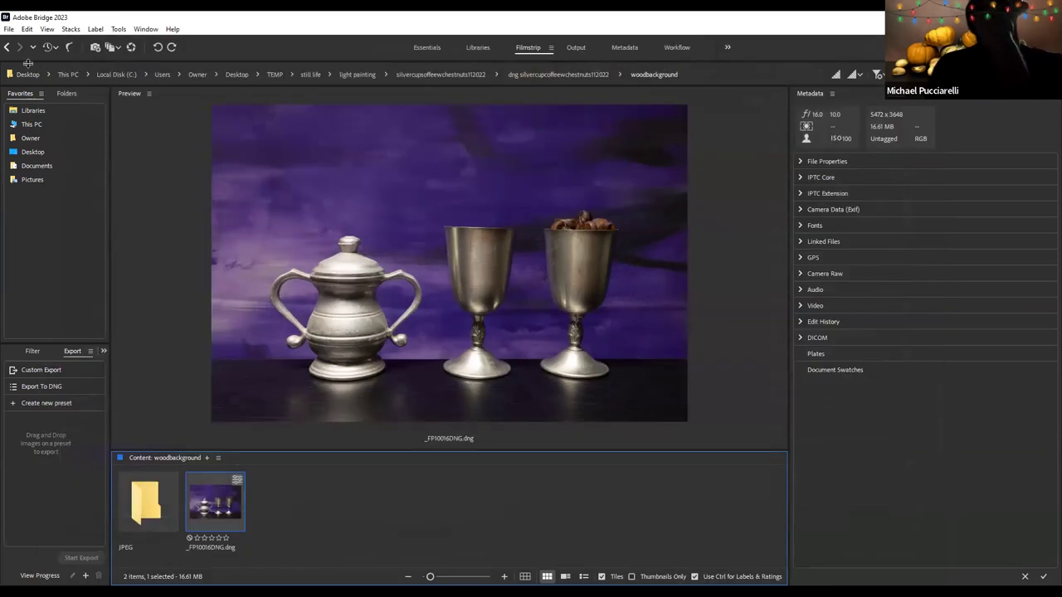
# Step: Go to the sibling solosilver folder and open its three DNG images together in Camera Raw
pyautogui.click(8, 46)
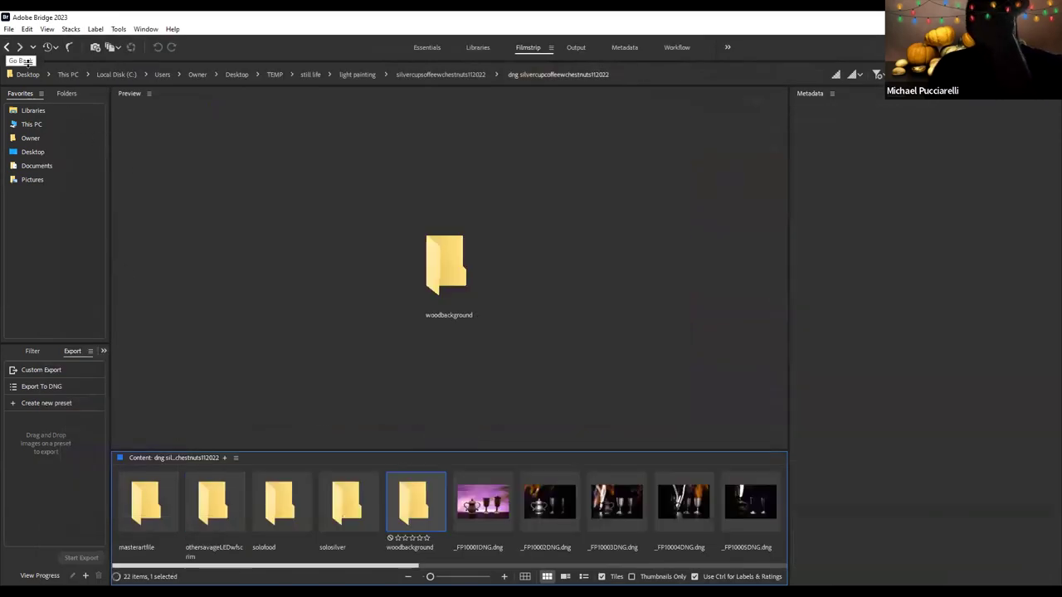
pyautogui.doubleClick(340, 506)
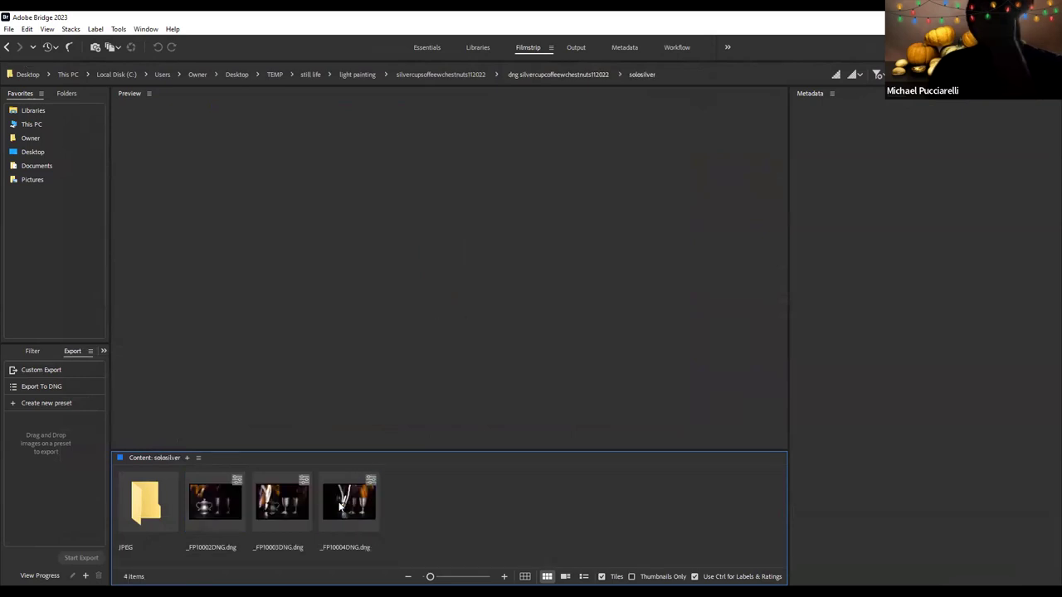
pyautogui.click(214, 516)
pyautogui.hotkey('ctrl', 'a')
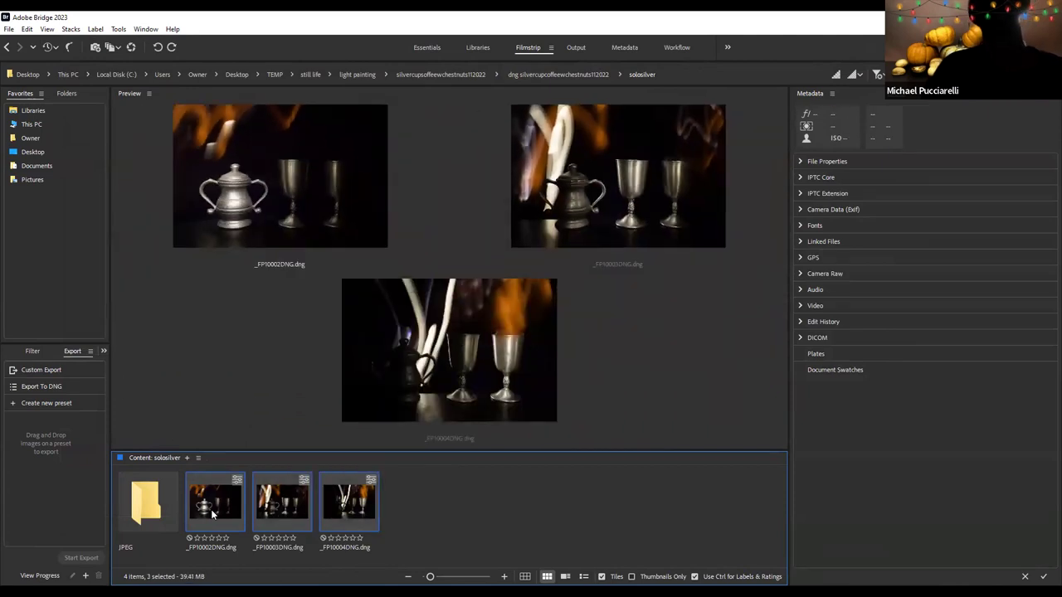
pyautogui.rightClick(206, 515)
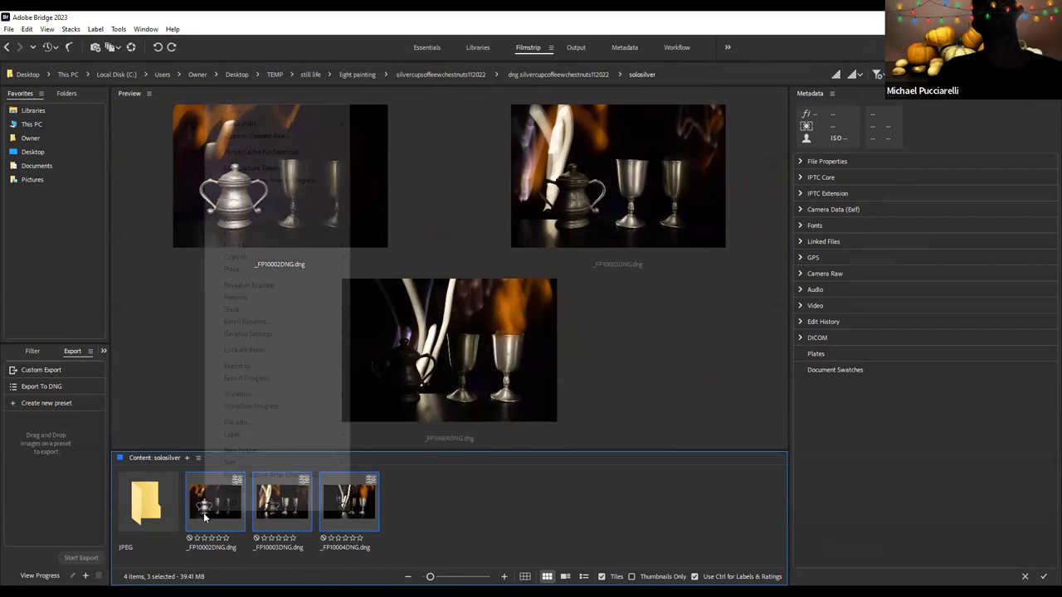
pyautogui.click(297, 138)
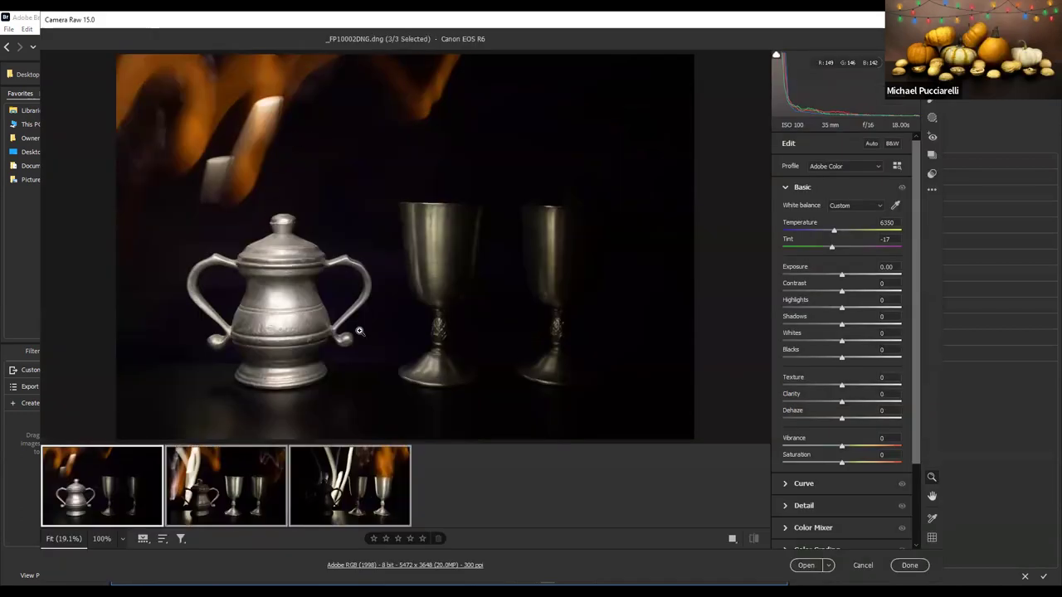
# Step: Locate the PowerWfilter preset among the loadable settings for the three silver images, and leave Camera Raw without applying it
pyautogui.click(932, 191)
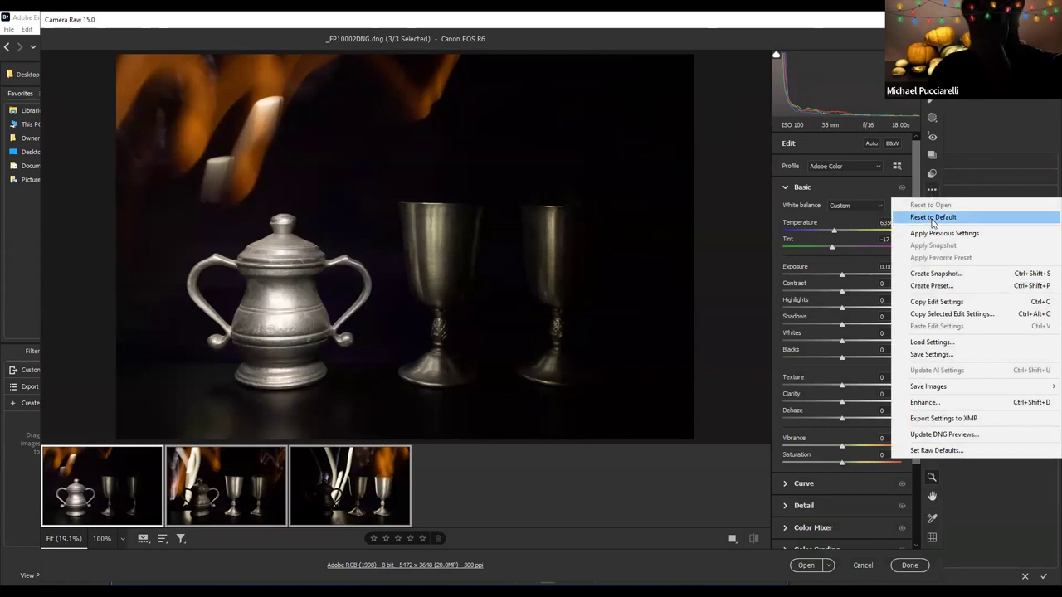
pyautogui.click(926, 342)
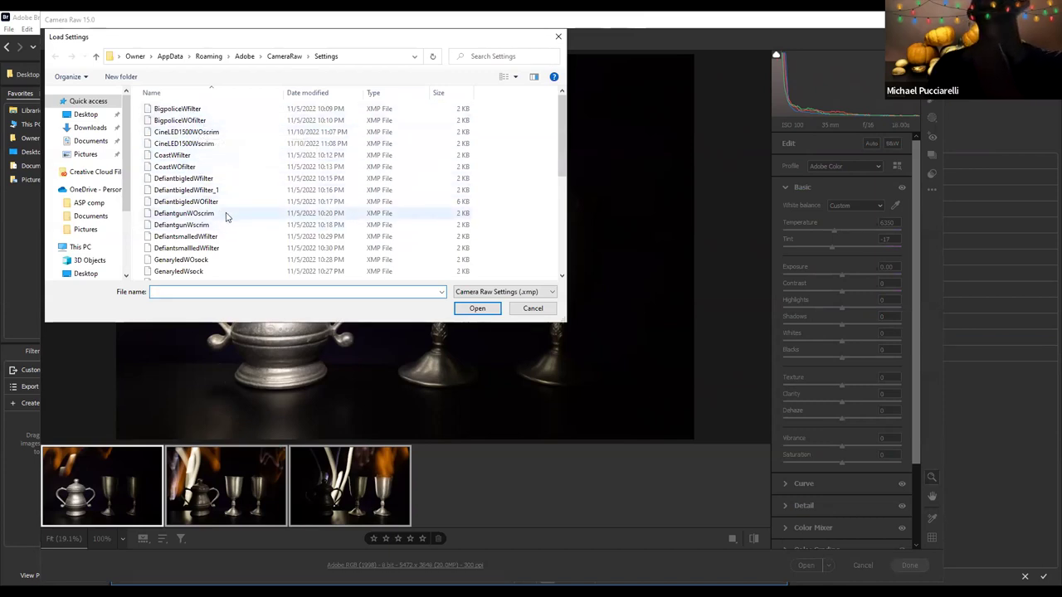
pyautogui.scroll(-6, 219, 216)
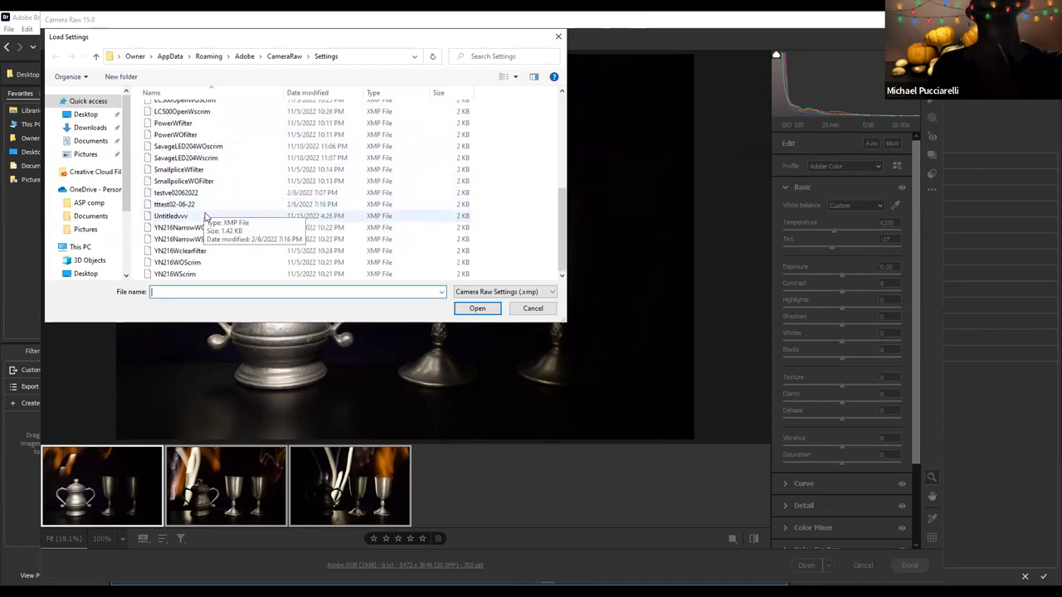
pyautogui.click(172, 124)
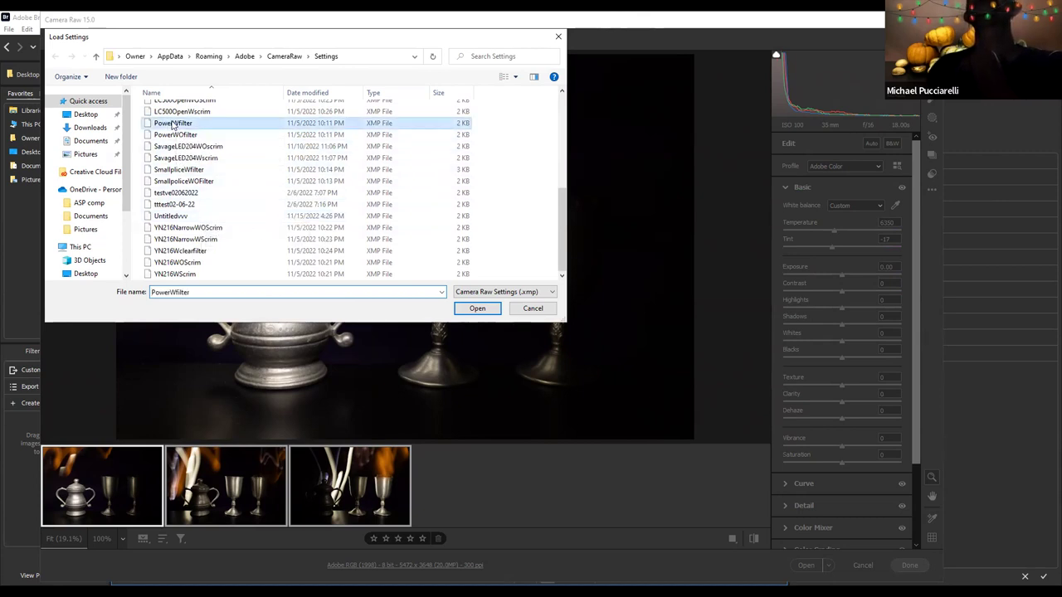
pyautogui.click(534, 308)
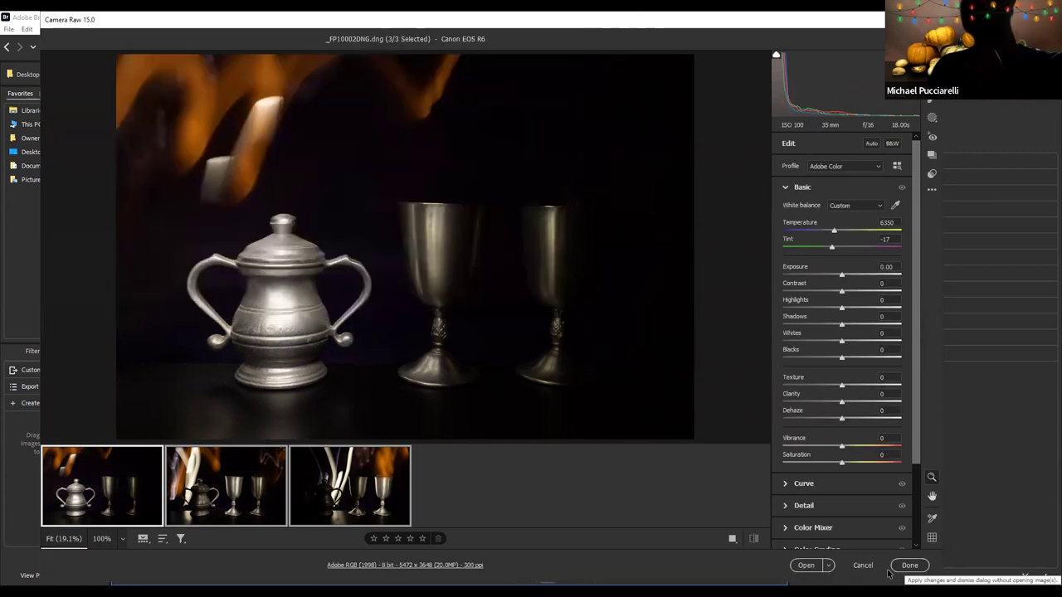
pyautogui.click(863, 567)
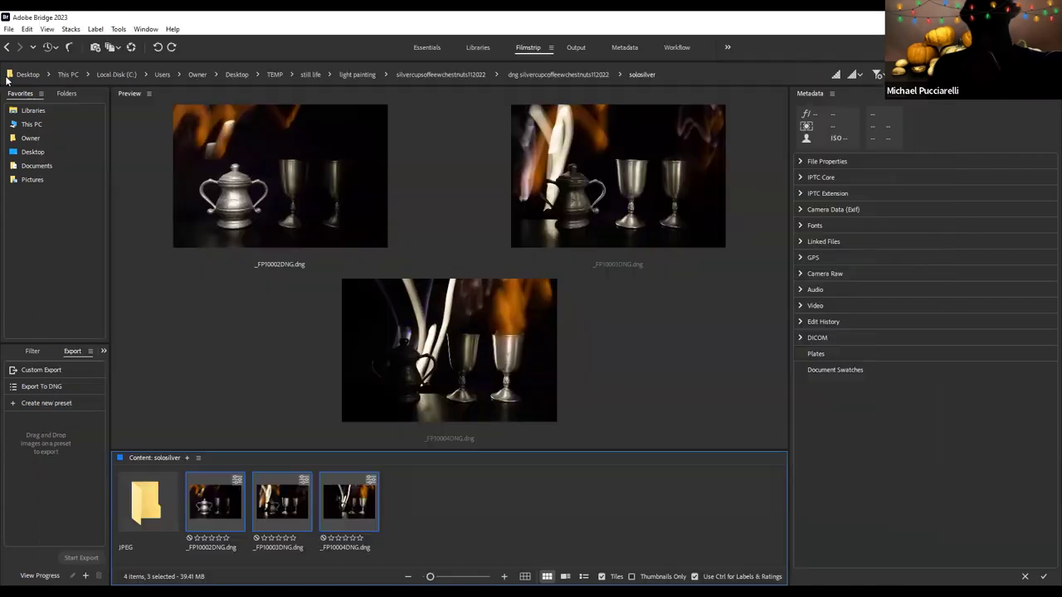
# Step: Go to the solofood folder and open _FP10008DNG.dng and _FP10011DNG.dng together in Camera Raw
pyautogui.click(6, 47)
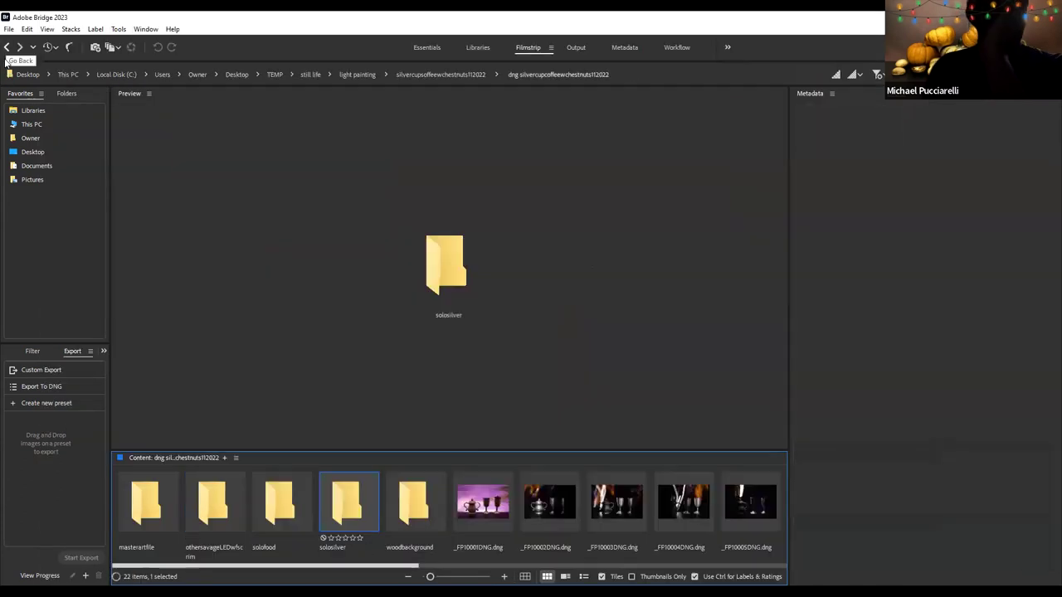
pyautogui.doubleClick(278, 495)
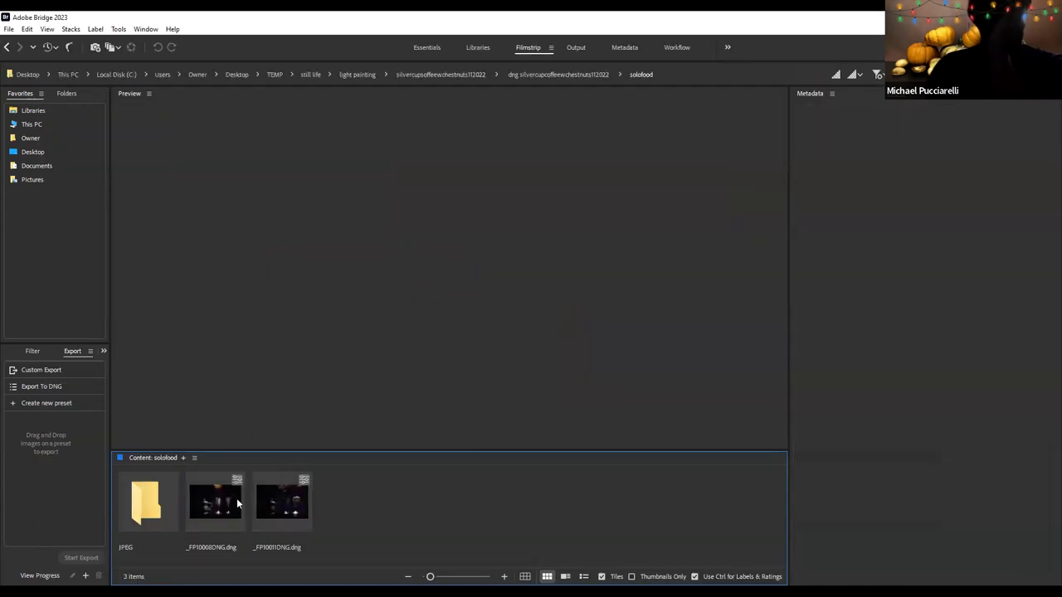
pyautogui.click(219, 510)
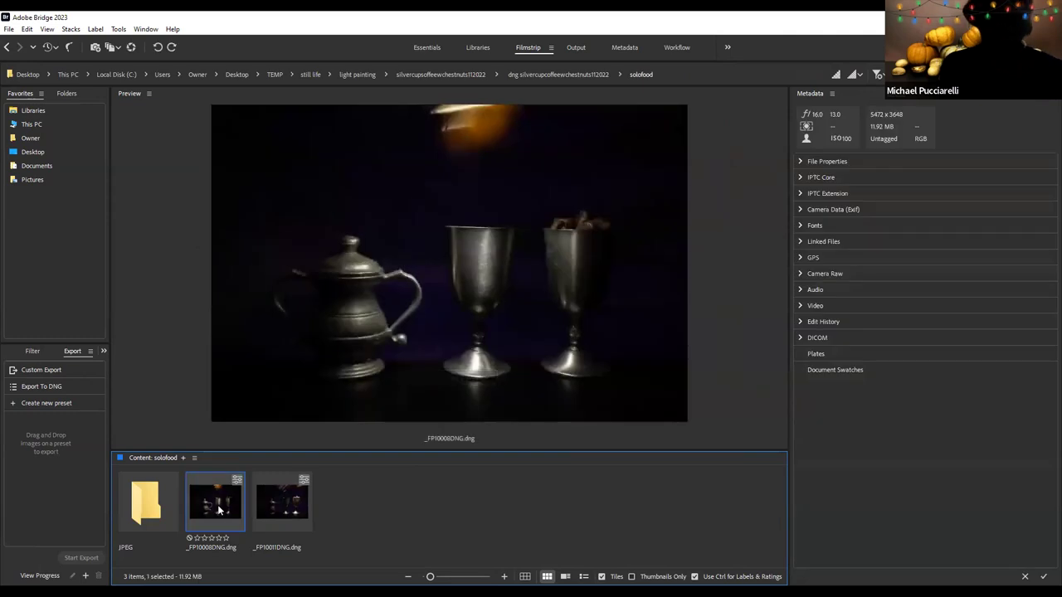
pyautogui.keyDown('ctrl'); pyautogui.click(287, 502); pyautogui.keyUp('ctrl')
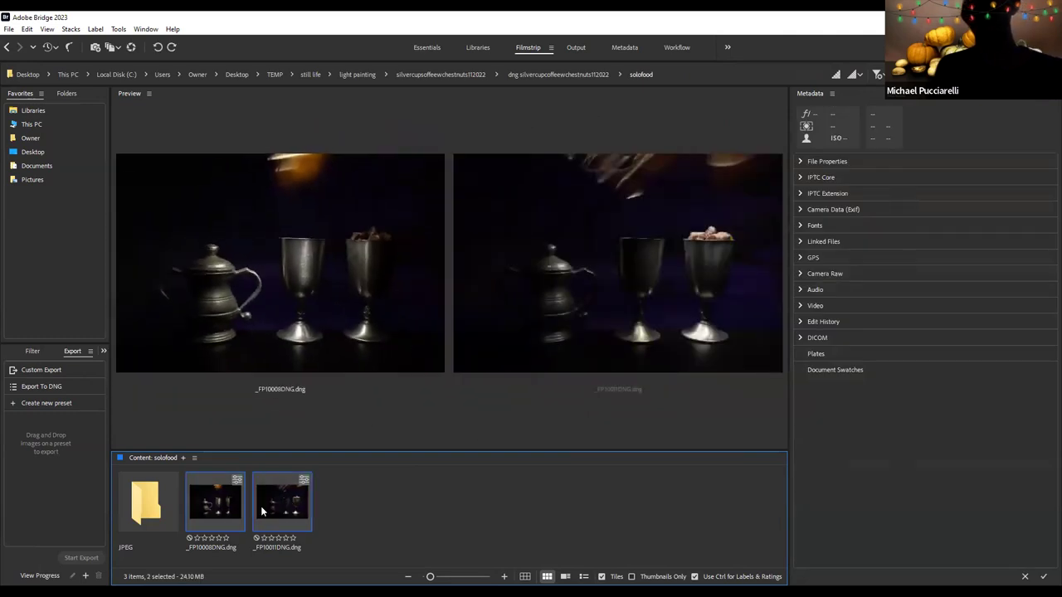
pyautogui.rightClick(215, 516)
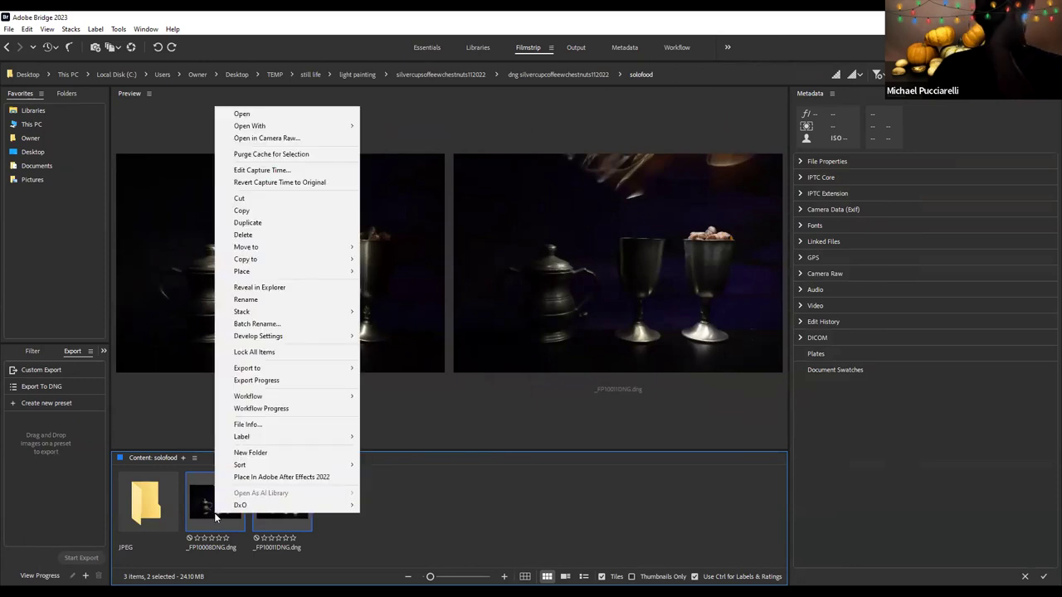
pyautogui.click(280, 139)
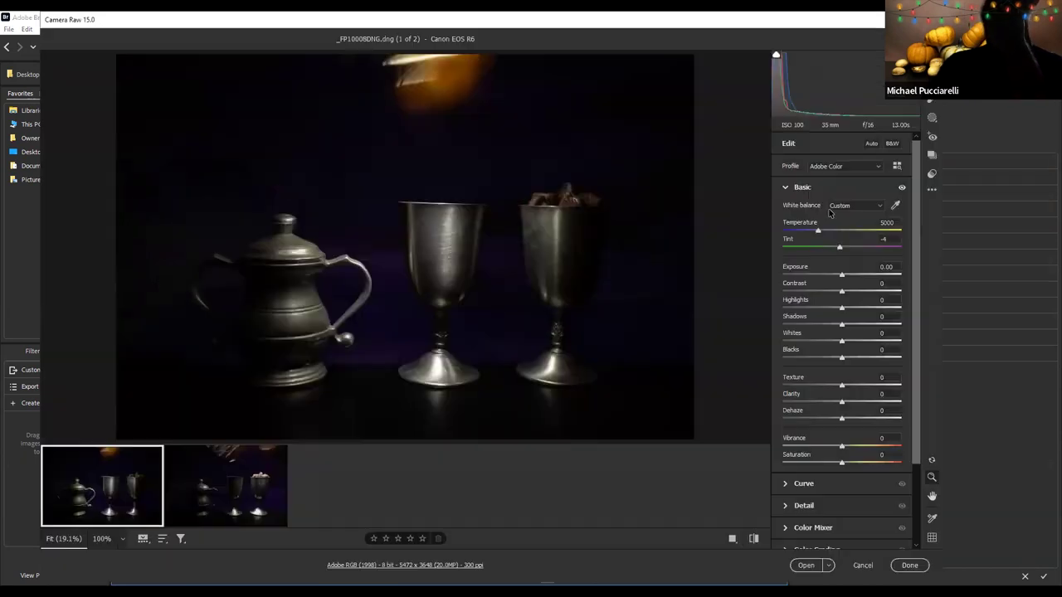
# Step: Select both food images and locate the BigpoliceWfilter preset among the loadable settings, closing the file dialog without loading it
pyautogui.hotkey('ctrl', 'a')
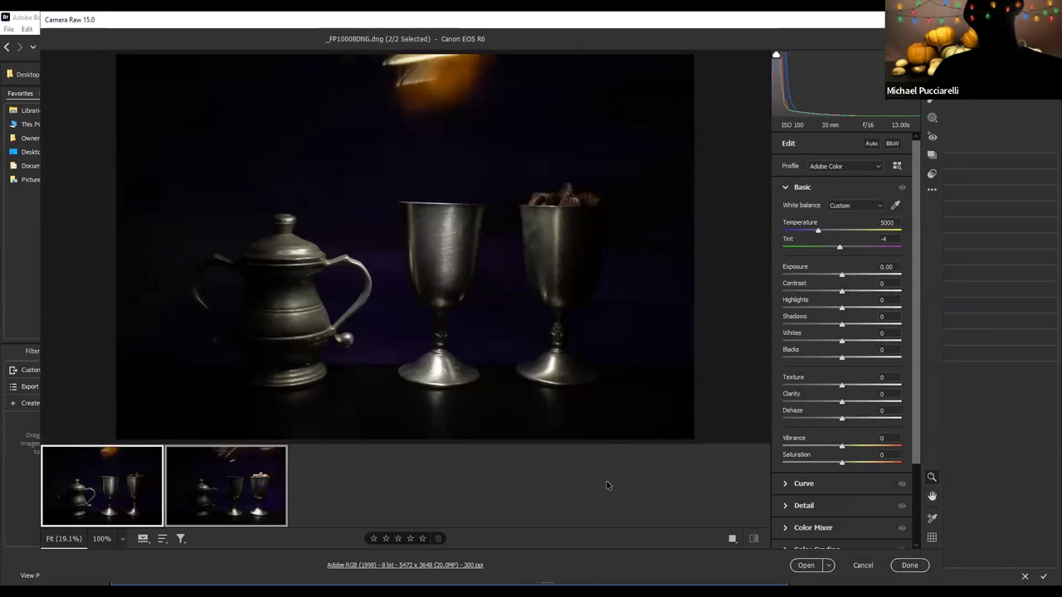
pyautogui.click(931, 193)
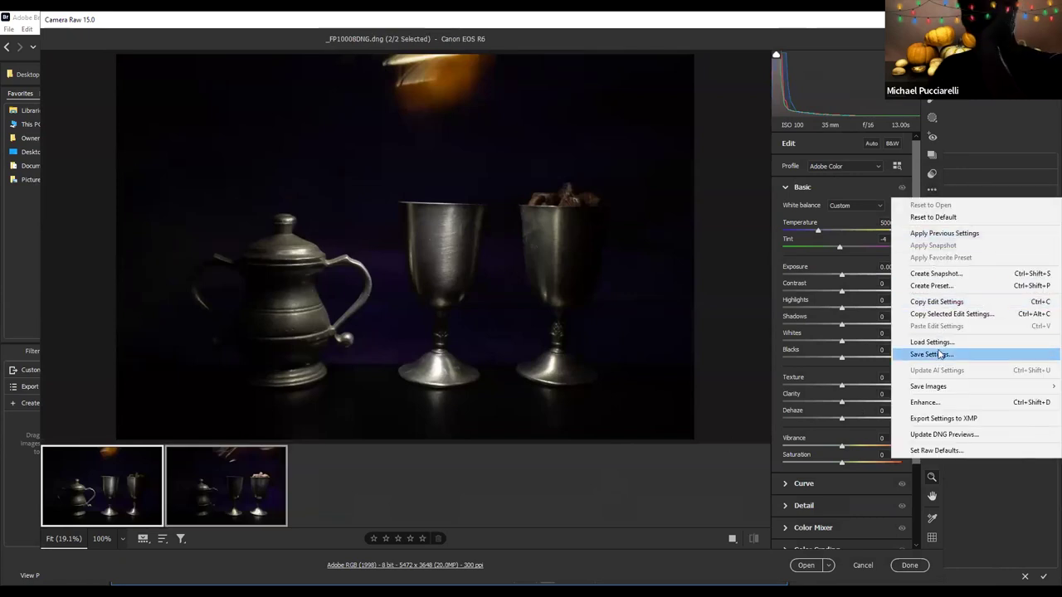
pyautogui.click(936, 342)
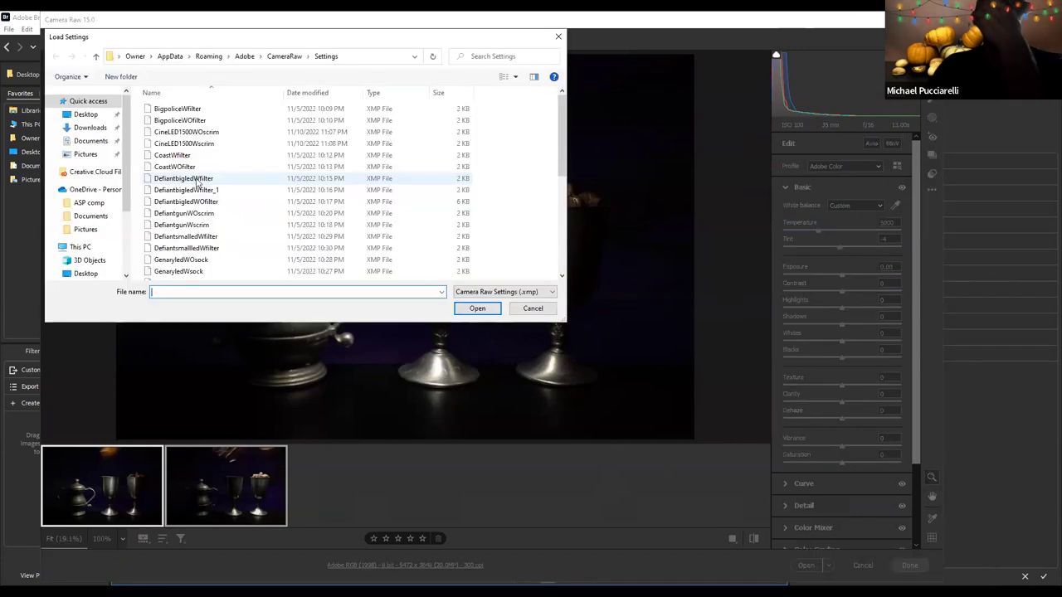
pyautogui.scroll(-4, 180, 178)
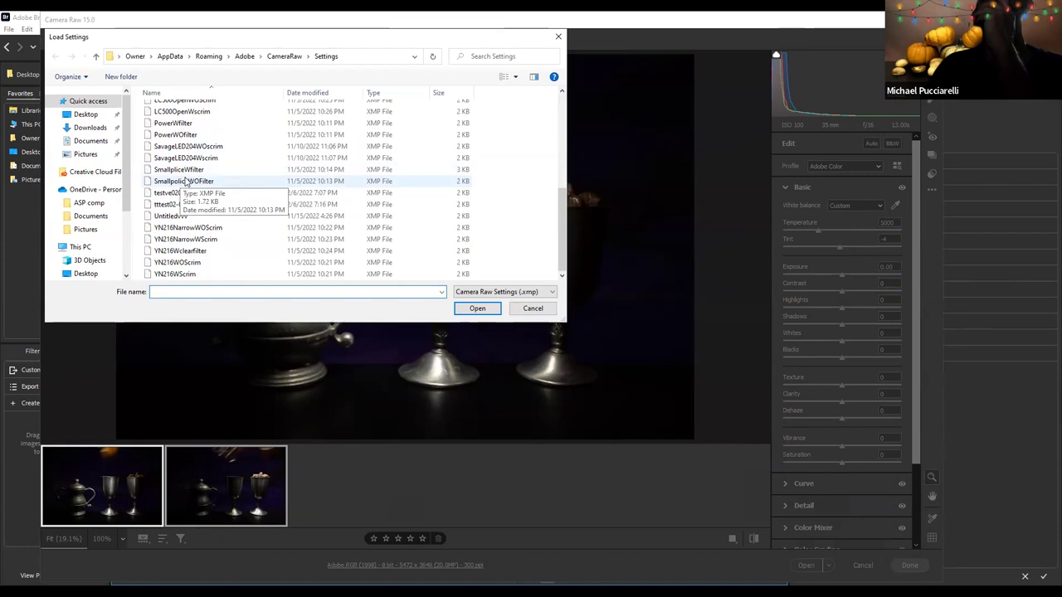
pyautogui.scroll(1, 183, 181)
pyautogui.scroll(6, 188, 178)
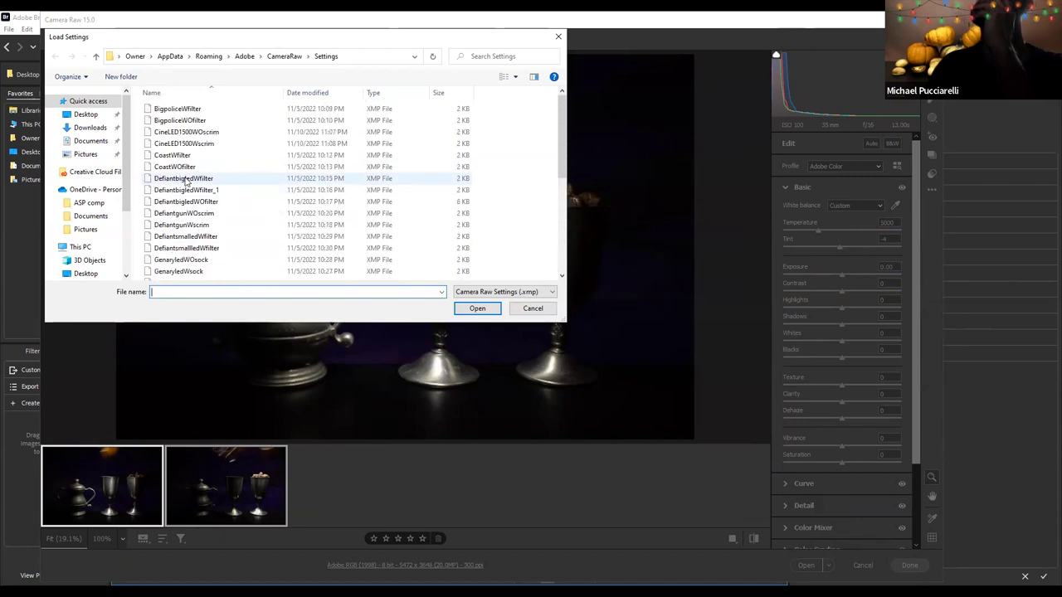
pyautogui.click(177, 111)
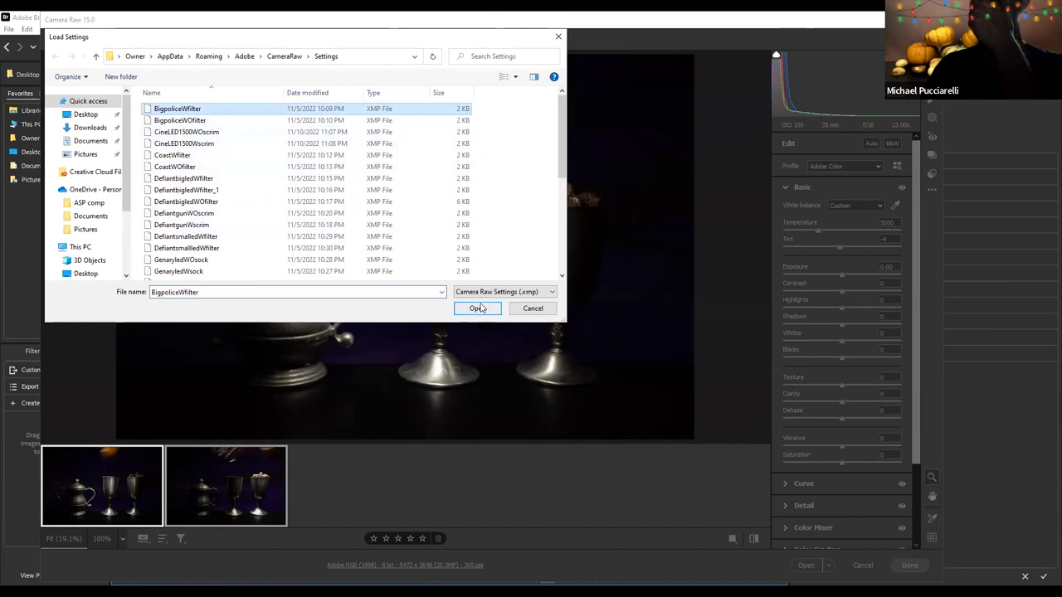
pyautogui.click(533, 309)
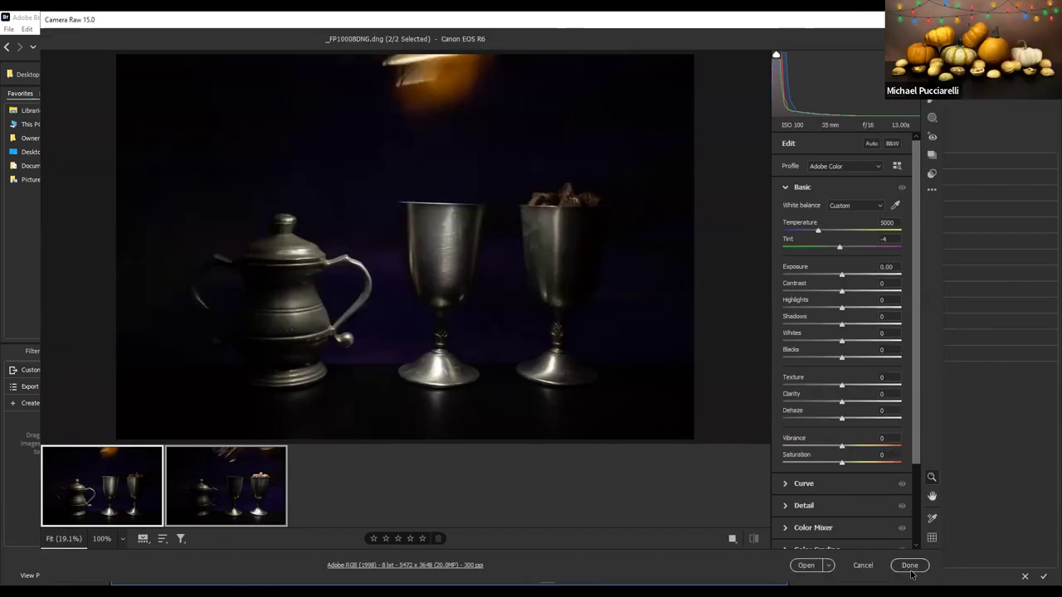
# Step: Leave Camera Raw, go to the sibling othersavageLEDwfscrim folder, and open _FP10015DNG.dng in Camera Raw
pyautogui.click(840, 569)
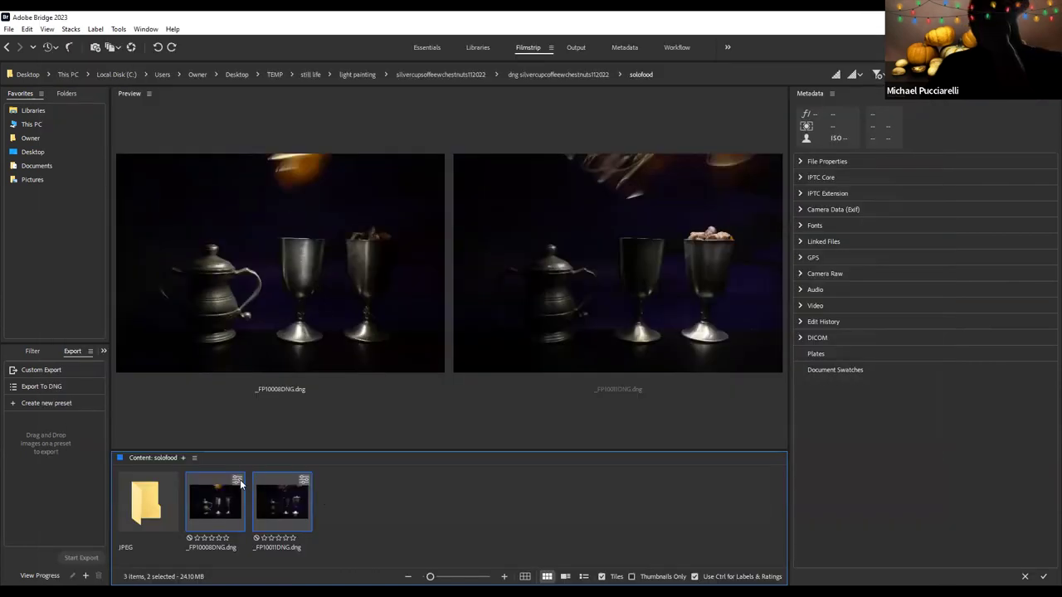
pyautogui.click(236, 486)
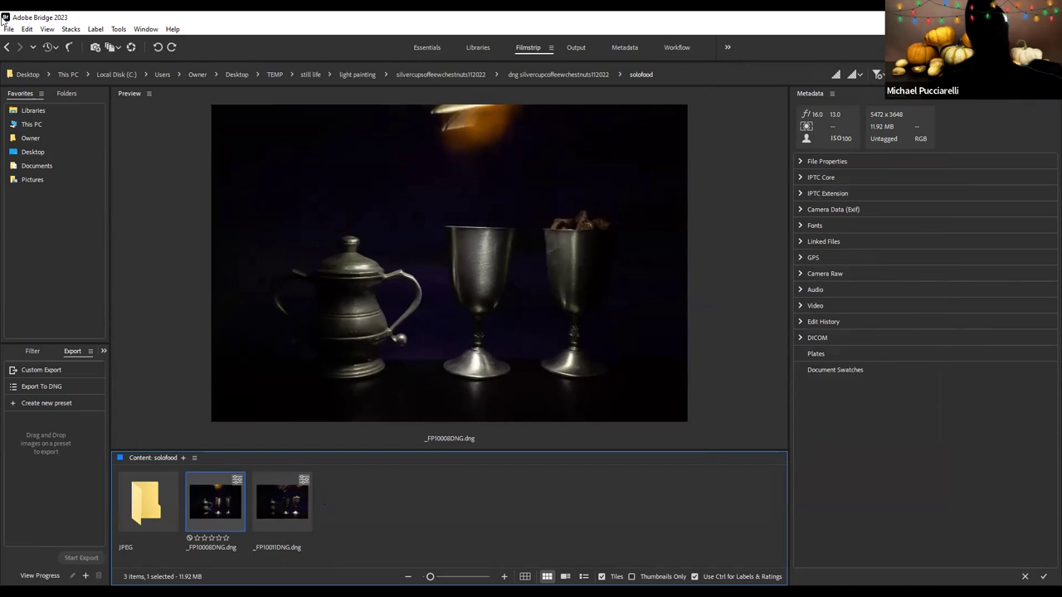
pyautogui.hotkey('ctrl', 'Up')
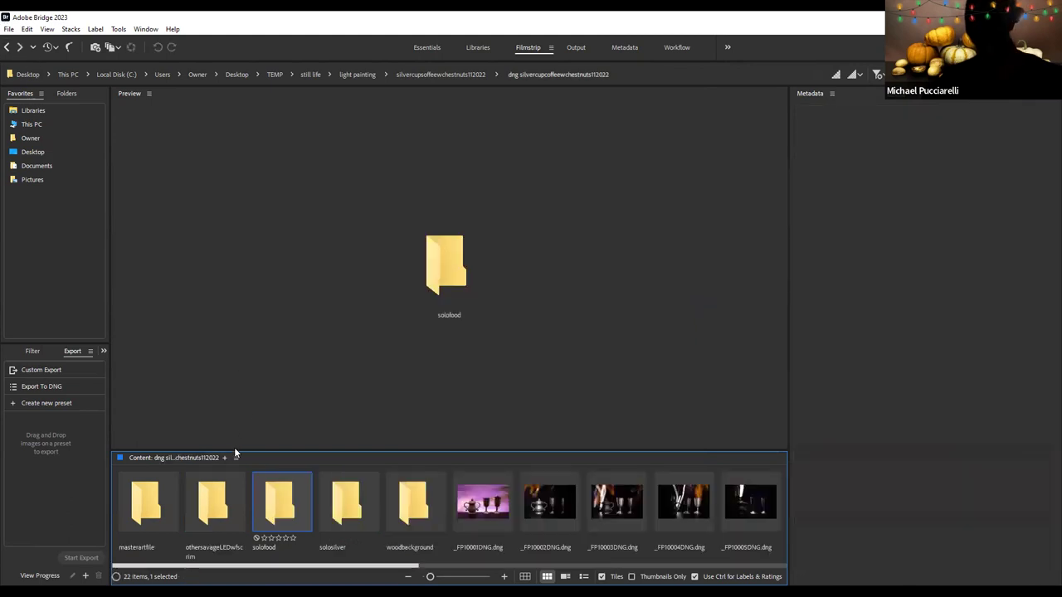
pyautogui.doubleClick(213, 499)
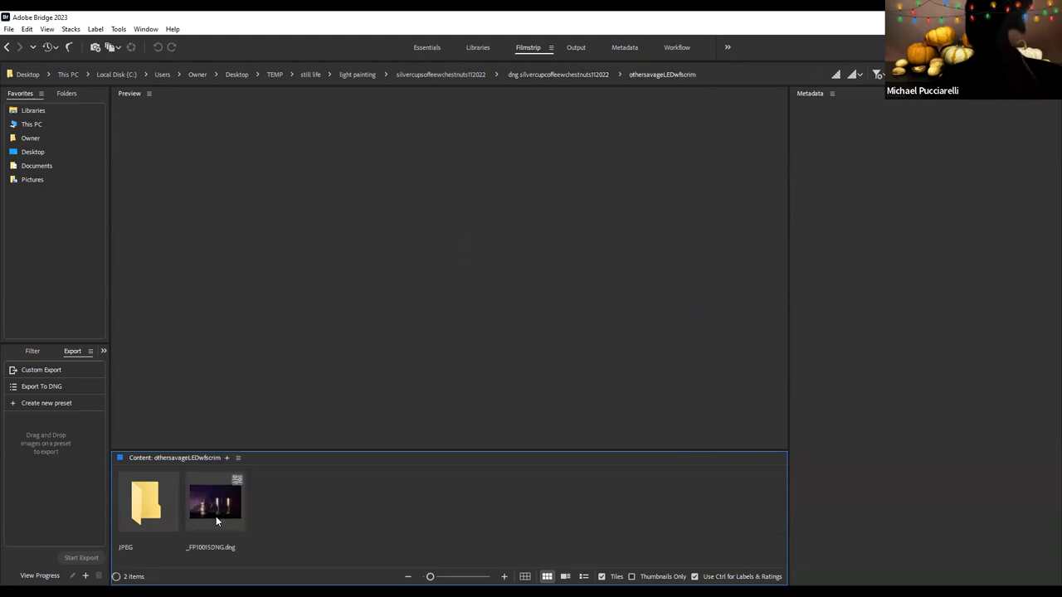
pyautogui.click(214, 514)
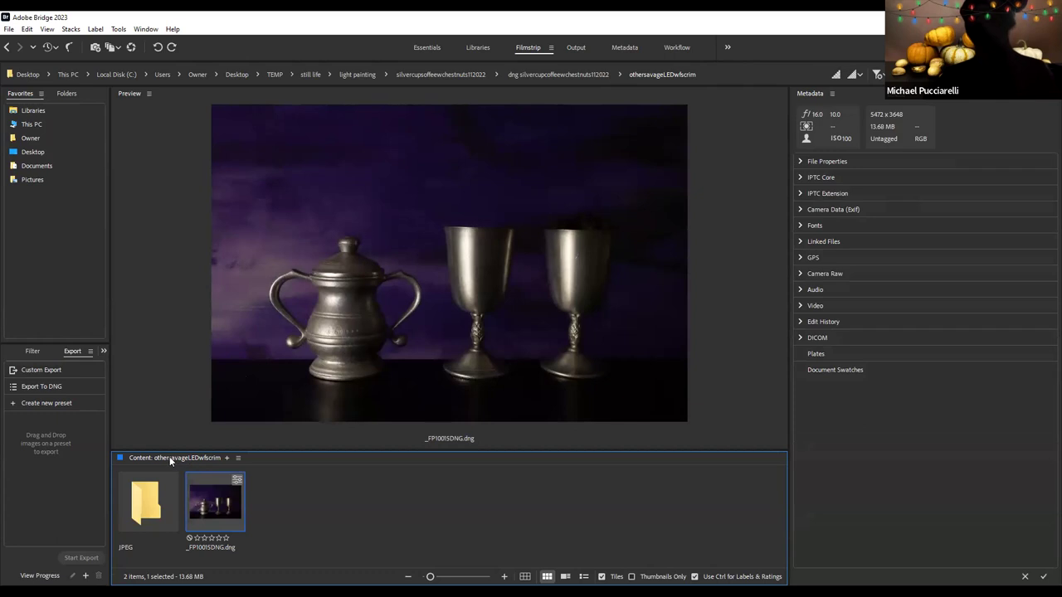
pyautogui.rightClick(218, 509)
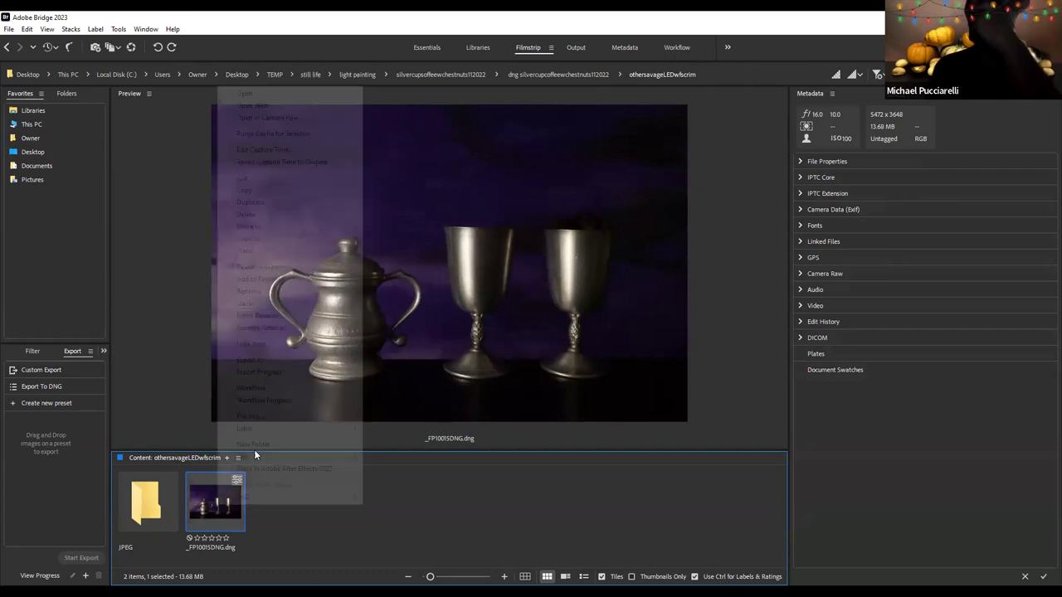
pyautogui.click(301, 116)
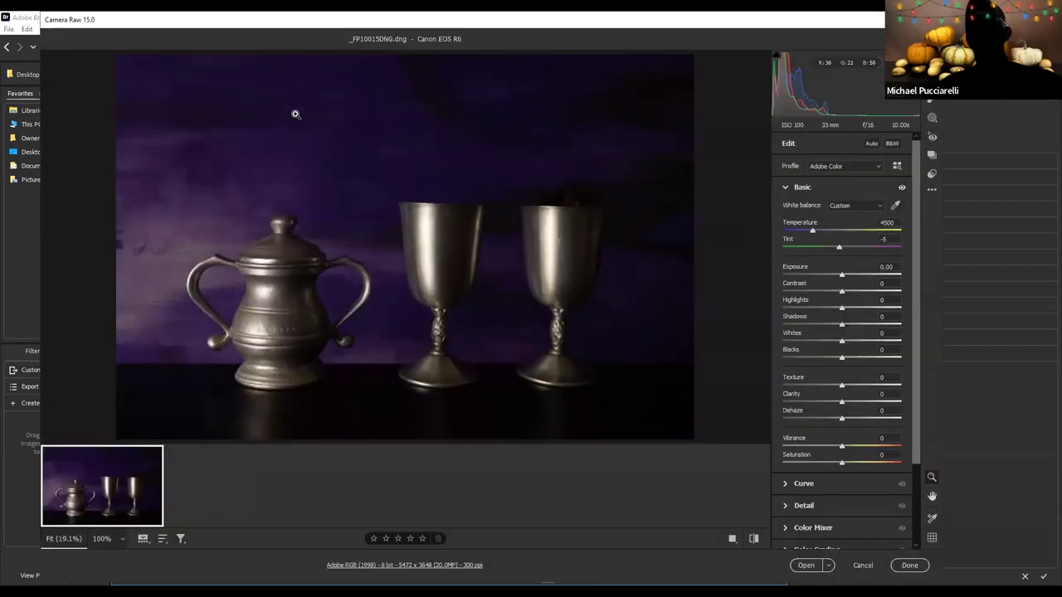
# Step: Locate the SavageLED204Wscrim preset among the loadable settings for this image, and leave Camera Raw without applying it
pyautogui.click(932, 192)
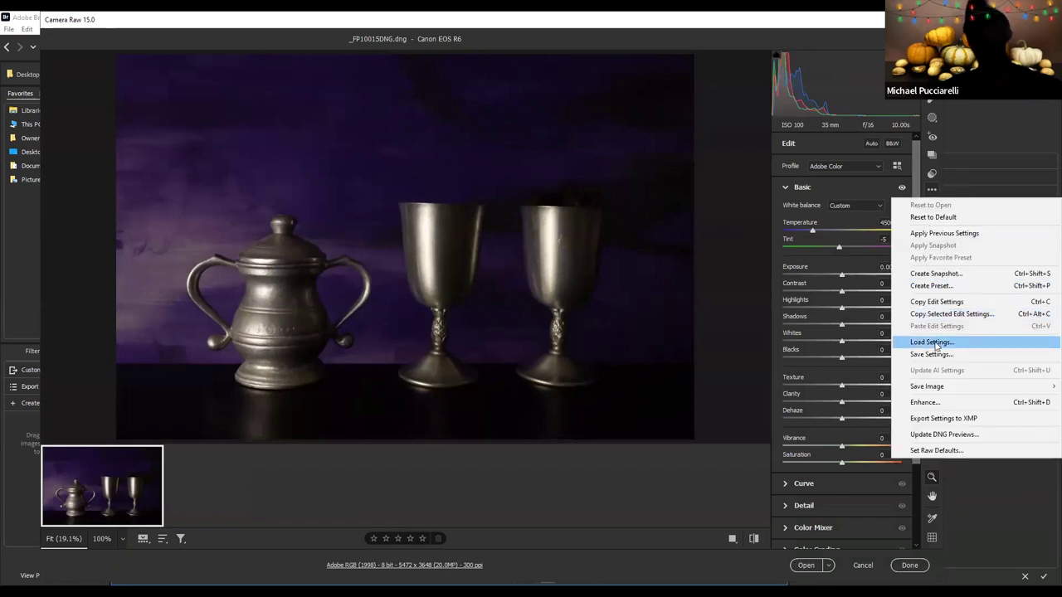
pyautogui.press('Return')
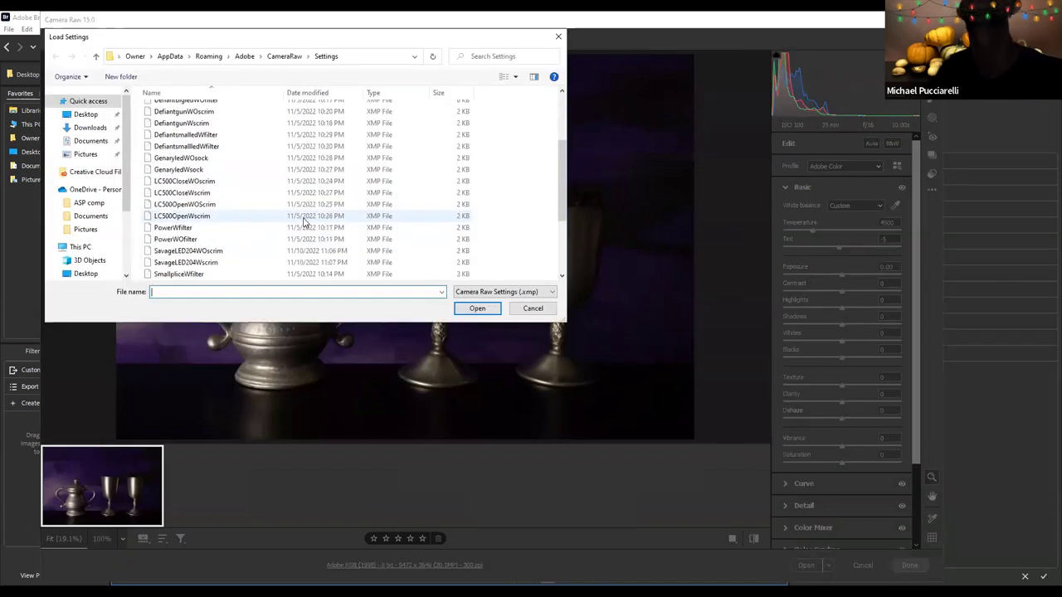
pyautogui.scroll(-3, 216, 208)
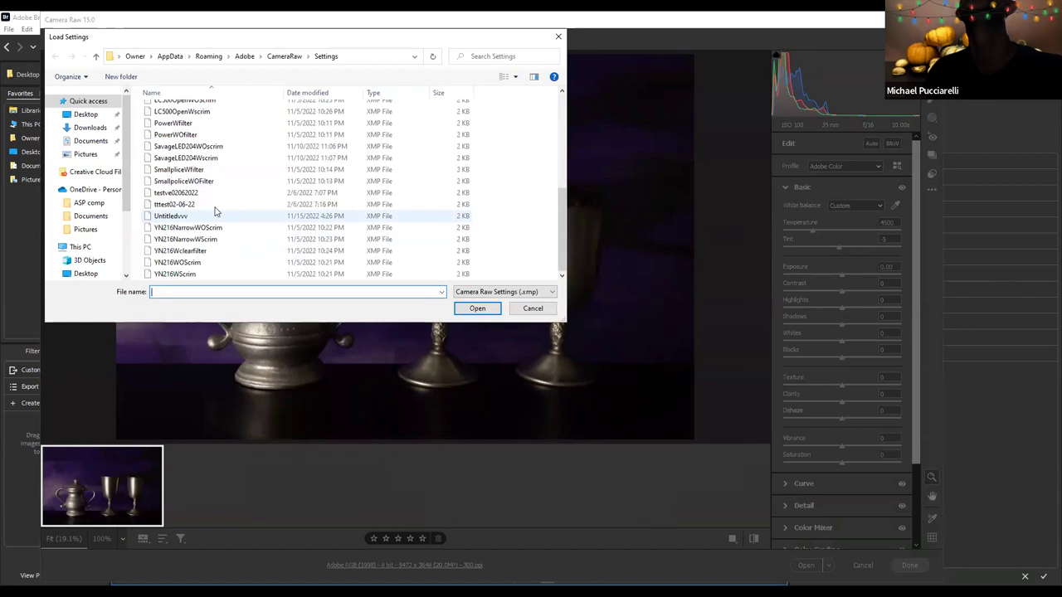
pyautogui.click(189, 158)
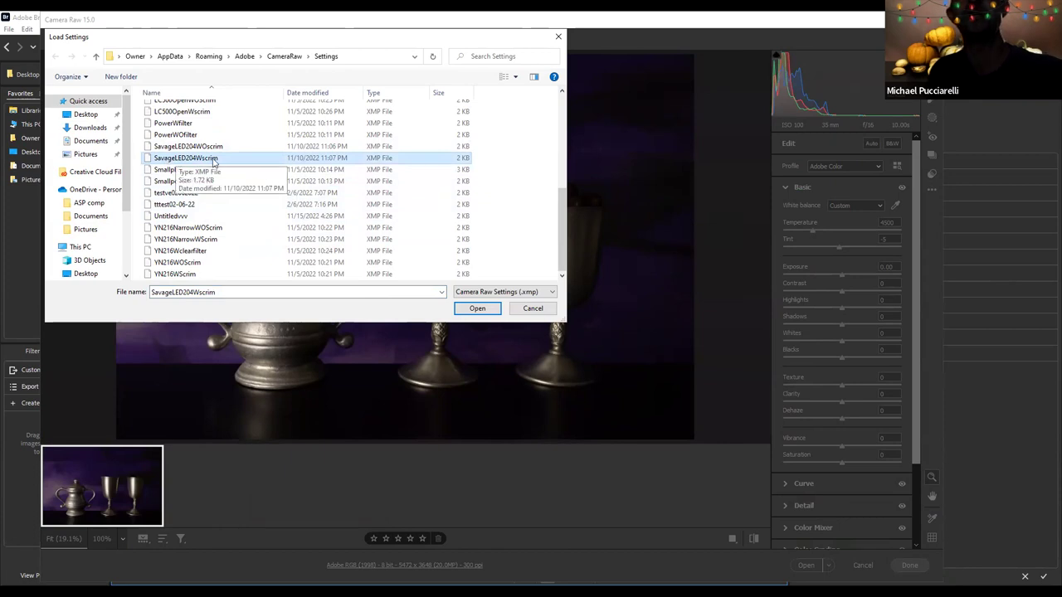
pyautogui.click(525, 312)
pyautogui.click(531, 309)
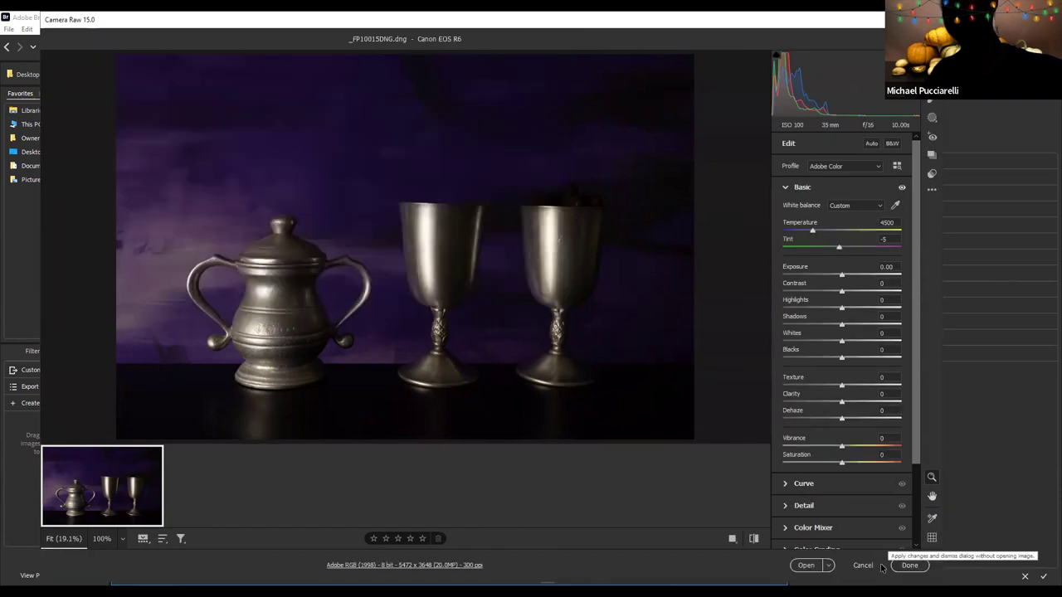
pyautogui.click(860, 565)
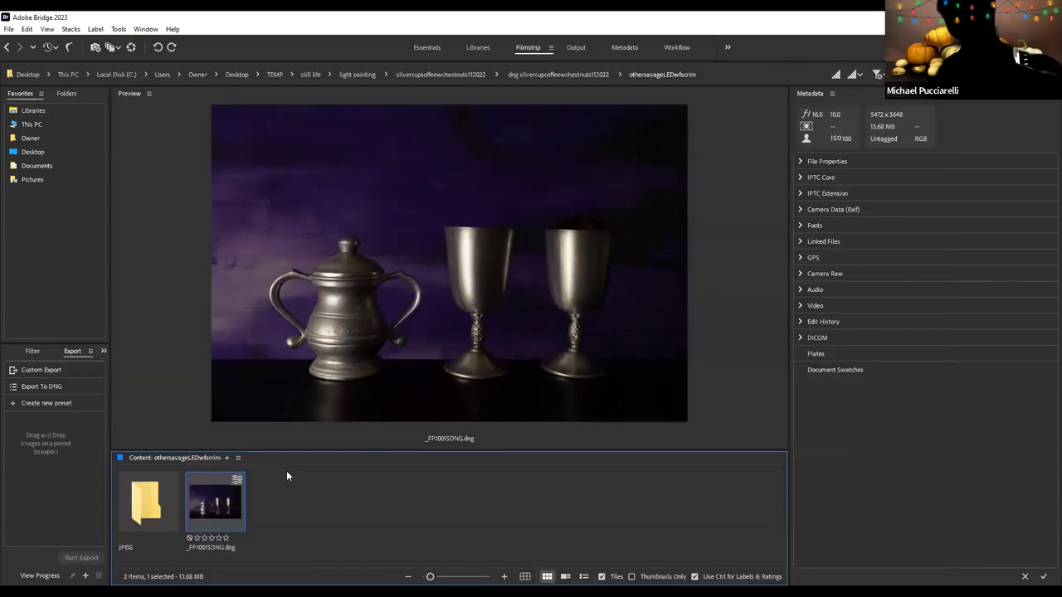
# Step: Look into the masterartfile folder and return up to the light painting folder
pyautogui.click(8, 49)
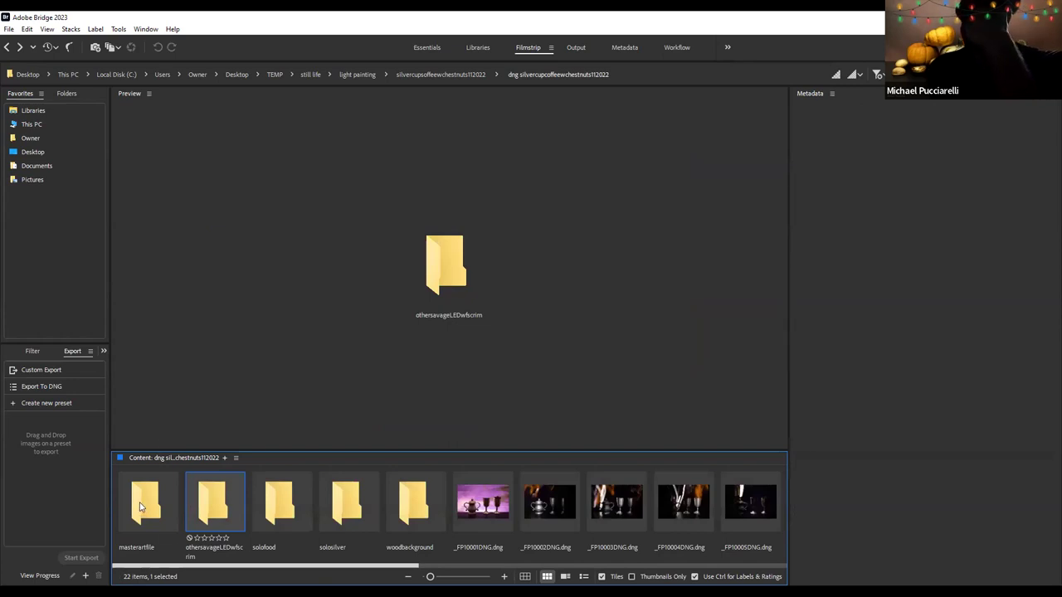
pyautogui.doubleClick(163, 513)
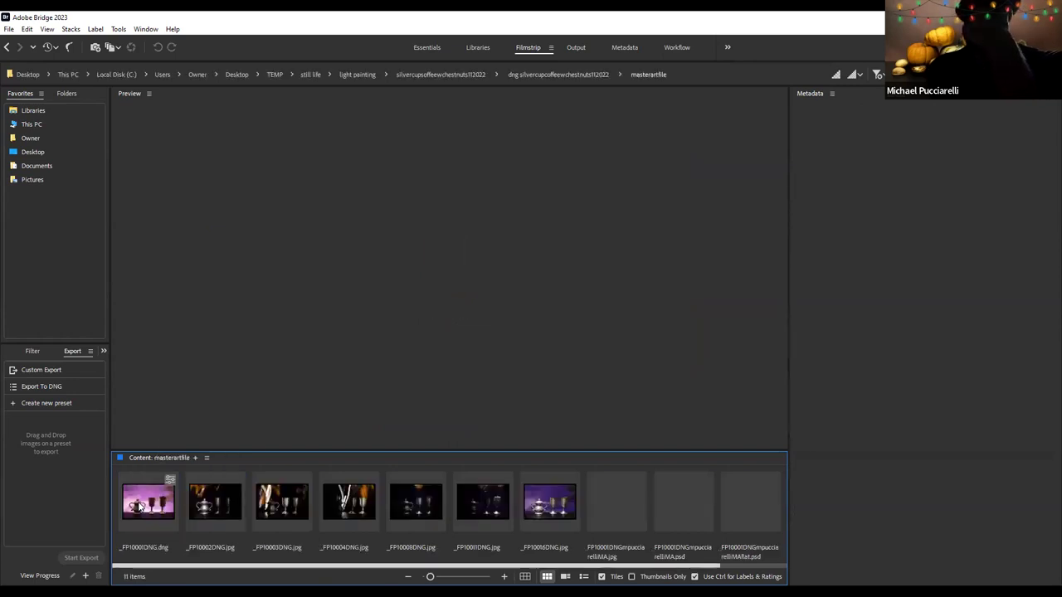
pyautogui.click(8, 50)
pyautogui.click(8, 50)
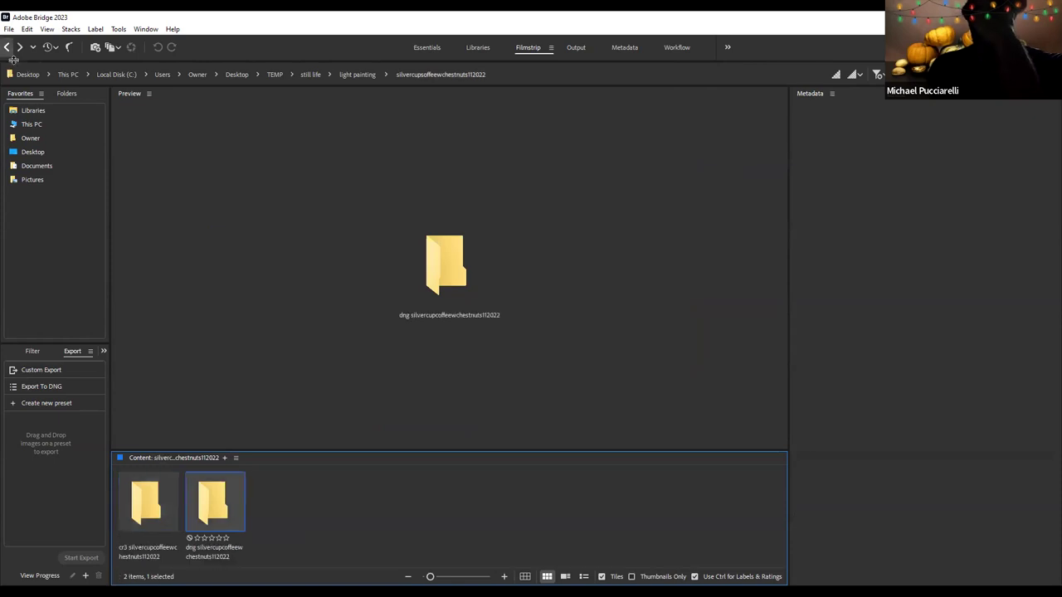
pyautogui.click(9, 50)
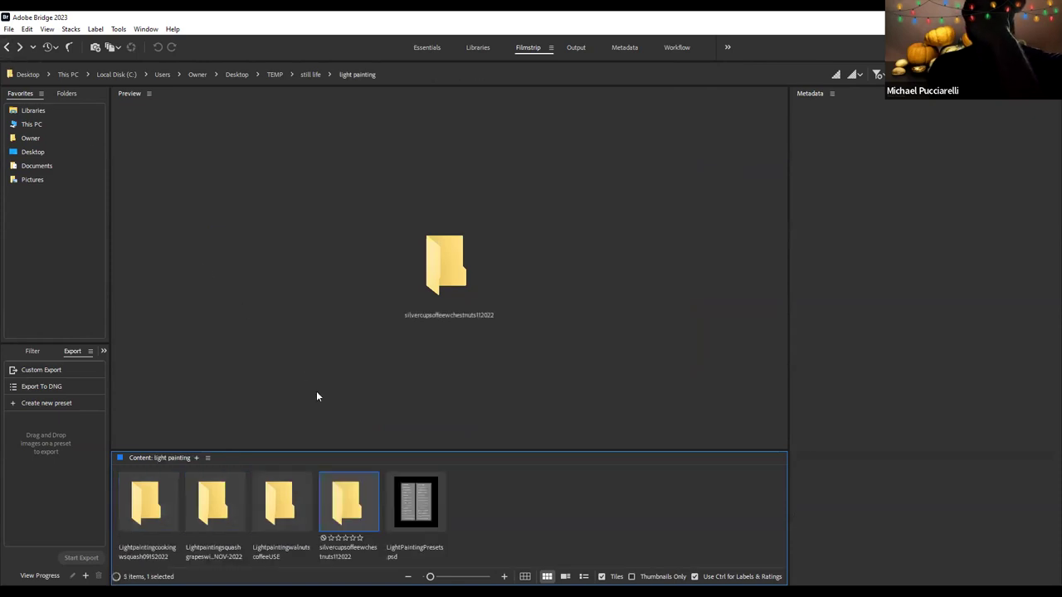
# Step: Go to LightpaintingwalnutscoffeeUSE > DNGfromlightroom > woodenbox and open its two DNG images together in Camera Raw
pyautogui.click(270, 510)
pyautogui.doubleClick(270, 510)
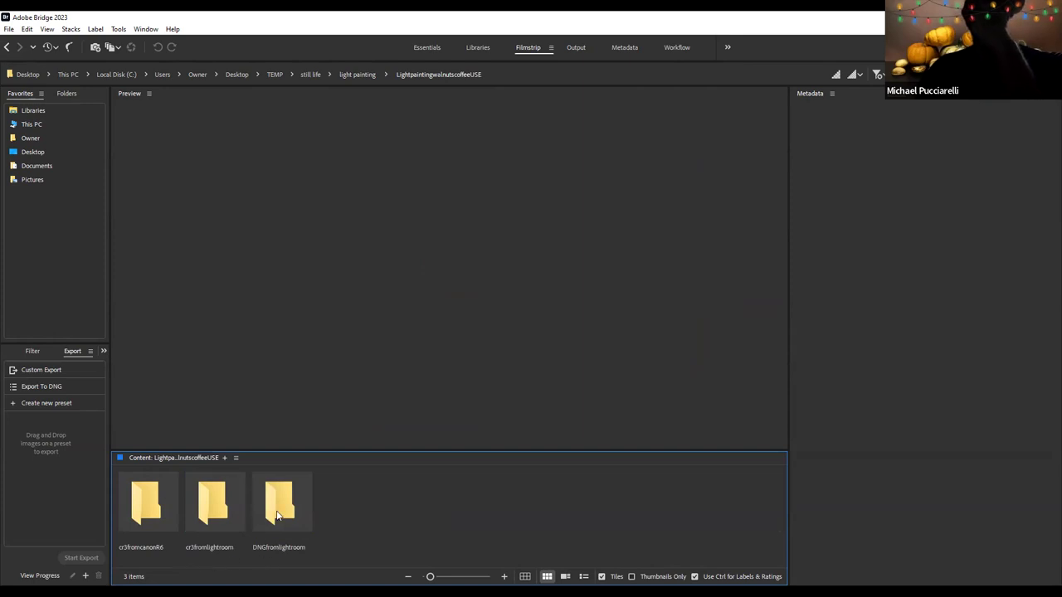
pyautogui.doubleClick(275, 502)
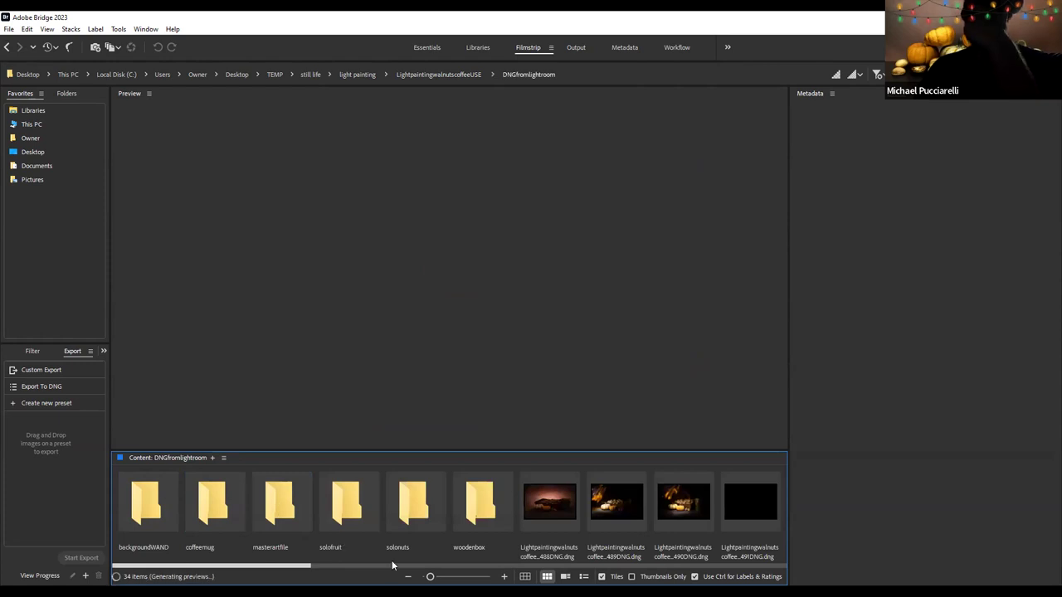
pyautogui.doubleClick(470, 502)
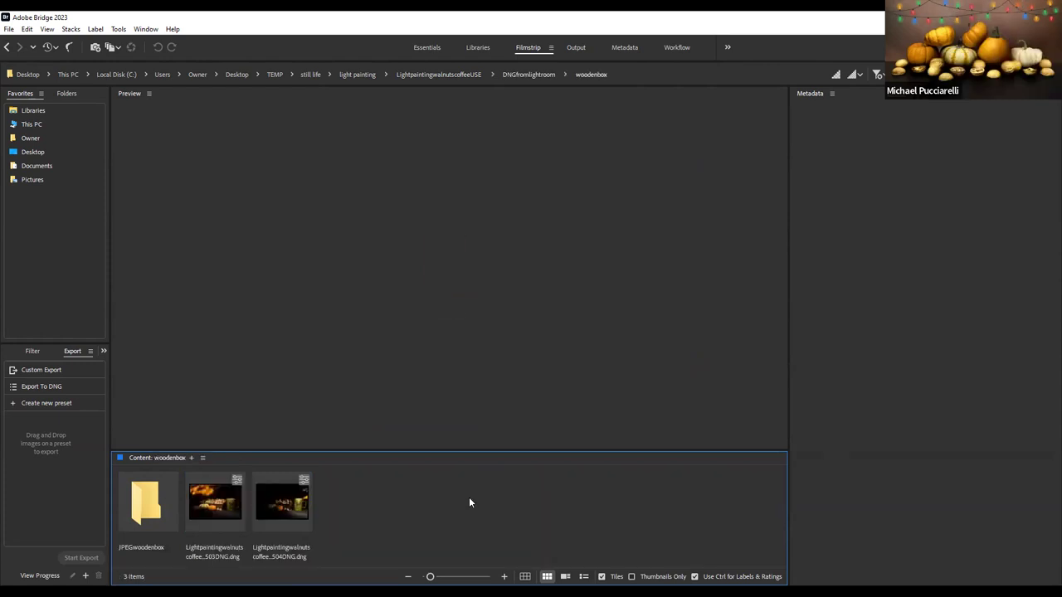
pyautogui.click(223, 508)
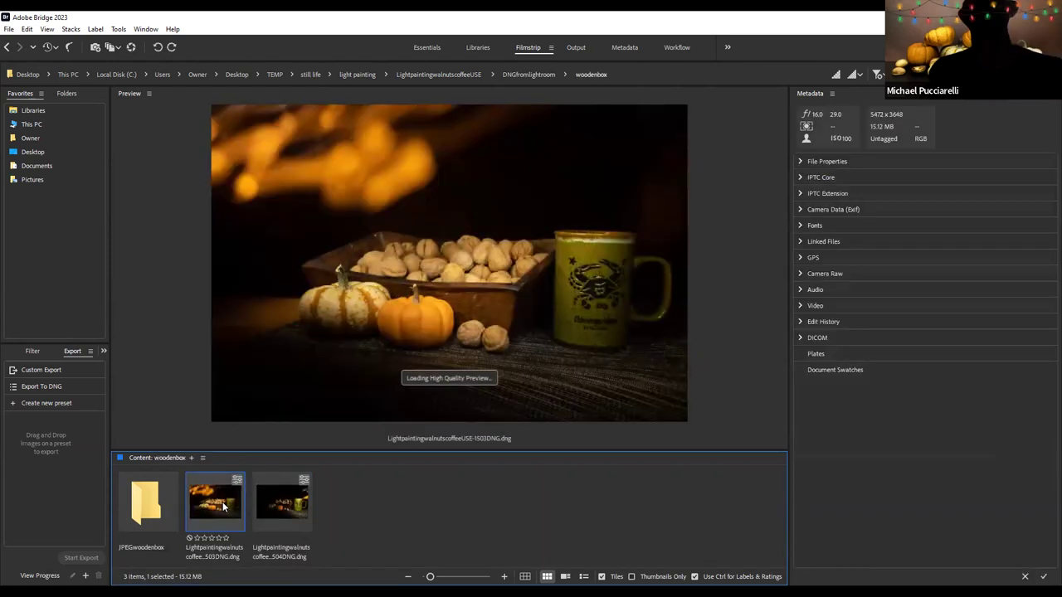
pyautogui.keyDown('ctrl'); pyautogui.click(269, 509); pyautogui.keyUp('ctrl')
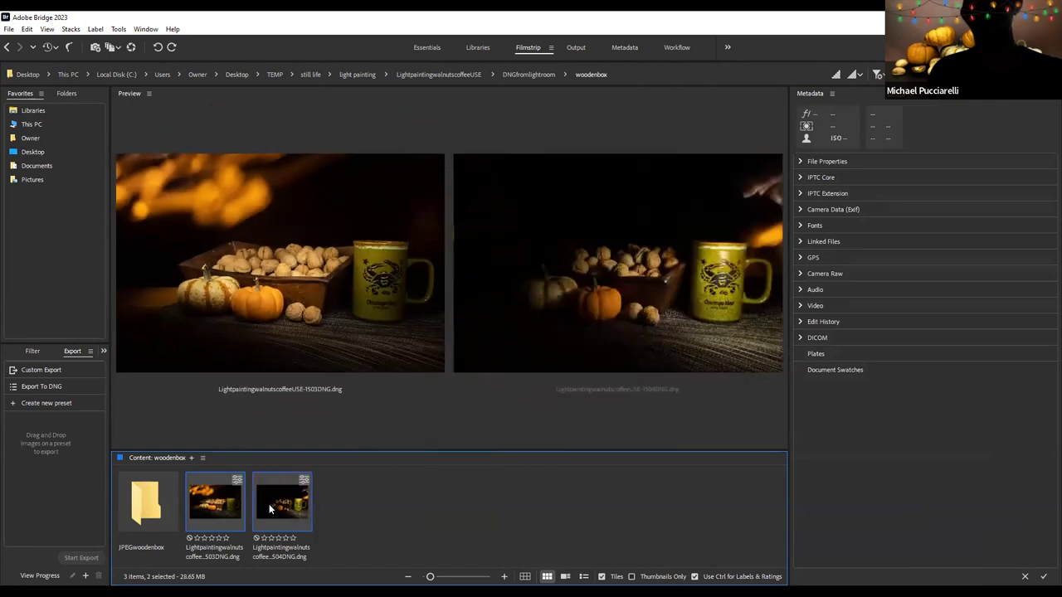
pyautogui.rightClick(220, 504)
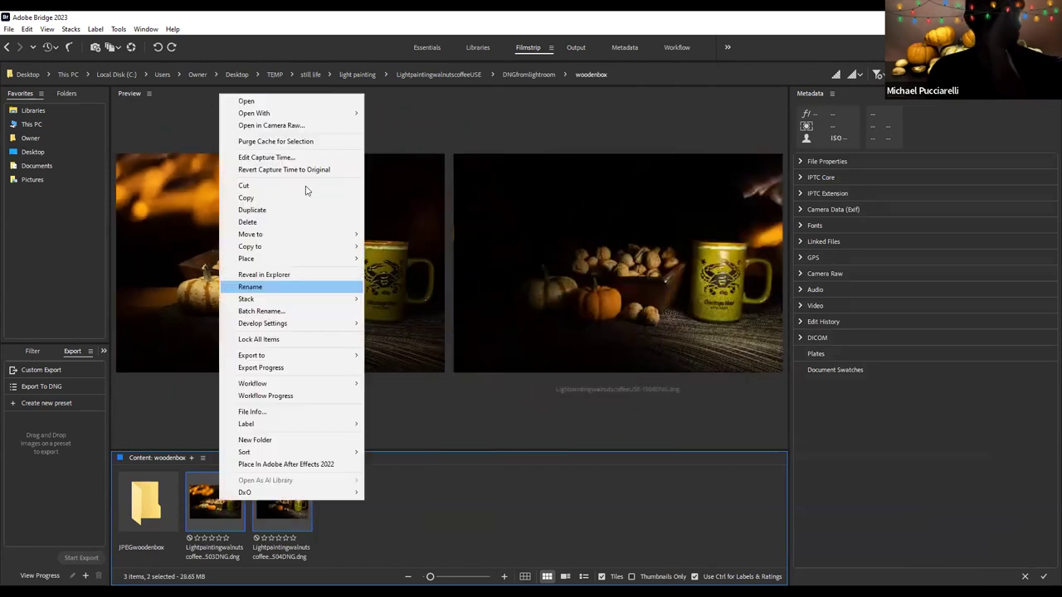
pyautogui.click(311, 125)
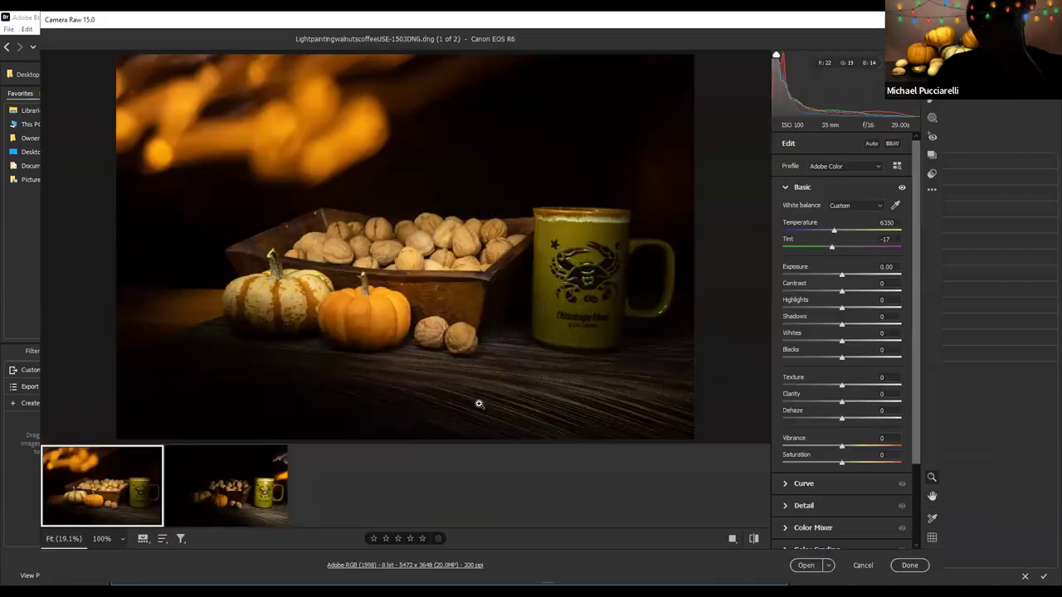
# Step: Select both wooden box images, locate the CineLED1500Wscrim preset among the loadable settings, and leave Camera Raw without applying it
pyautogui.hotkey('ctrl', 'a')
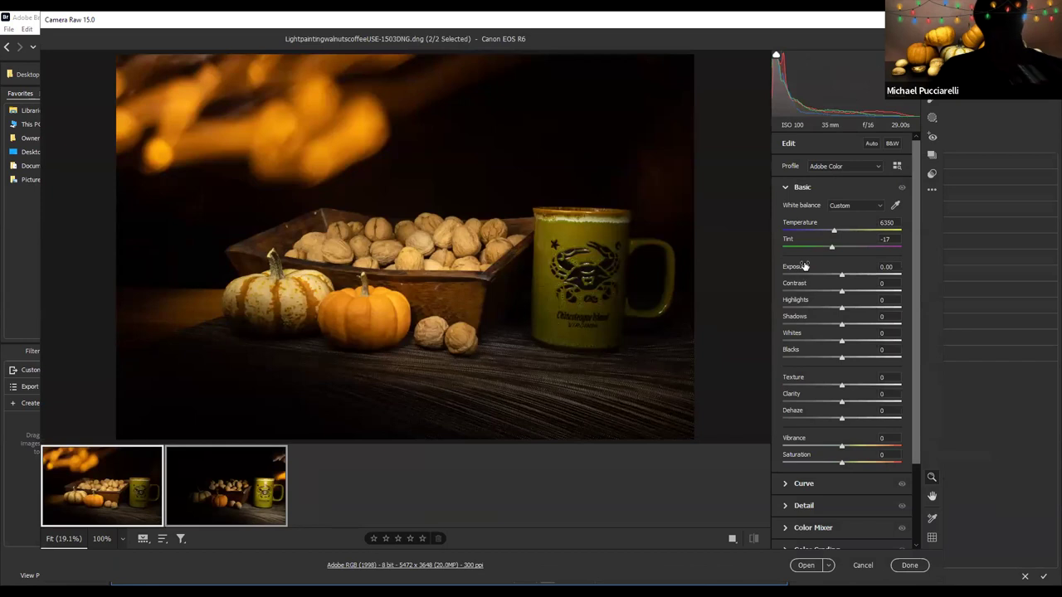
pyautogui.click(932, 191)
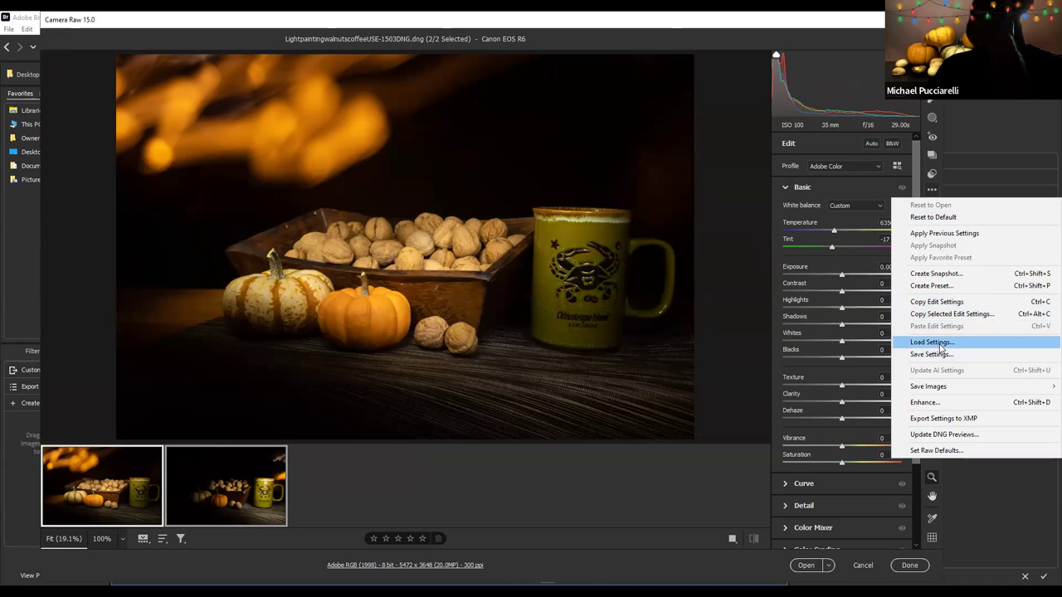
pyautogui.click(941, 343)
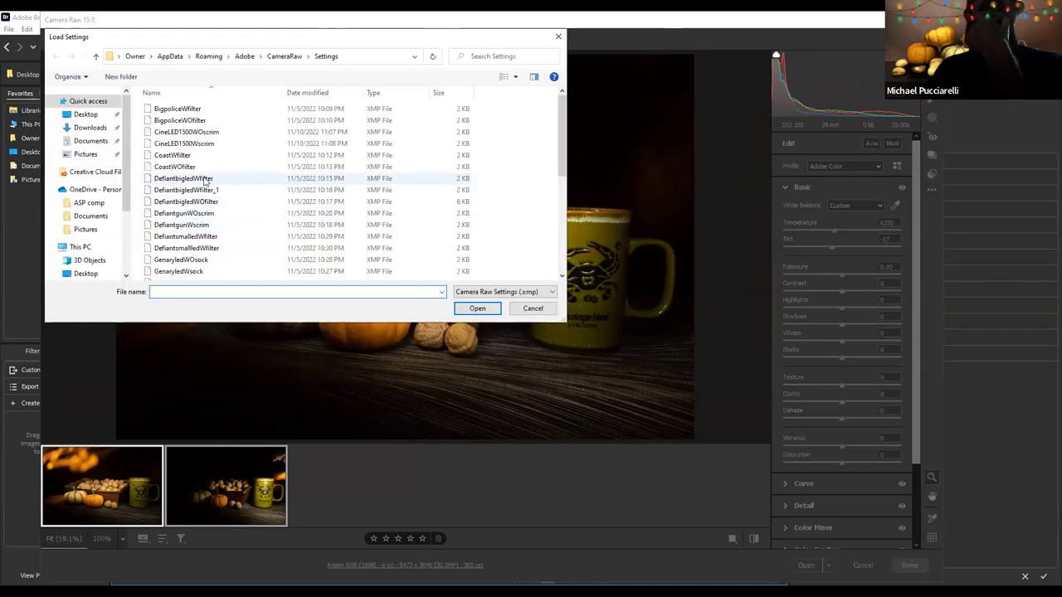
pyautogui.click(197, 145)
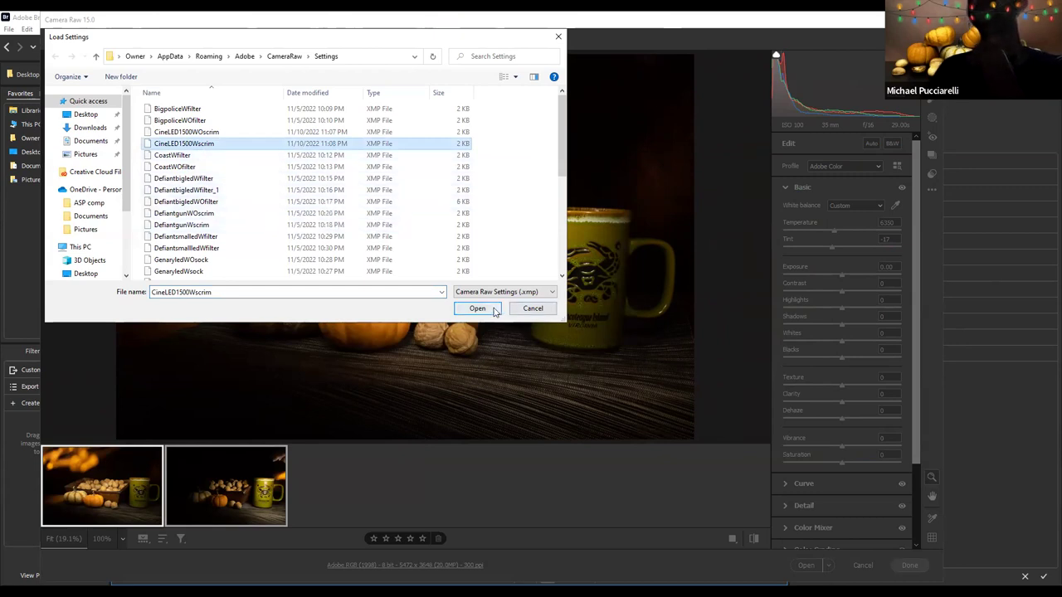
pyautogui.click(529, 309)
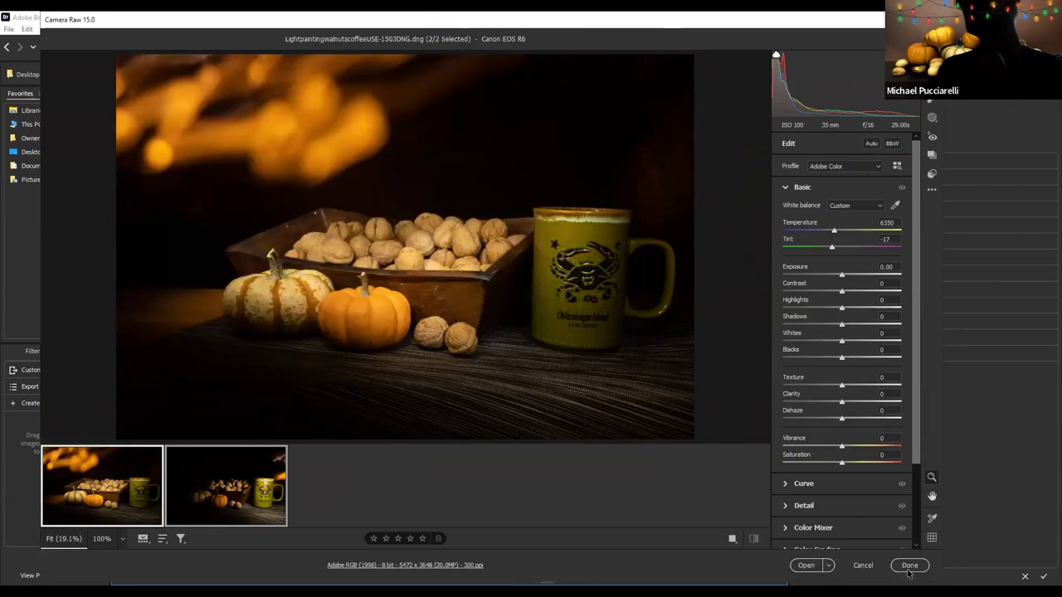
pyautogui.click(861, 565)
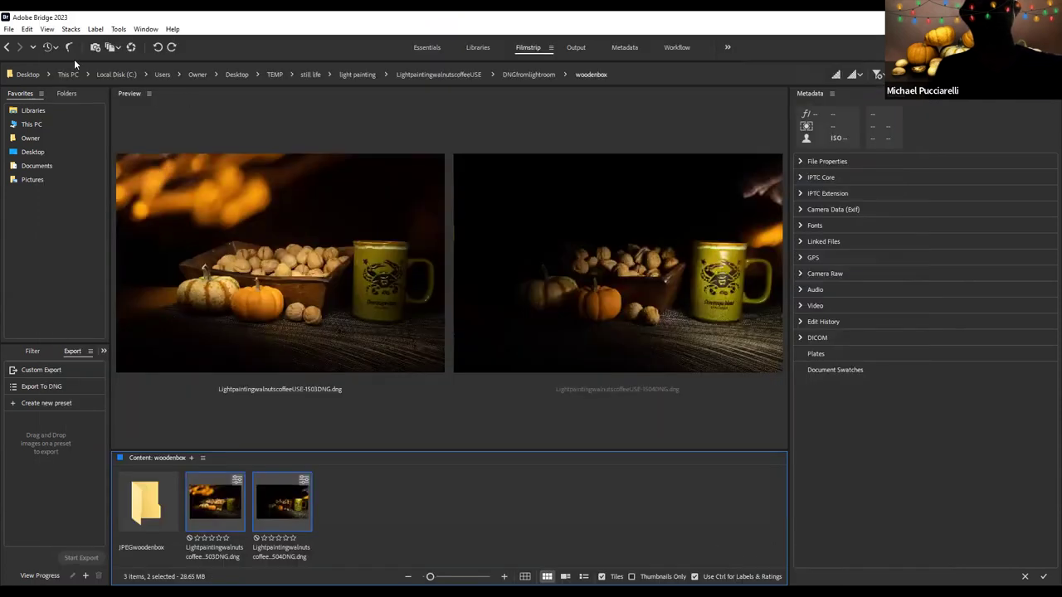
# Step: Go to the solonuts folder in DNGfromlightroom and open its two DNG images together in Camera Raw
pyautogui.click(7, 48)
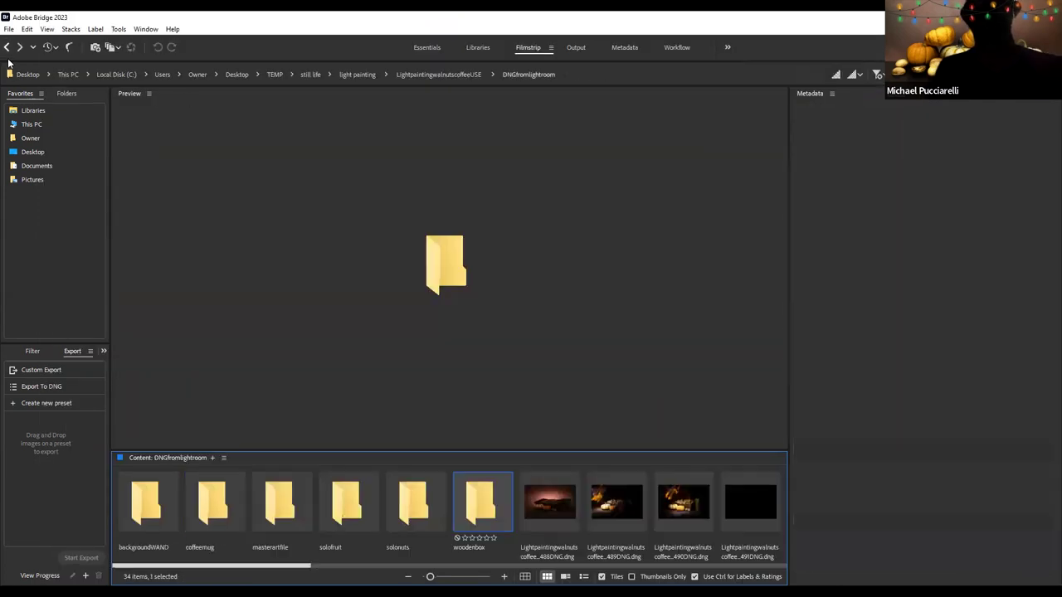
pyautogui.doubleClick(411, 497)
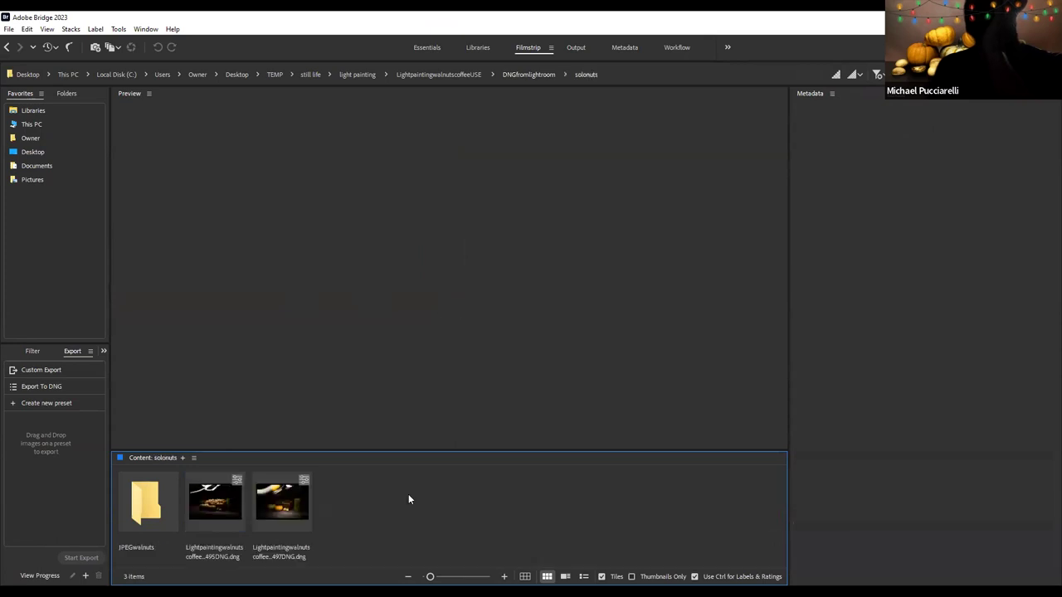
pyautogui.click(220, 506)
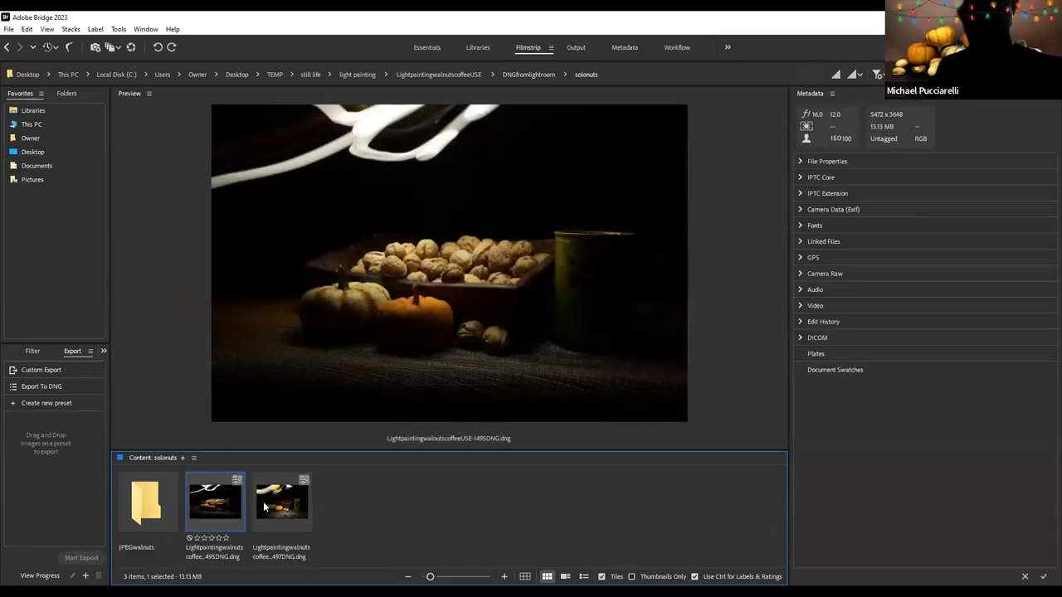
pyautogui.keyDown('ctrl'); pyautogui.click(265, 507); pyautogui.keyUp('ctrl')
pyautogui.rightClick(217, 510)
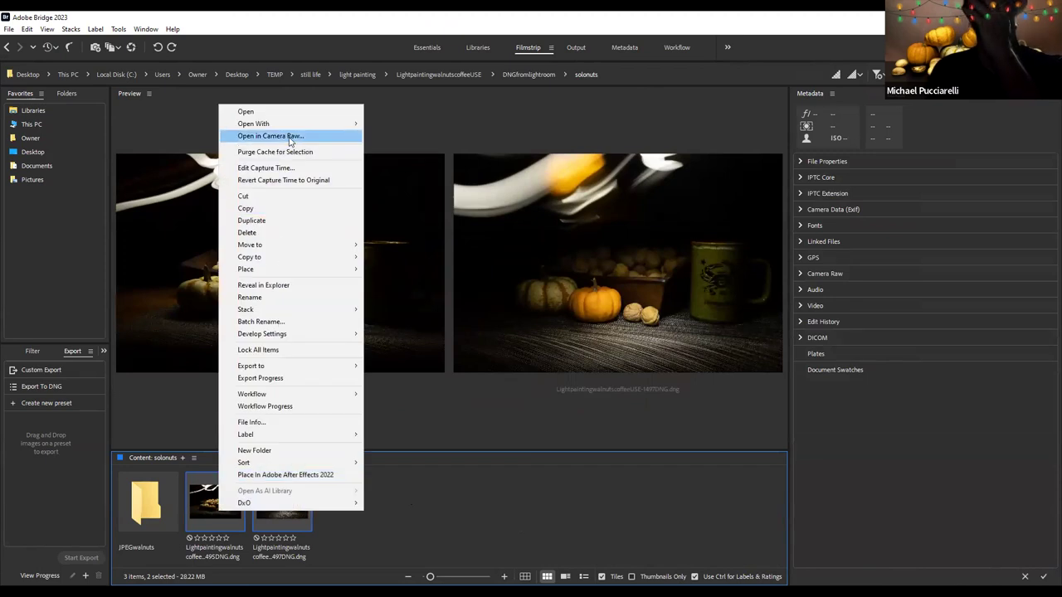
pyautogui.click(291, 522)
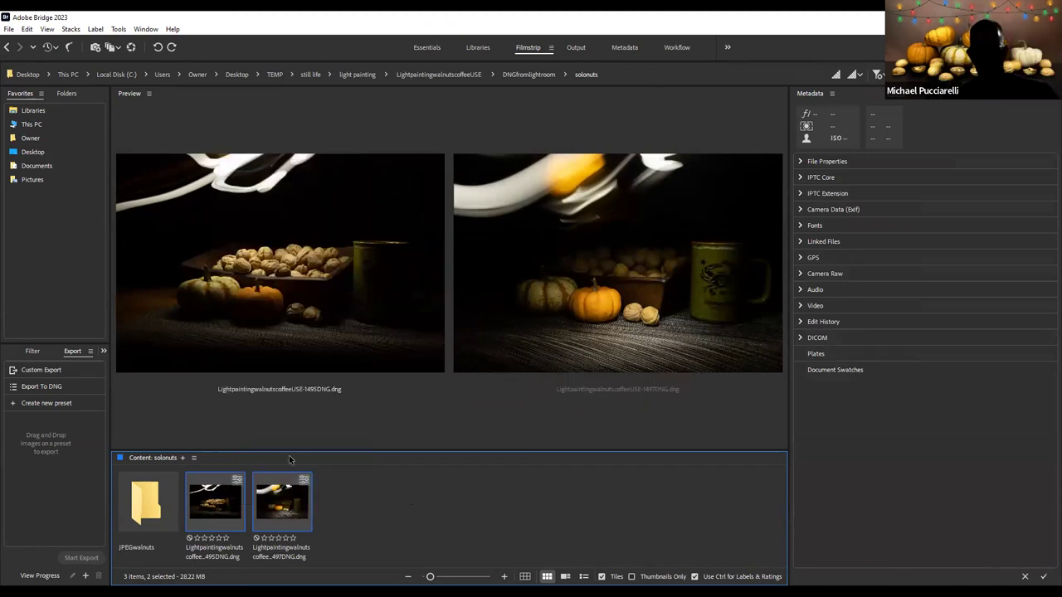
pyautogui.doubleClick(266, 481)
pyautogui.keyDown('ctrl'); pyautogui.click(266, 481); pyautogui.keyUp('ctrl')
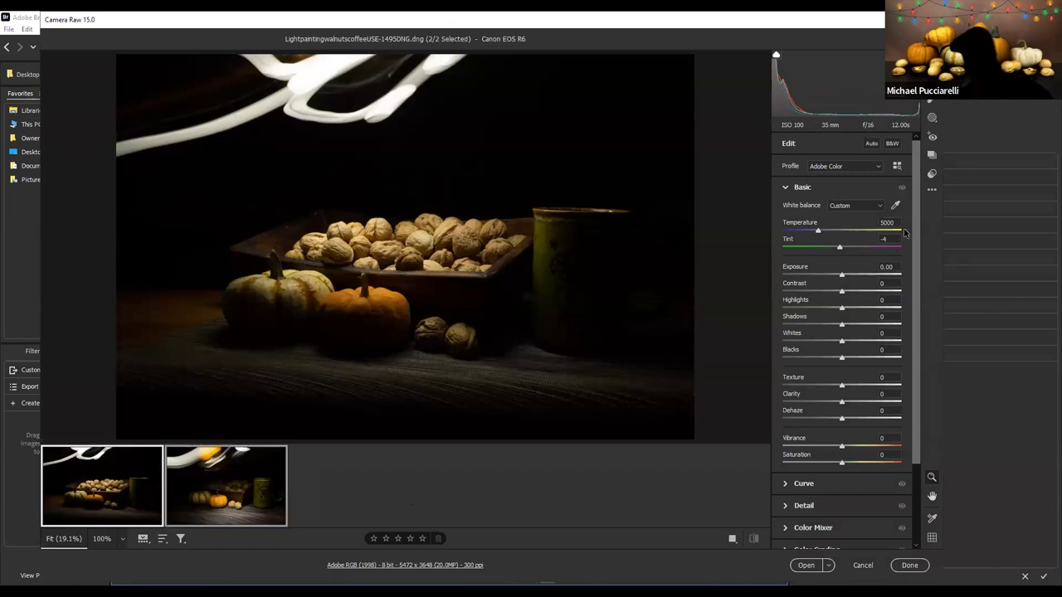
# Step: Locate the CoastWfilter preset among the loadable settings for the walnut images, and leave Camera Raw without applying it
pyautogui.click(931, 190)
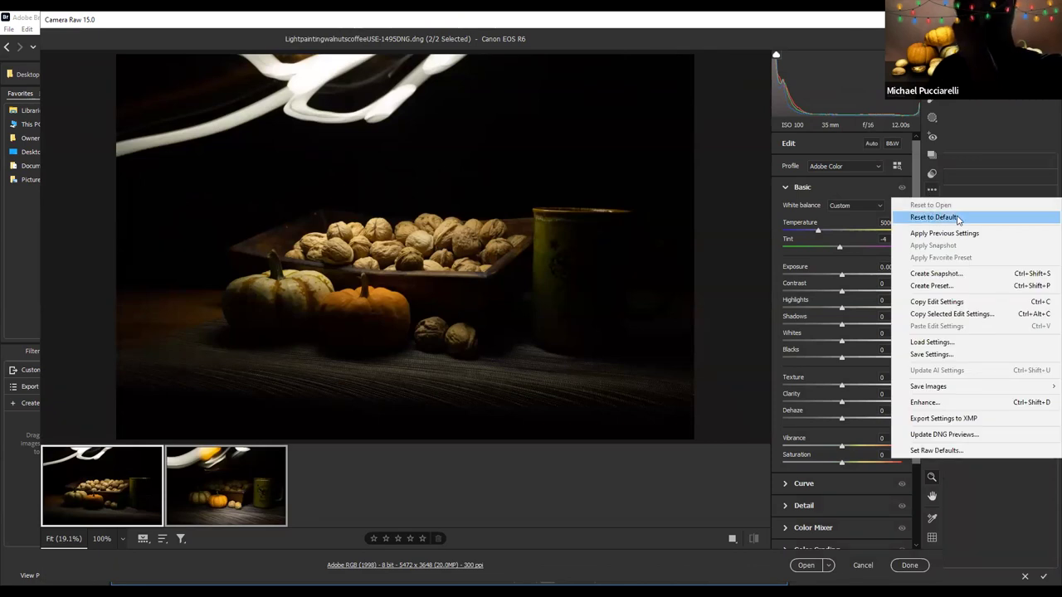
pyautogui.click(933, 343)
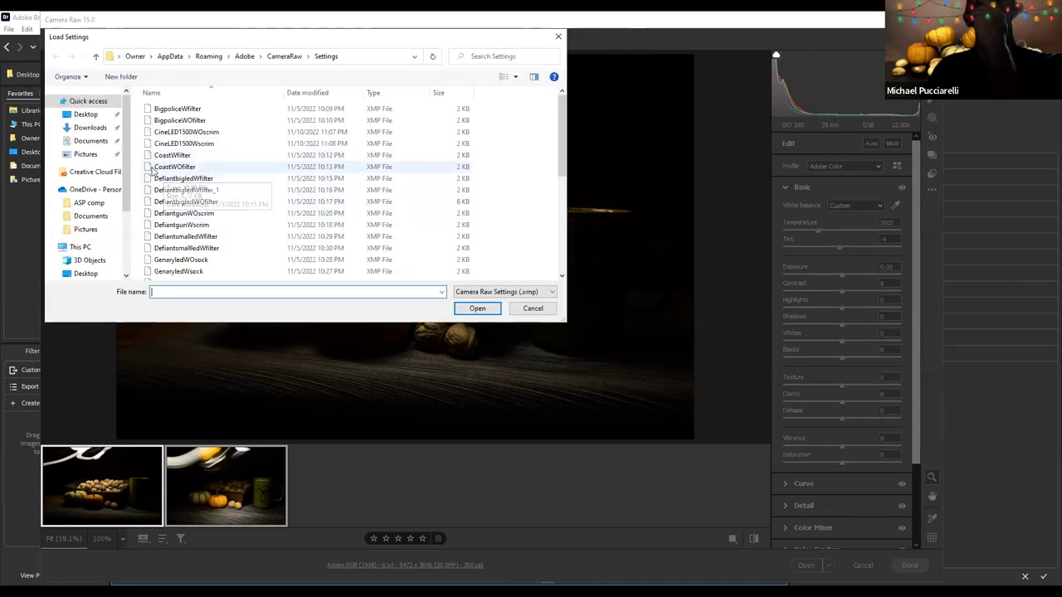
pyautogui.click(175, 156)
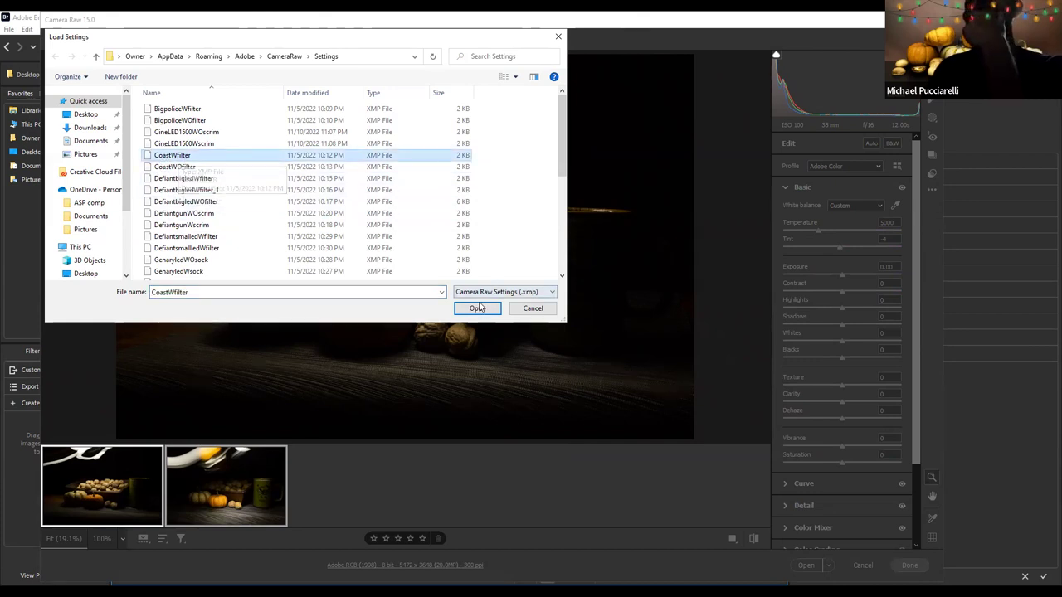
pyautogui.click(533, 310)
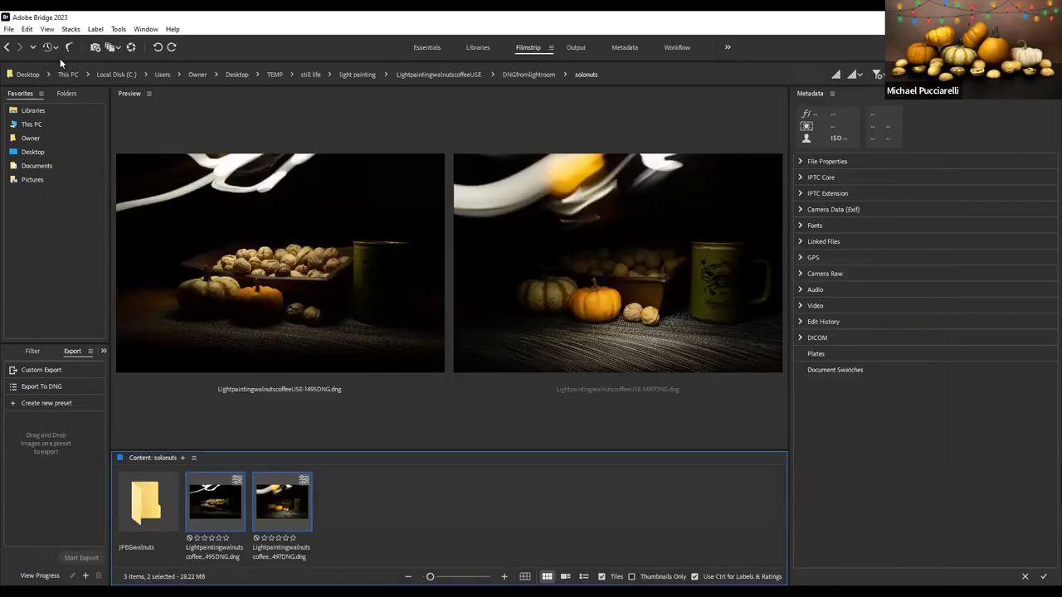
# Step: Reopen the solonuts folder, select both DNG images and send them to Photoshop's Image Processor
pyautogui.click(7, 46)
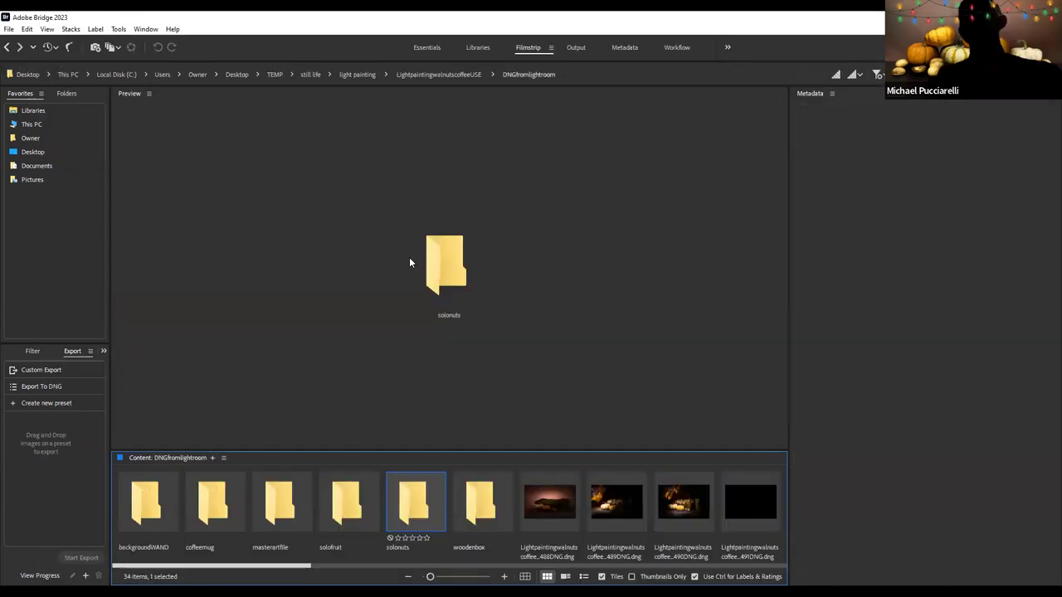
pyautogui.doubleClick(419, 511)
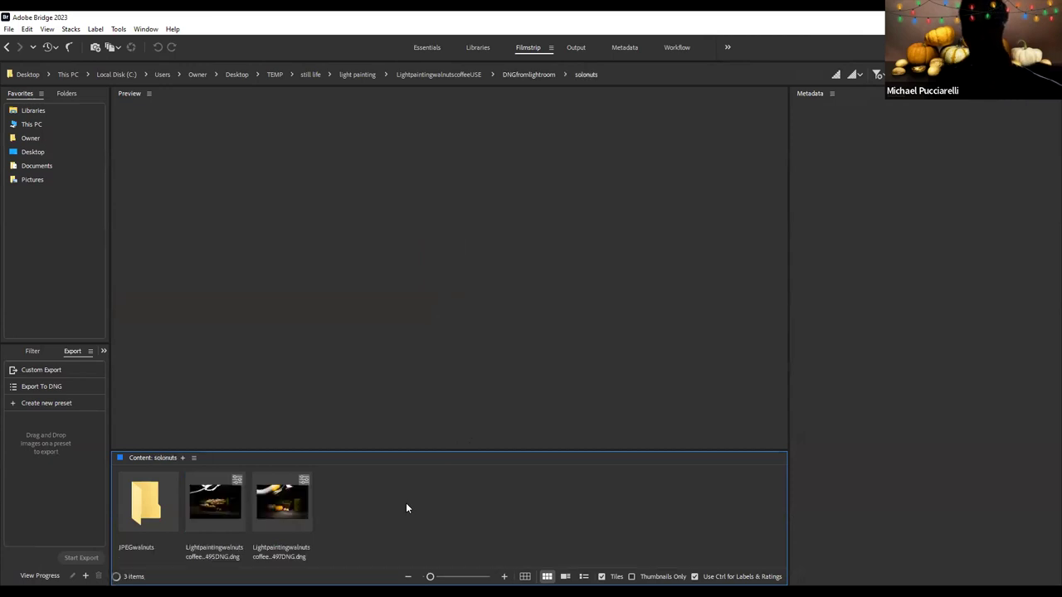
pyautogui.click(148, 498)
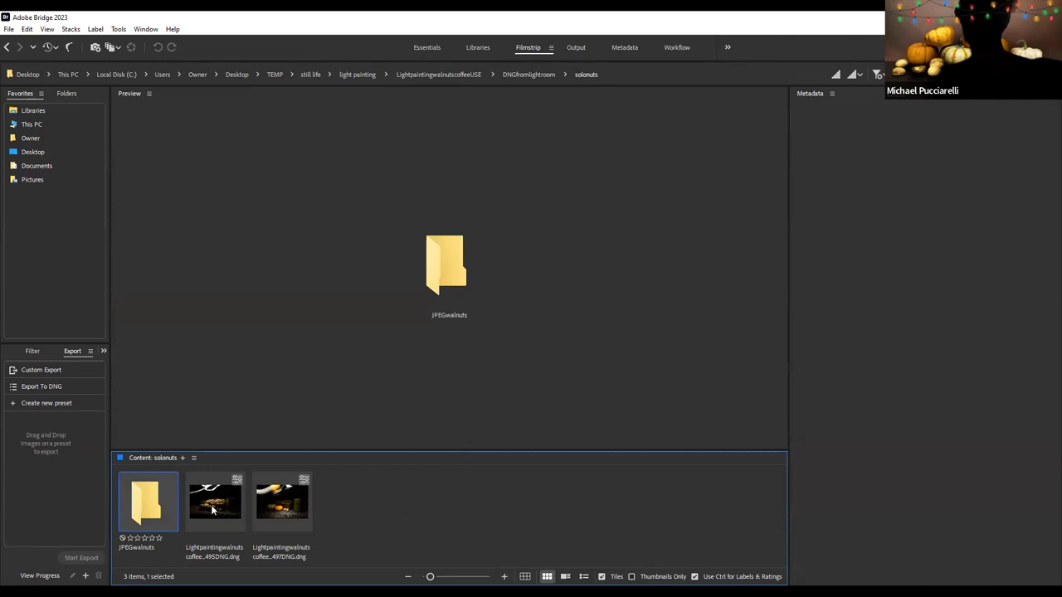
pyautogui.click(212, 510)
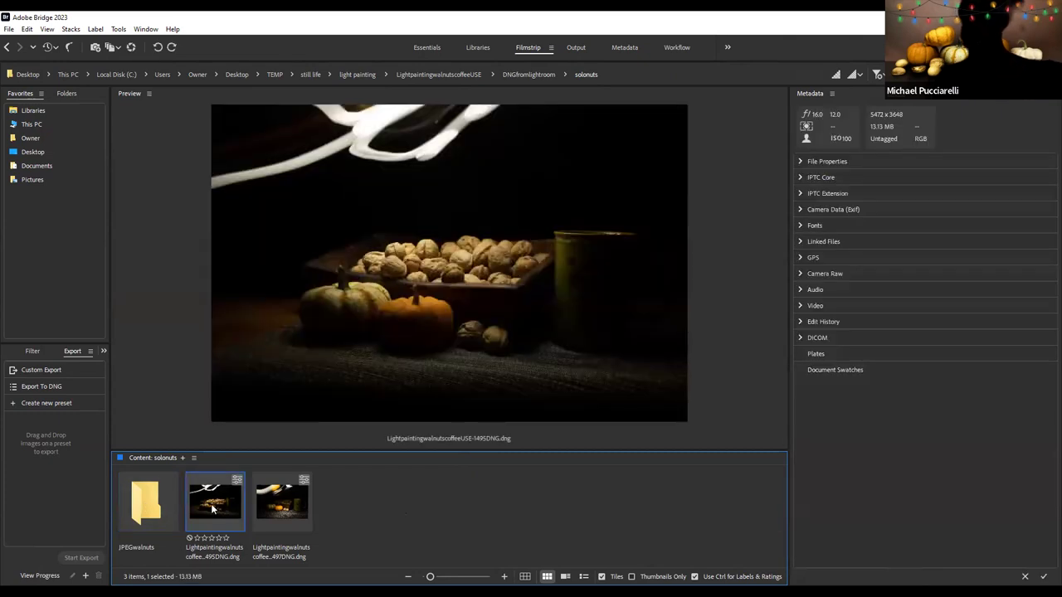
pyautogui.keyDown('ctrl'); pyautogui.click(270, 509); pyautogui.keyUp('ctrl')
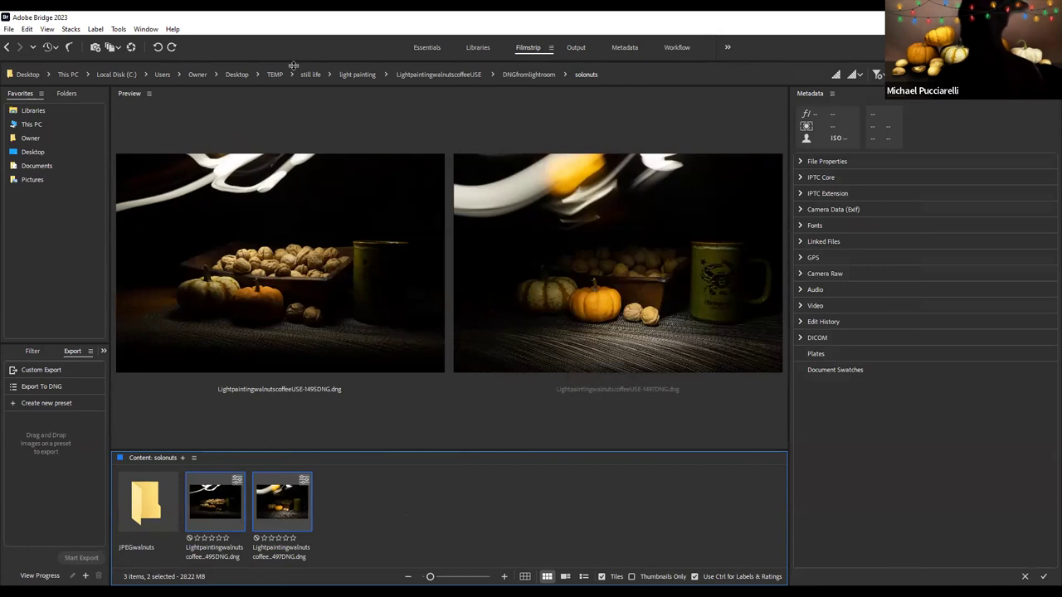
pyautogui.click(119, 30)
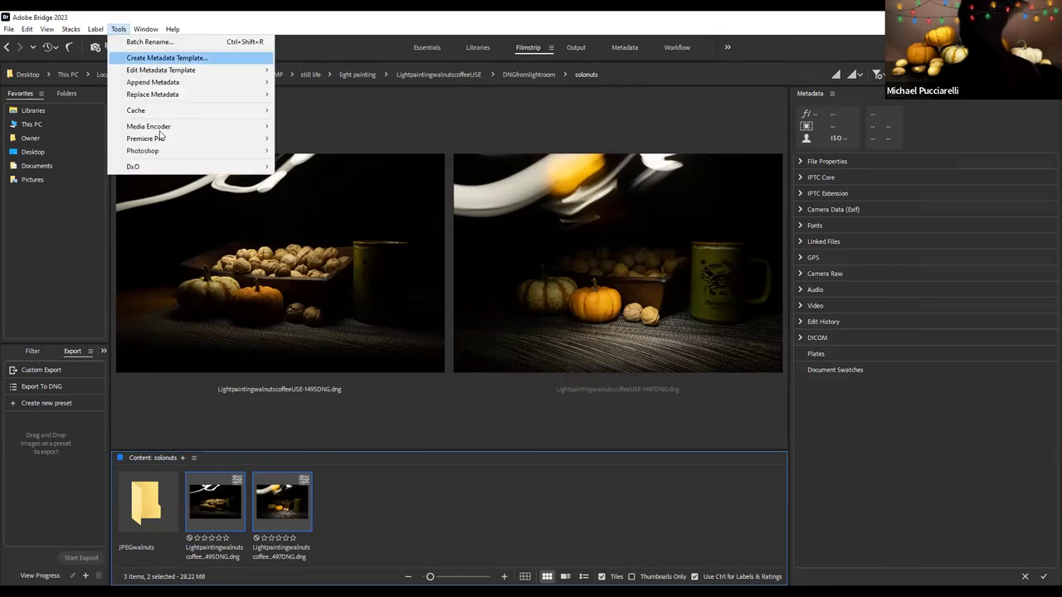
pyautogui.moveTo(168, 151)
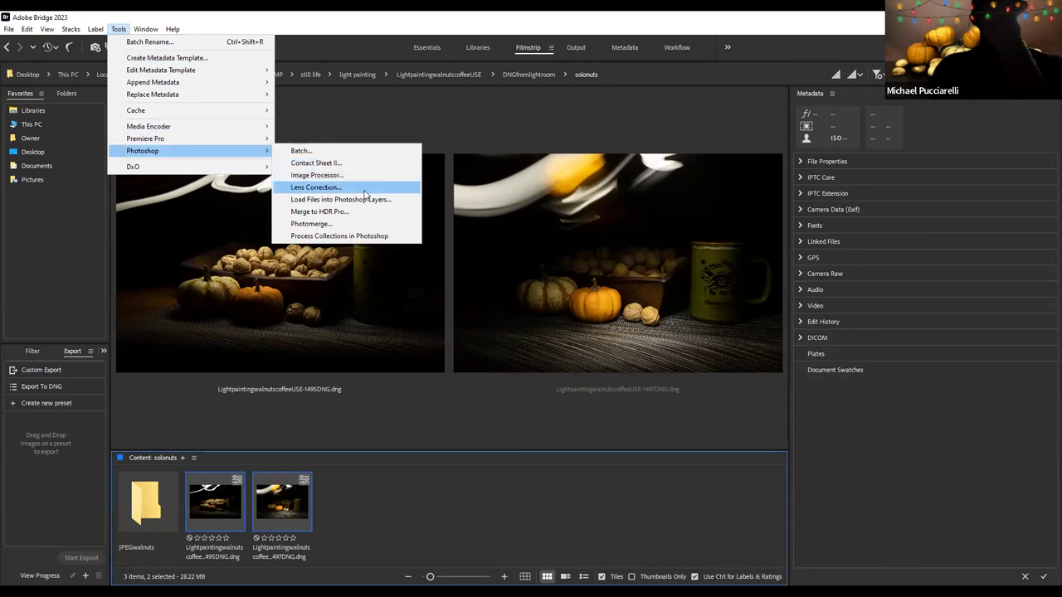
pyautogui.click(337, 177)
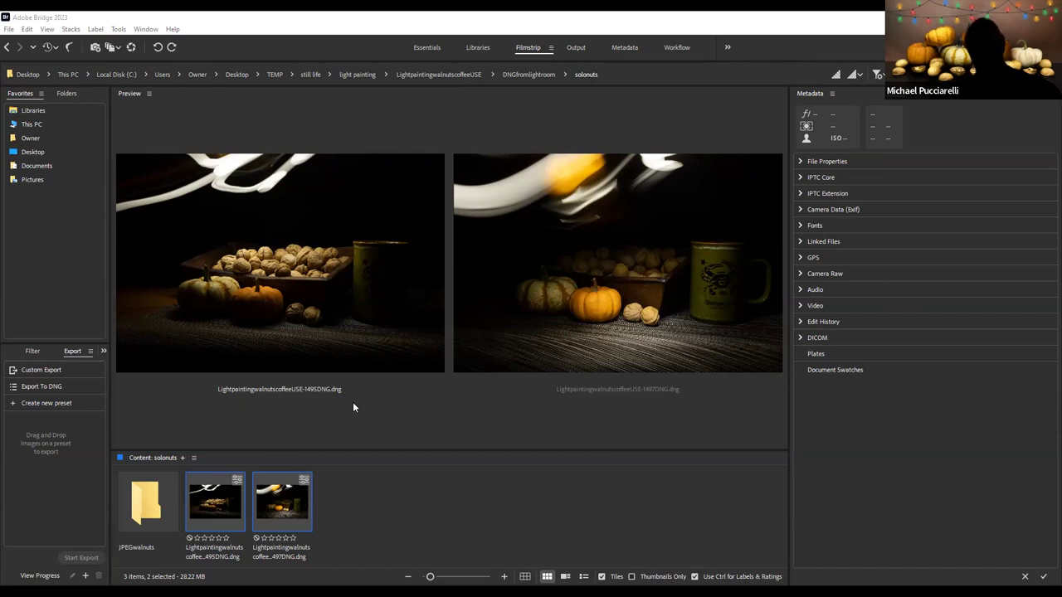
# Step: Look into the JPEGwalnuts folder and return up to the DNGfromlightroom folder
pyautogui.doubleClick(137, 498)
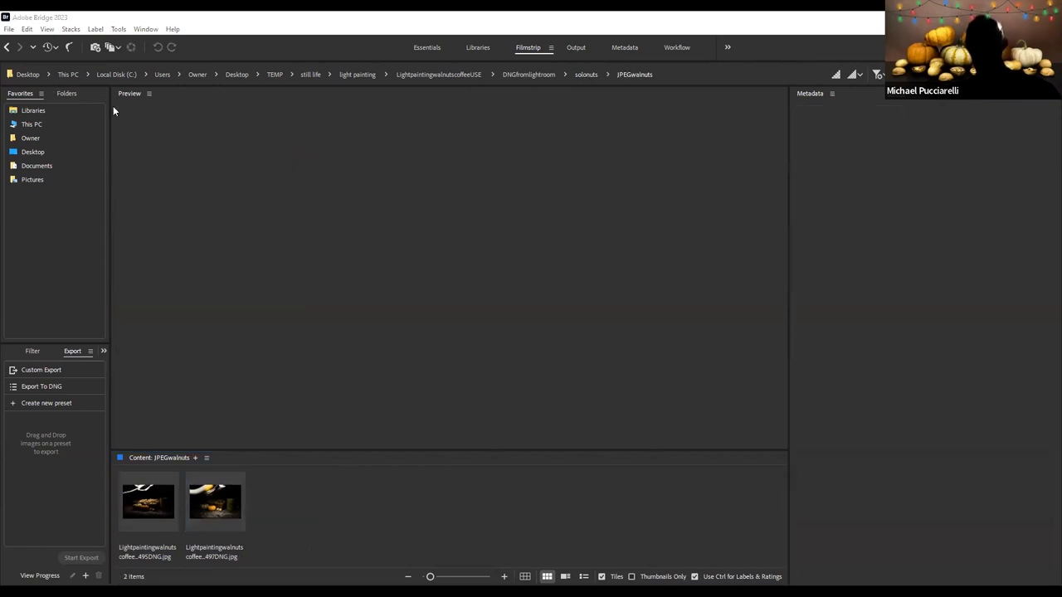
pyautogui.hotkey('ctrl', 'Up')
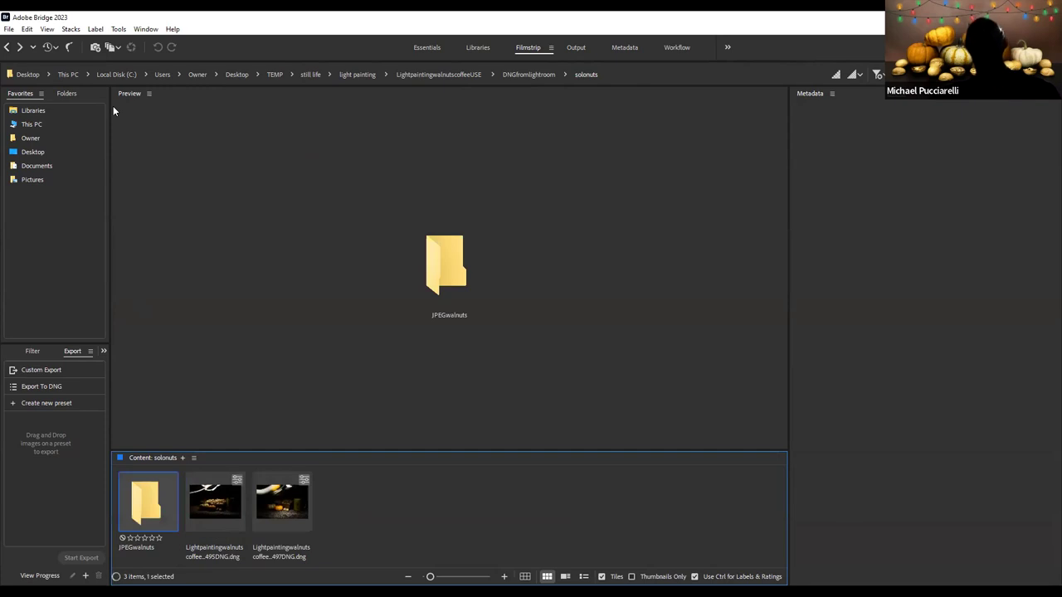
pyautogui.hotkey('ctrl', 'Up')
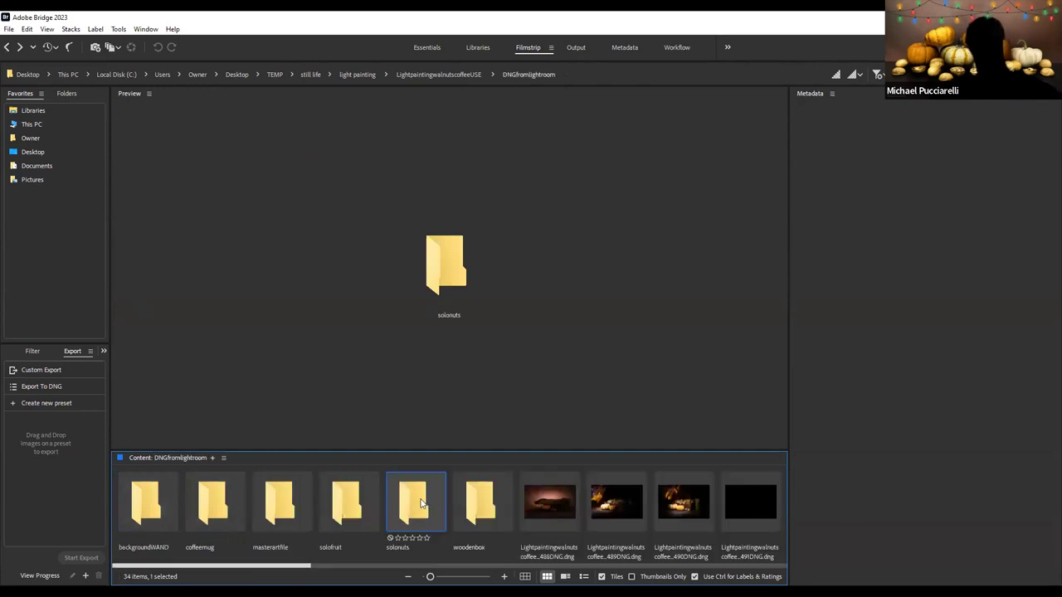
# Step: Start Photoshop's Image Processor again on the two DNG images in the solonuts folder
pyautogui.doubleClick(415, 502)
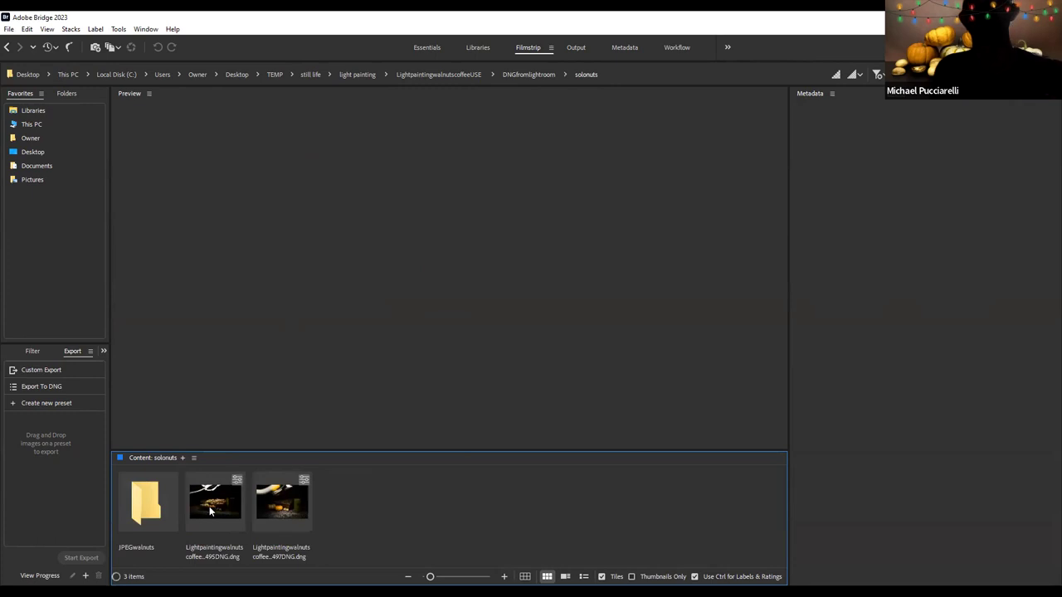
pyautogui.click(210, 512)
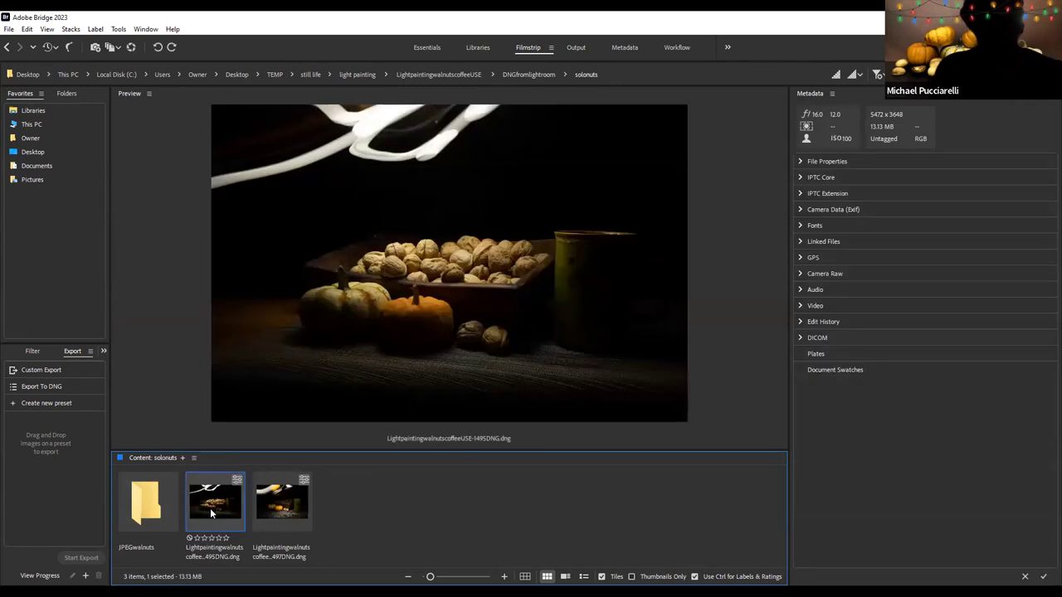
pyautogui.keyDown('ctrl'); pyautogui.click(275, 510); pyautogui.keyUp('ctrl')
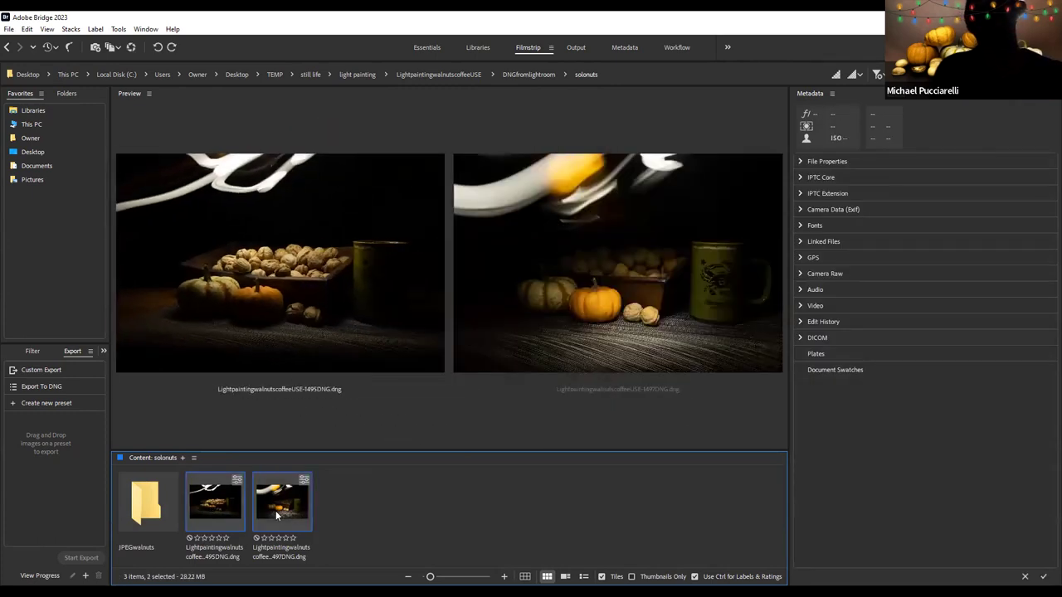
pyautogui.click(118, 30)
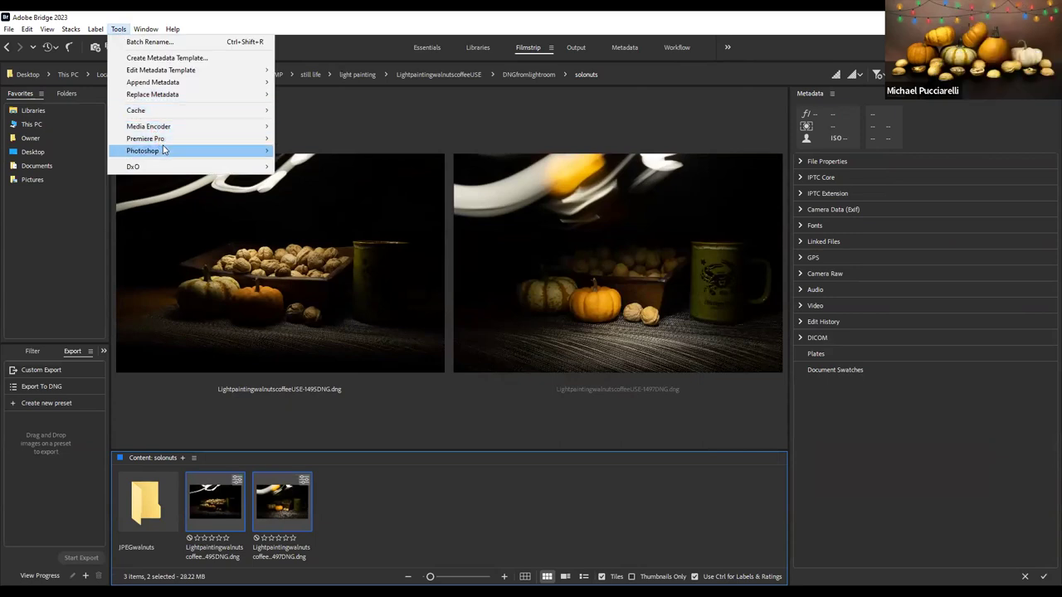
pyautogui.moveTo(166, 152)
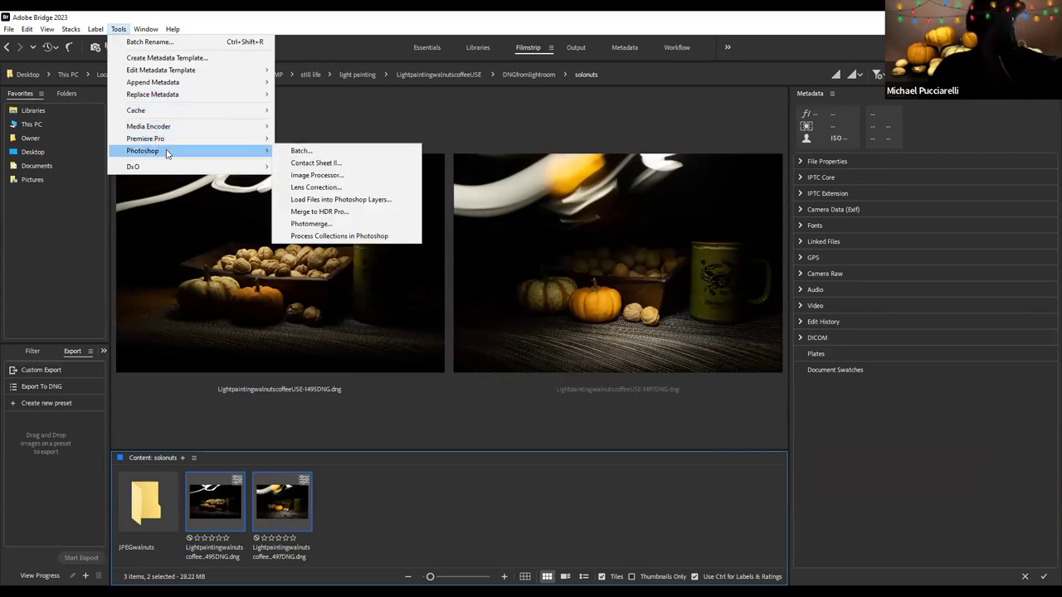
pyautogui.click(321, 176)
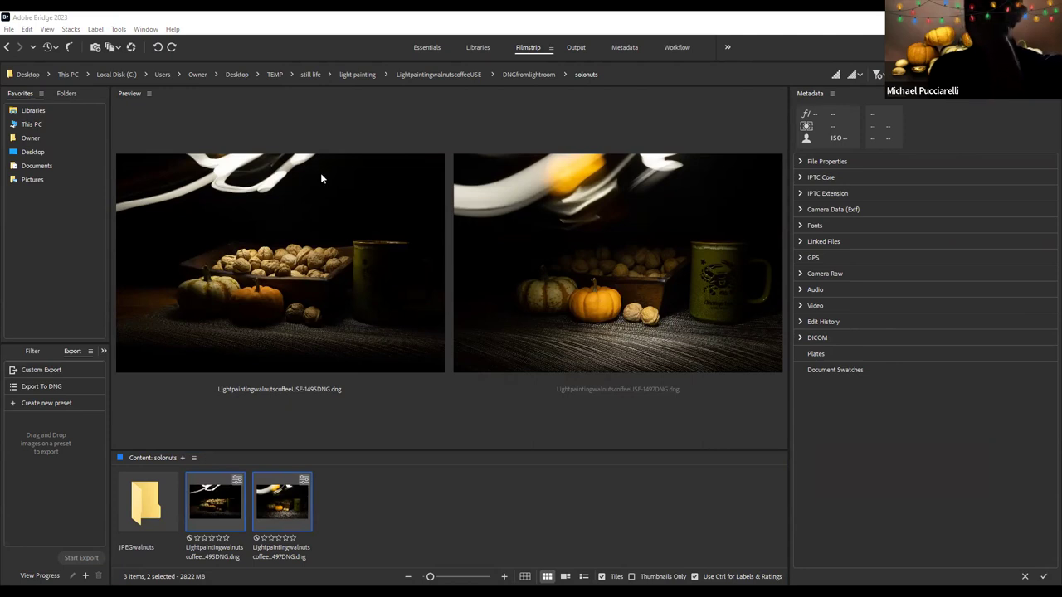
# Step: Go up to the DNGfromlightroom folder, open its solofruit folder and select both DNG images
pyautogui.click(8, 48)
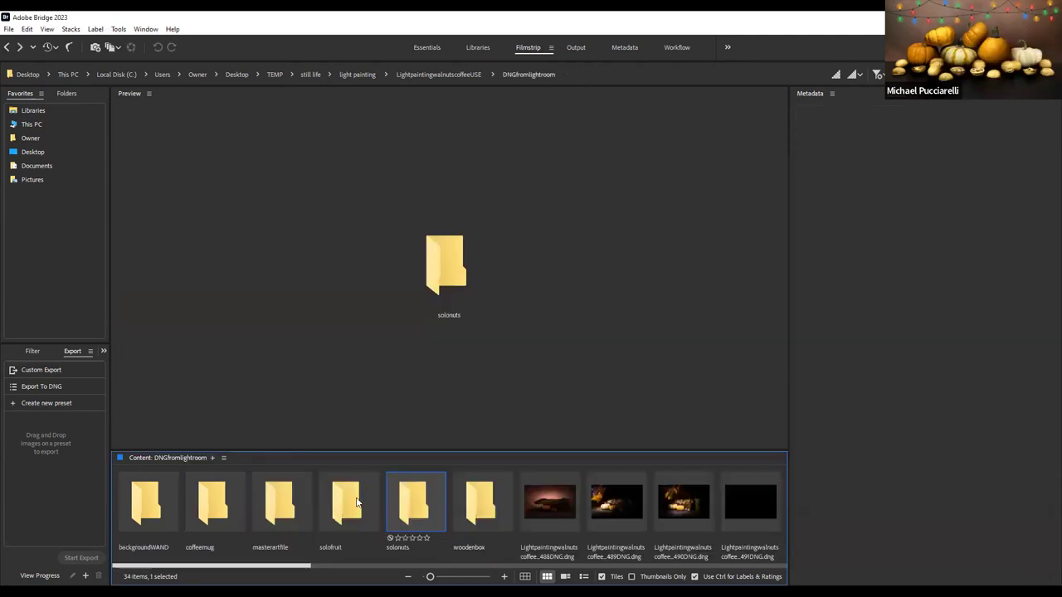
pyautogui.doubleClick(356, 499)
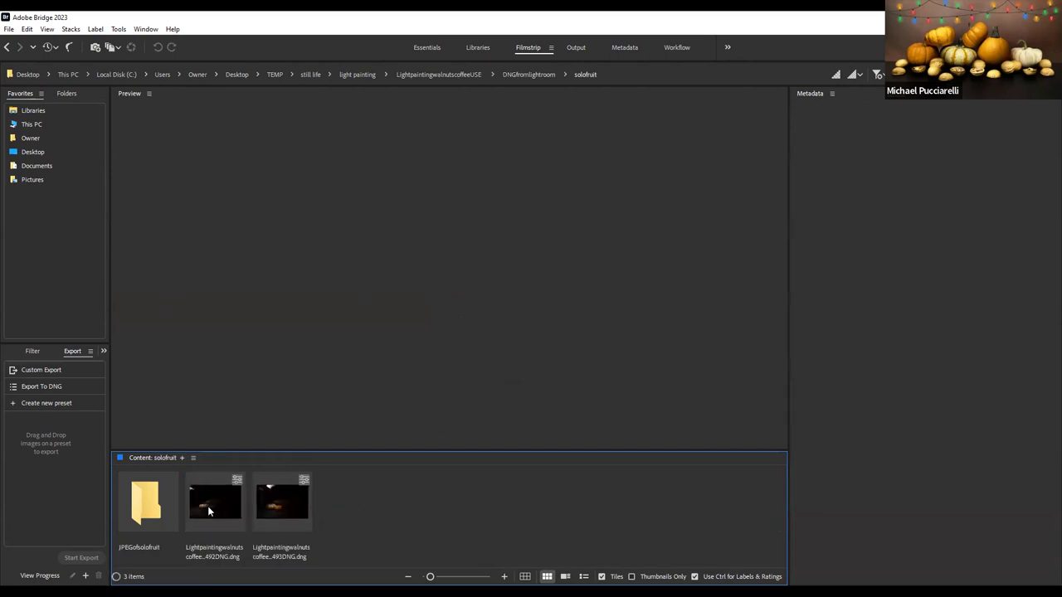
pyautogui.click(209, 508)
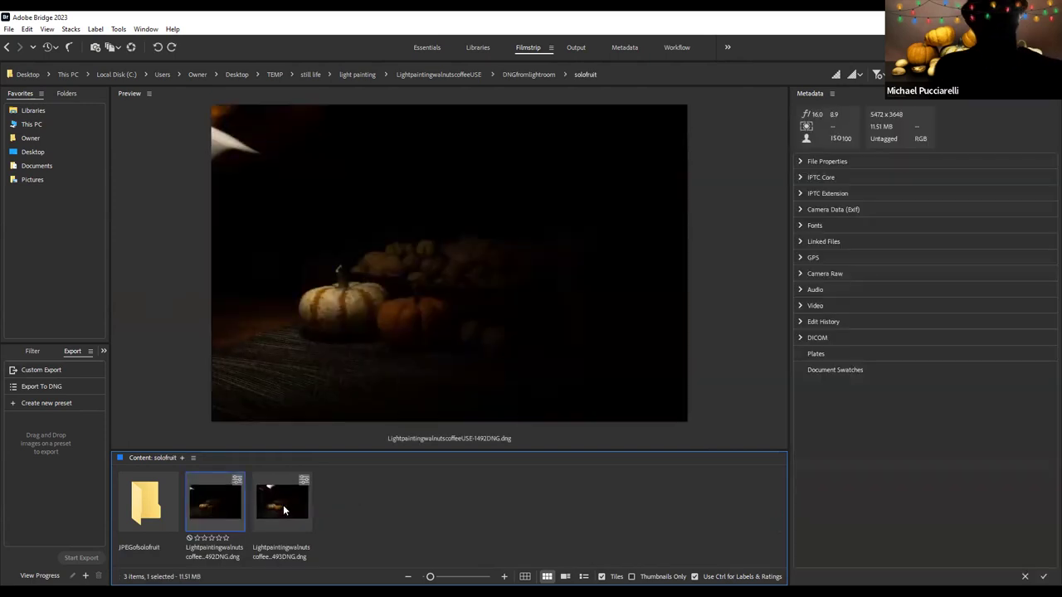
pyautogui.keyDown('ctrl'); pyautogui.click(284, 510); pyautogui.keyUp('ctrl')
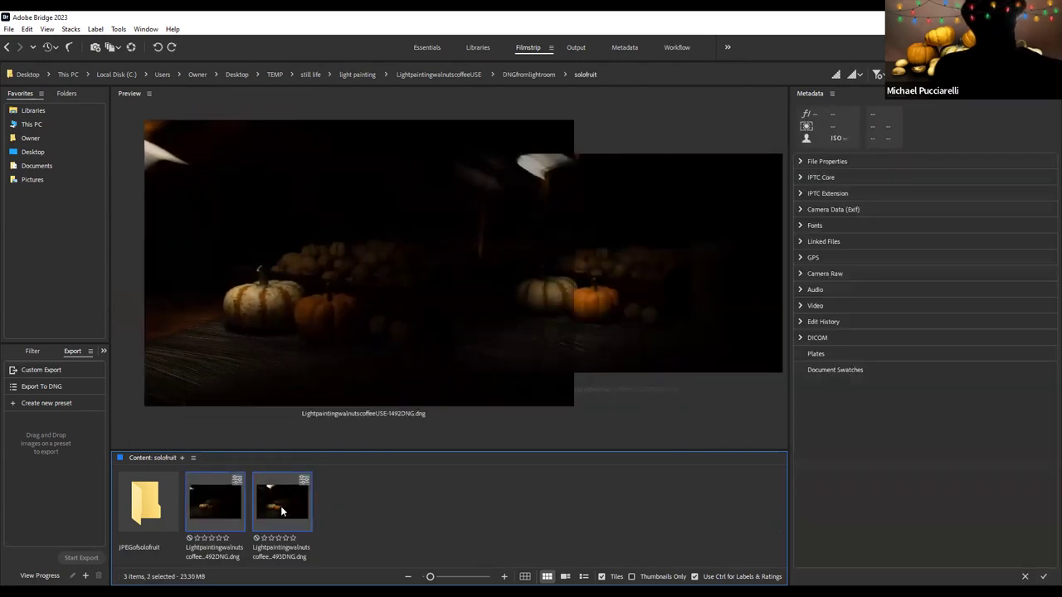
pyautogui.rightClick(208, 512)
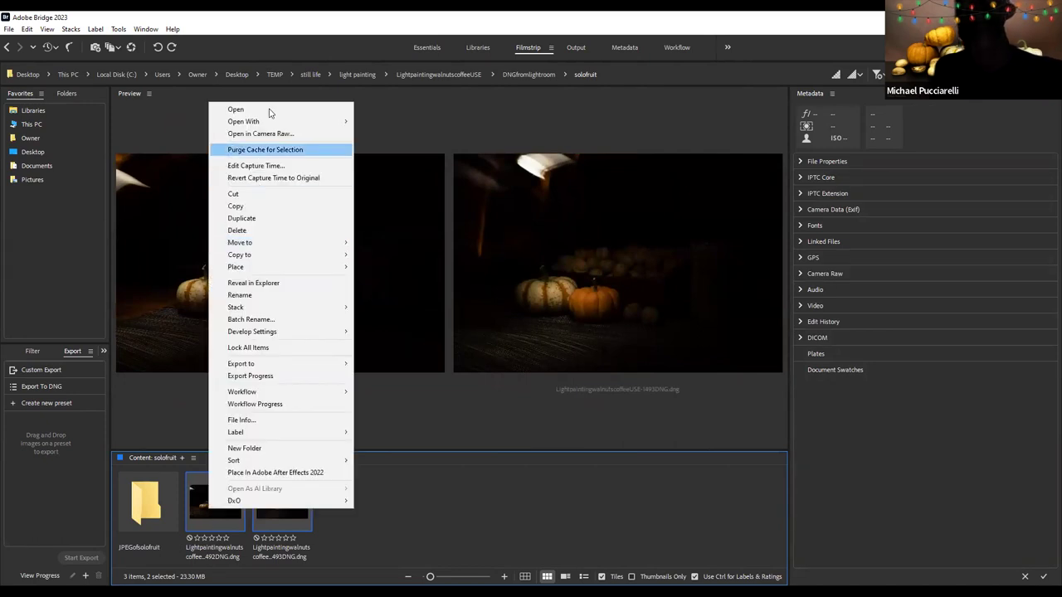
pyautogui.click(197, 512)
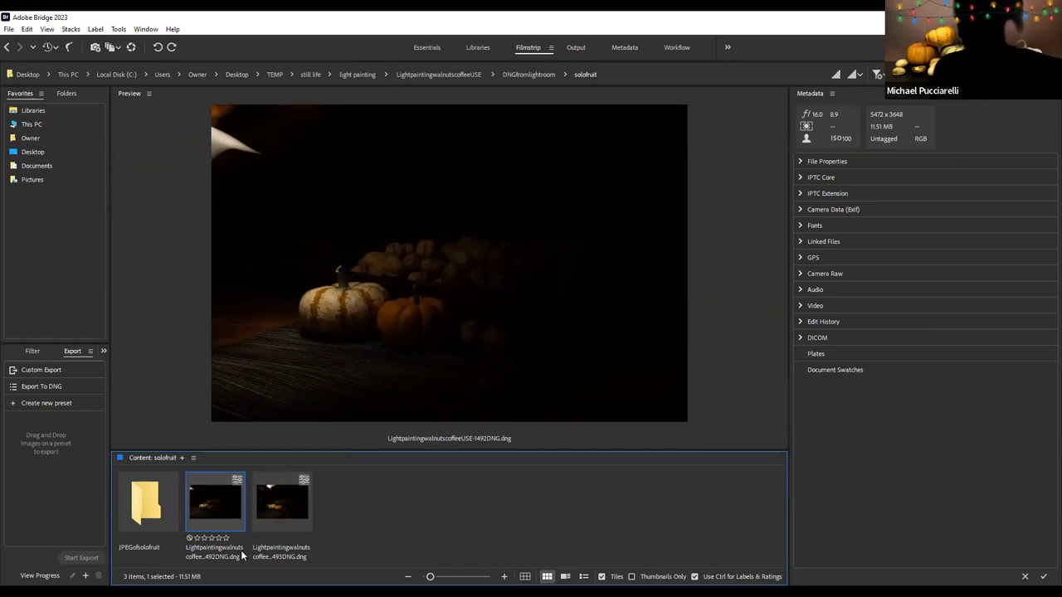
pyautogui.keyDown('ctrl'); pyautogui.click(270, 511); pyautogui.keyUp('ctrl')
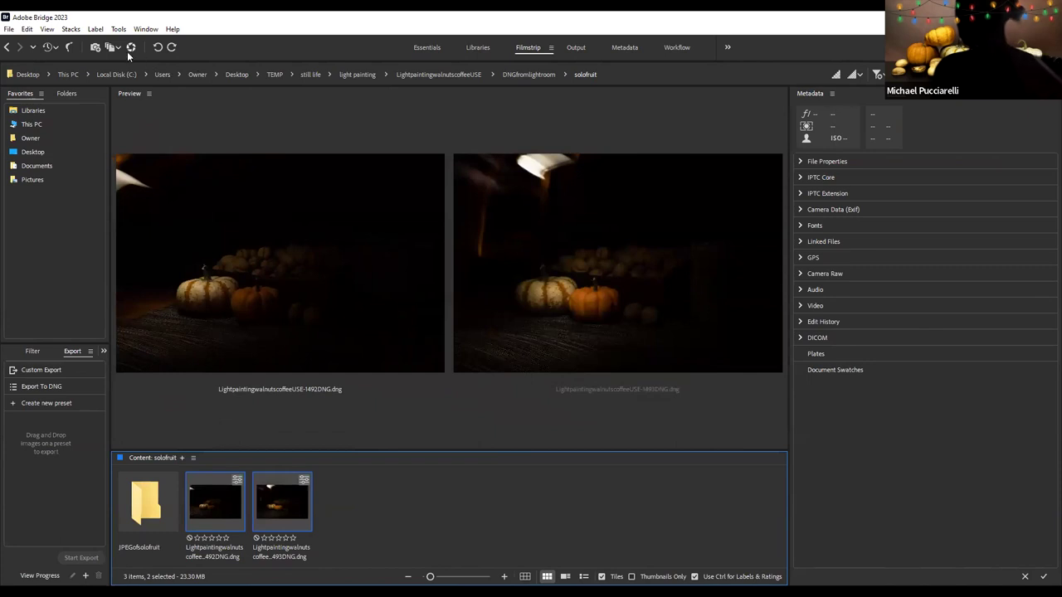
# Step: Send the two selected solofruit DNG images to Photoshop's Image Processor
pyautogui.click(118, 30)
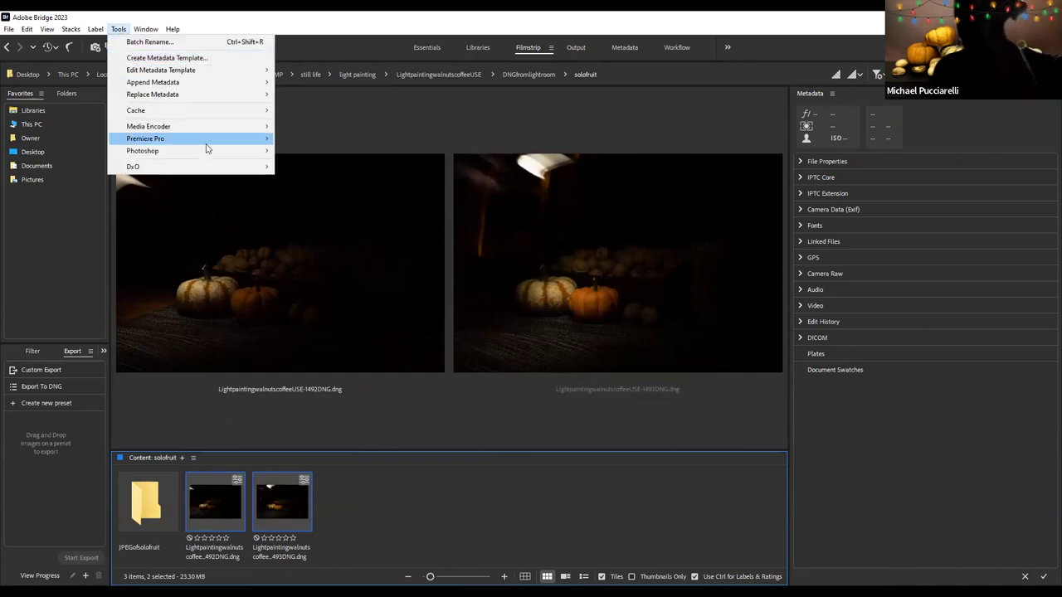
pyautogui.moveTo(205, 153)
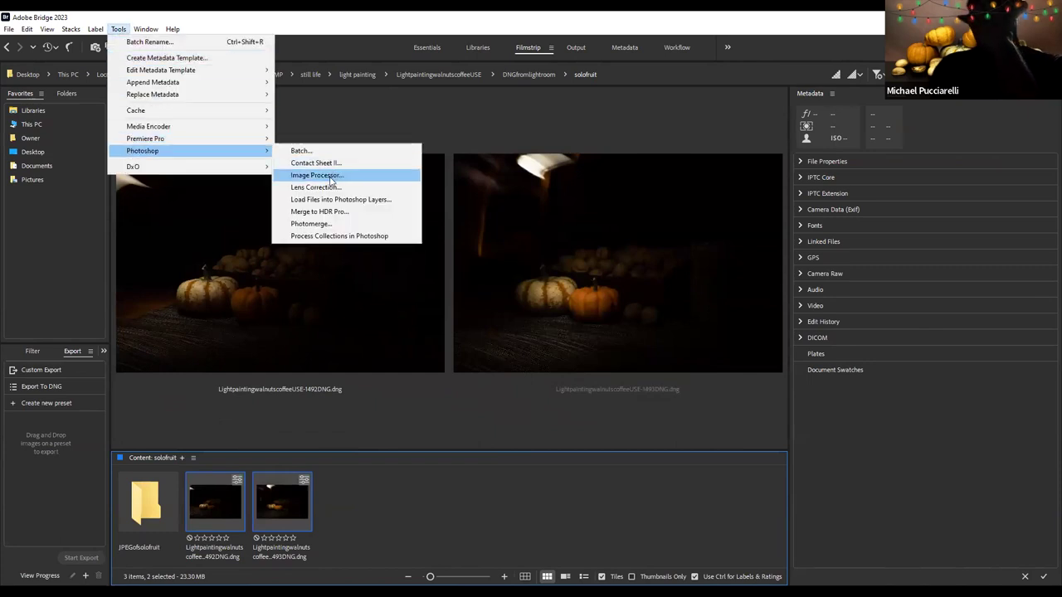
pyautogui.click(331, 178)
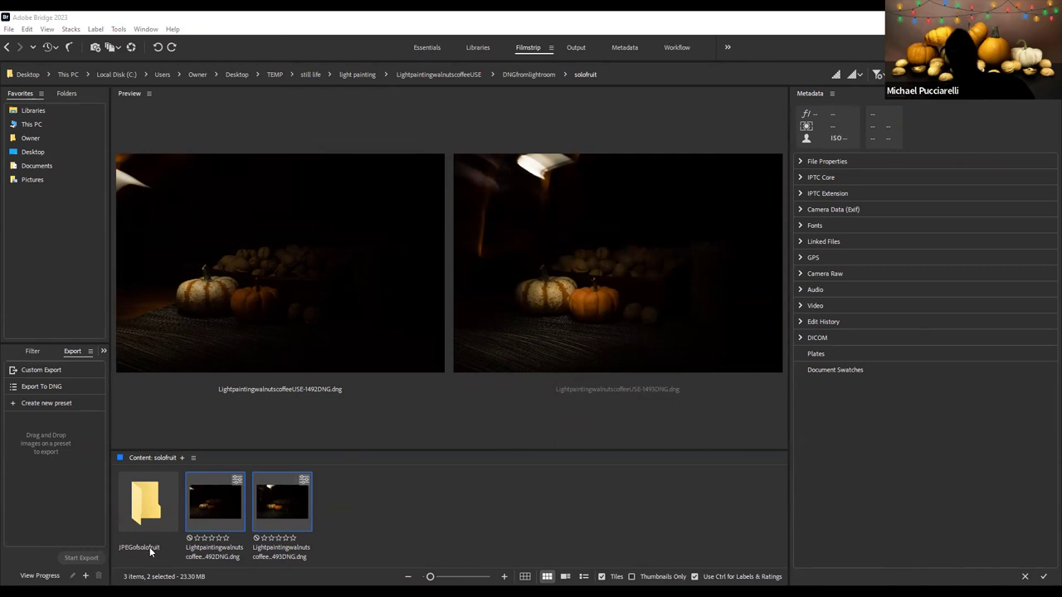
# Step: Go back up to the light painting folder and open the DNG folder inside LightpaintingsquashgrapeswiineNOV-2022
pyautogui.click(6, 49)
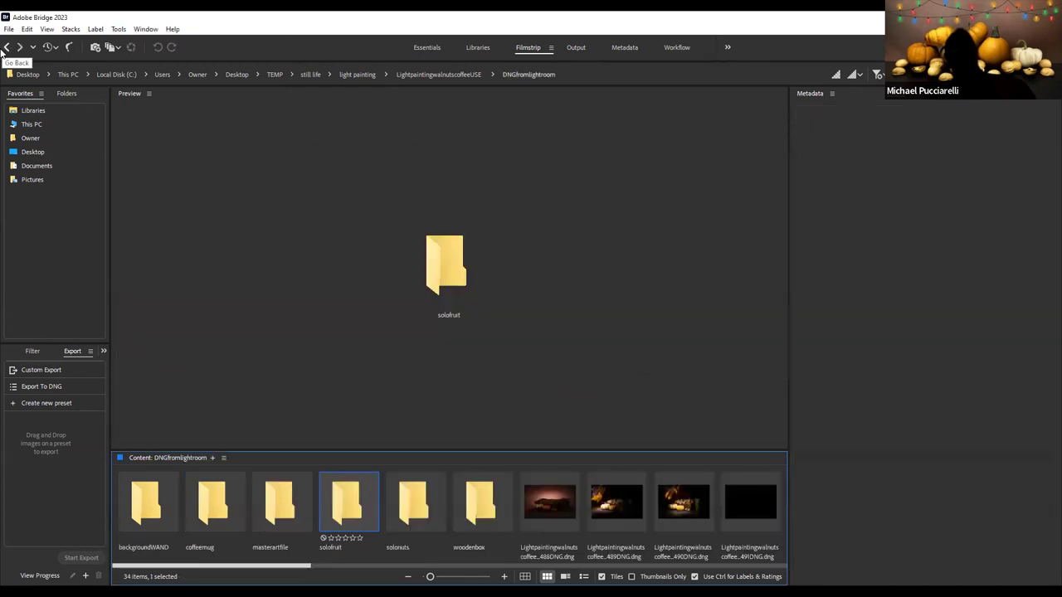
pyautogui.click(5, 48)
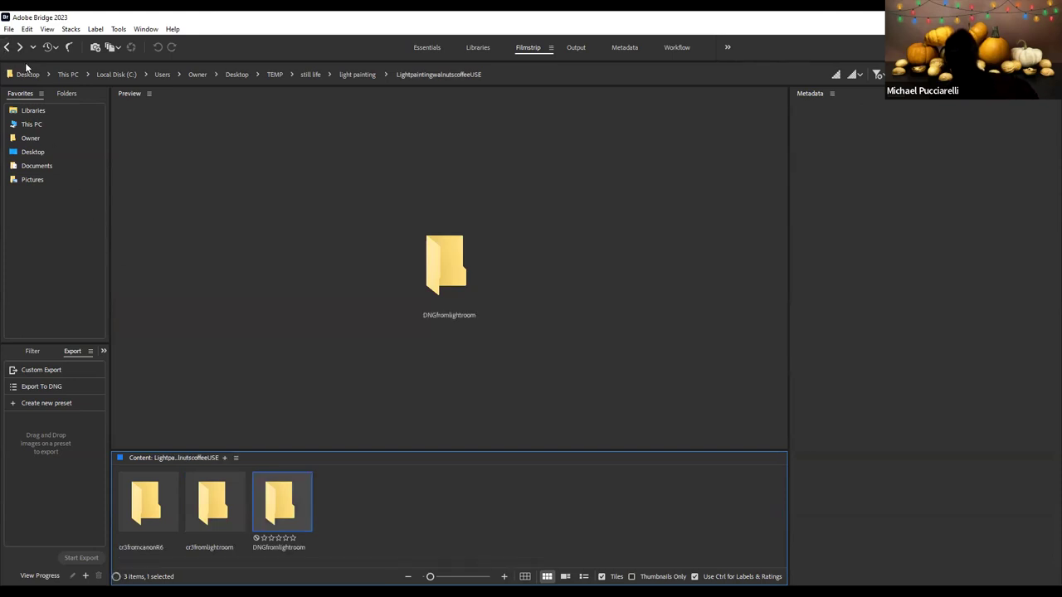
pyautogui.click(6, 49)
pyautogui.doubleClick(214, 497)
pyautogui.doubleClick(218, 515)
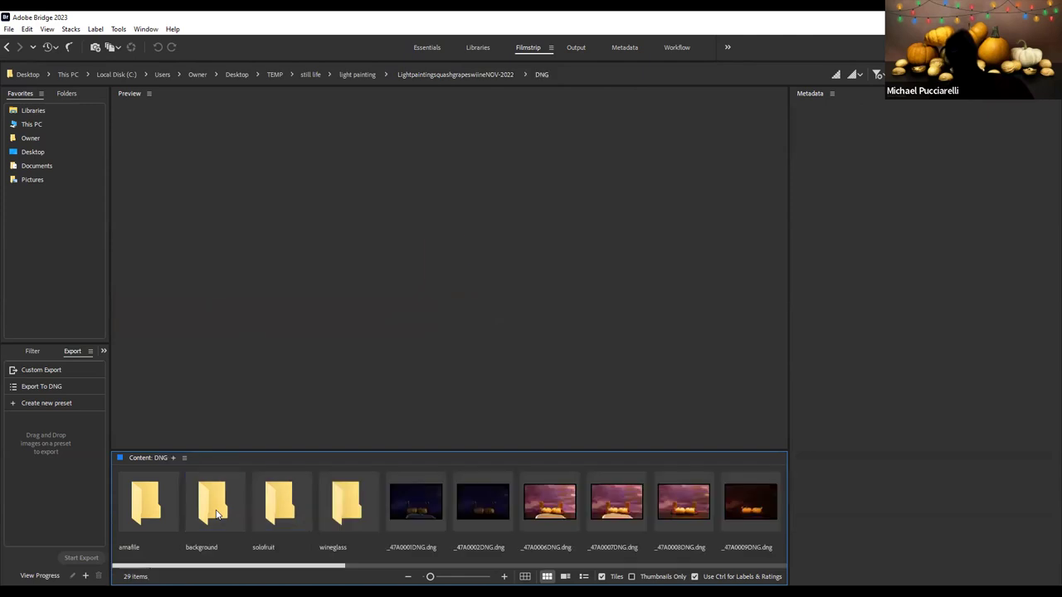
# Step: Look into the wineglass folder of the squash and grapes shoot, and into its solofruit folder
pyautogui.doubleClick(340, 501)
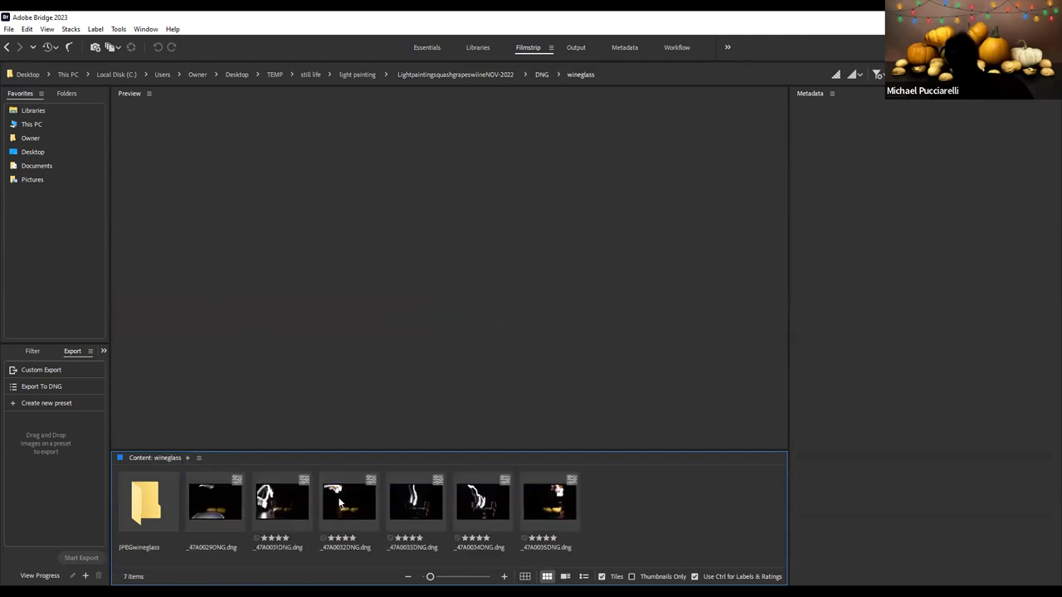
pyautogui.click(5, 49)
pyautogui.click(283, 495)
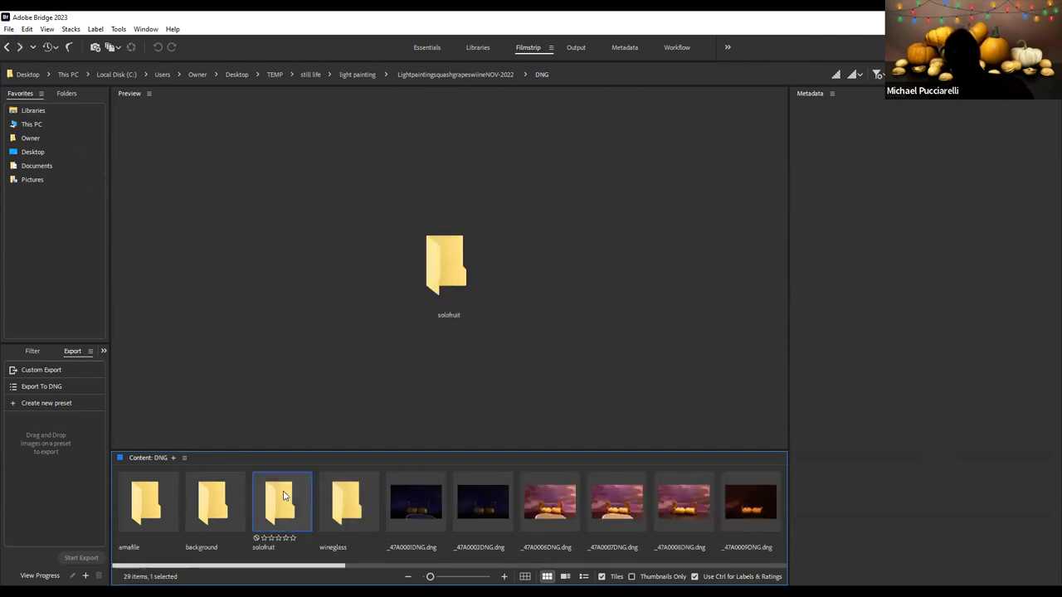
pyautogui.doubleClick(282, 495)
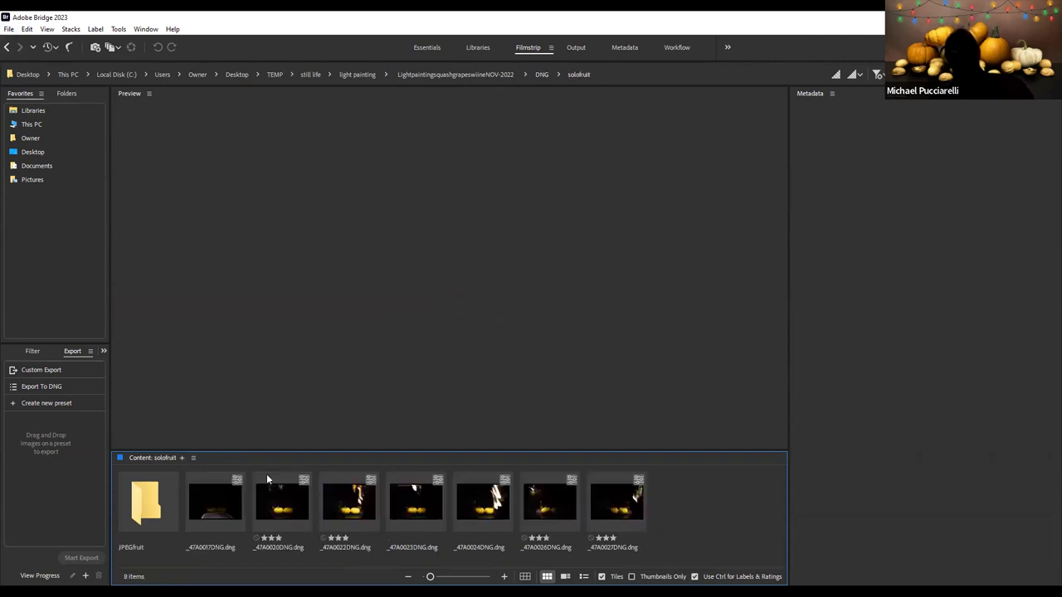
# Step: Preview the two DNG images in the background folder and return up to the light painting folder
pyautogui.click(6, 48)
pyautogui.doubleClick(211, 496)
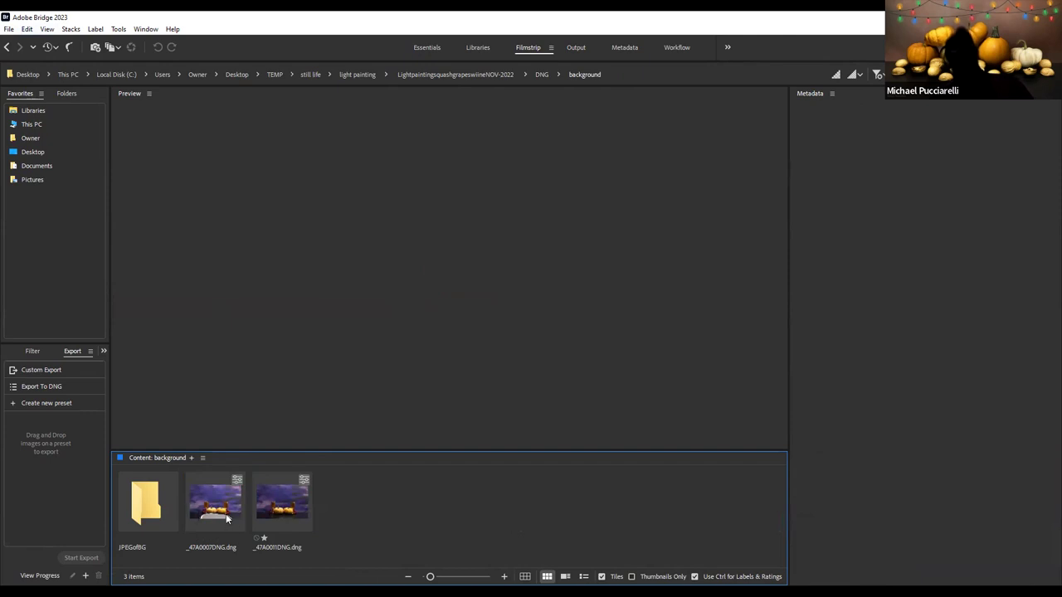
pyautogui.click(228, 519)
pyautogui.click(286, 520)
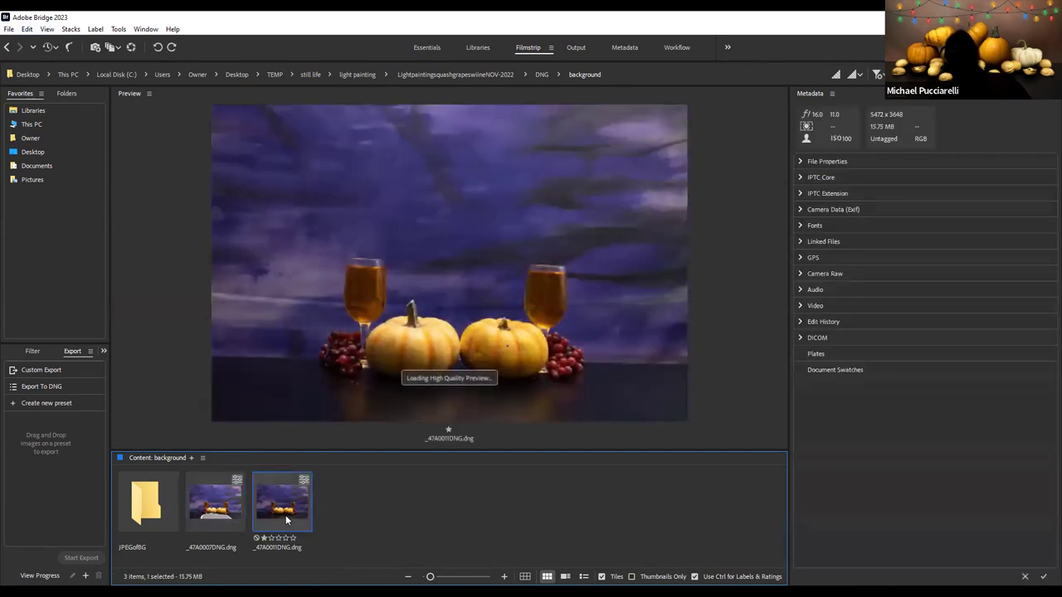
pyautogui.click(7, 47)
pyautogui.click(6, 48)
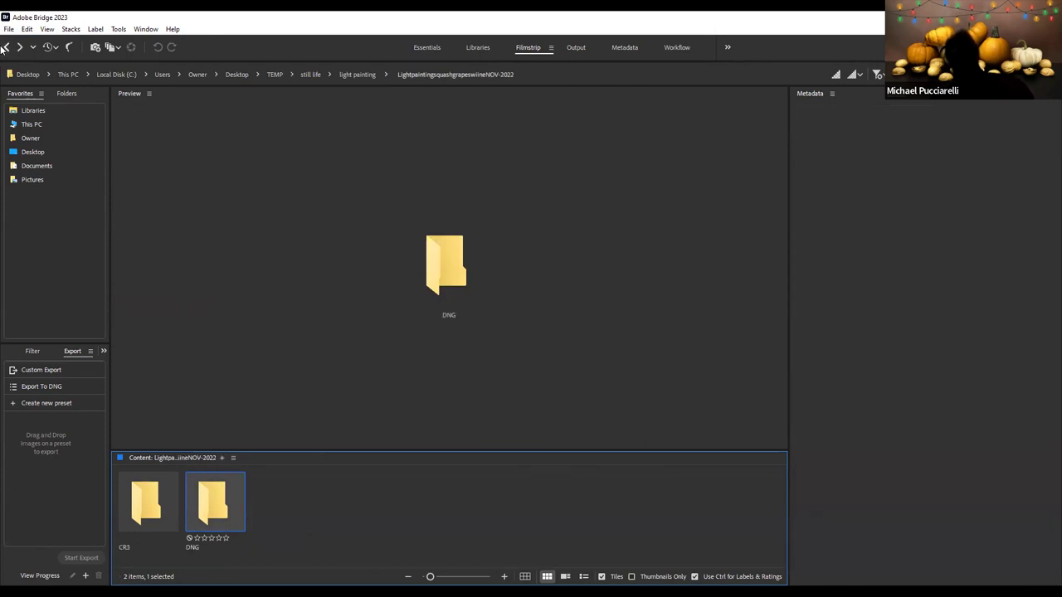
pyautogui.click(5, 48)
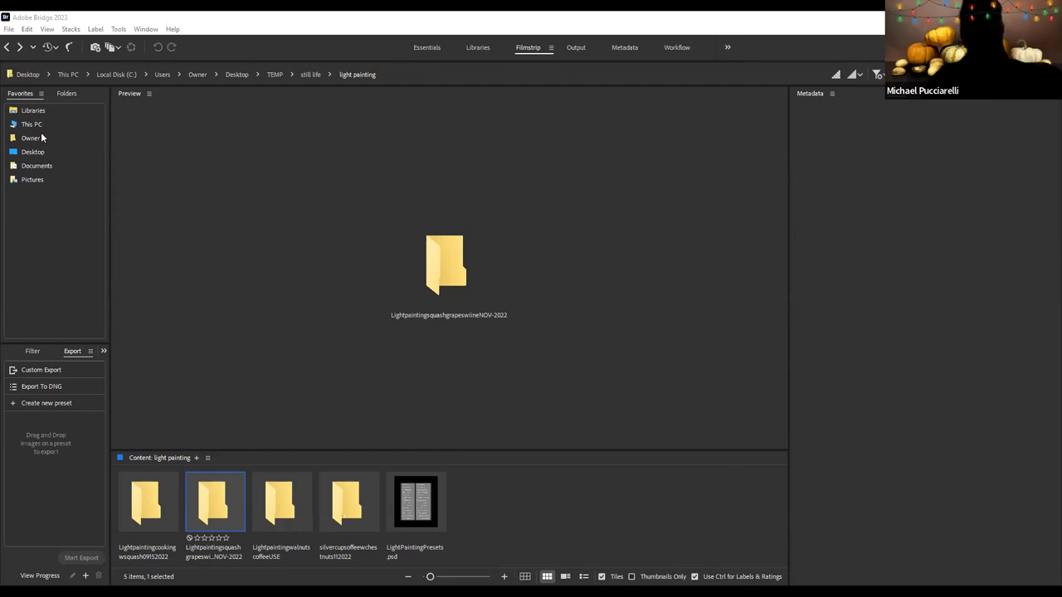
# Step: Switch to Photoshop and browse for a file to open in Desktop > TEMP > still life > light painting
pyautogui.hotkey('alt', 'Tab')
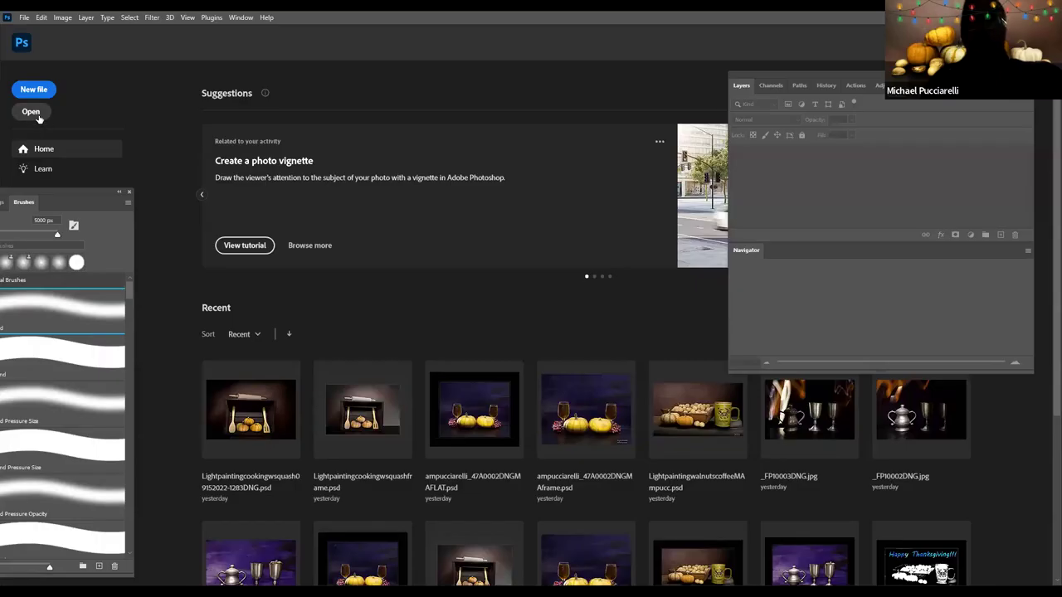
pyautogui.click(38, 114)
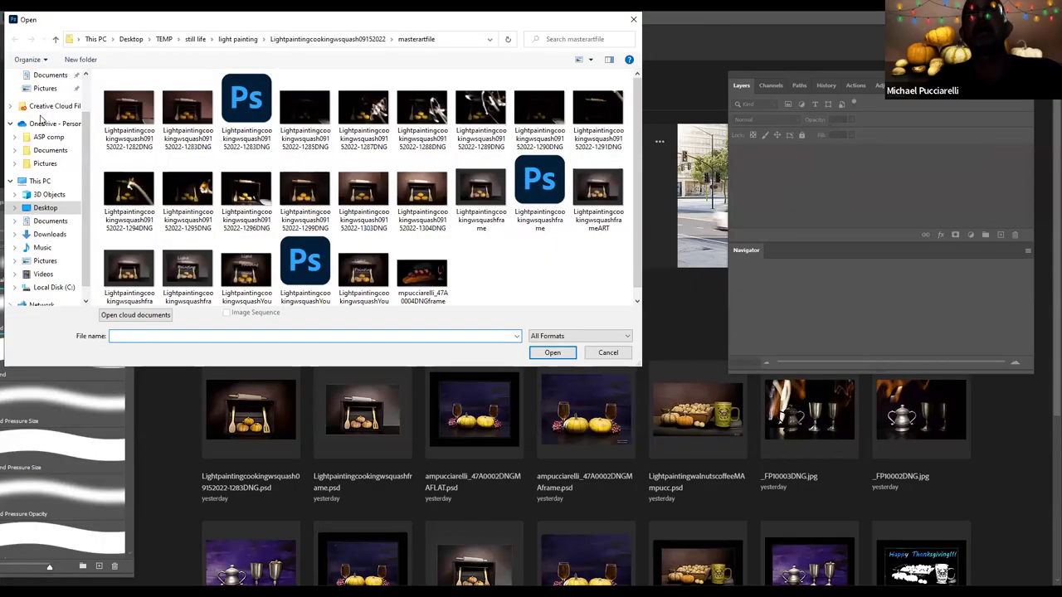
pyautogui.click(55, 209)
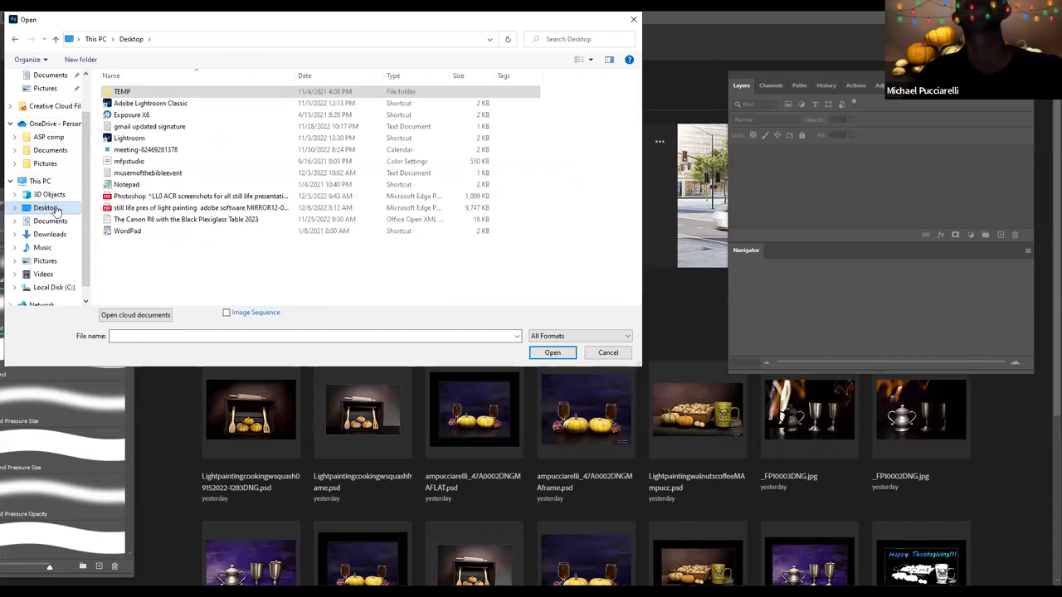
pyautogui.doubleClick(131, 92)
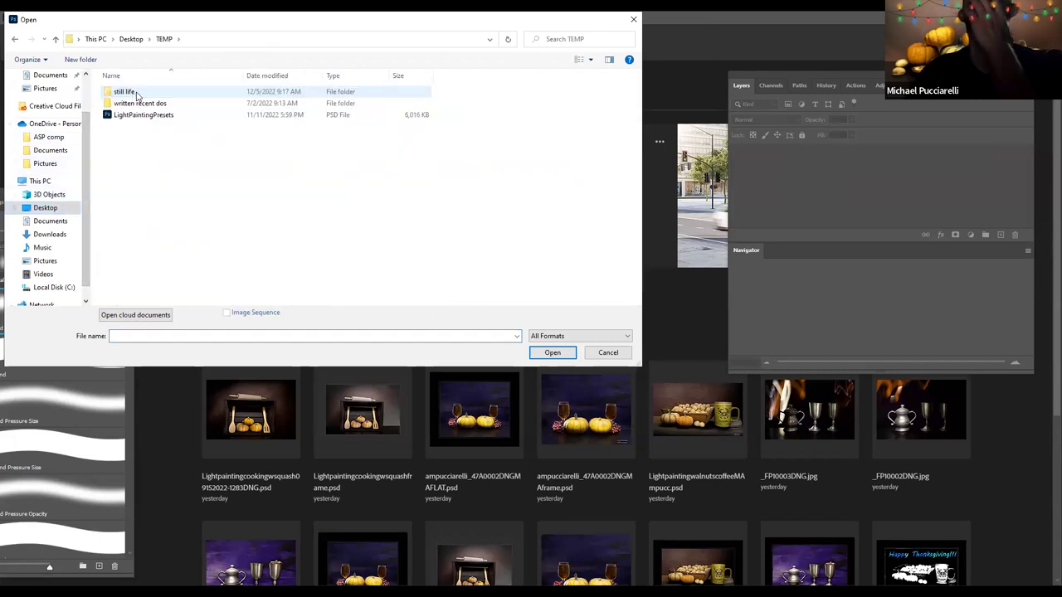
pyautogui.doubleClick(137, 93)
pyautogui.doubleClick(143, 116)
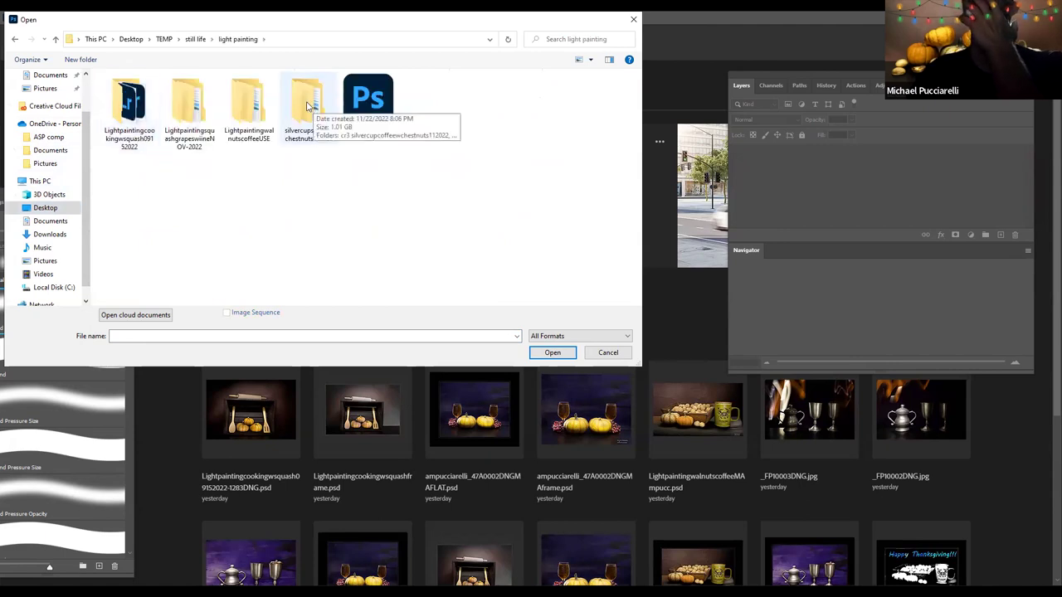
# Step: Open the layered, non-flat FP10001DNG master PSD from the masterartfile folder of the silver cups shoot's DNG folder
pyautogui.click(303, 109)
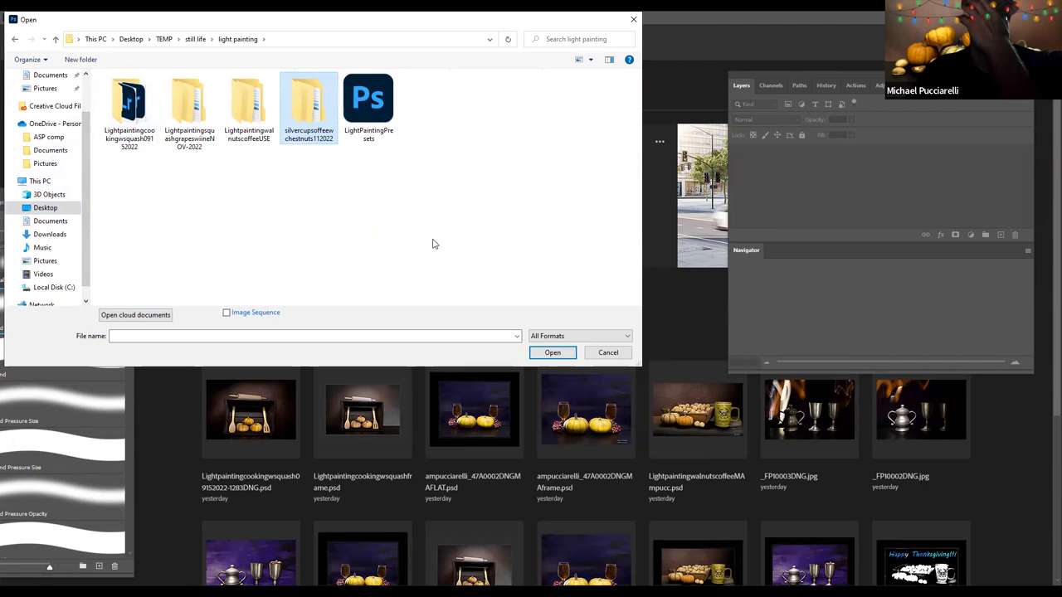
pyautogui.doubleClick(305, 101)
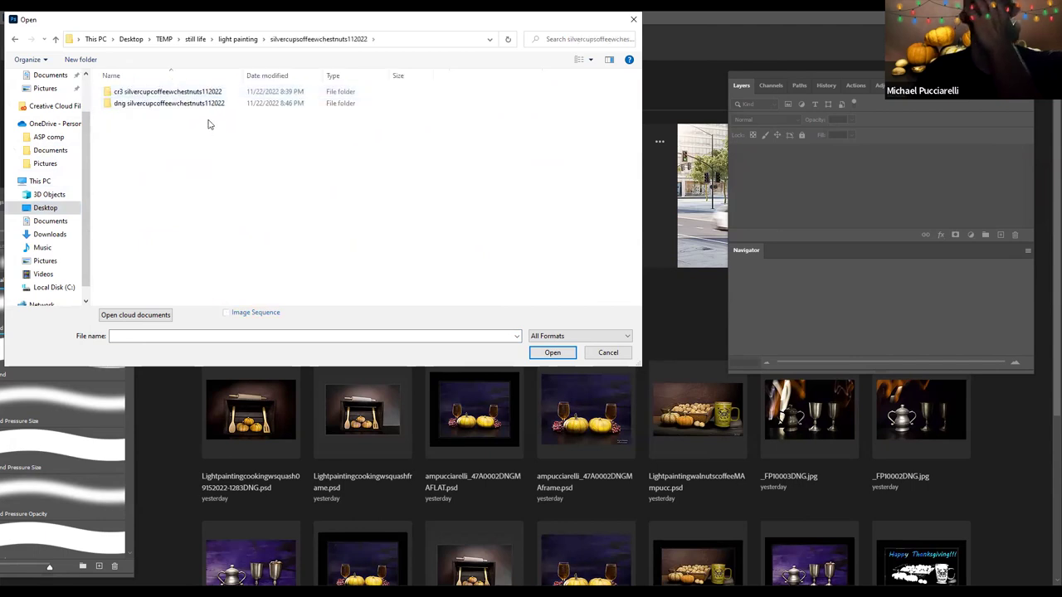
pyautogui.doubleClick(125, 104)
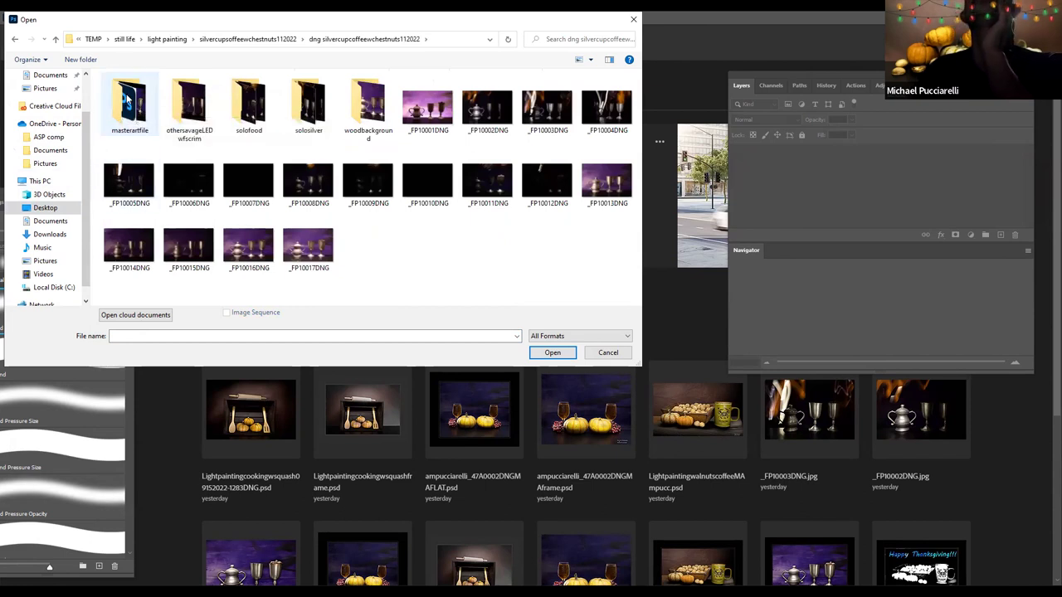
pyautogui.doubleClick(123, 101)
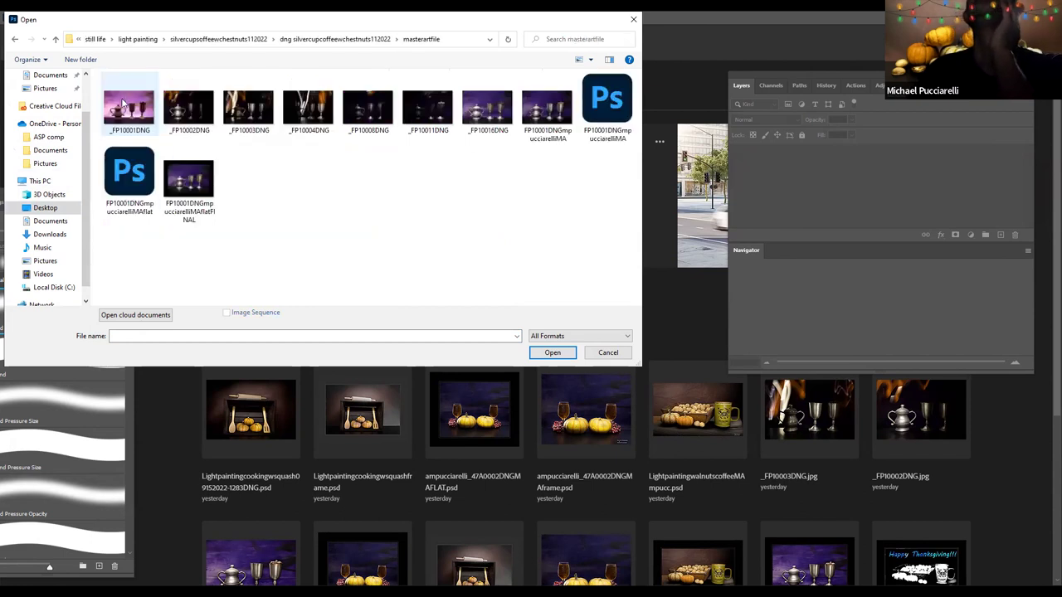
pyautogui.click(604, 106)
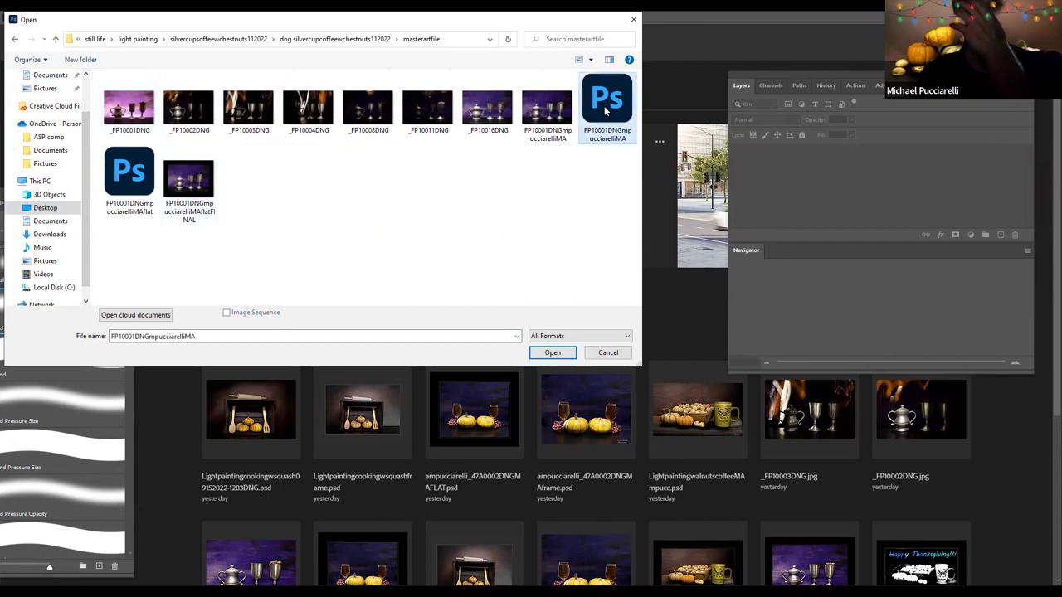
pyautogui.click(549, 353)
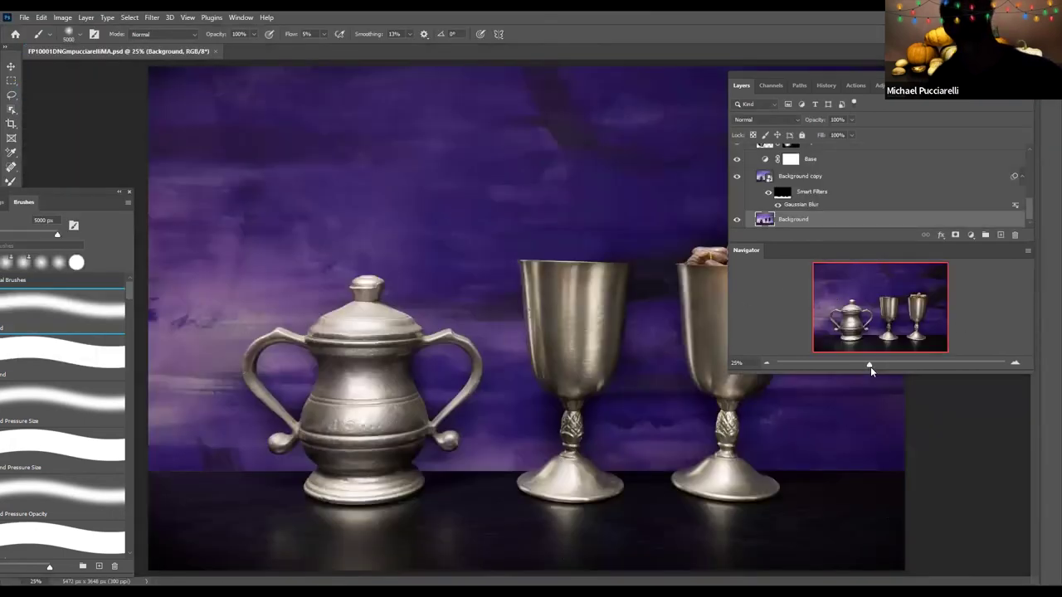
# Step: View the whole silver cups image at 9.07% zoom and check the top text layer by toggling its visibility on and off
pyautogui.moveTo(870, 366); pyautogui.dragTo(855, 366)
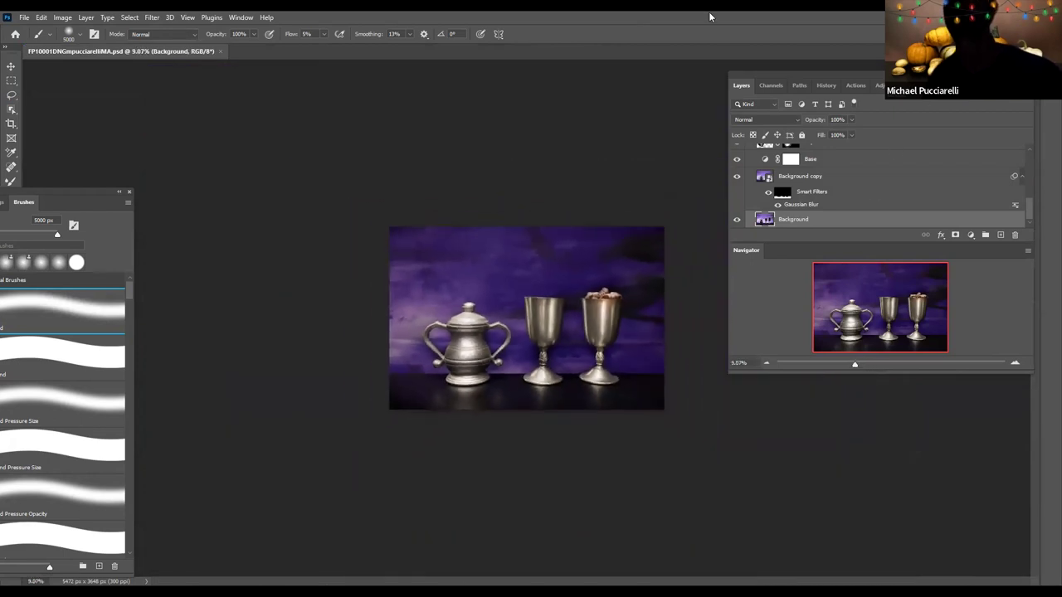
pyautogui.scroll(5, 838, 150)
pyautogui.scroll(3, 838, 150)
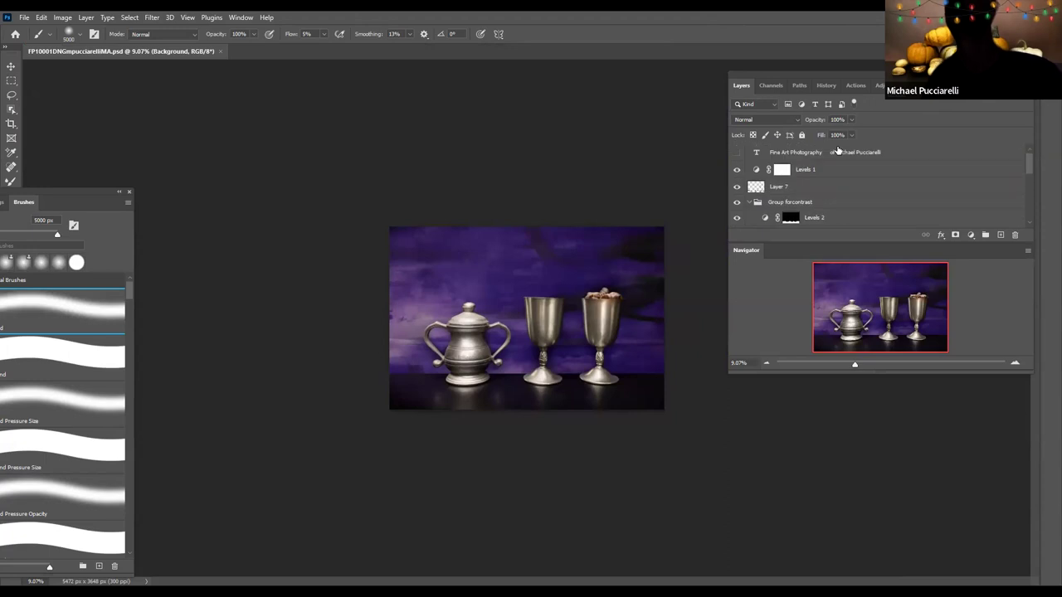
pyautogui.click(737, 152)
pyautogui.click(736, 152)
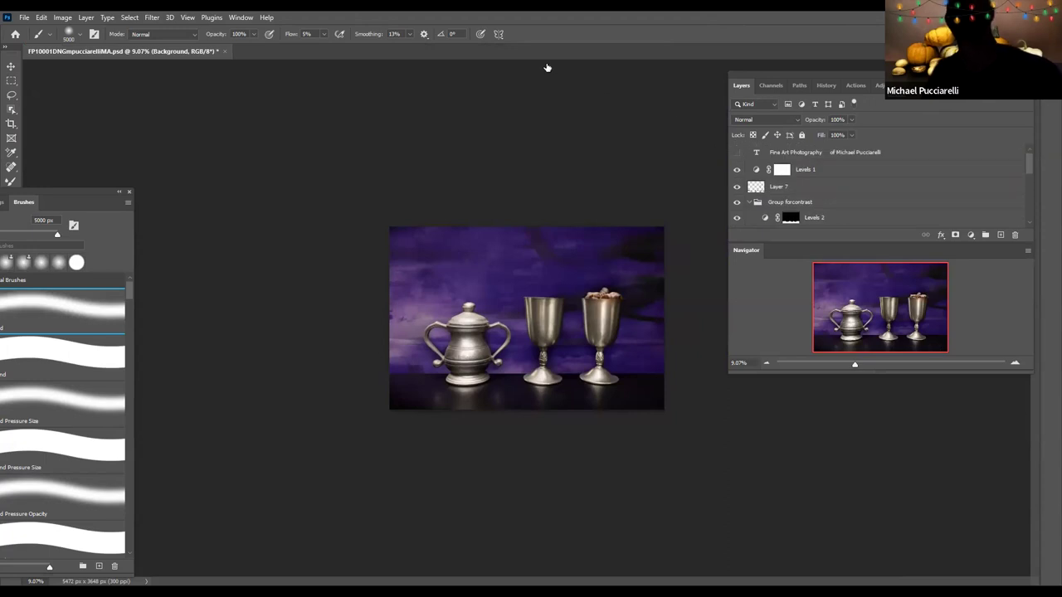
# Step: Open the _FP10002DNG image from the masterartfile folder and zoom out to 7.81% to view the whole frame
pyautogui.click(26, 17)
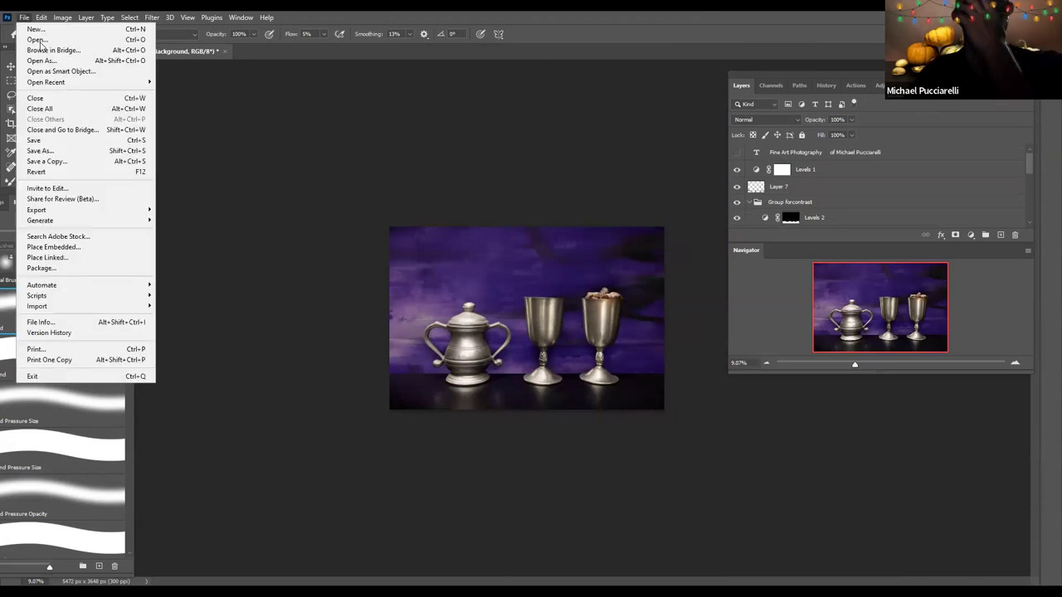
pyautogui.click(37, 40)
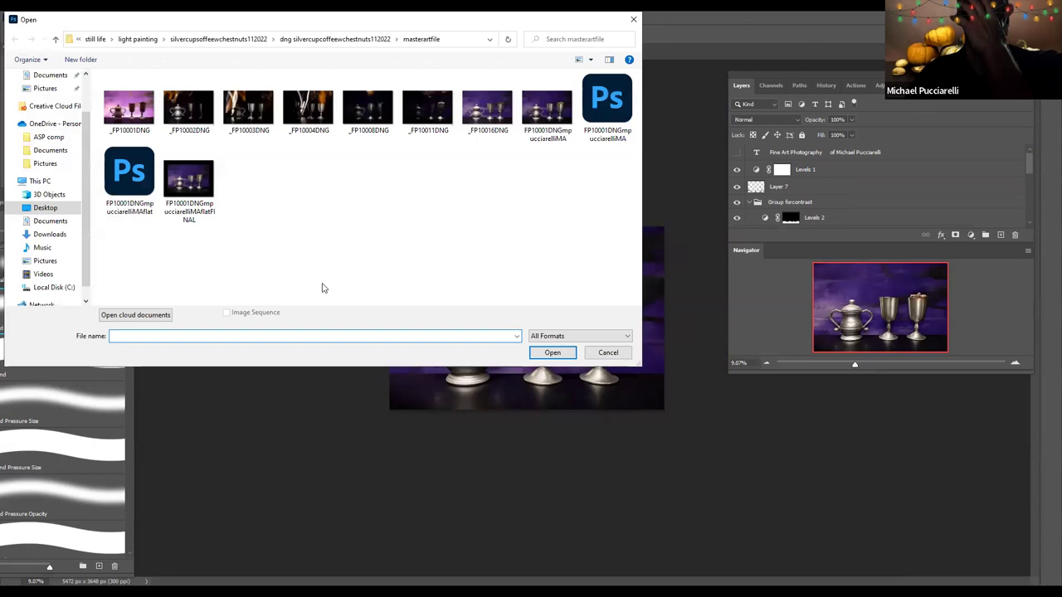
pyautogui.click(195, 114)
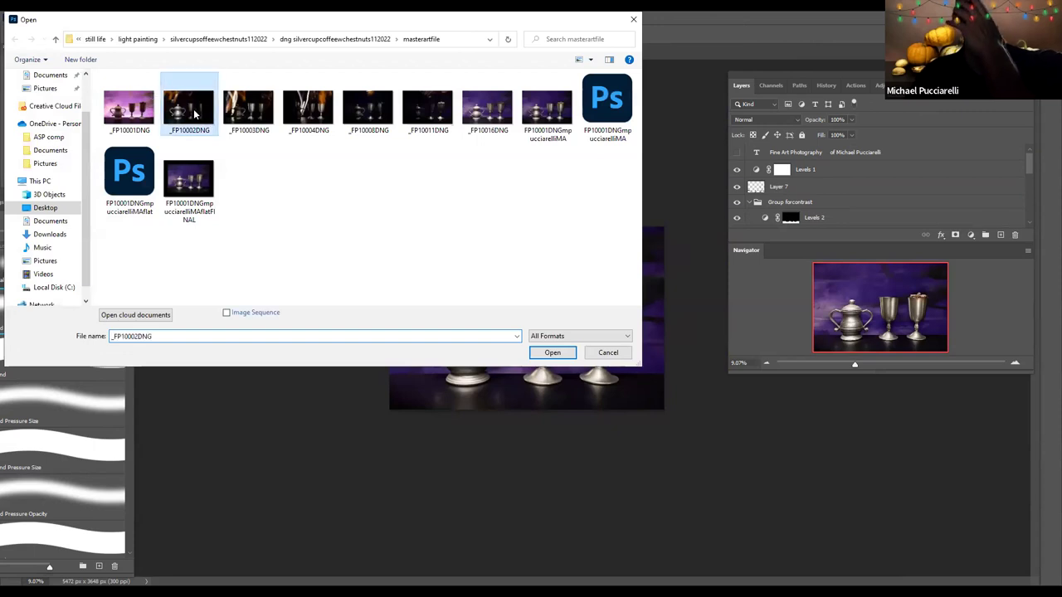
pyautogui.click(547, 355)
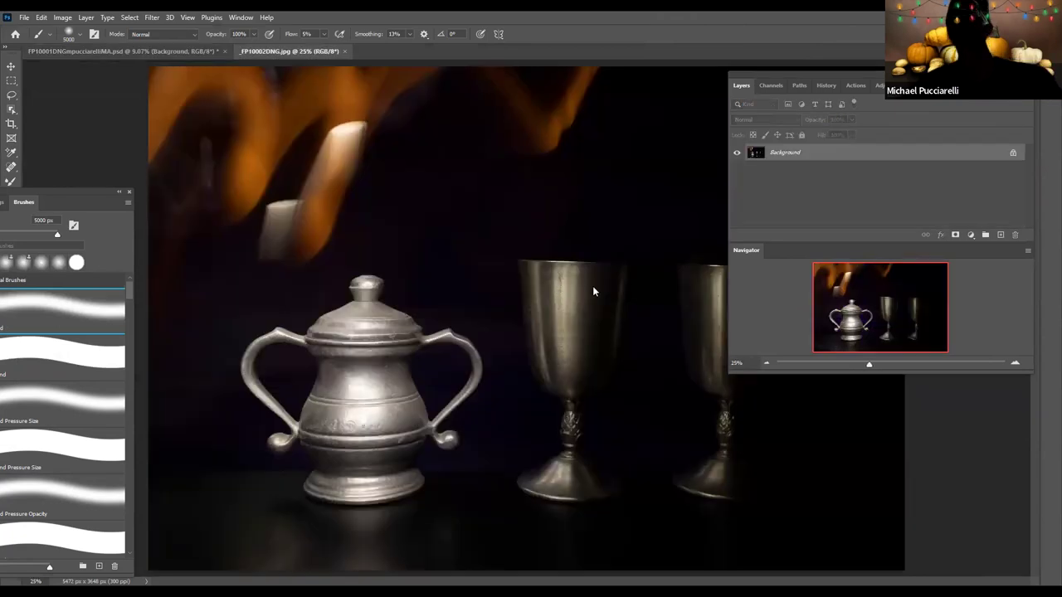
pyautogui.moveTo(866, 365); pyautogui.dragTo(851, 365)
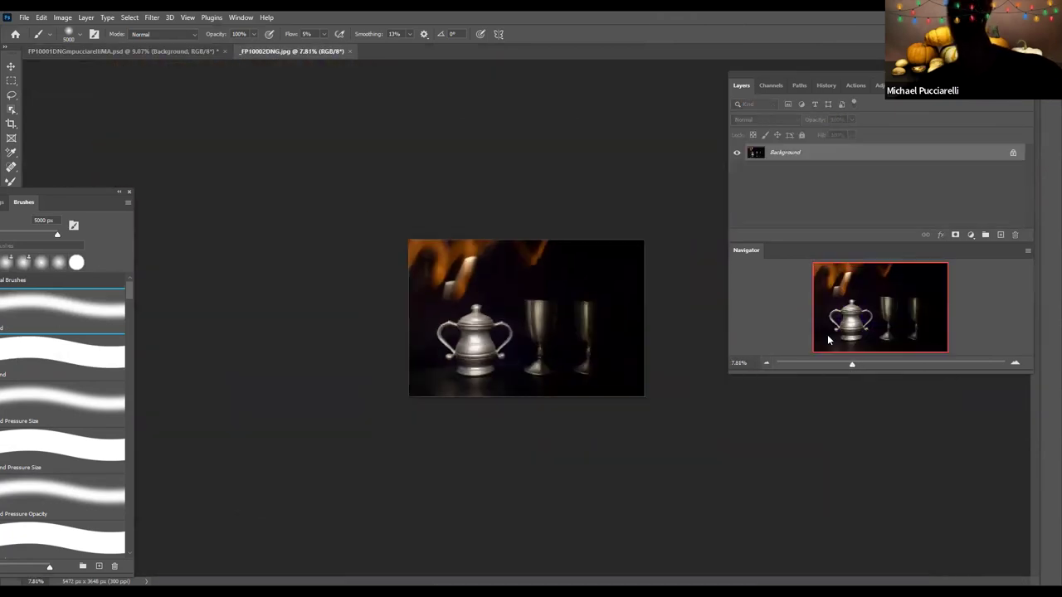
# Step: In the FP10001DNG master PSD, hide Levels 1 and Layer 7, and toggle the Group forcontrast visibility off and on
pyautogui.click(135, 52)
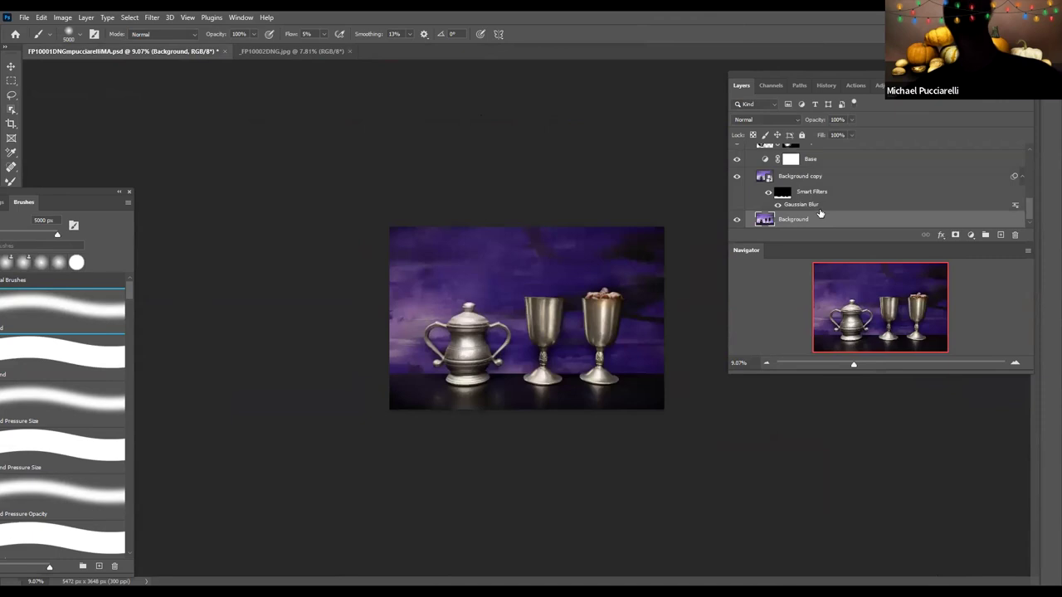
pyautogui.scroll(3, 789, 199)
pyautogui.scroll(2, 789, 208)
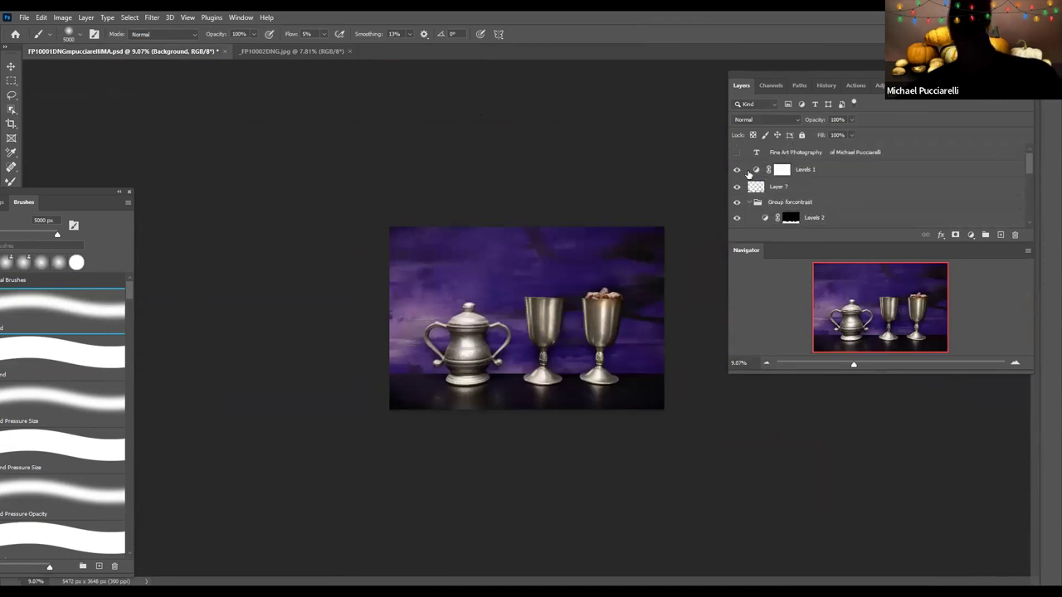
pyautogui.click(737, 187)
pyautogui.click(736, 201)
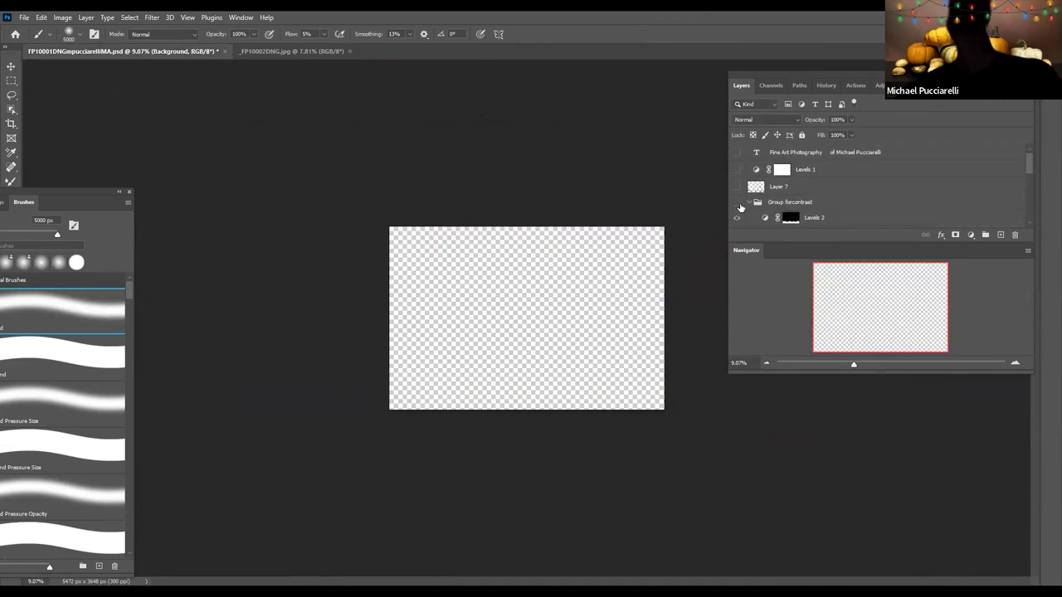
pyautogui.scroll(-3, 738, 203)
pyautogui.scroll(1, 739, 200)
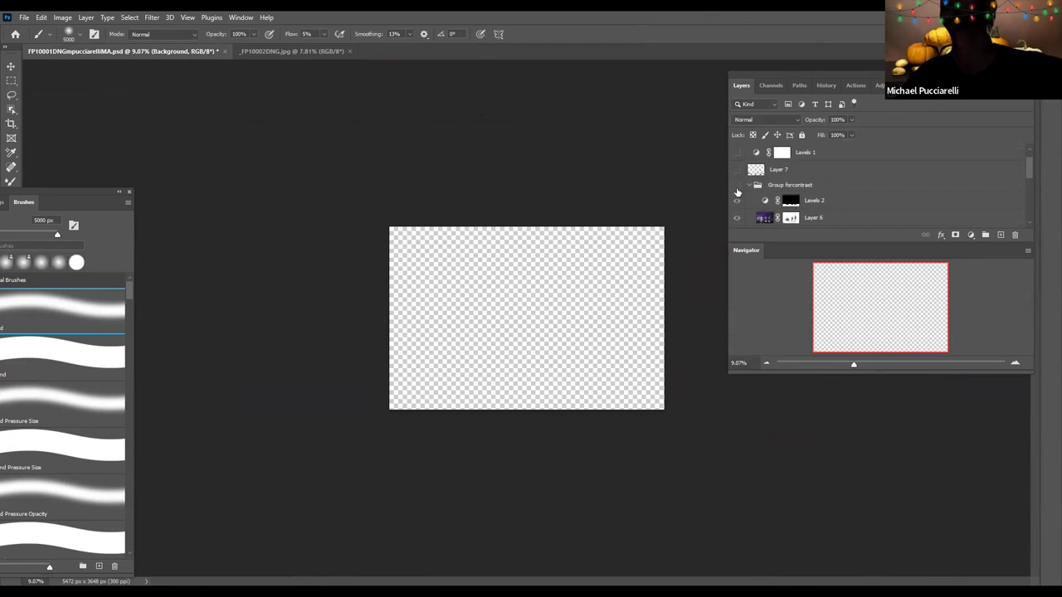
pyautogui.click(737, 186)
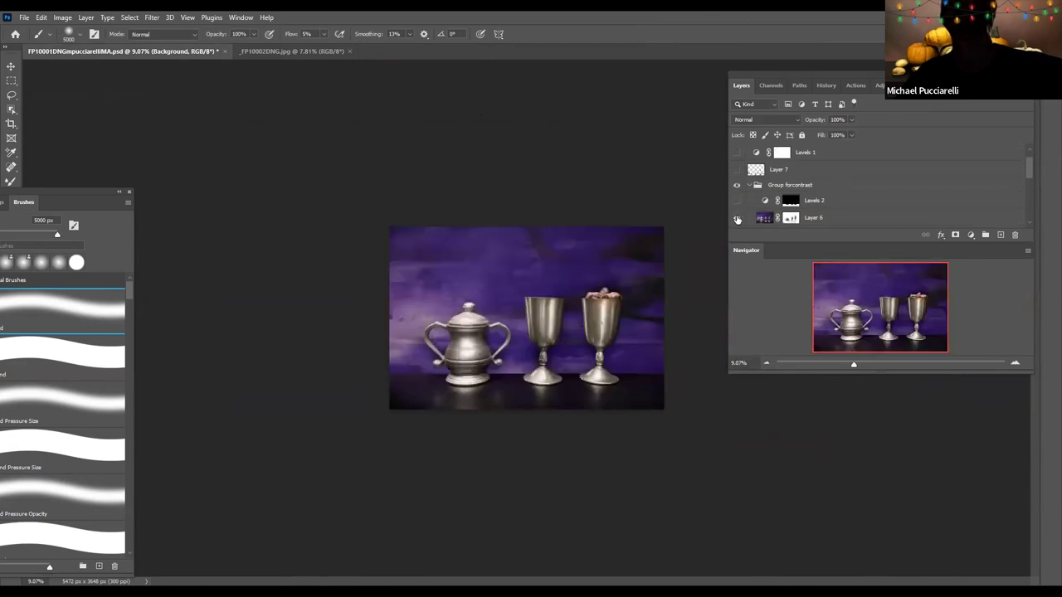
# Step: Hide the layers inside Group forcontrast from Levels 2 down through Layer 1, Base and Background copy, leaving only the Background visible
pyautogui.click(736, 217)
pyautogui.scroll(-1, 738, 216)
pyautogui.click(738, 218)
pyautogui.scroll(-1, 738, 217)
pyautogui.click(738, 202)
pyautogui.click(738, 217)
pyautogui.scroll(-1, 738, 218)
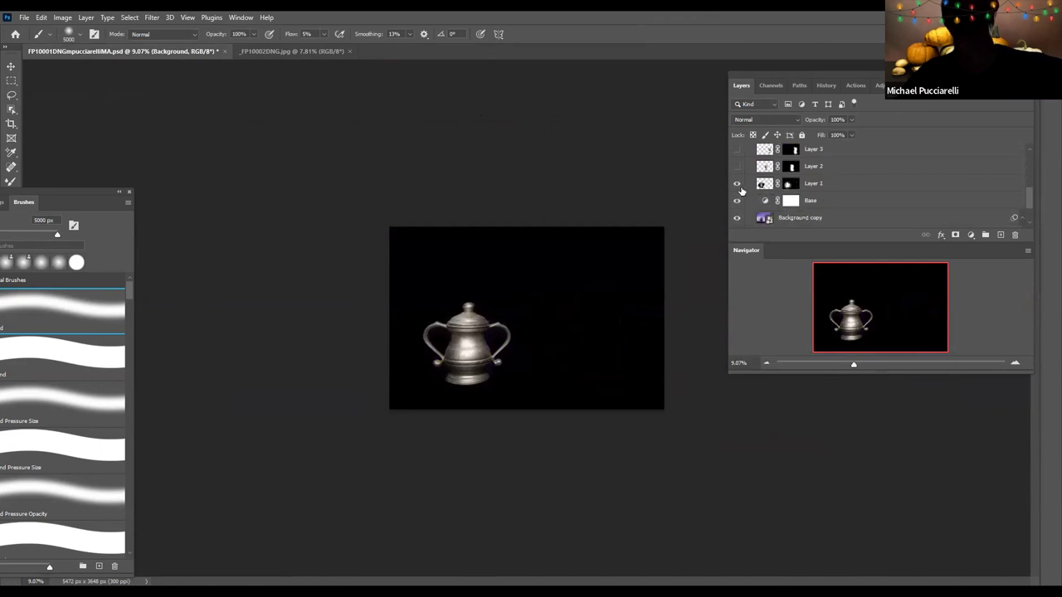
pyautogui.click(738, 200)
pyautogui.scroll(-1, 741, 212)
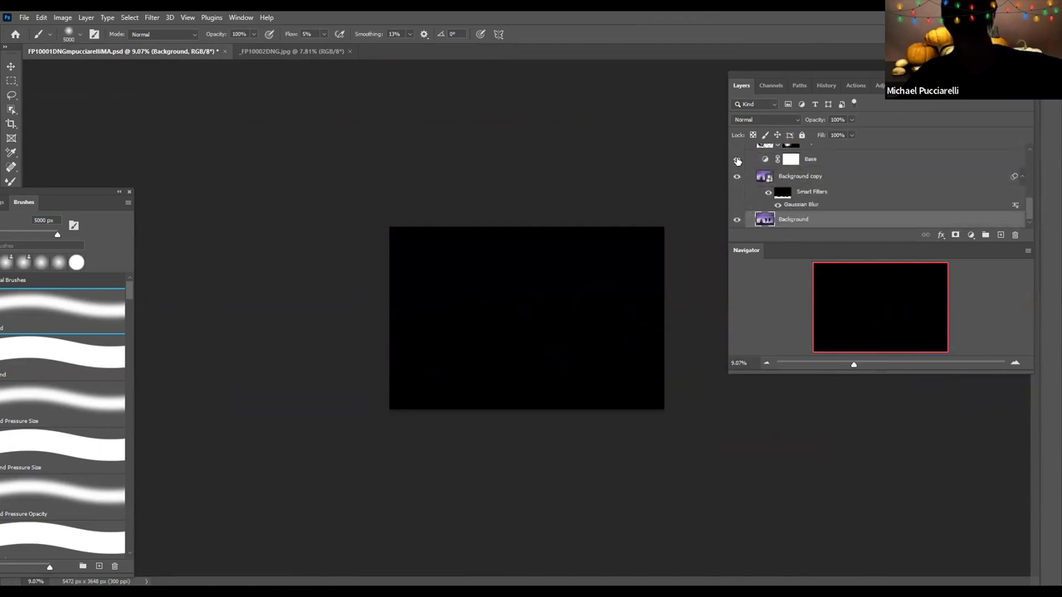
pyautogui.click(737, 159)
pyautogui.click(736, 176)
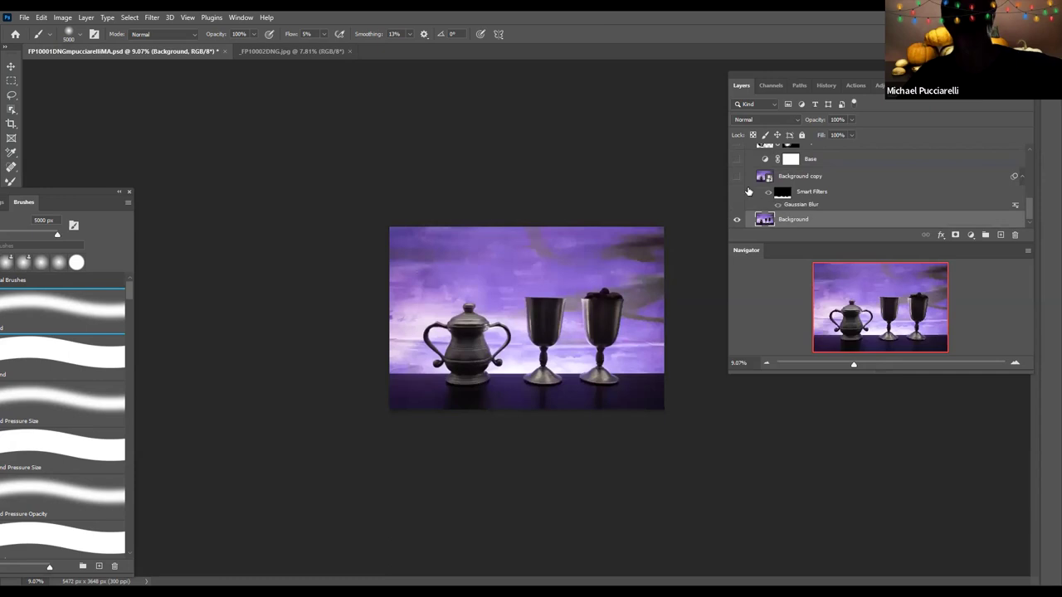
# Step: Compare the Background with and without the Background copy and Base layers by toggling their visibility, leaving both shown
pyautogui.click(737, 176)
pyautogui.click(737, 159)
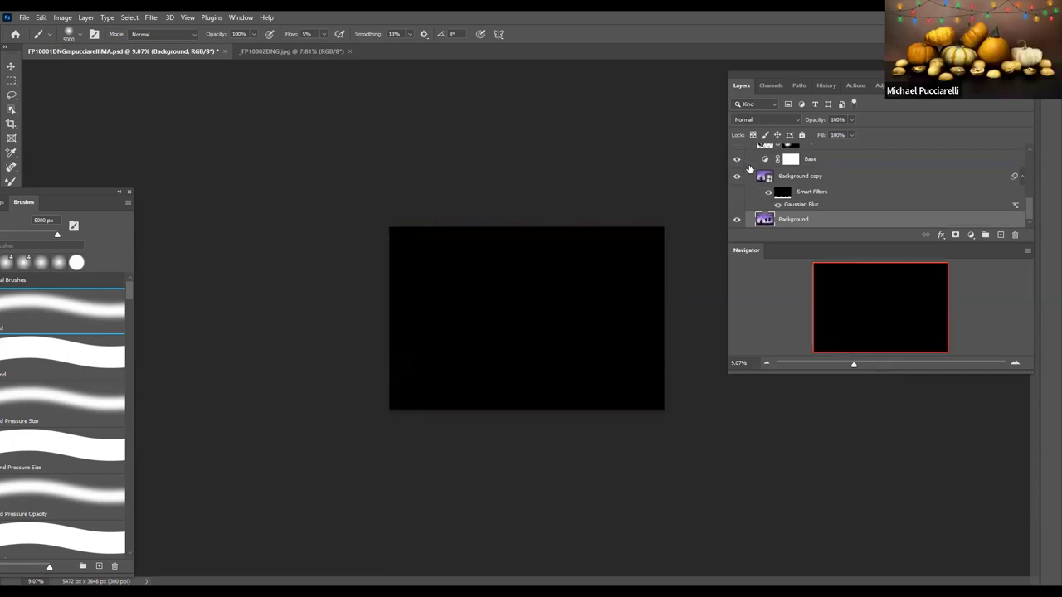
pyautogui.click(737, 176)
pyautogui.click(737, 159)
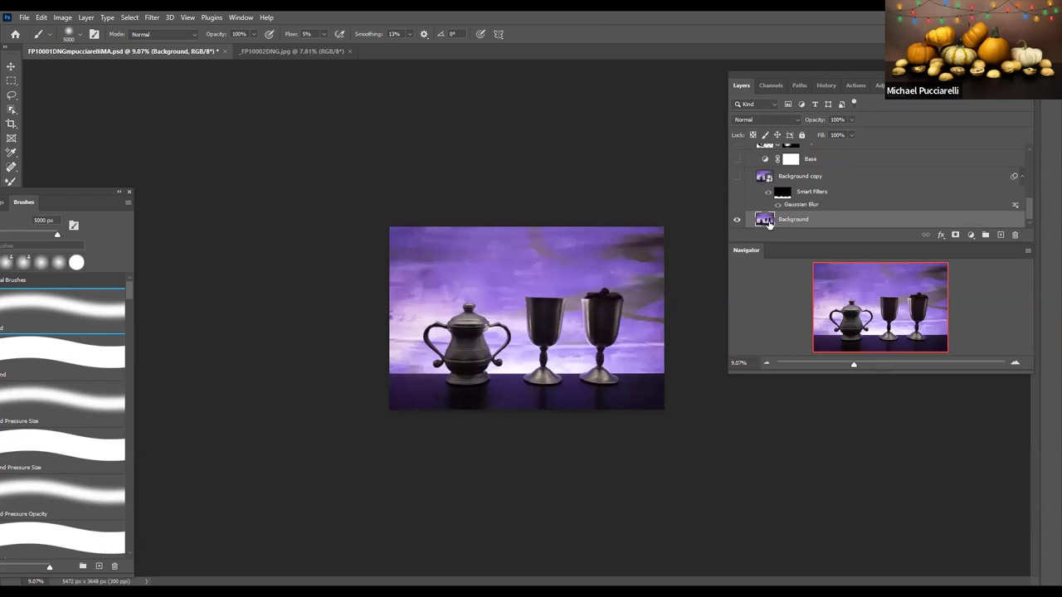
pyautogui.click(737, 176)
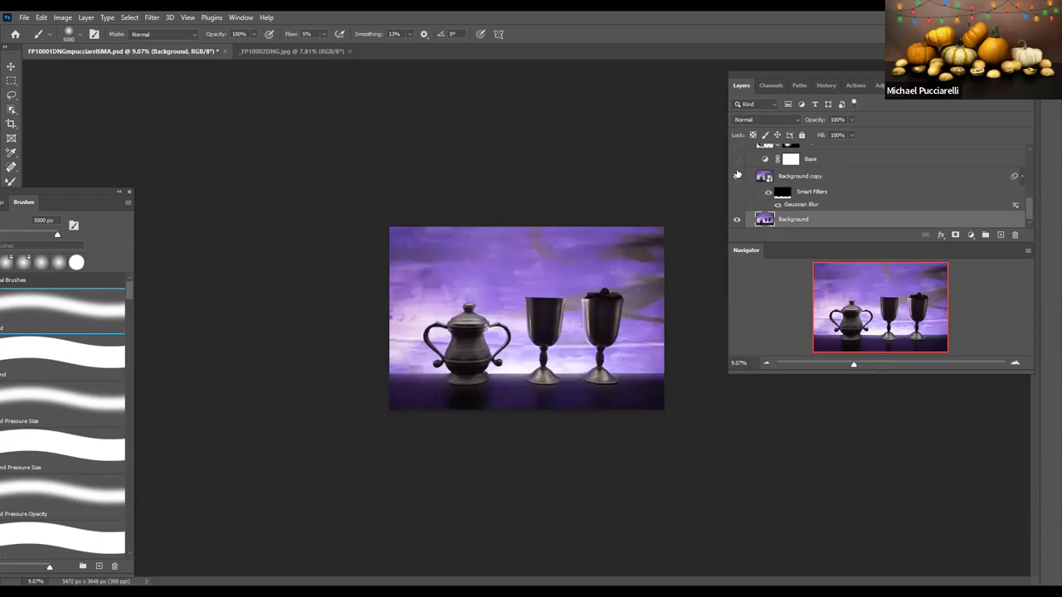
pyautogui.click(737, 159)
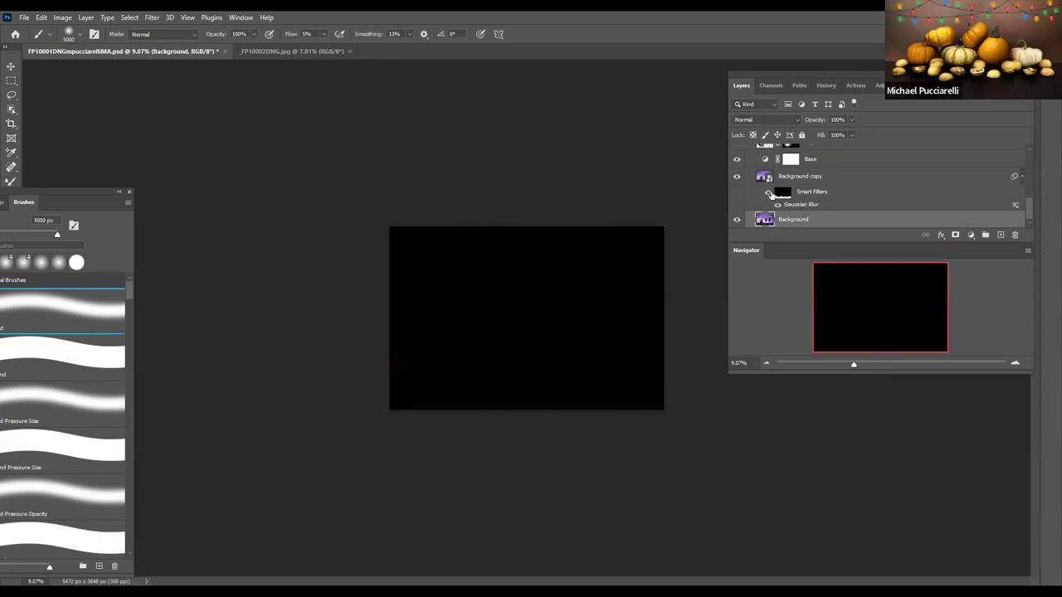
# Step: Select the Base levels layer and examine the recorded steps of the MFPMake Base Layer action in the MFPLightPainting set
pyautogui.scroll(1, 769, 197)
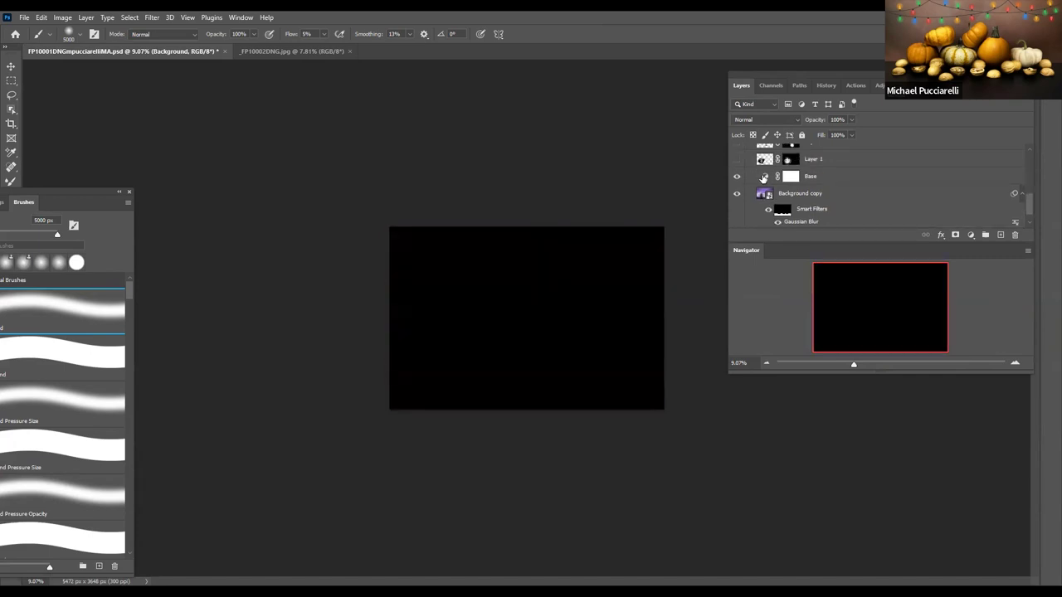
pyautogui.click(763, 177)
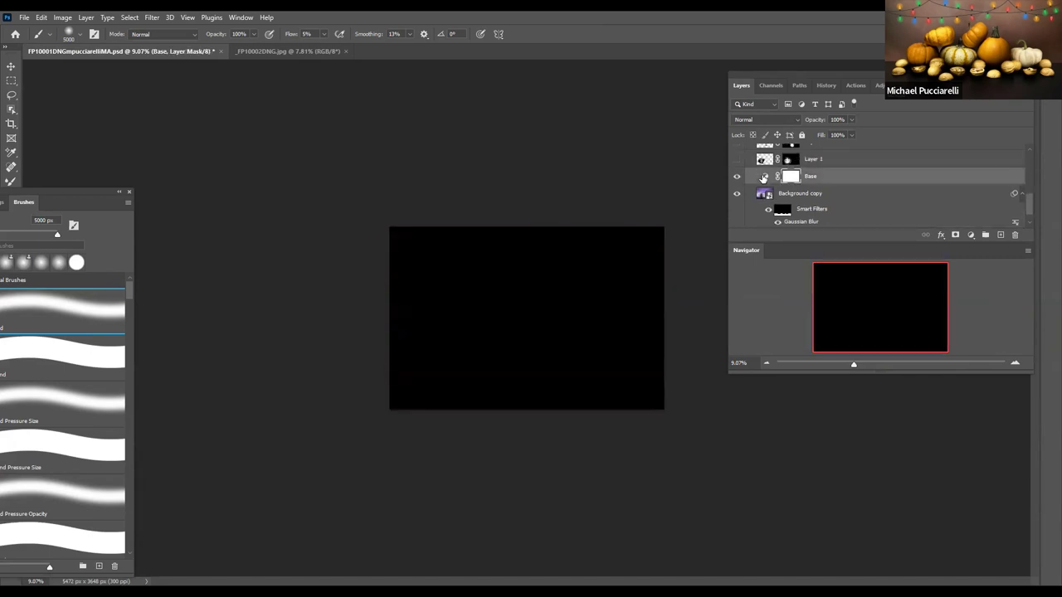
pyautogui.click(856, 85)
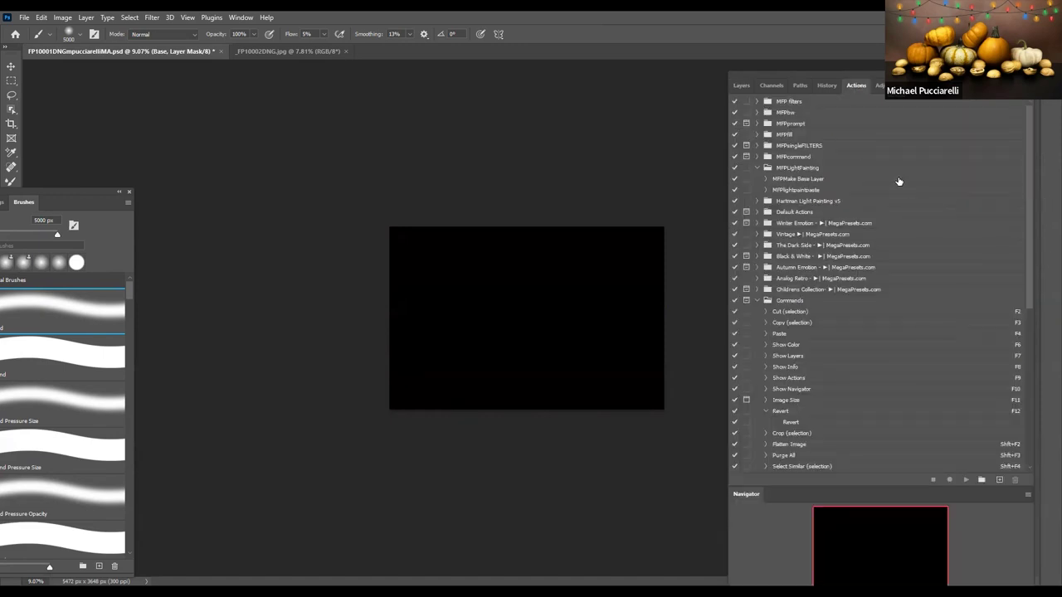
pyautogui.click(766, 179)
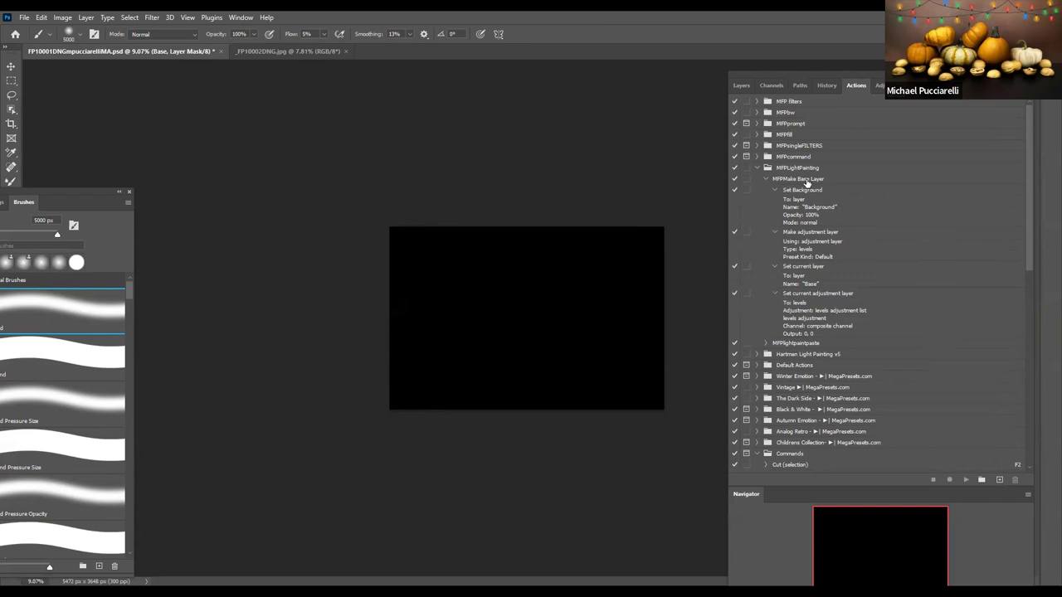
pyautogui.click(806, 181)
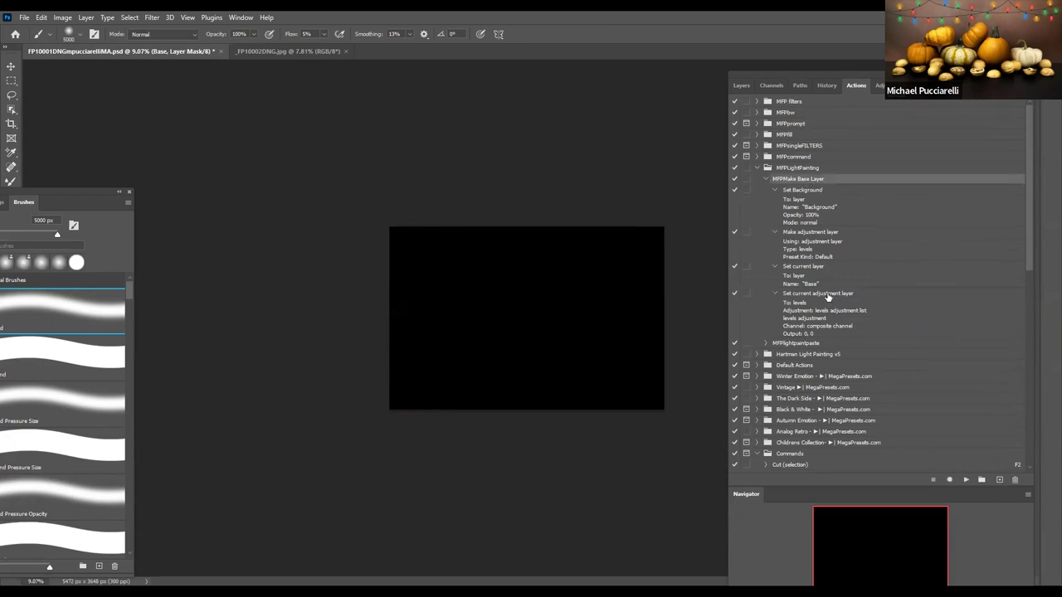
pyautogui.click(741, 86)
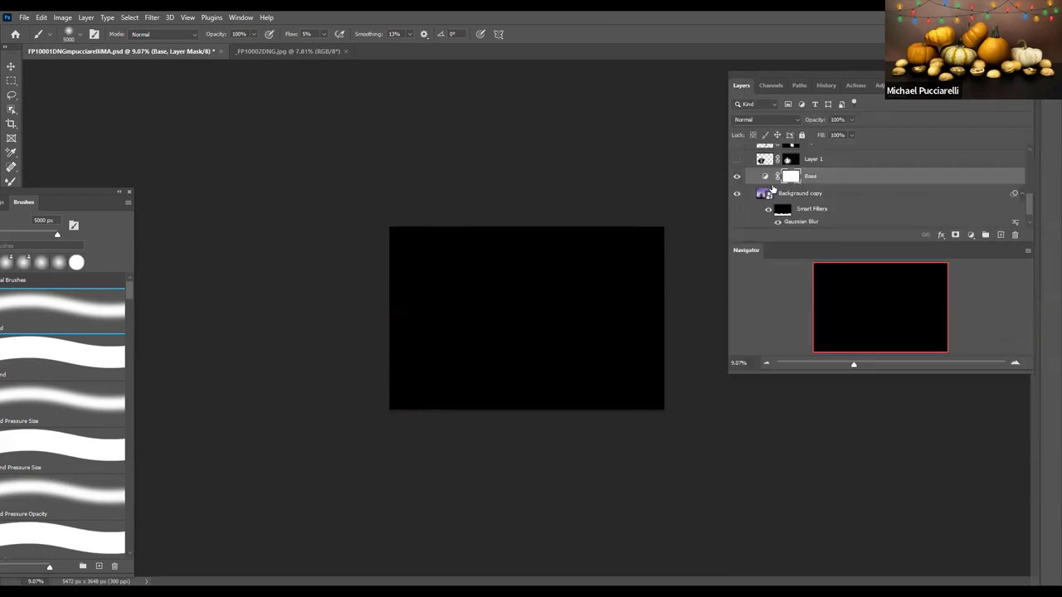
# Step: Raise the Base layer's Levels output value to 52 and return it to full black
pyautogui.click(761, 176)
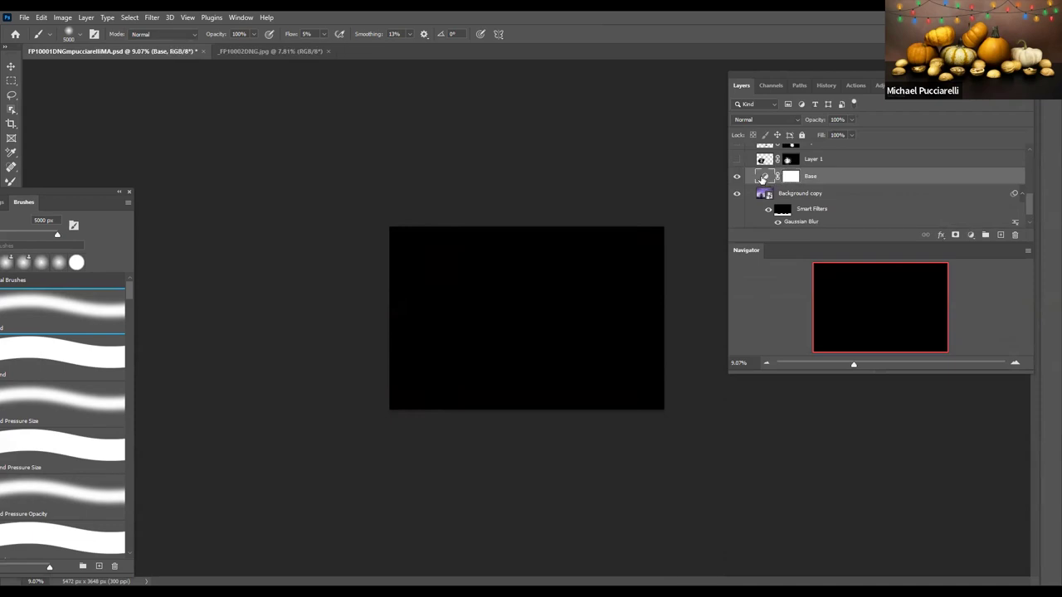
pyautogui.moveTo(820, 233); pyautogui.dragTo(844, 234)
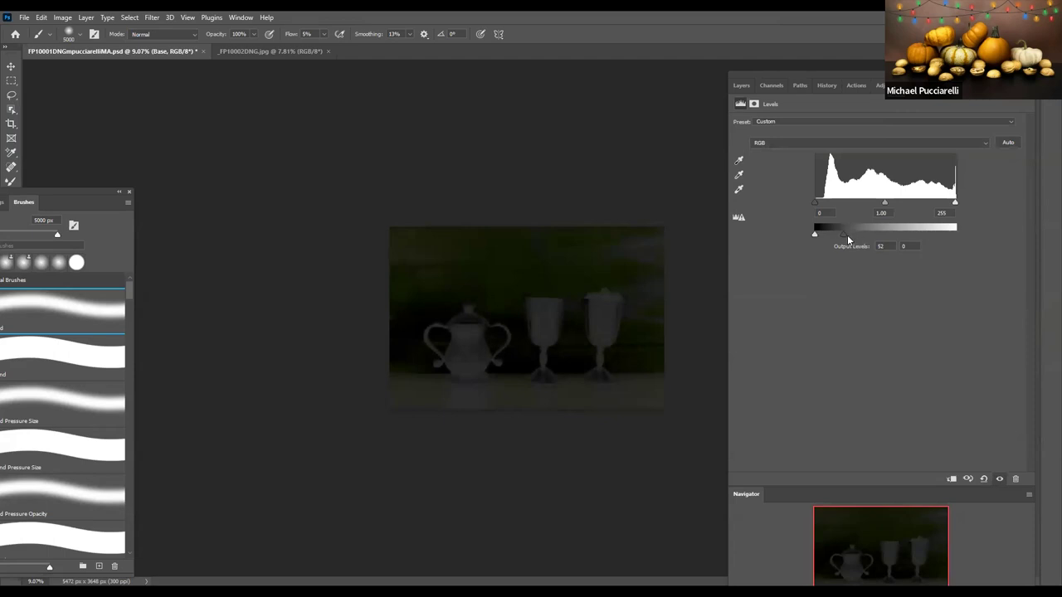
pyautogui.moveTo(847, 236); pyautogui.dragTo(812, 235)
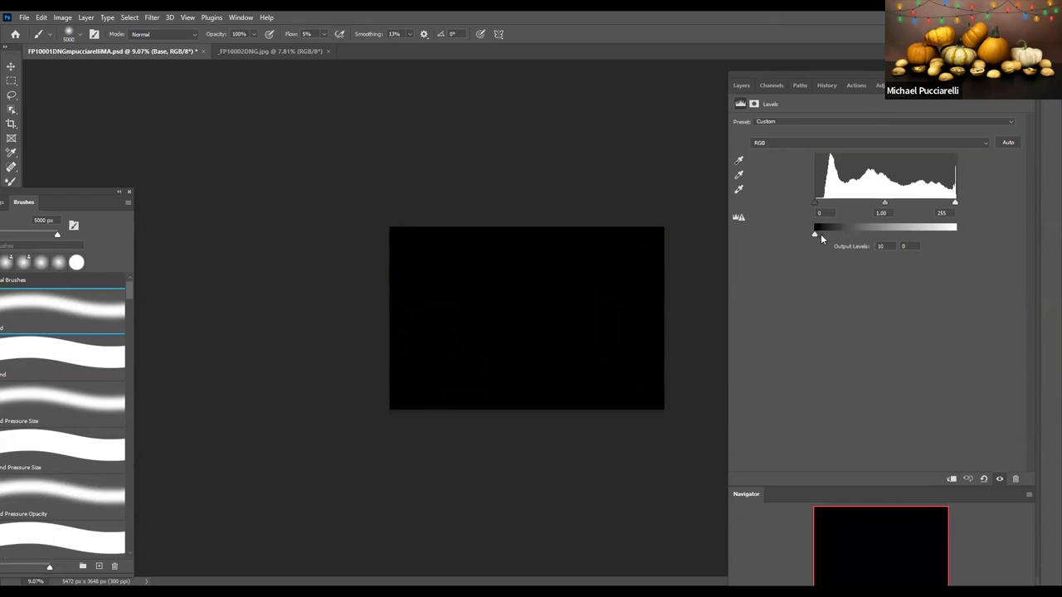
pyautogui.moveTo(827, 233); pyautogui.dragTo(800, 231)
pyautogui.click(740, 85)
pyautogui.scroll(1, 773, 188)
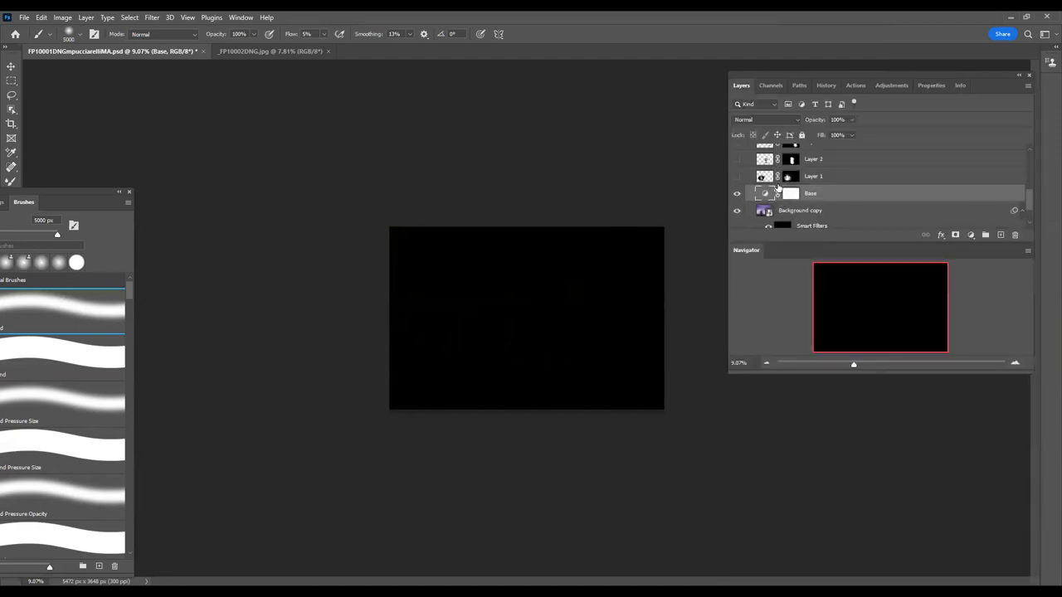
# Step: Show Layer 1 in the master file, and draw a freehand lasso selection around the lidded silver pot in _FP10002DNG.jpg
pyautogui.click(736, 176)
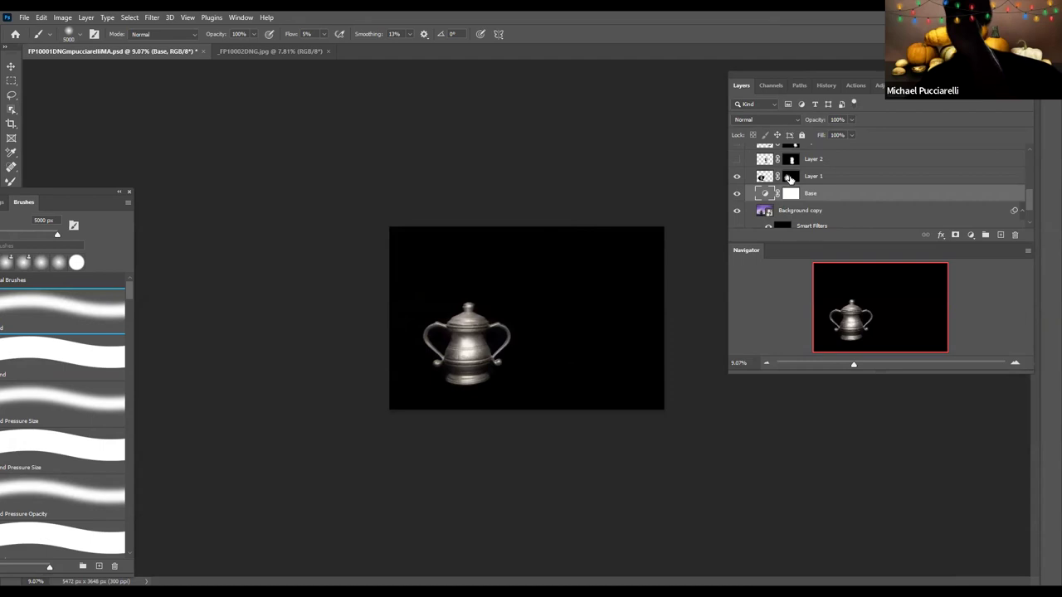
pyautogui.click(234, 54)
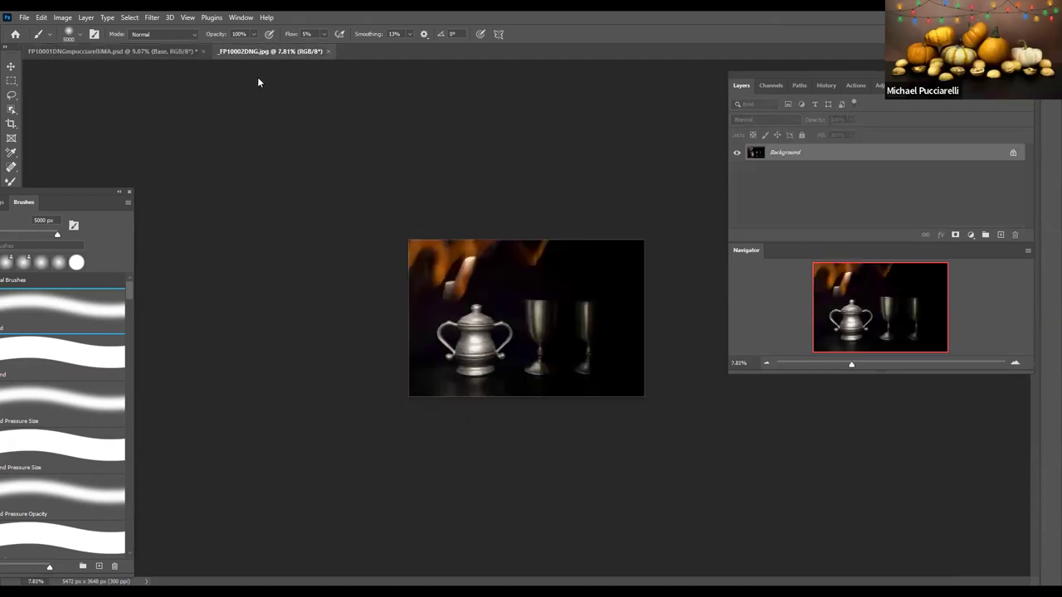
pyautogui.click(11, 96)
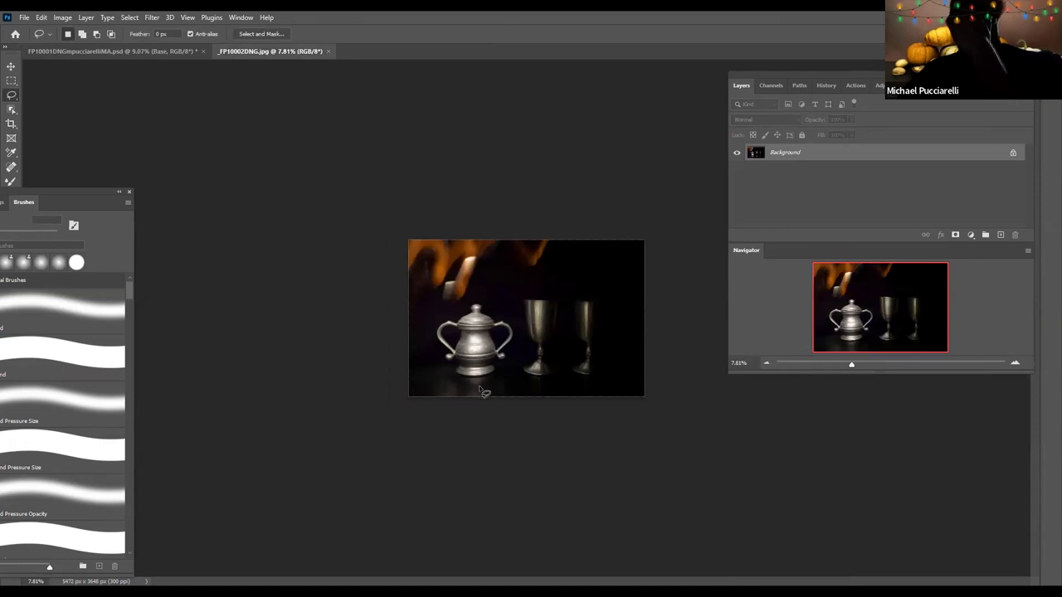
pyautogui.click(11, 109)
pyautogui.click(10, 111)
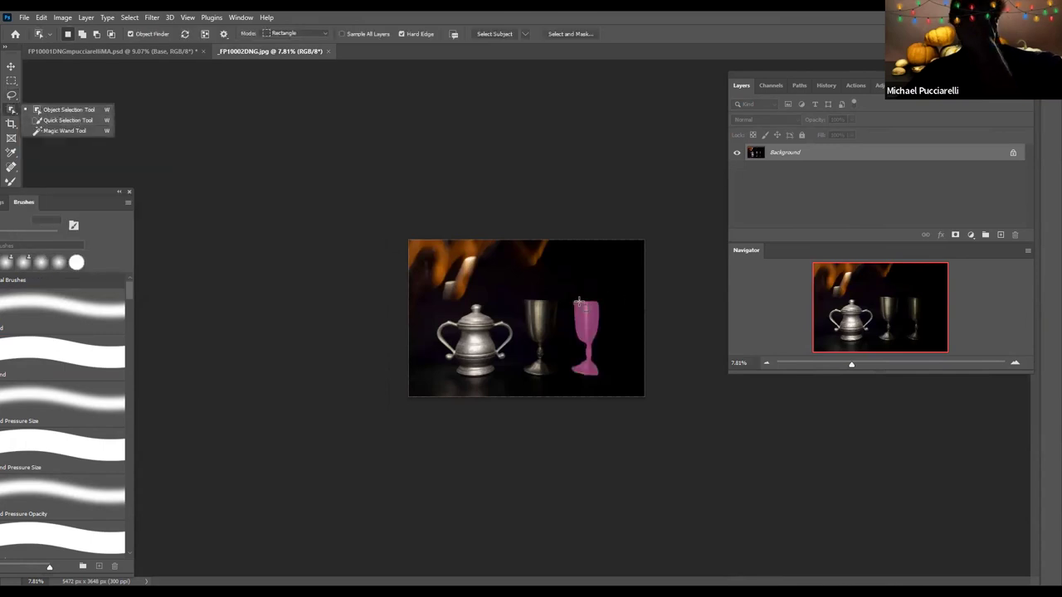
pyautogui.click(17, 99)
pyautogui.click(11, 96)
pyautogui.moveTo(469, 298)
pyautogui.mouseDown()
pyautogui.moveTo(426, 326)
pyautogui.moveTo(441, 365)
pyautogui.moveTo(478, 391)
pyautogui.moveTo(538, 374)
pyautogui.moveTo(513, 317)
pyautogui.moveTo(470, 299)
pyautogui.mouseUp()
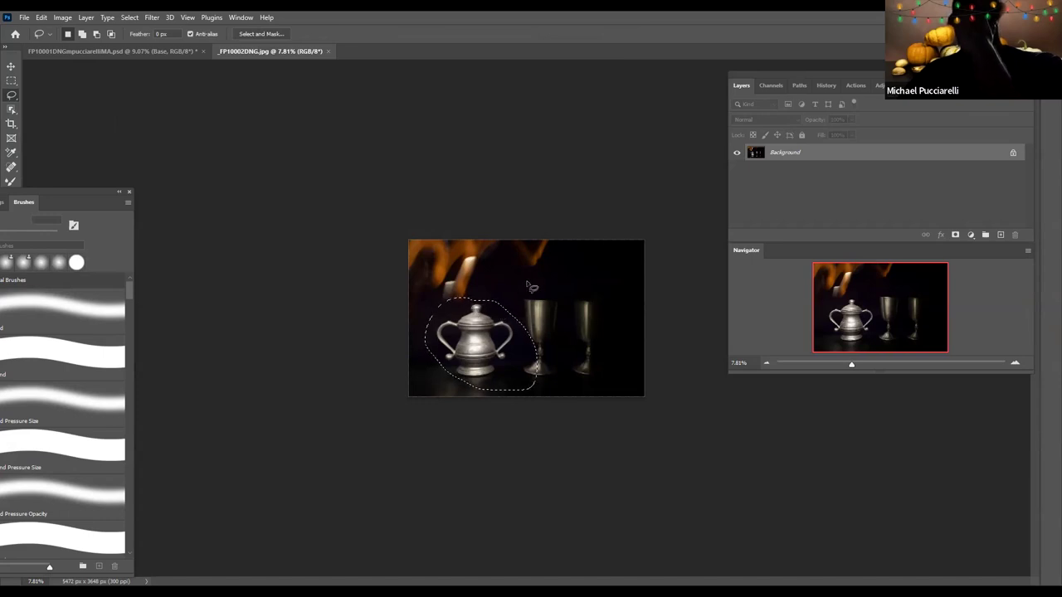
# Step: Select Layer 1's mask in the master file, and examine the MFPlightpaintpaste action's recorded steps and the Paste in Place command
pyautogui.click(136, 55)
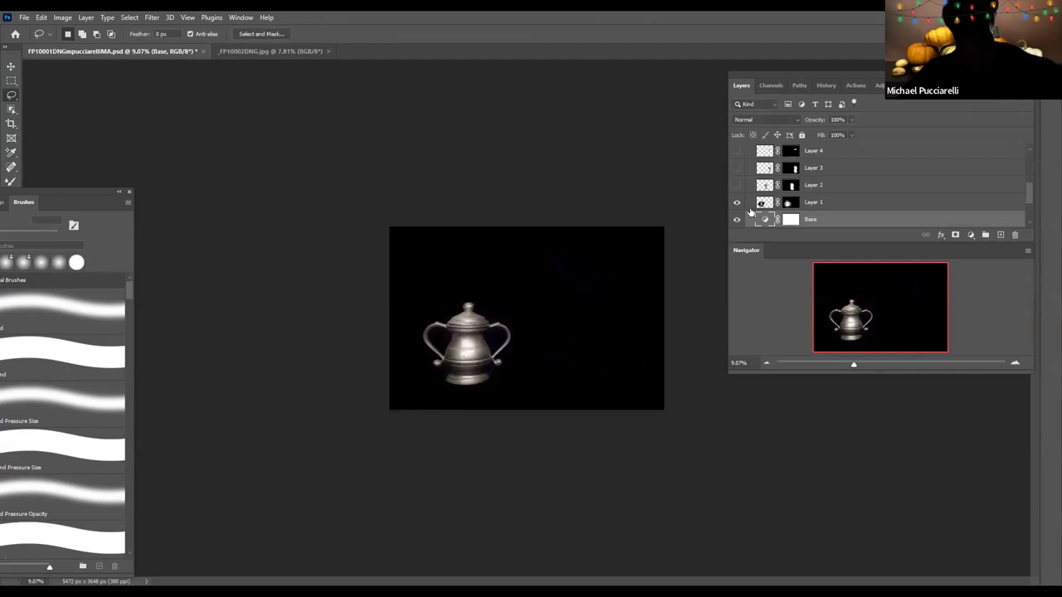
pyautogui.click(792, 203)
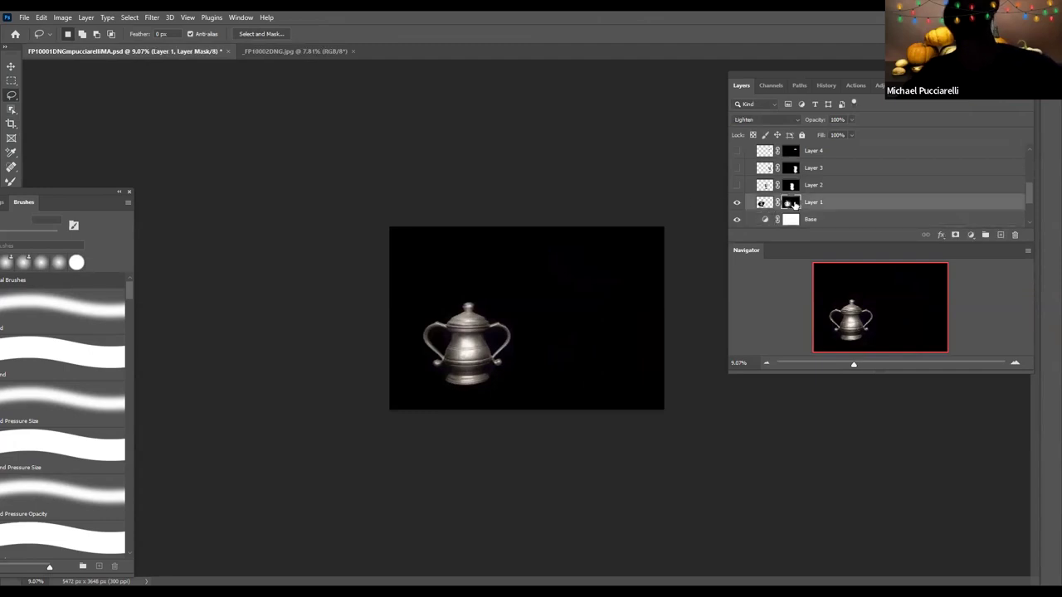
pyautogui.click(854, 86)
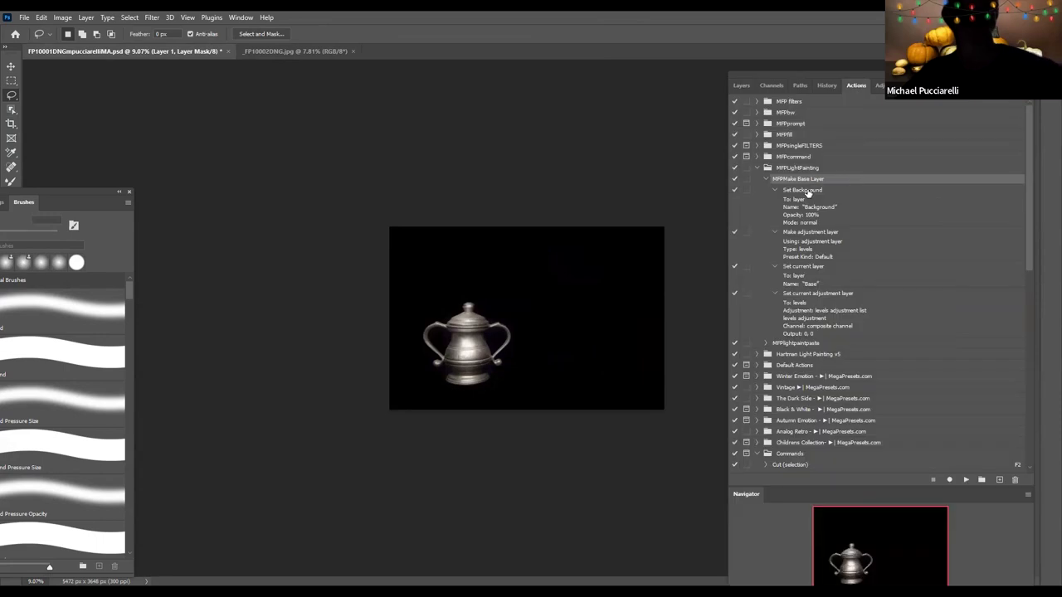
pyautogui.click(763, 179)
pyautogui.click(764, 190)
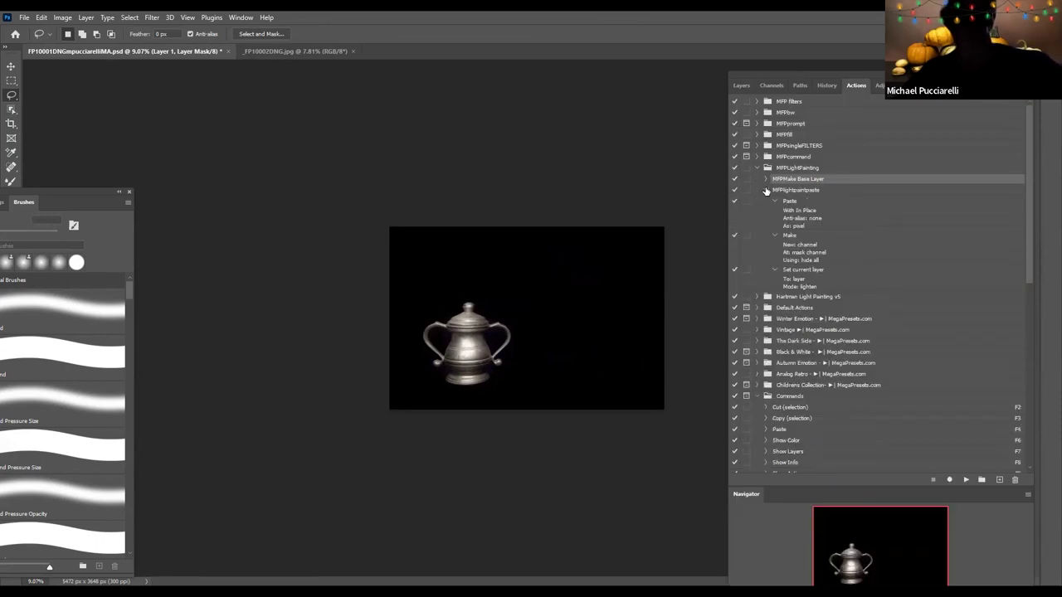
pyautogui.click(41, 17)
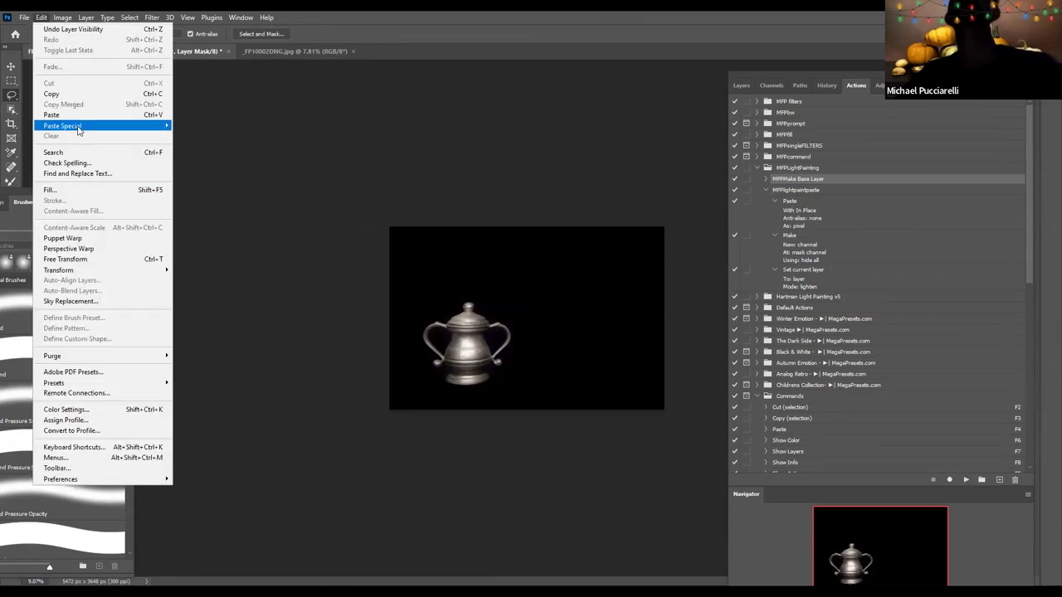
pyautogui.moveTo(78, 128)
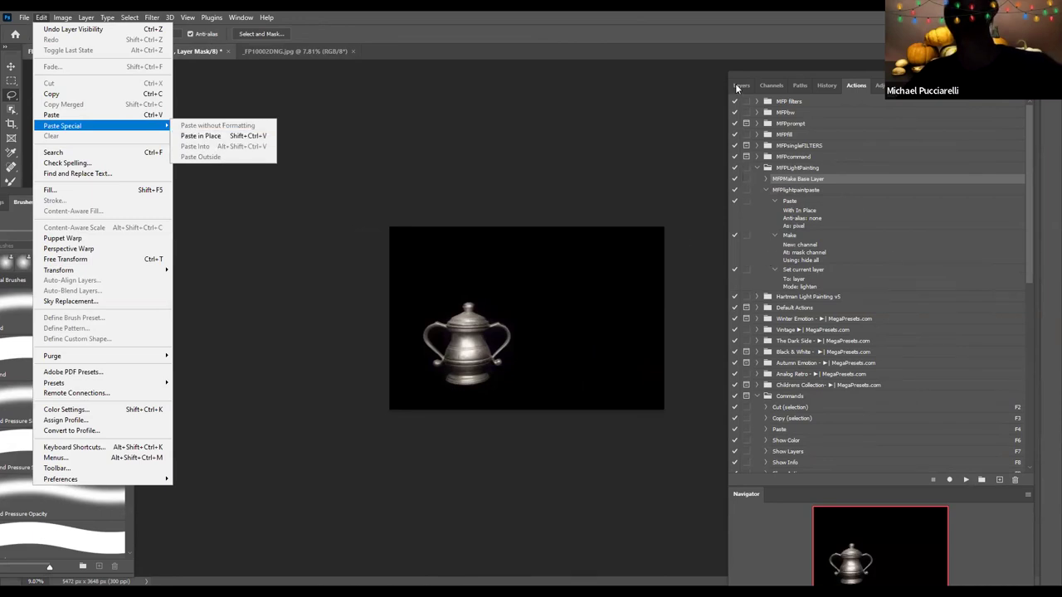
pyautogui.click(739, 85)
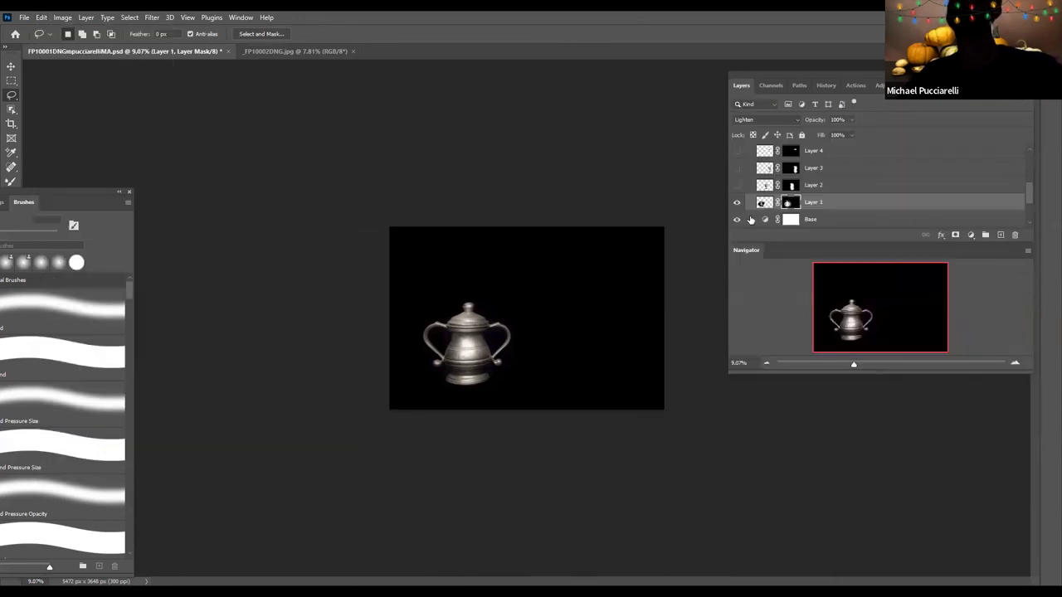
# Step: Review the lassoed pot in _FP10002DNG.jpg and the MFPLightPainting actions, ending on the master file's layers
pyautogui.click(295, 56)
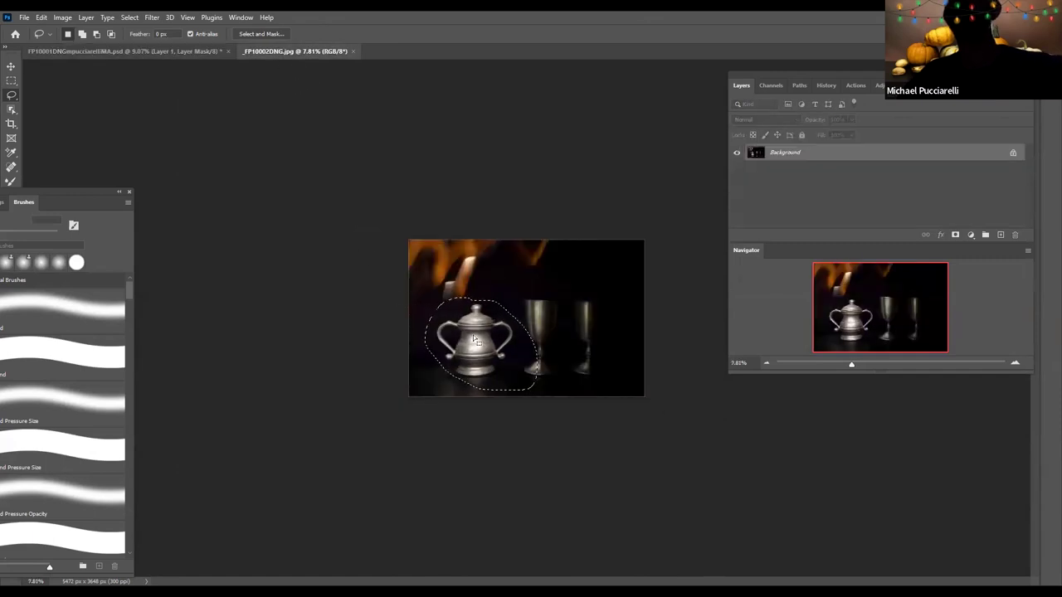
pyautogui.click(106, 51)
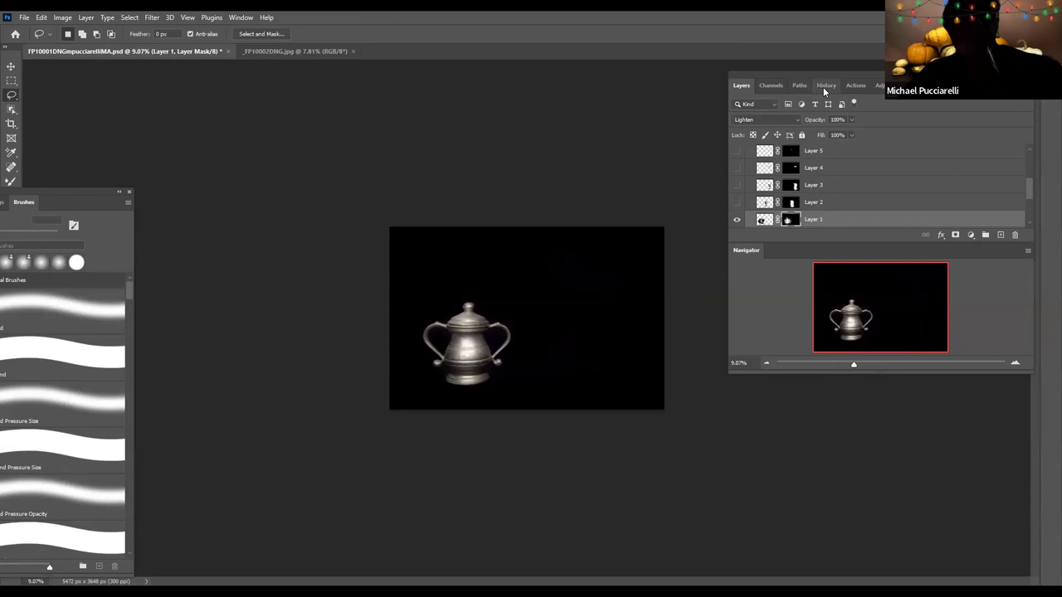
pyautogui.click(856, 85)
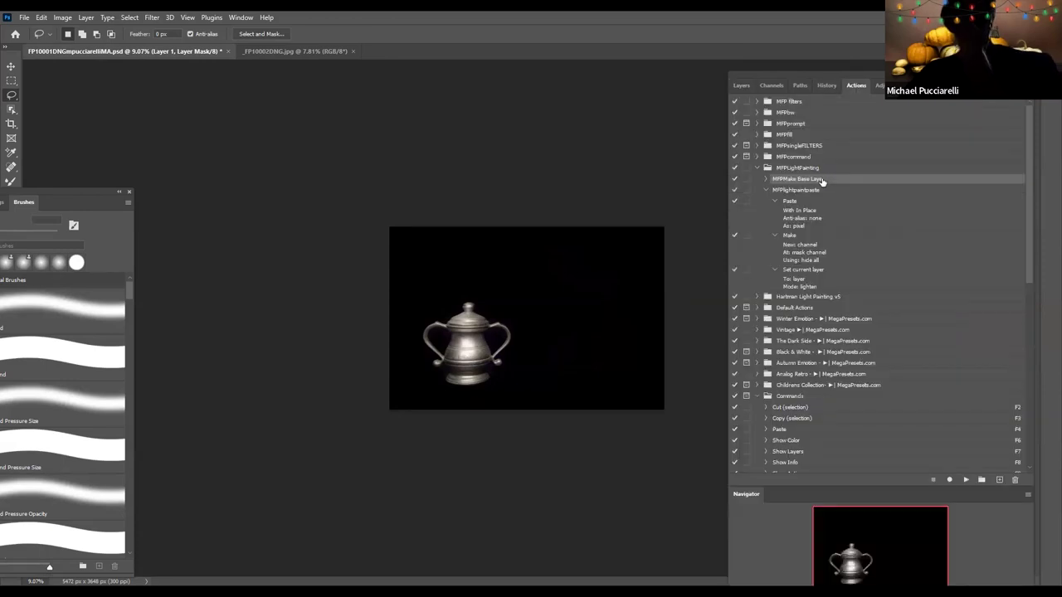
pyautogui.click(734, 87)
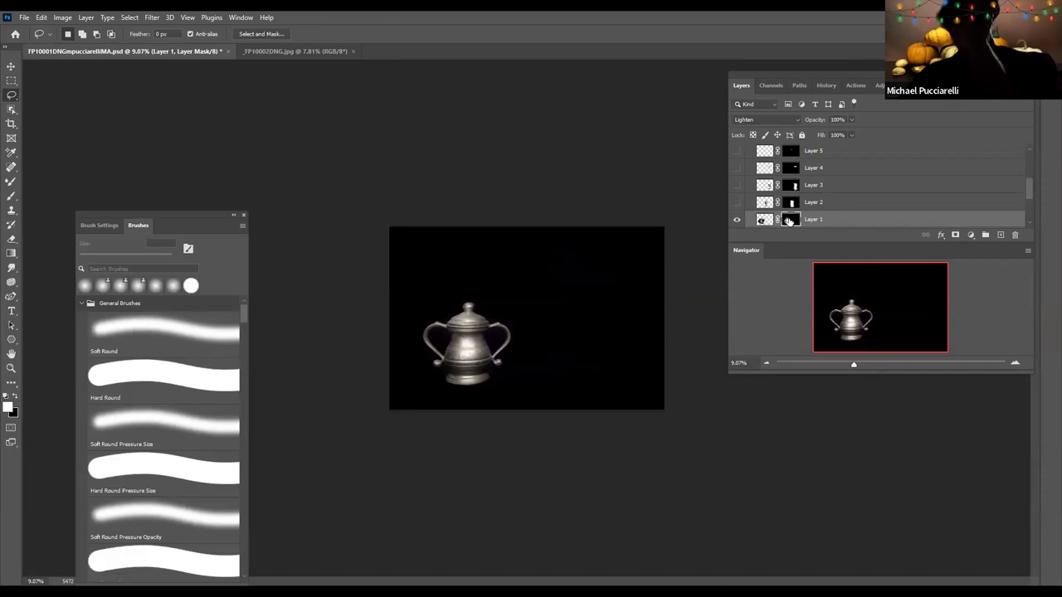
# Step: Activate the Brush tool with the Soft Round brush, set its flow to 18%, and display its tip settings
pyautogui.click(11, 198)
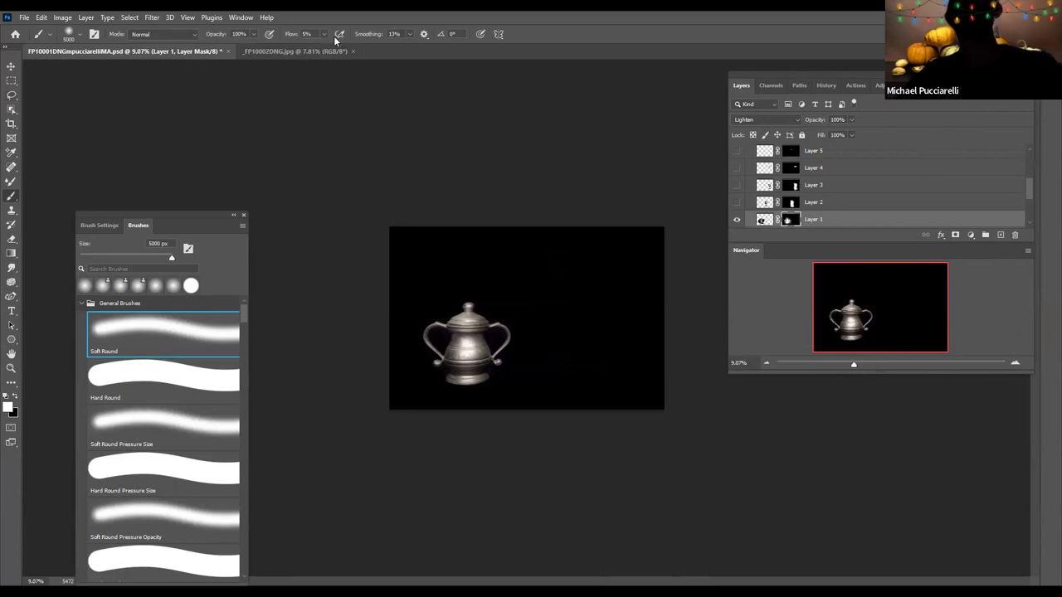
pyautogui.moveTo(323, 33); pyautogui.dragTo(336, 48)
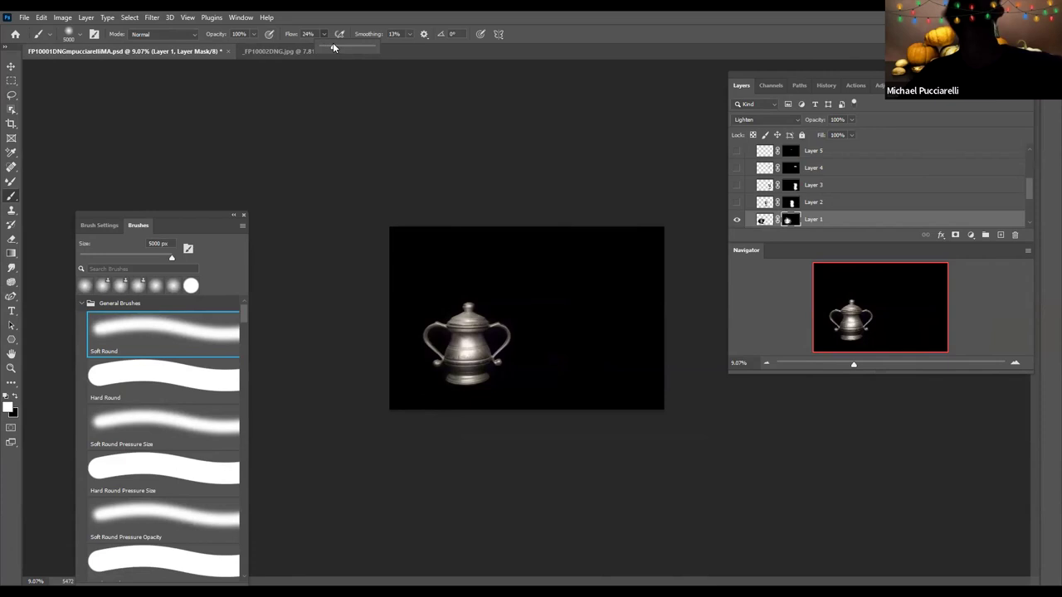
pyautogui.moveTo(332, 46); pyautogui.dragTo(331, 44)
pyautogui.moveTo(333, 46); pyautogui.dragTo(330, 46)
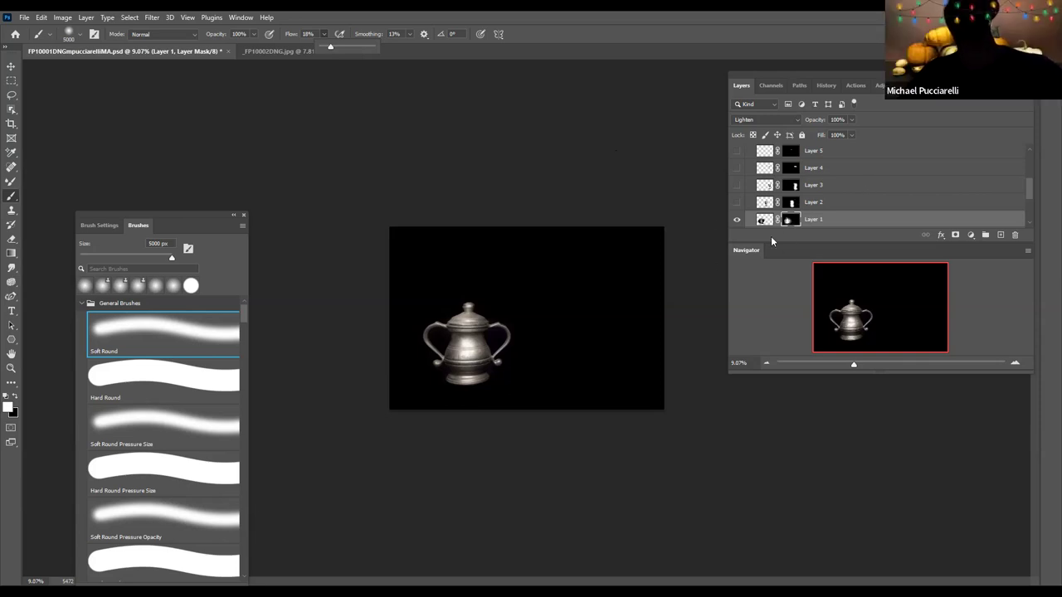
pyautogui.click(143, 326)
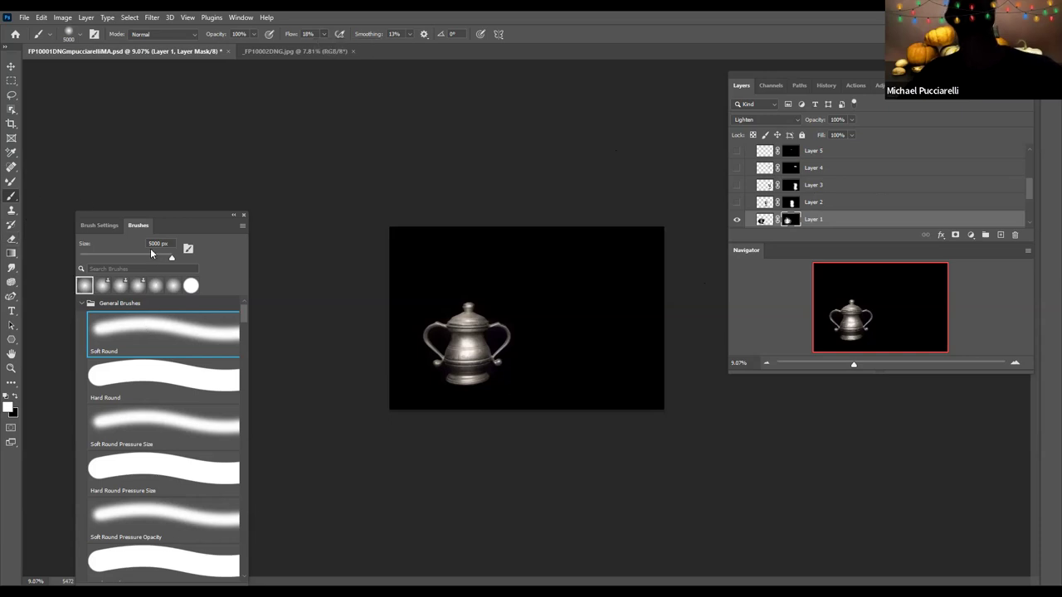
pyautogui.click(101, 227)
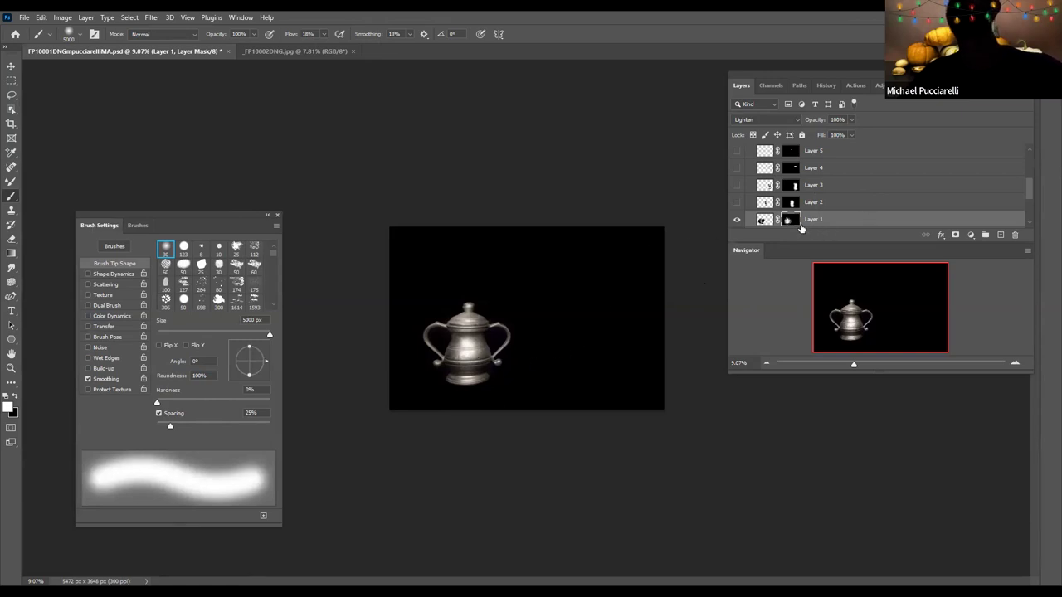
# Step: Show Layer 2 with the middle goblet, check the light-painting actions, and select Layer 2's mask
pyautogui.click(737, 203)
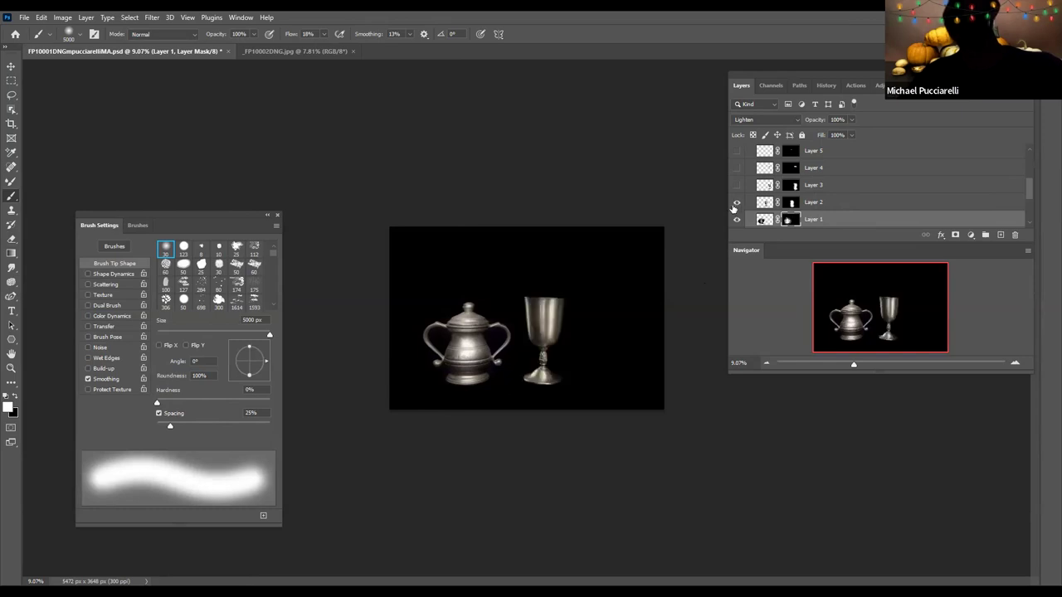
pyautogui.click(856, 86)
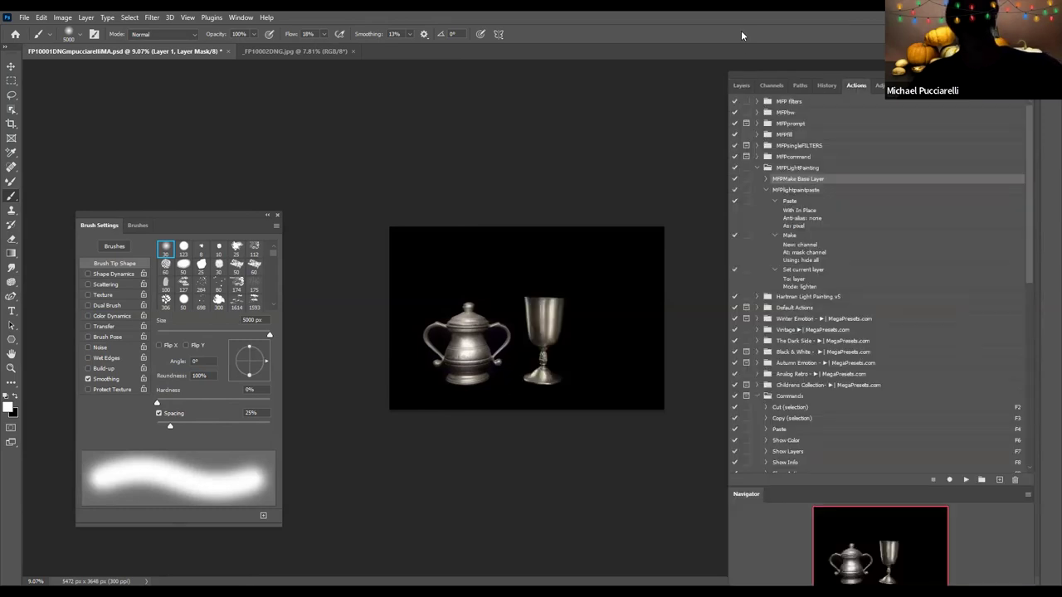
pyautogui.click(741, 86)
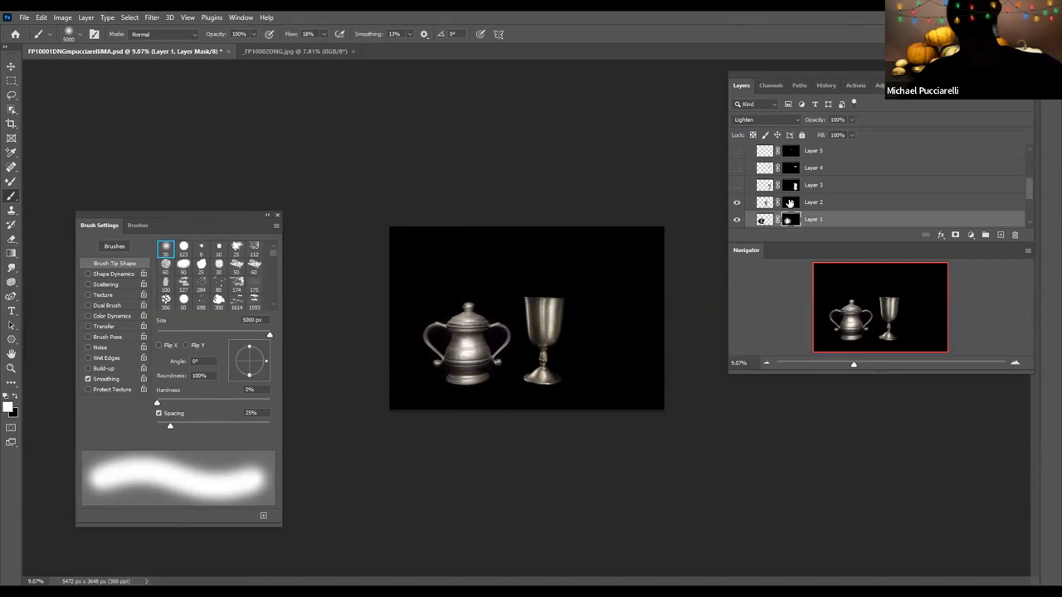
pyautogui.click(789, 202)
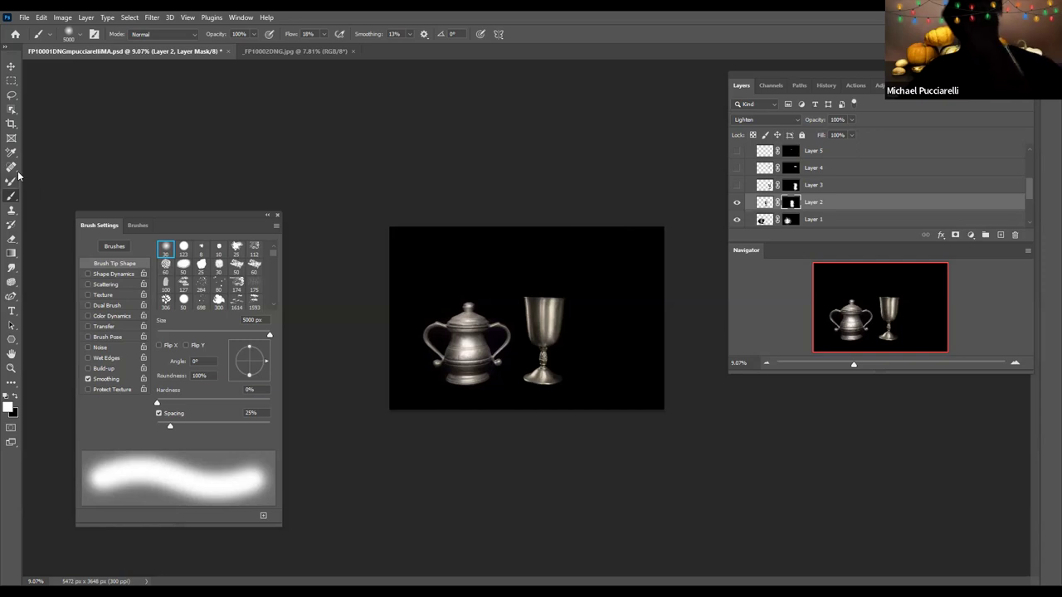
# Step: Resize the soft brush to 1100 px, and swap the foreground colour to black and back to white
pyautogui.click(13, 197)
pyautogui.click(13, 198)
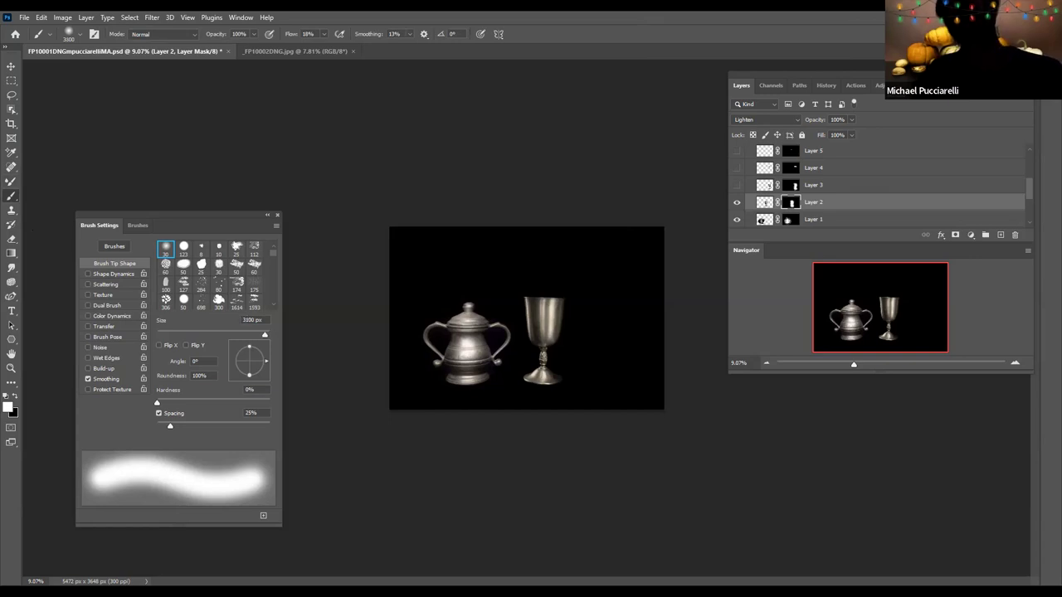
pyautogui.press('[')
pyautogui.press('[')
pyautogui.press('[')
pyautogui.press('[')
pyautogui.press('[')
pyautogui.press('[')
pyautogui.press('[')
pyautogui.press('[')
pyautogui.press('[')
pyautogui.press('[')
pyautogui.press('[')
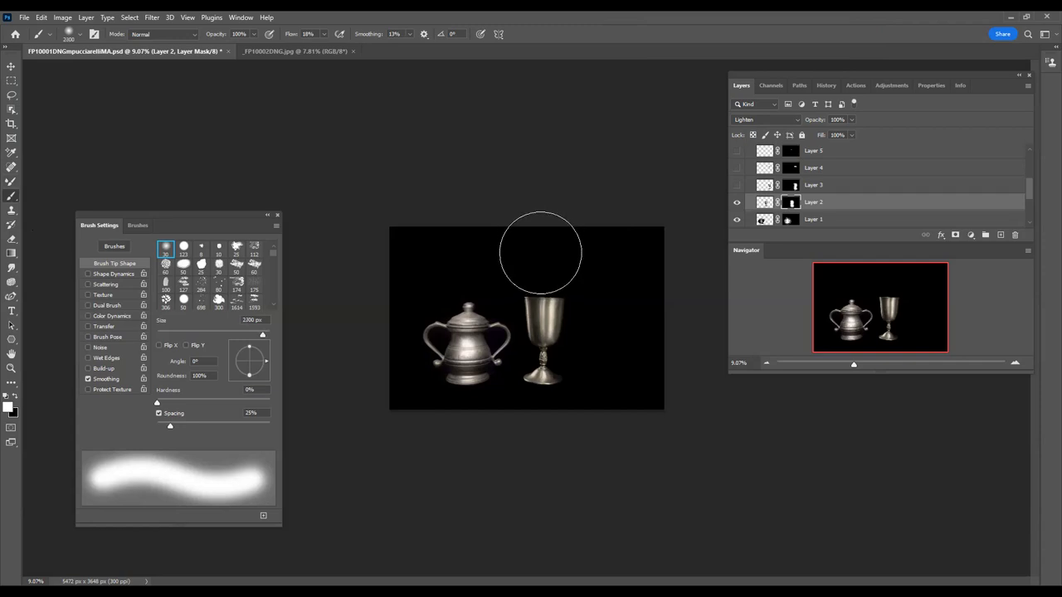
pyautogui.press('[')
pyautogui.press('[')
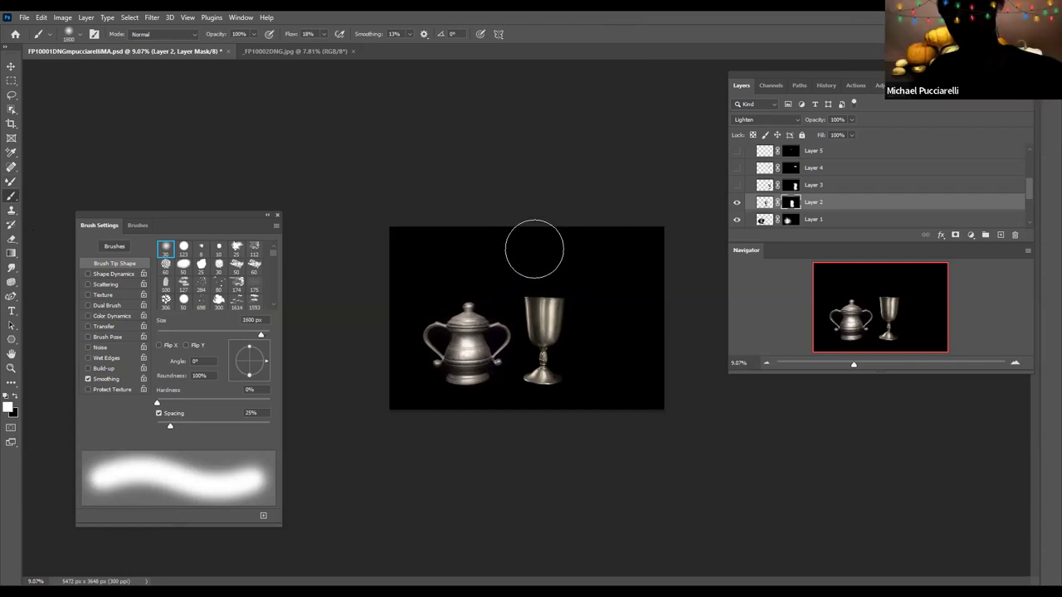
pyautogui.press(']')
pyautogui.press(']')
pyautogui.press(']')
pyautogui.press(']')
pyautogui.press(']')
pyautogui.press(']')
pyautogui.press(']')
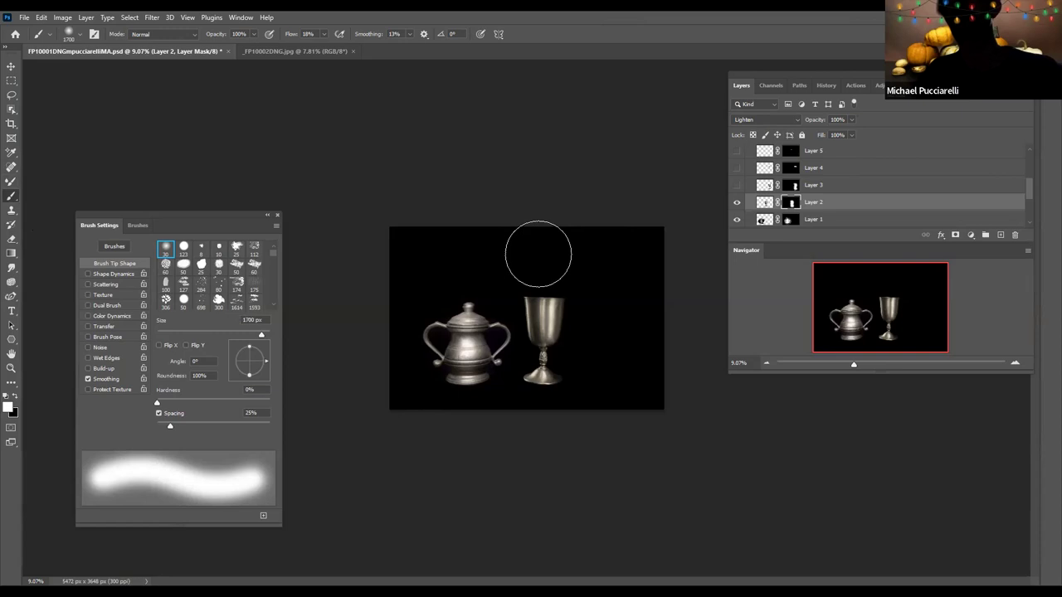
pyautogui.press(']')
pyautogui.press(']')
pyautogui.press(']')
pyautogui.press(']')
pyautogui.press('[')
pyautogui.press('[')
pyautogui.press('[')
pyautogui.press('[')
pyautogui.press('[')
pyautogui.press('[')
pyautogui.press('[')
pyautogui.press('[')
pyautogui.press('[')
pyautogui.press('[')
pyautogui.press('[')
pyautogui.press('[')
pyautogui.press('[')
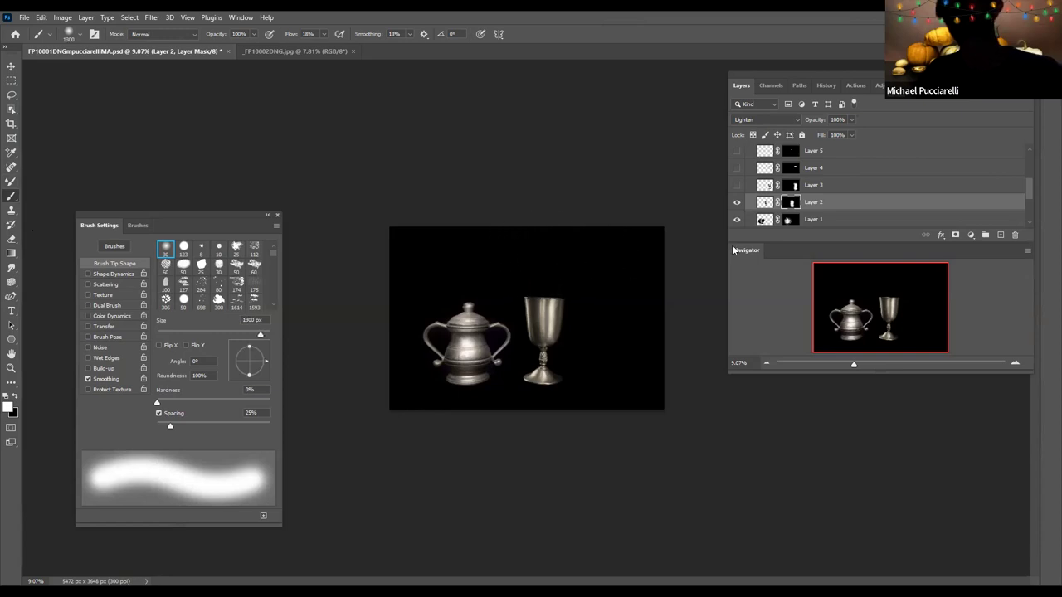
pyautogui.press('[')
pyautogui.press('[')
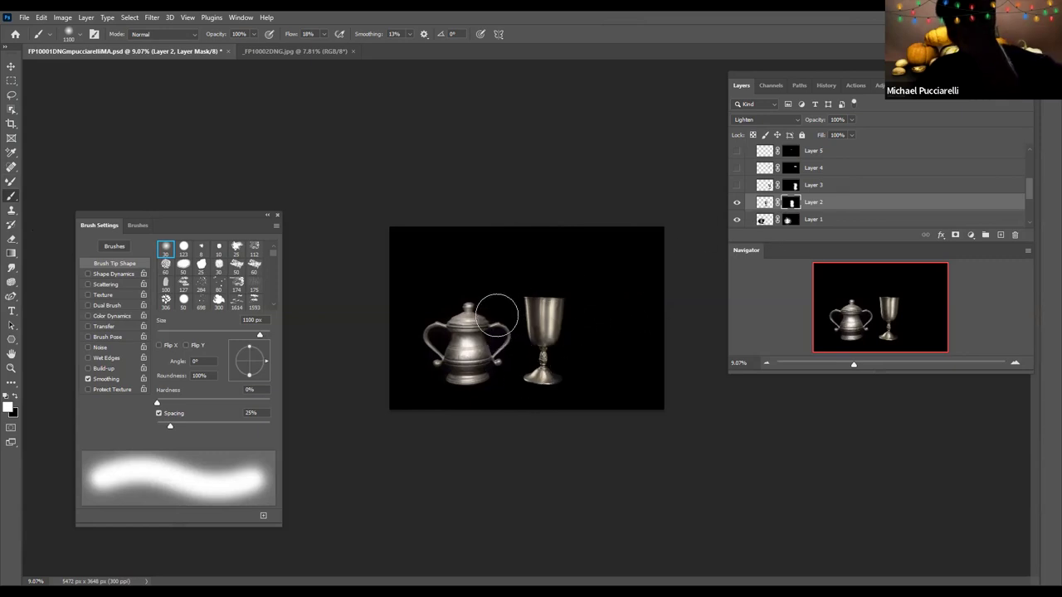
pyautogui.click(7, 417)
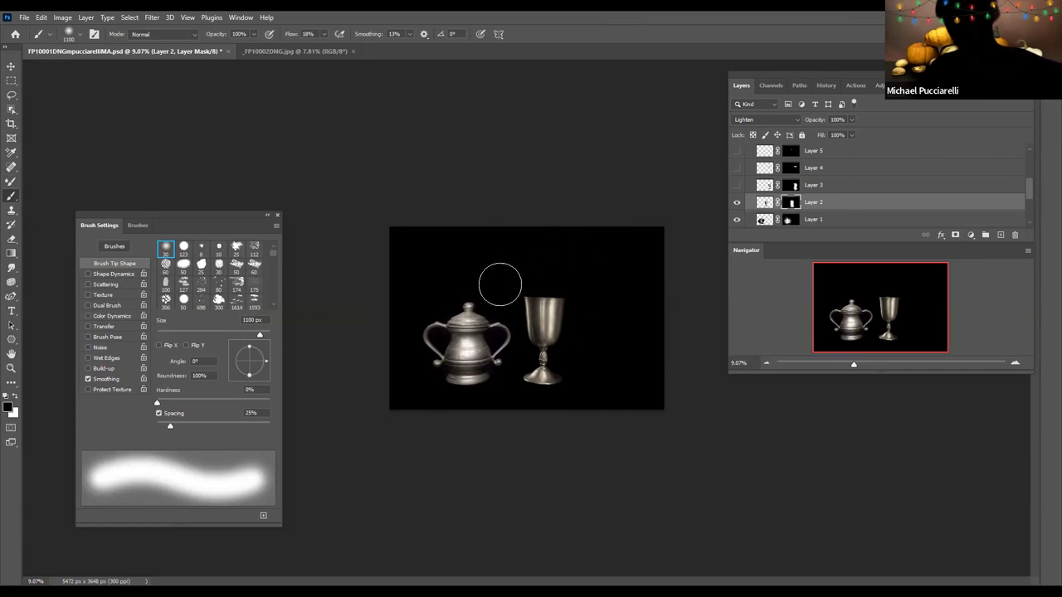
pyautogui.press('x')
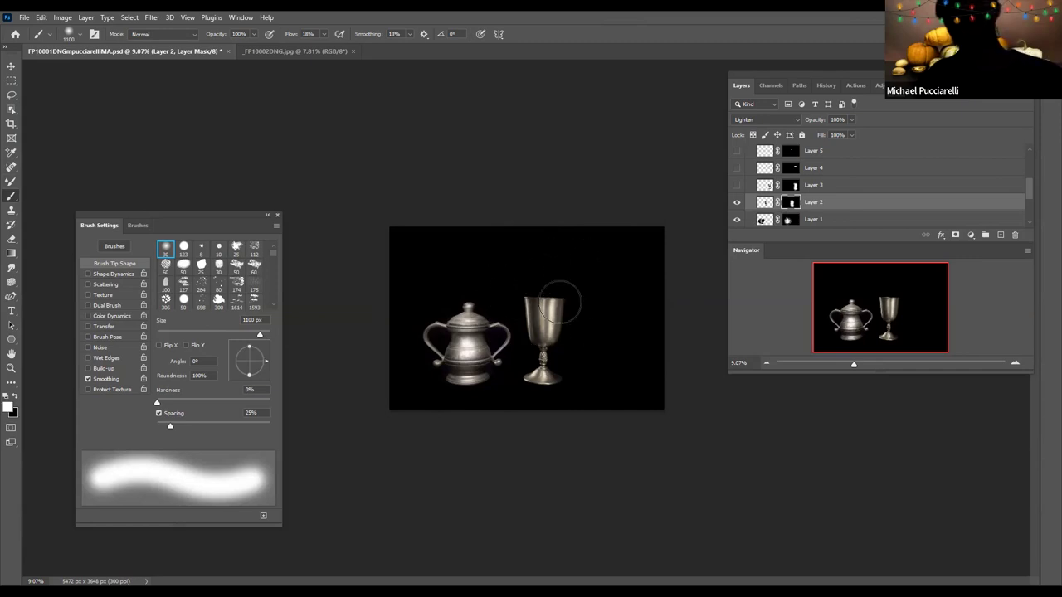
# Step: Show Layer 3 with the second goblet, select its mask, and check the Paste in Place command
pyautogui.click(736, 185)
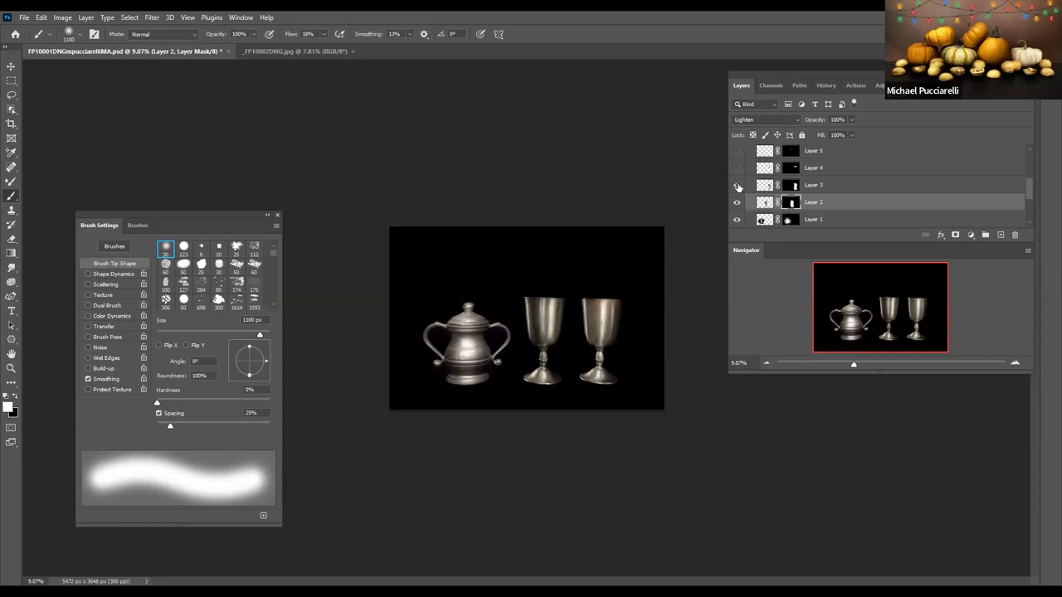
pyautogui.click(790, 185)
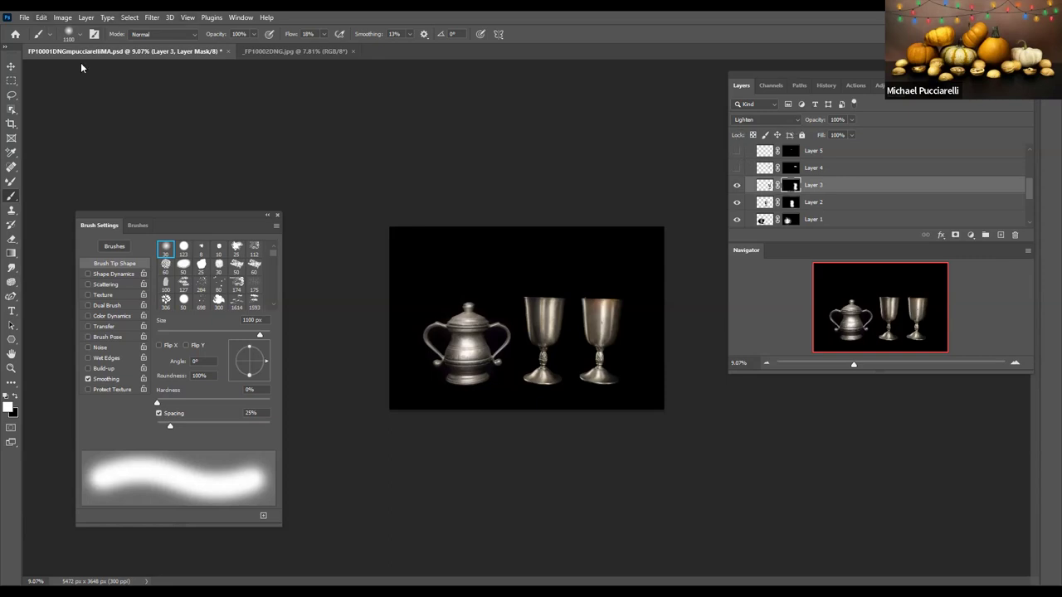
pyautogui.click(40, 17)
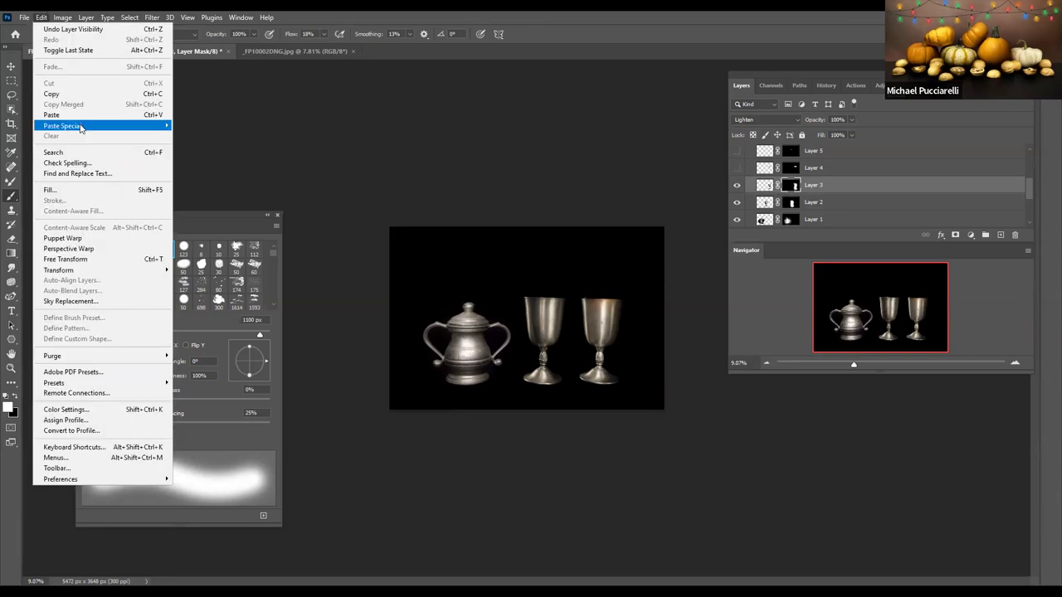
pyautogui.moveTo(80, 128)
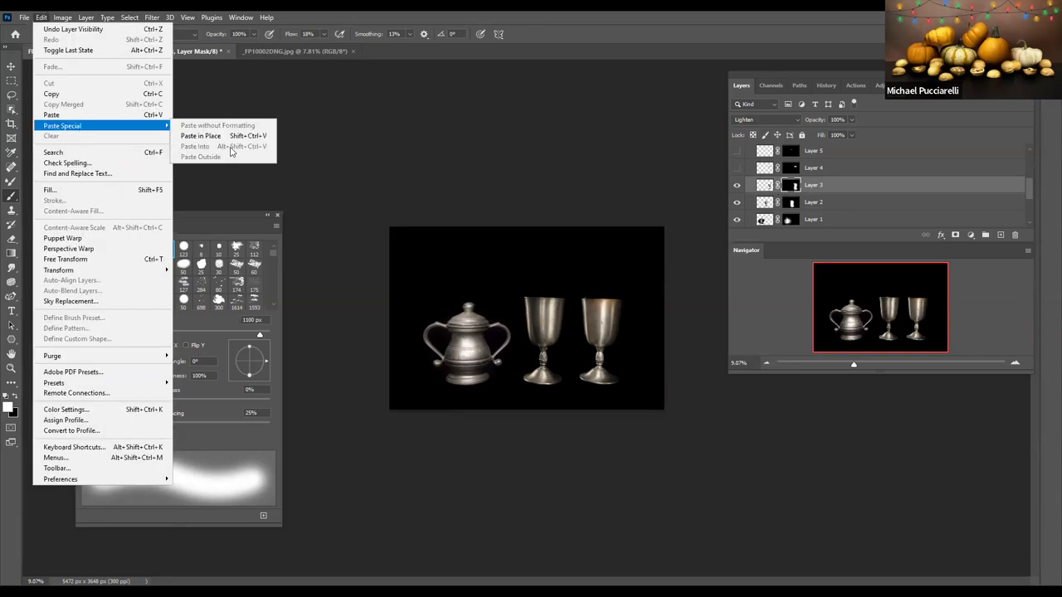
pyautogui.click(794, 189)
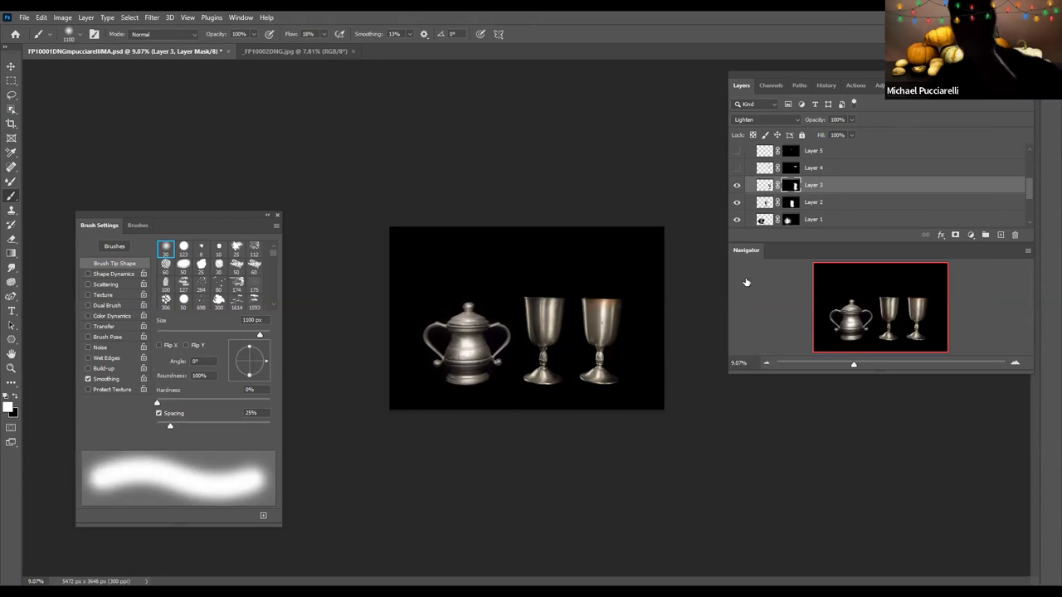
# Step: Select the mask of the hidden Layer 4
pyautogui.scroll(1, 809, 211)
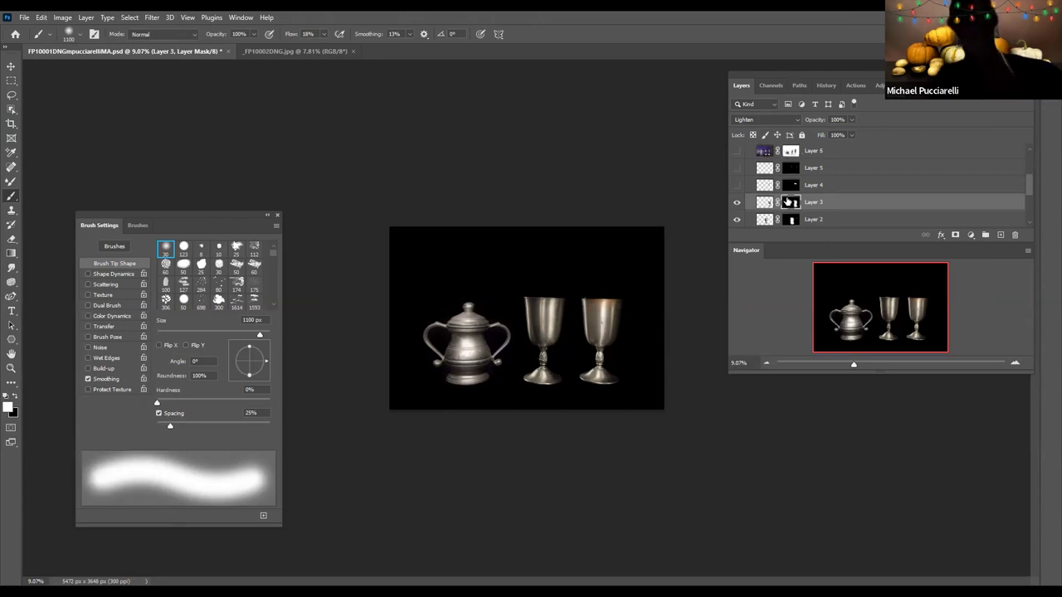
pyautogui.click(791, 186)
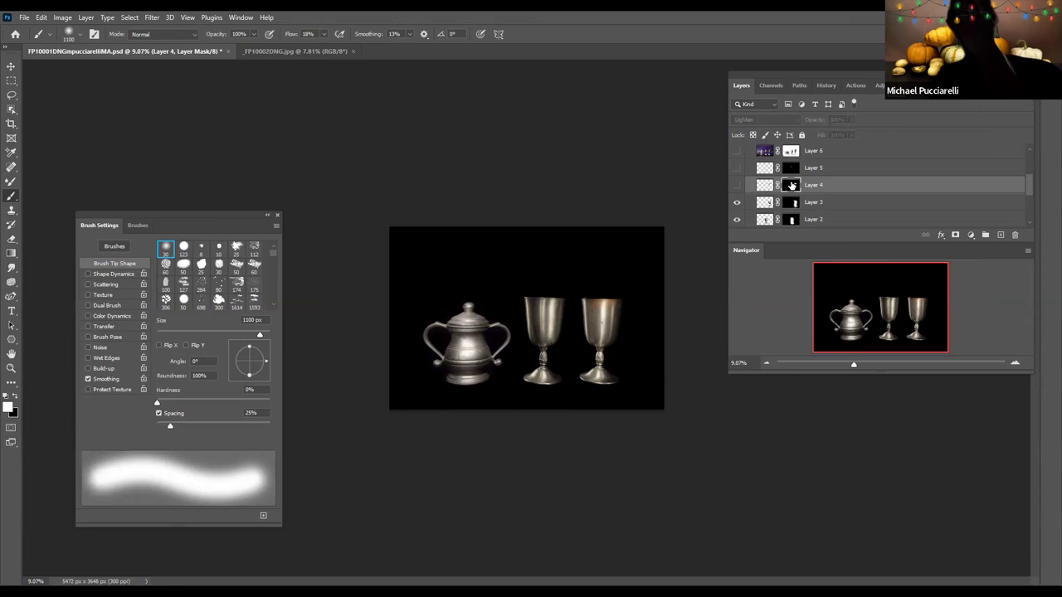
# Step: Show Layer 4, Layer 5 and Layer 6 with the purple background, and select Layer 6's mask
pyautogui.click(737, 186)
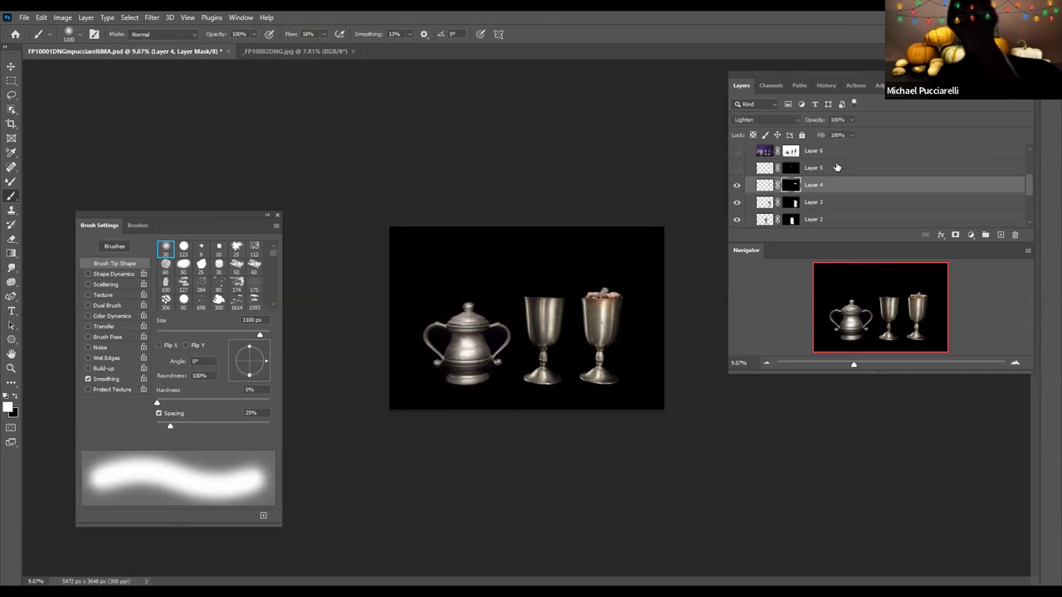
pyautogui.click(624, 297)
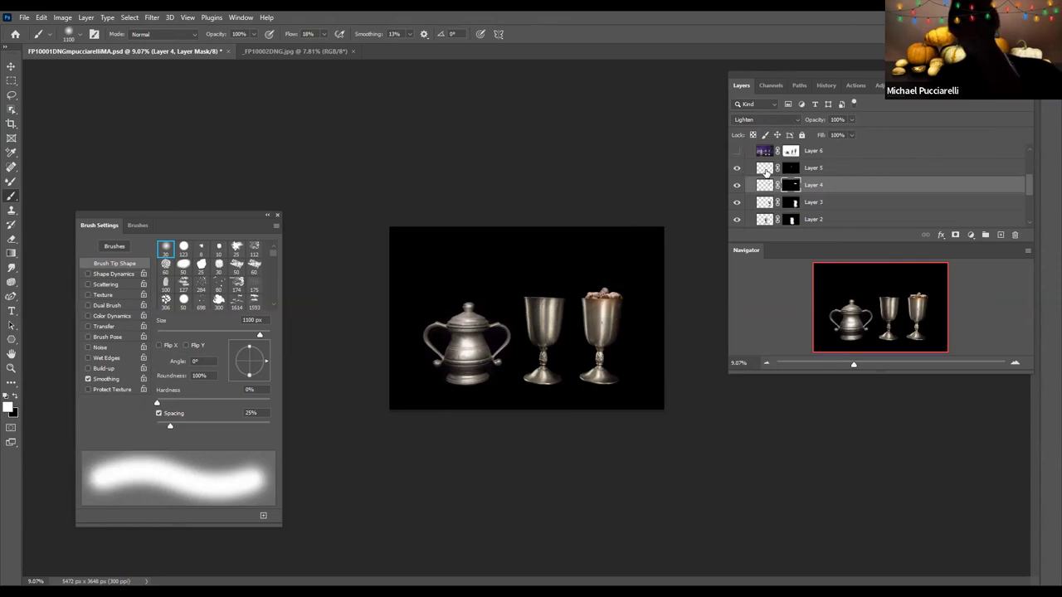
pyautogui.scroll(2, 737, 189)
pyautogui.click(737, 185)
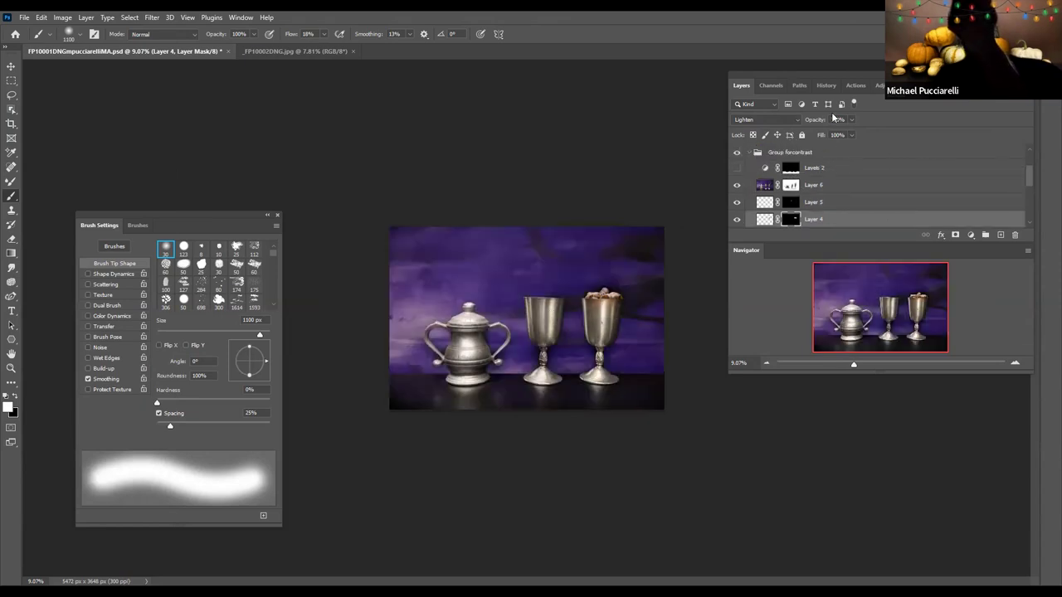
pyautogui.click(794, 185)
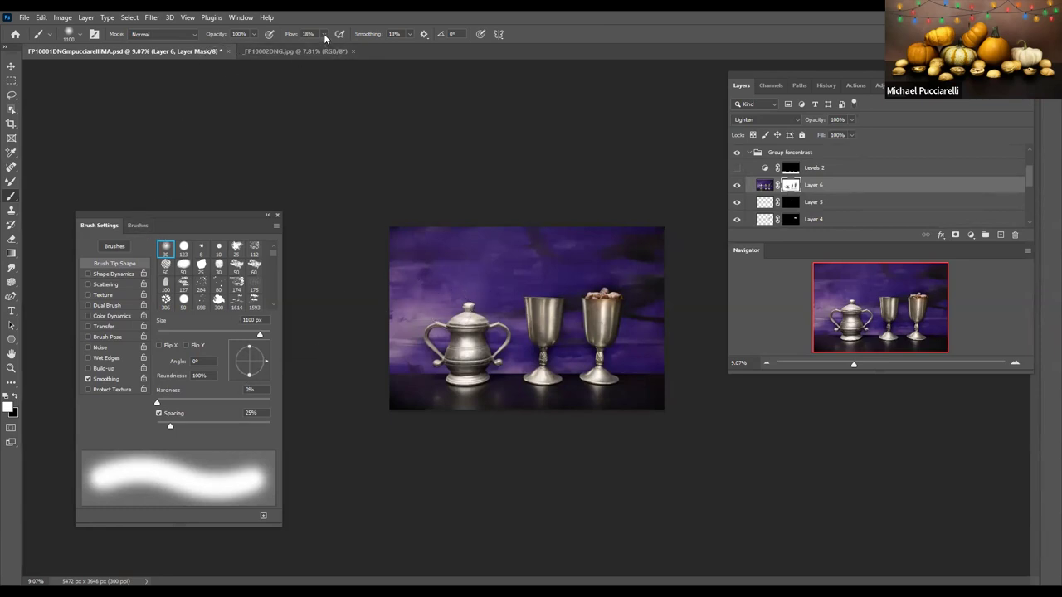
# Step: Enlarge the soft brush to 5000 px and lower its flow to 3%
pyautogui.moveTo(323, 34); pyautogui.dragTo(321, 49)
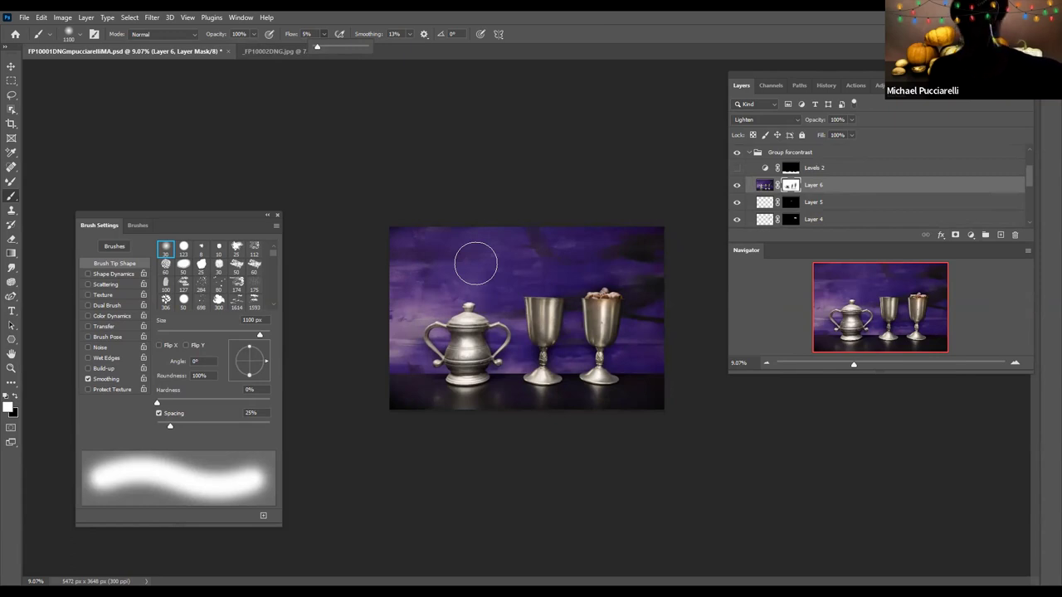
pyautogui.press(']')
pyautogui.press(']')
pyautogui.press(']')
pyautogui.press(']')
pyautogui.press(']')
pyautogui.press(']')
pyautogui.press(']')
pyautogui.press(']')
pyautogui.press(']')
pyautogui.press(']')
pyautogui.press(']')
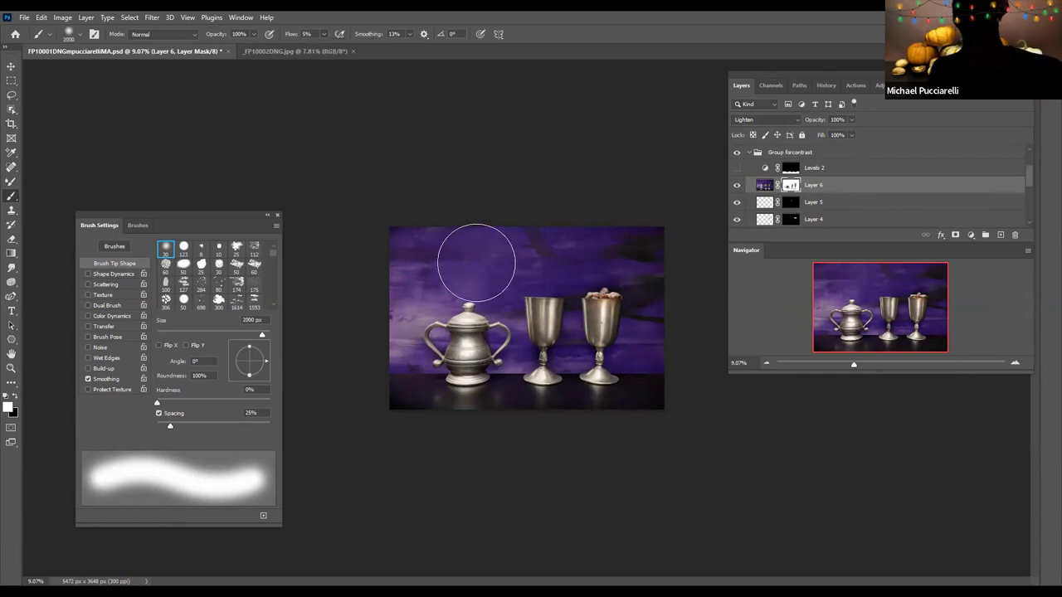
pyautogui.press(']')
pyautogui.press(']')
pyautogui.press(']')
pyautogui.press(']')
pyautogui.press(']')
pyautogui.press(']')
pyautogui.press(']')
pyautogui.press(']')
pyautogui.press(']')
pyautogui.press(']')
pyautogui.press(']')
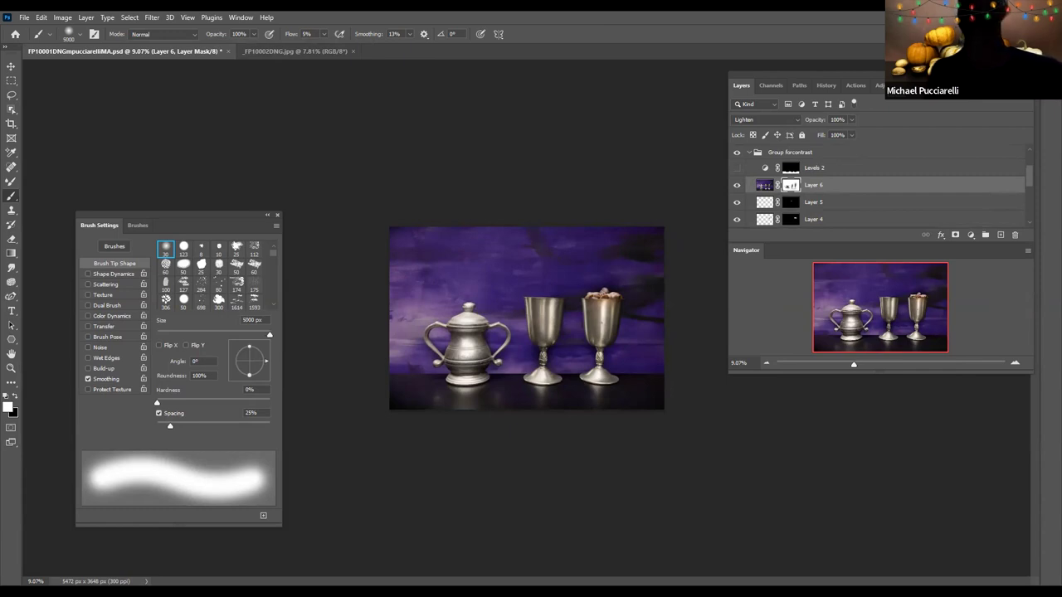
pyautogui.click(324, 34)
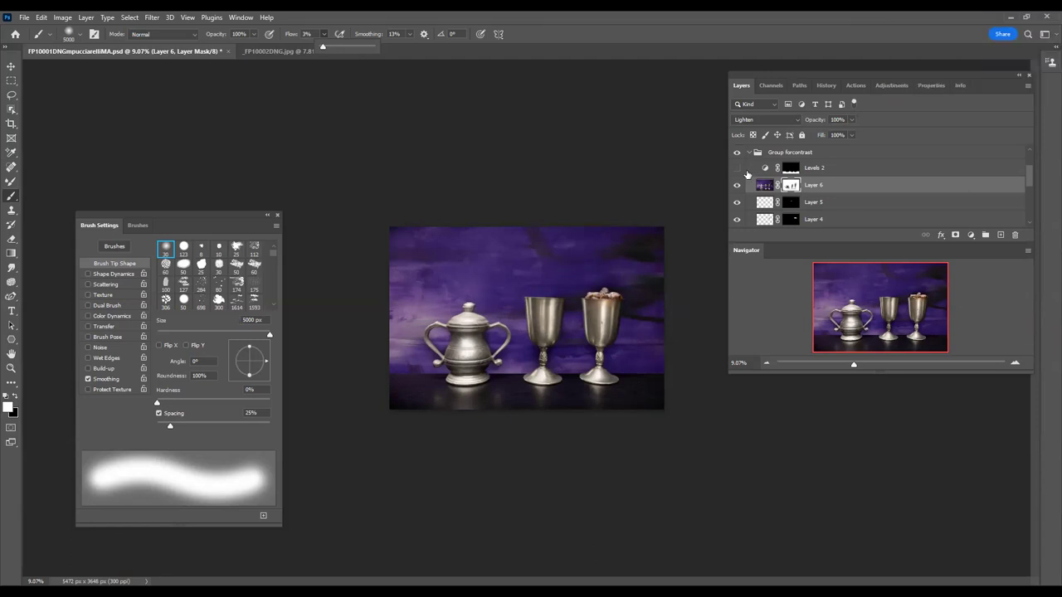
# Step: Show Levels 2, Levels 1 and Layer 7, and collapse the Group forcontrast layer group
pyautogui.scroll(2, 738, 178)
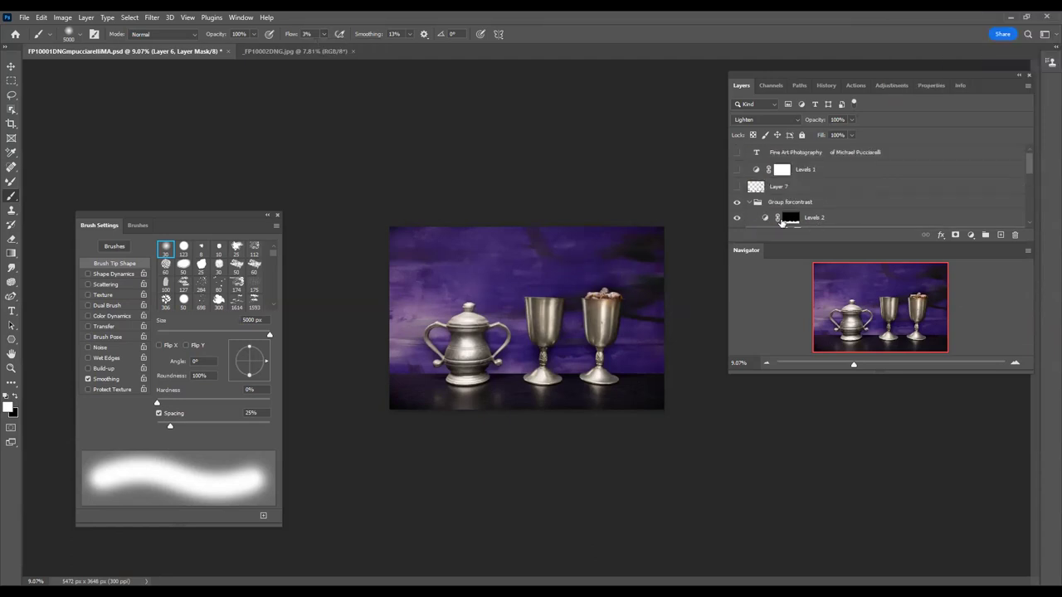
pyautogui.click(737, 170)
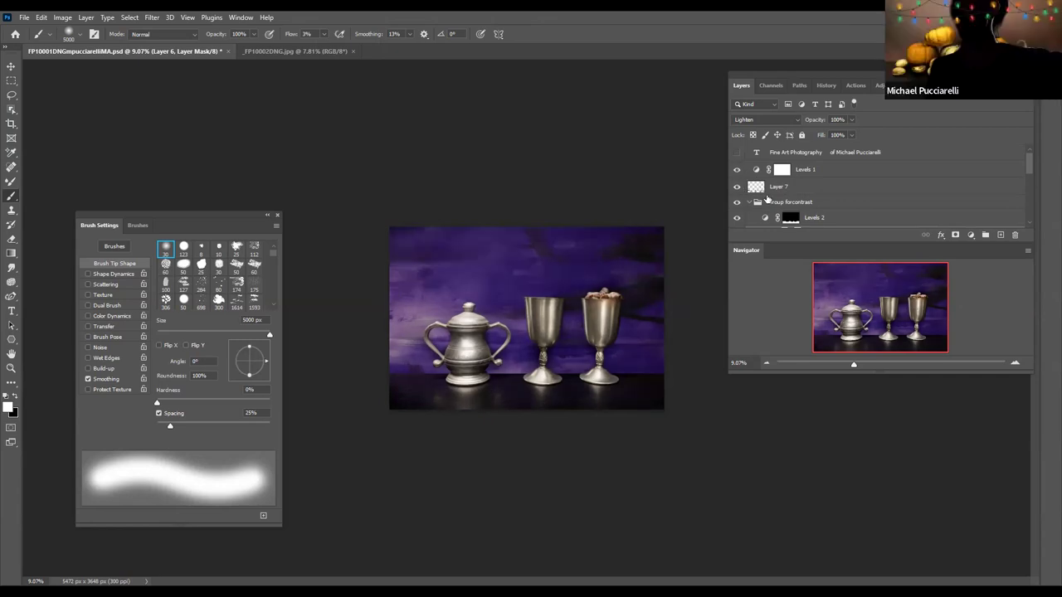
pyautogui.scroll(-2, 774, 172)
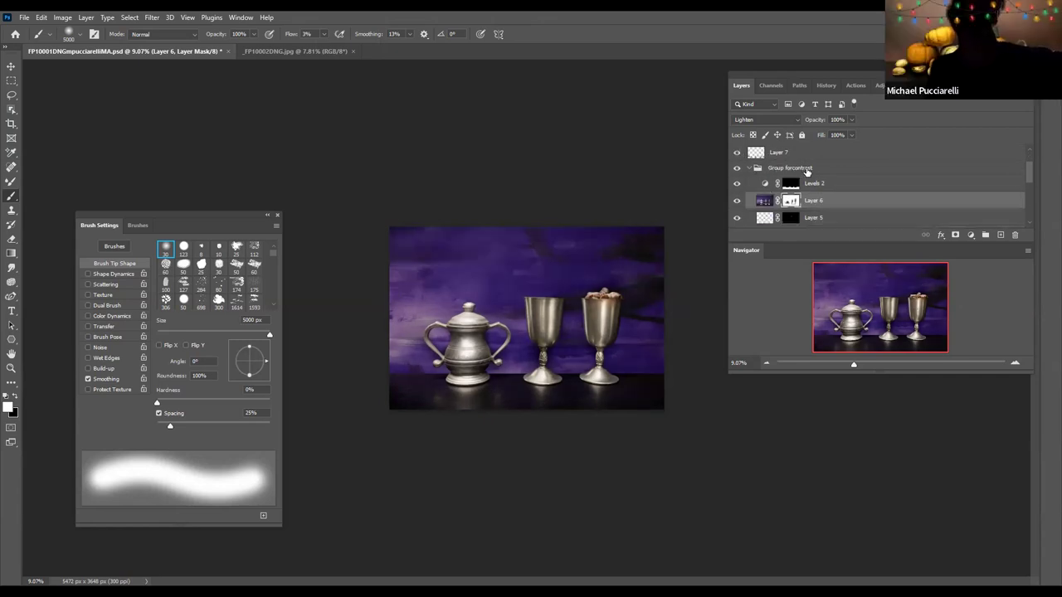
pyautogui.click(751, 168)
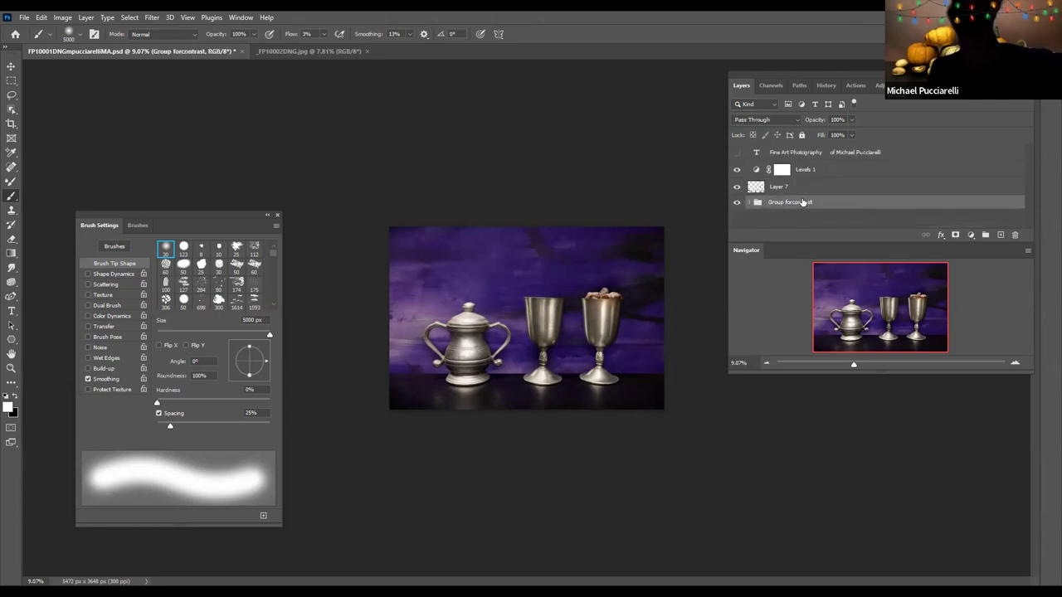
# Step: Select Levels 1 and Layer 7 together, and check the New Group from Layers command without running it
pyautogui.click(839, 170)
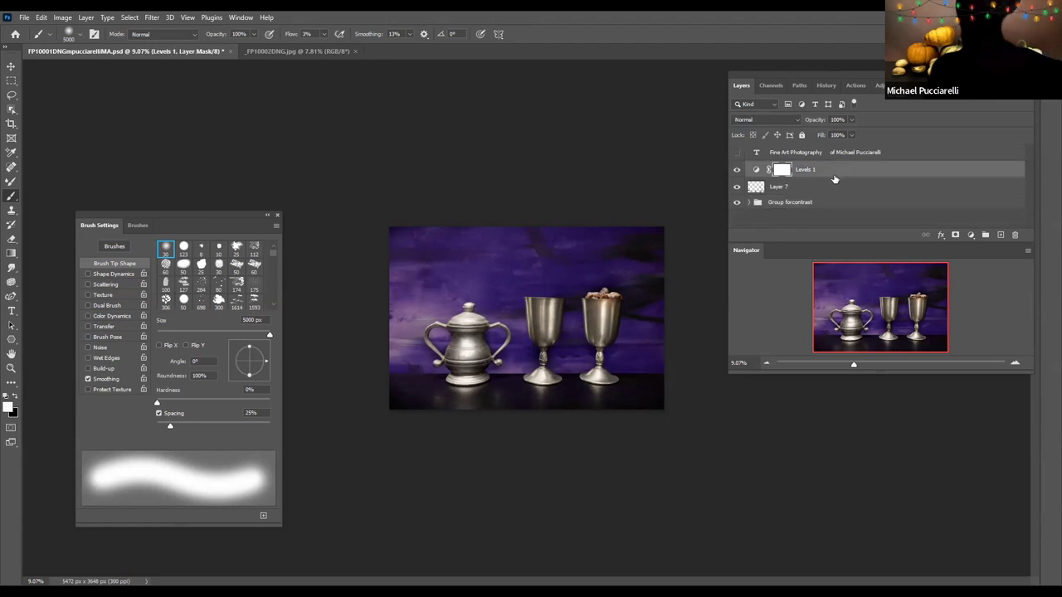
pyautogui.keyDown('shift'); pyautogui.click(828, 188); pyautogui.keyUp('shift')
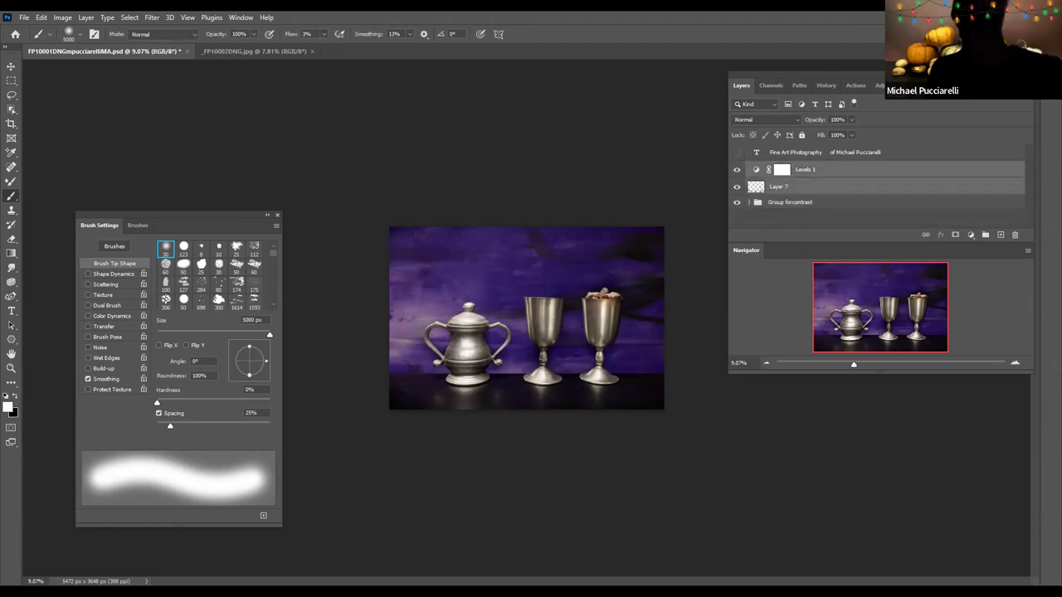
pyautogui.click(1027, 85)
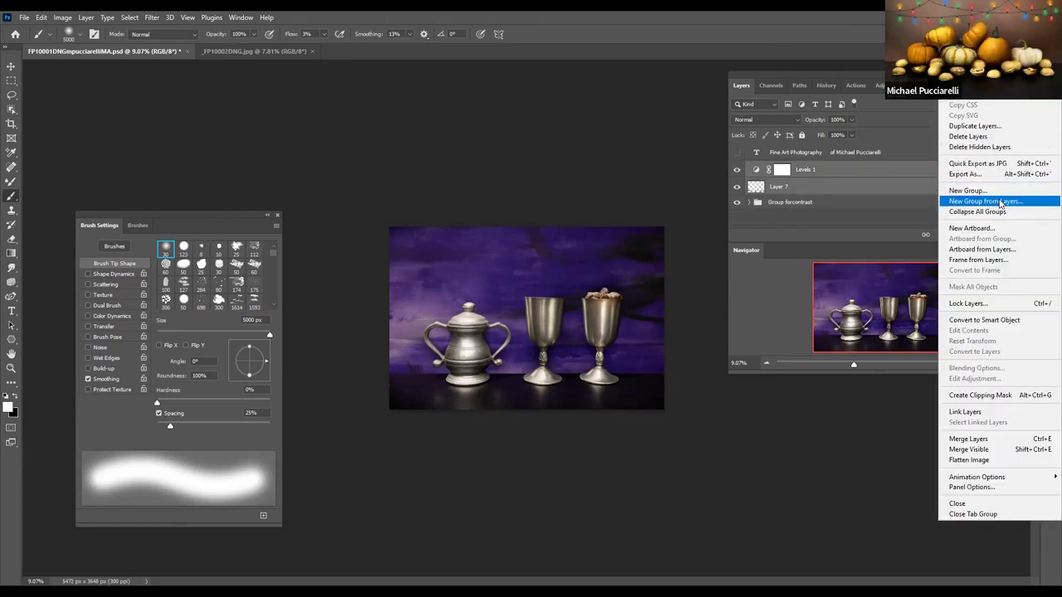
pyautogui.click(802, 201)
# Step: Show and select the Fine Art Photography signature text layer, and move the floating layer list over the image
pyautogui.click(779, 187)
pyautogui.click(737, 153)
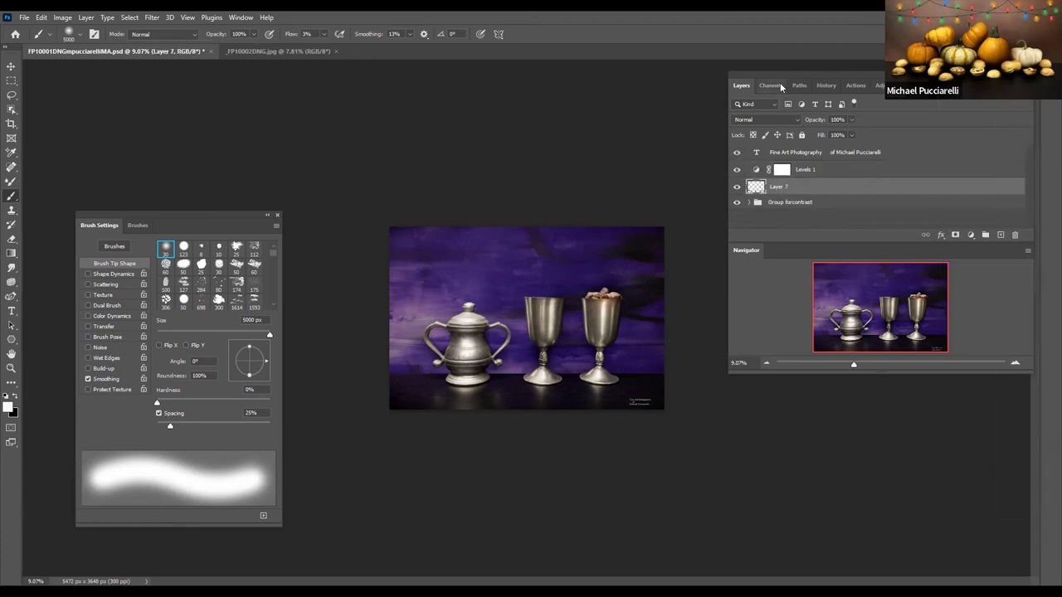
pyautogui.moveTo(790, 72); pyautogui.dragTo(638, 86)
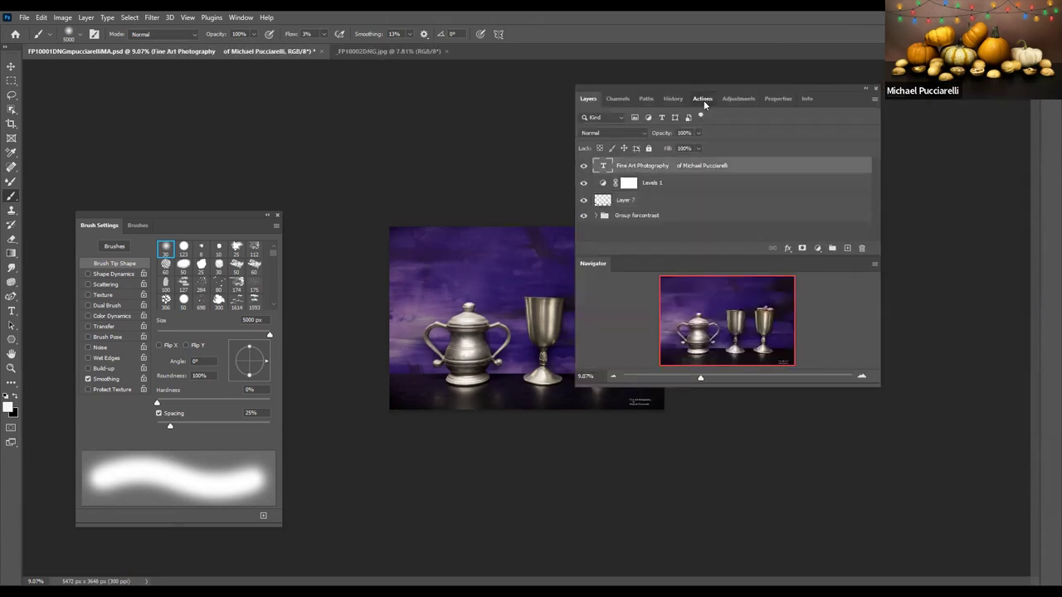
# Step: Collapse the MFPlightpaintpaste action and review the recorded commands of the MFPMake Base Layer action
pyautogui.click(703, 100)
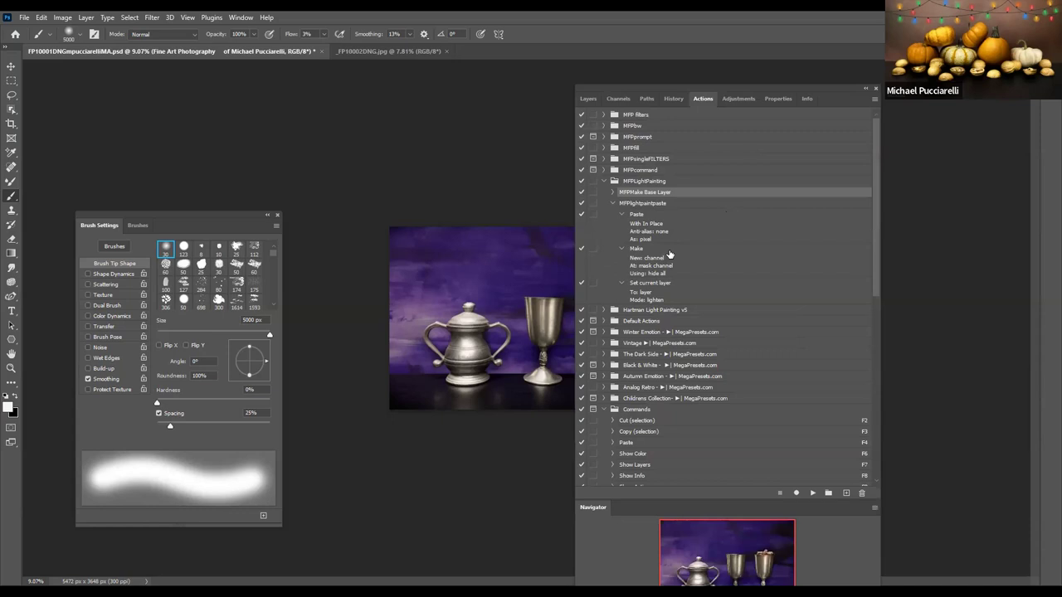
pyautogui.click(613, 204)
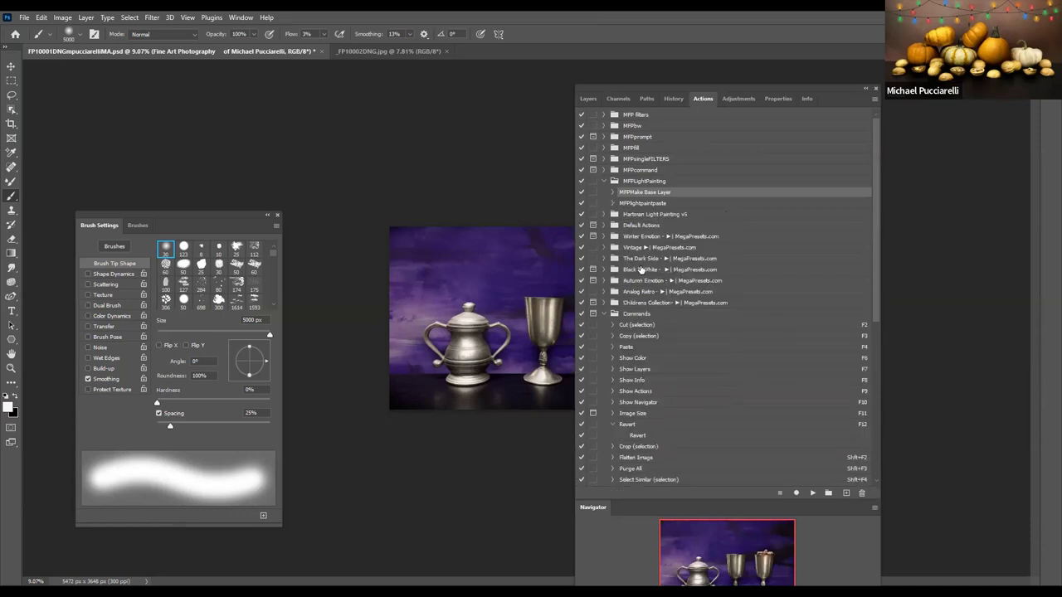
pyautogui.click(612, 192)
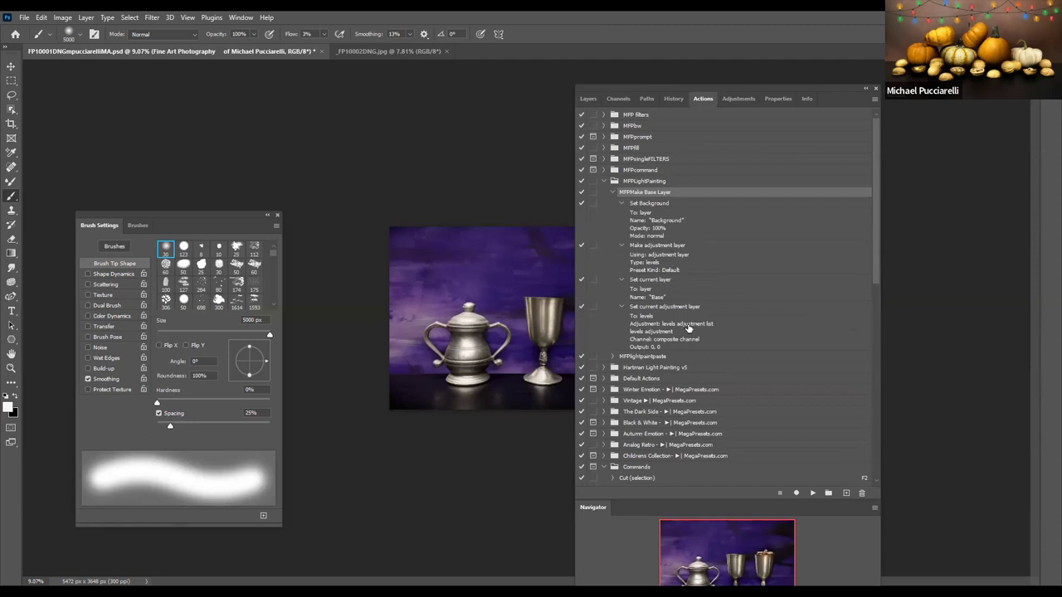
pyautogui.click(611, 193)
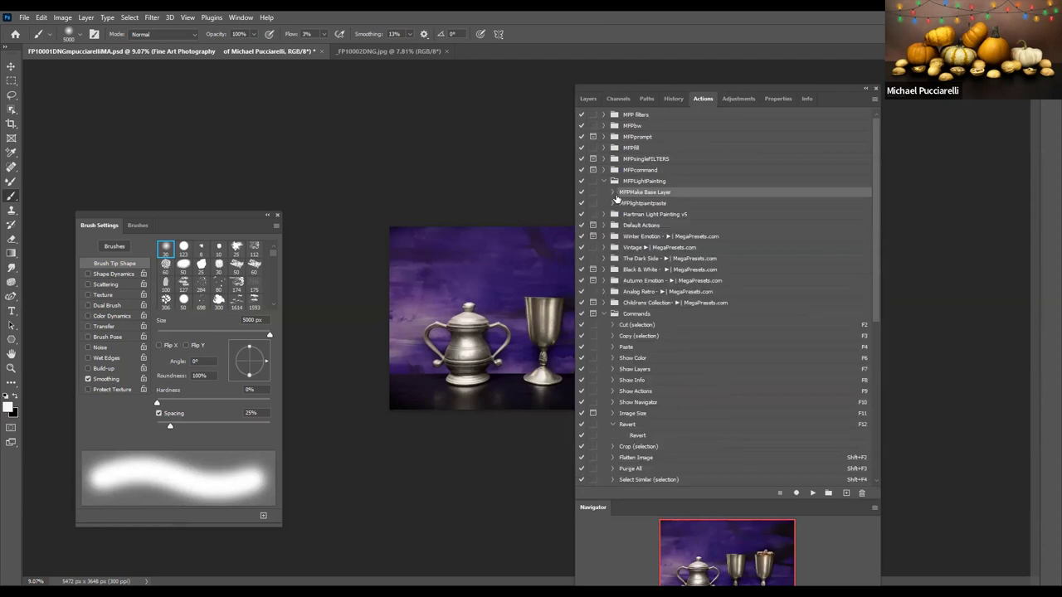
# Step: Run the MFPwhiteSIG action from the MFP filters set to add a white signature text
pyautogui.click(604, 115)
pyautogui.scroll(-5, 658, 259)
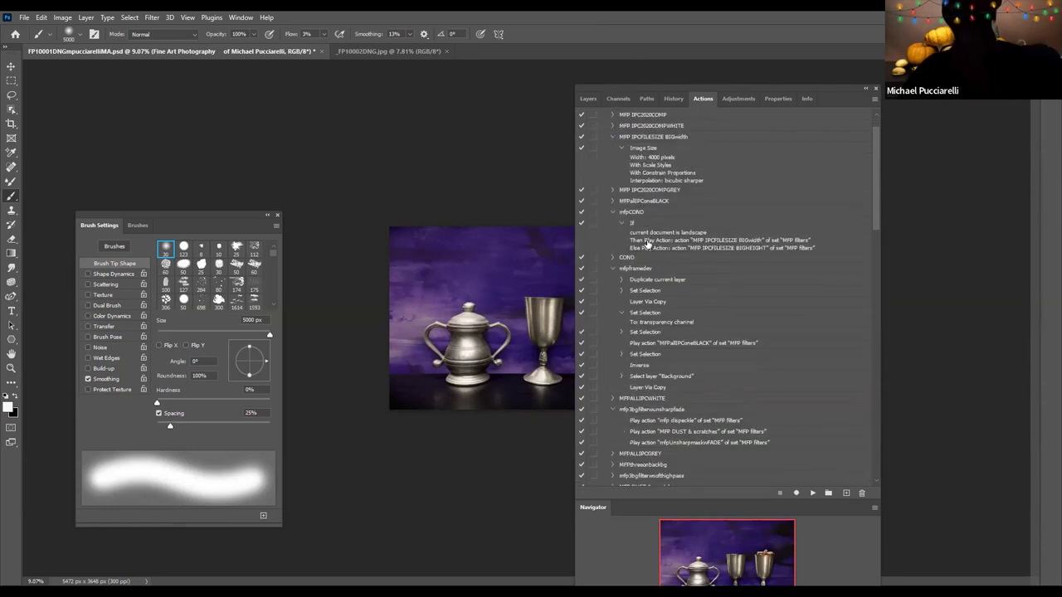
pyautogui.scroll(-3, 660, 261)
pyautogui.scroll(-1, 679, 284)
pyautogui.scroll(-1, 677, 322)
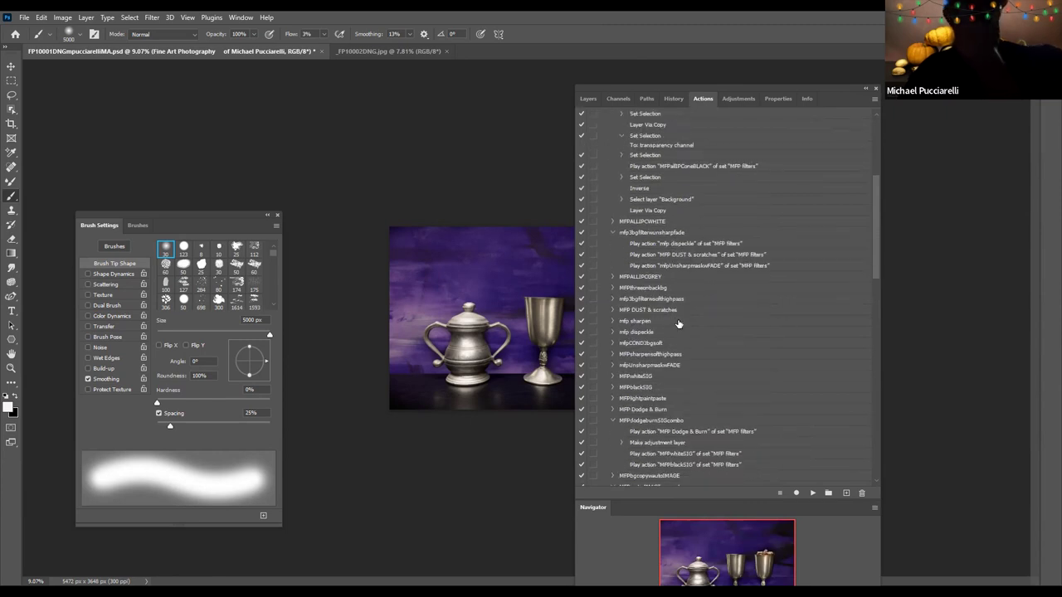
pyautogui.click(637, 378)
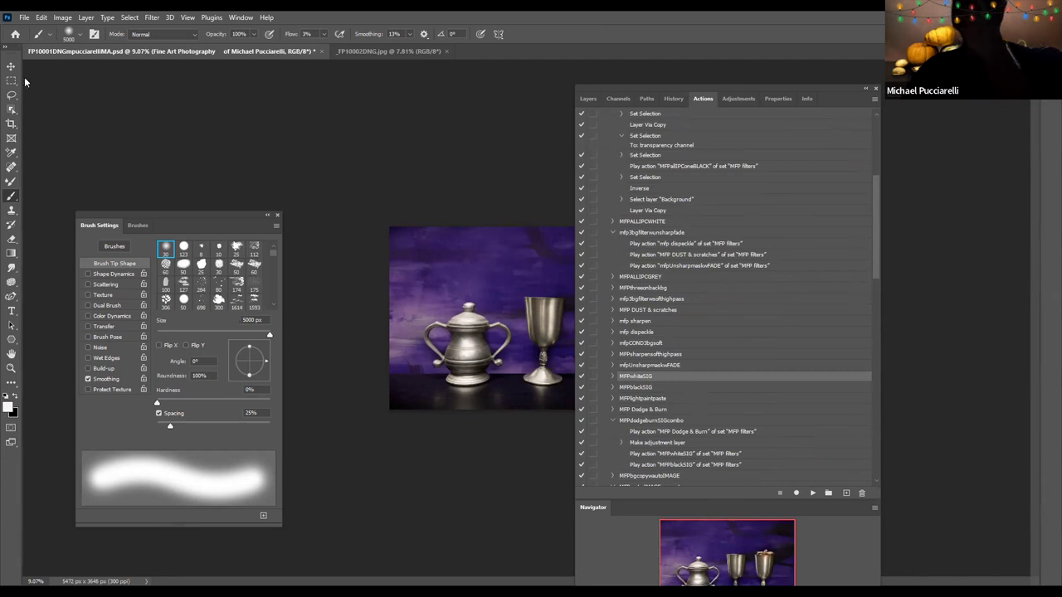
pyautogui.click(813, 495)
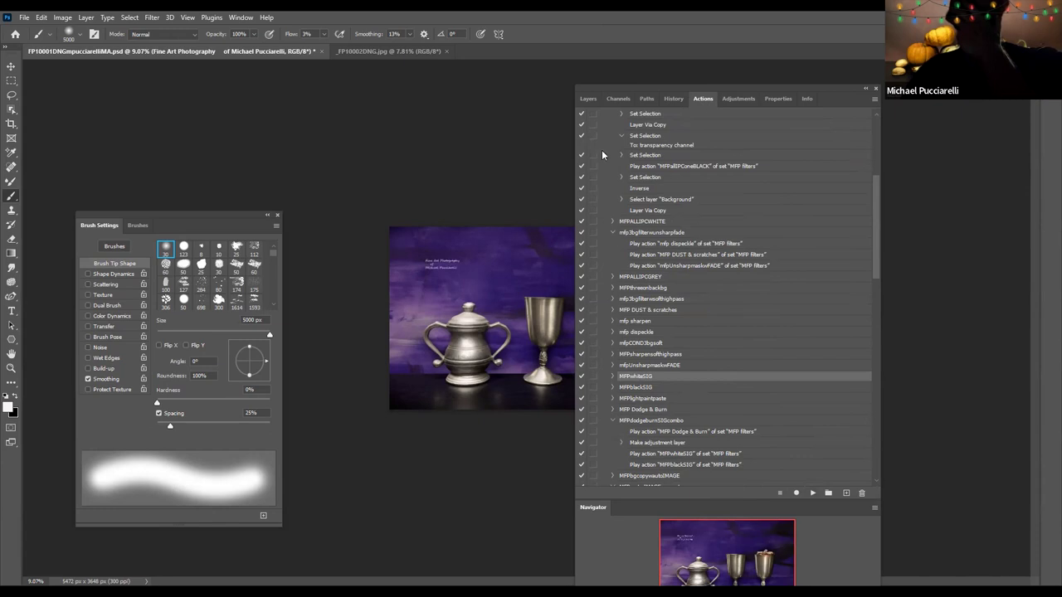
# Step: Delete the duplicate signature text layer at the top of the layer stack
pyautogui.click(584, 99)
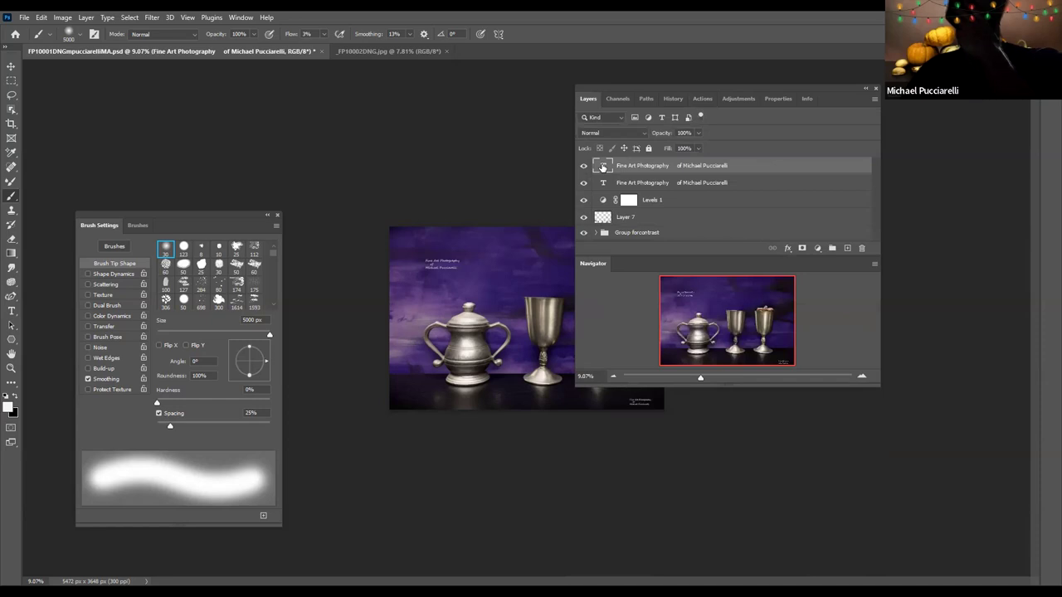
pyautogui.moveTo(603, 167); pyautogui.dragTo(861, 248)
# Step: Expand Group forcontrast and review its layers down to the Background, toggling Layer 1's visibility off and on
pyautogui.click(594, 218)
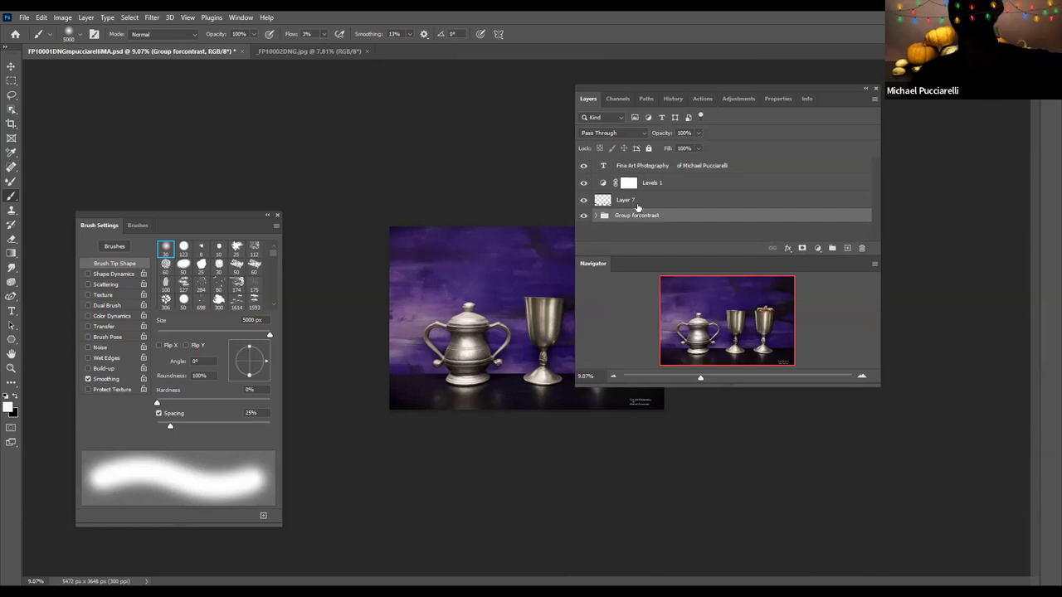
pyautogui.click(596, 217)
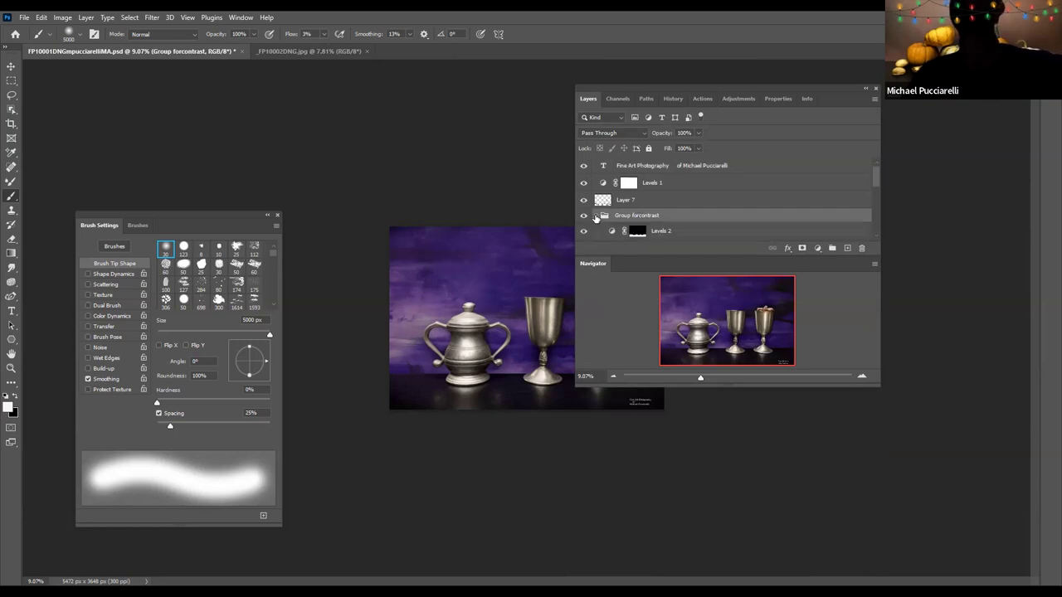
pyautogui.scroll(-3, 599, 217)
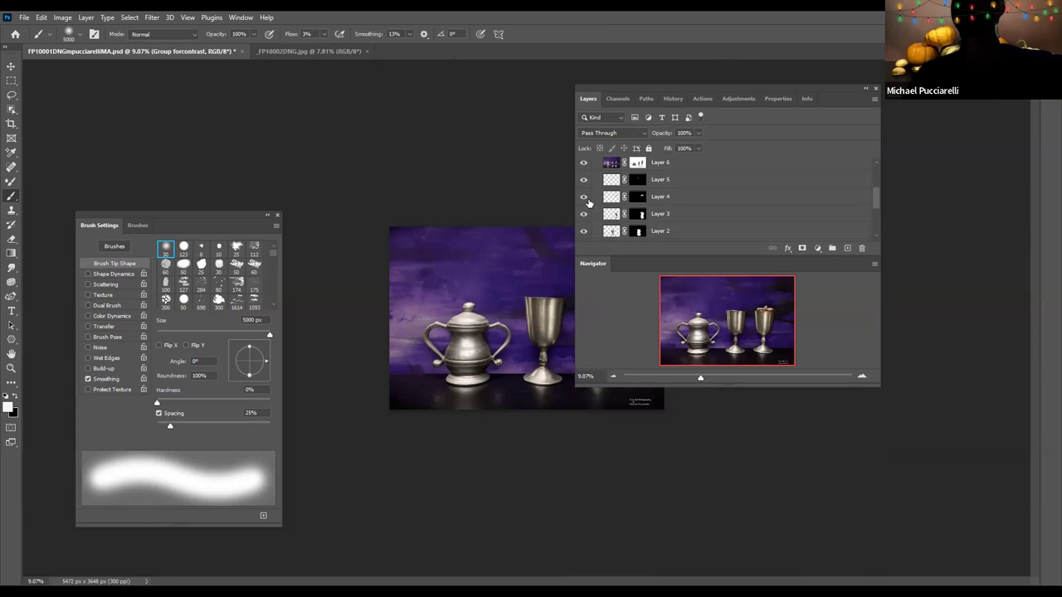
pyautogui.scroll(-2, 584, 200)
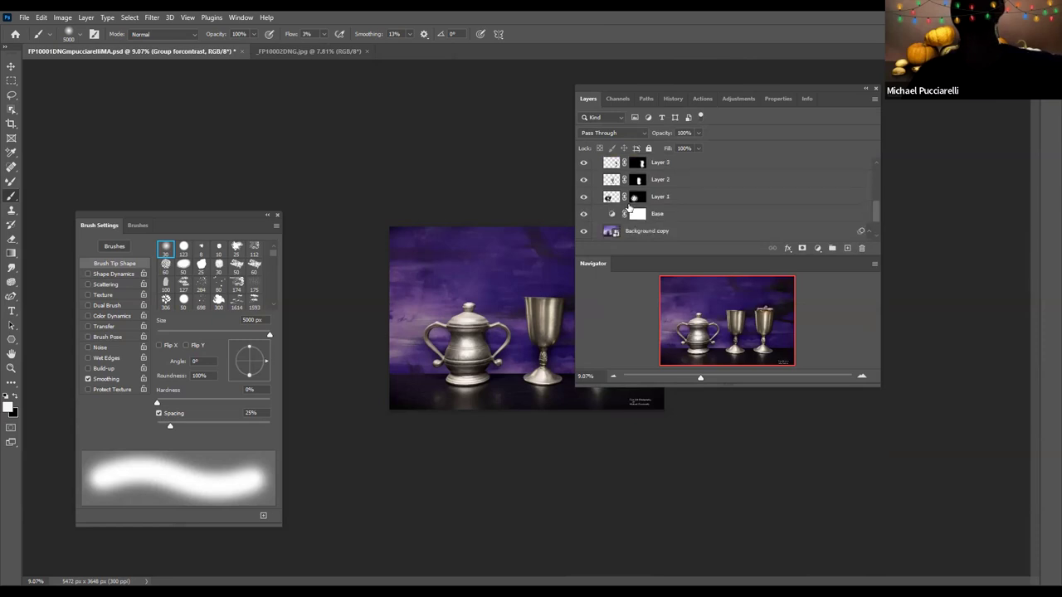
pyautogui.click(584, 197)
pyautogui.click(584, 197)
pyautogui.scroll(3, 587, 203)
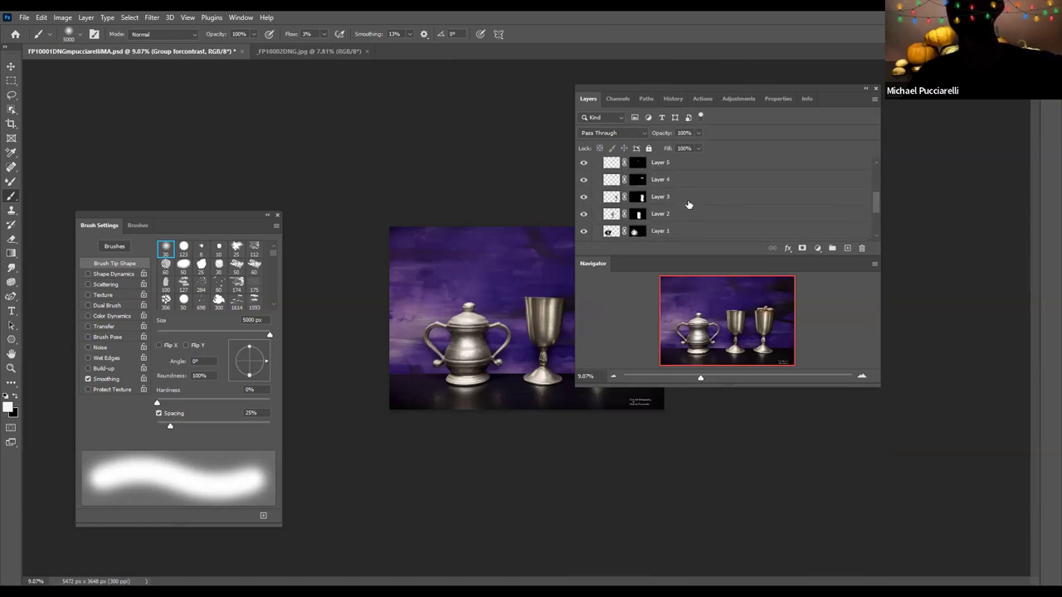
pyautogui.scroll(-3, 689, 205)
pyautogui.scroll(3, 719, 207)
pyautogui.scroll(-3, 724, 213)
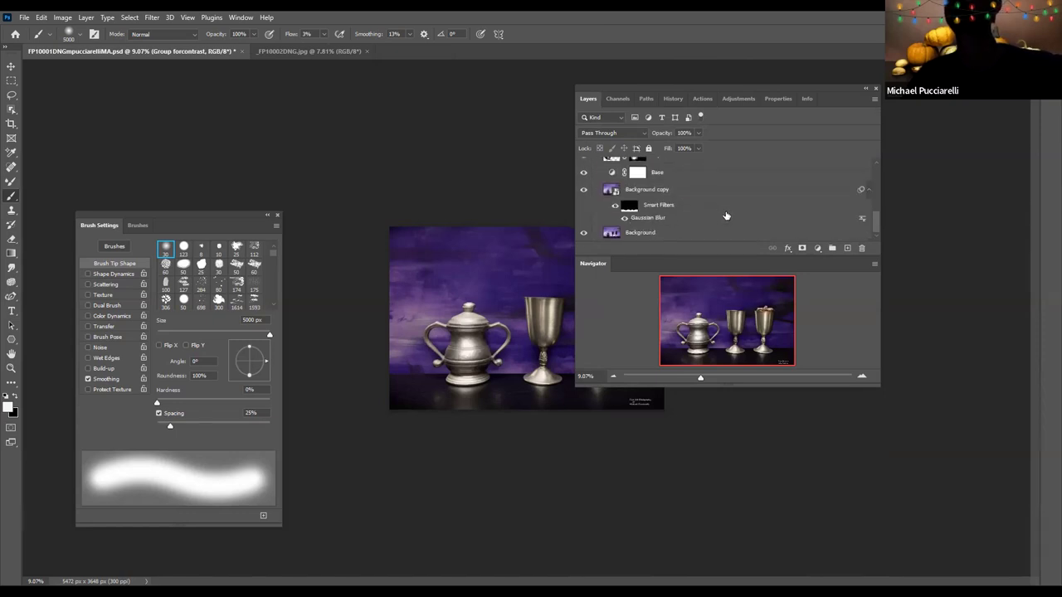
# Step: Select the Smart Filters mask of the Background copy layer, and switch to the _FP10002DNG.jpg document
pyautogui.click(648, 191)
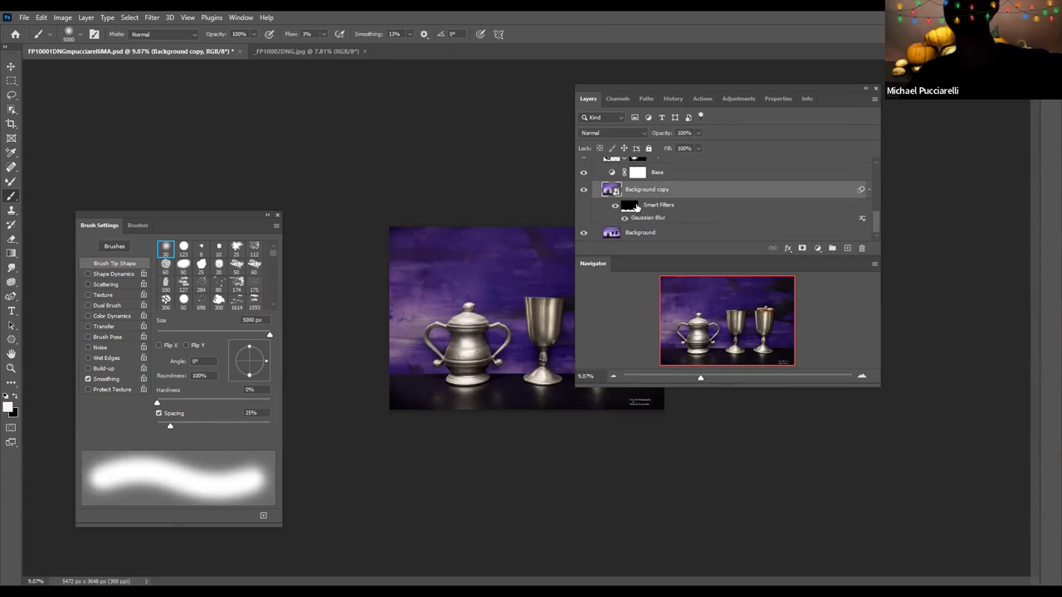
pyautogui.click(626, 208)
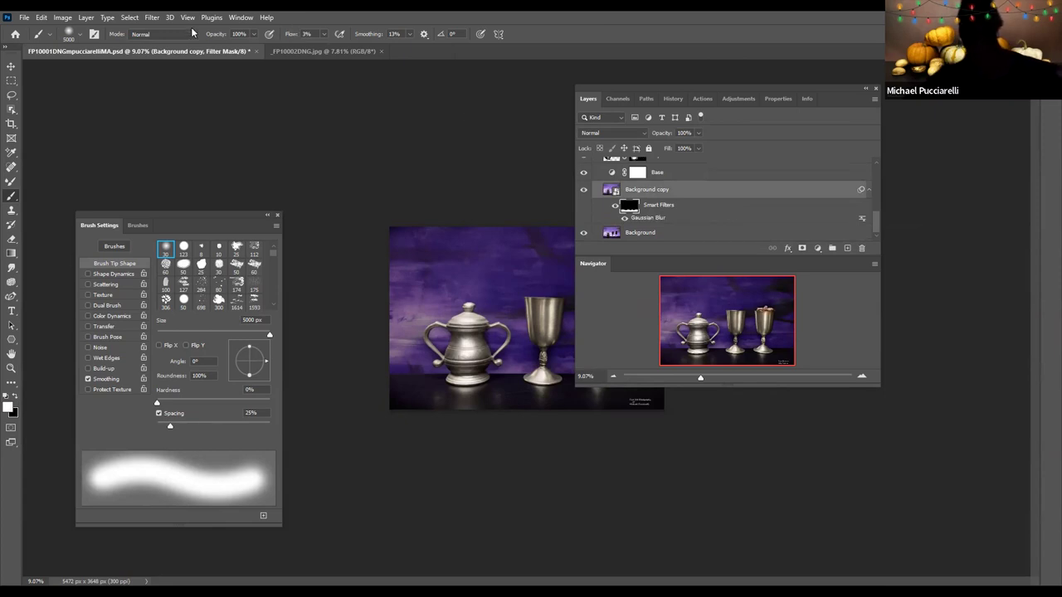
pyautogui.click(304, 50)
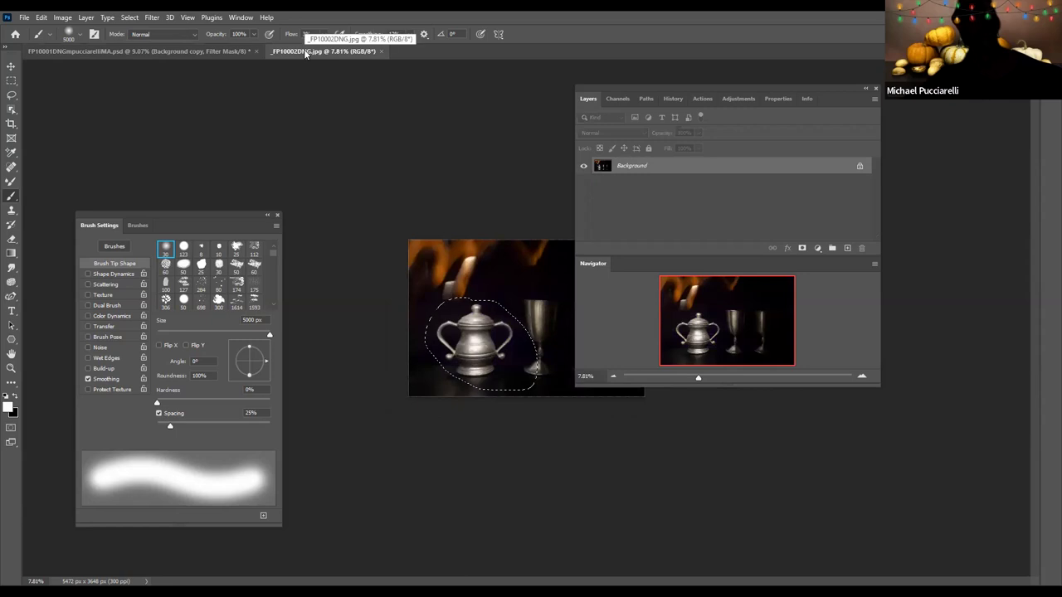
# Step: Close the _FP10002DNG.jpg document and the silver cups master file, discarding the unsaved changes
pyautogui.click(382, 52)
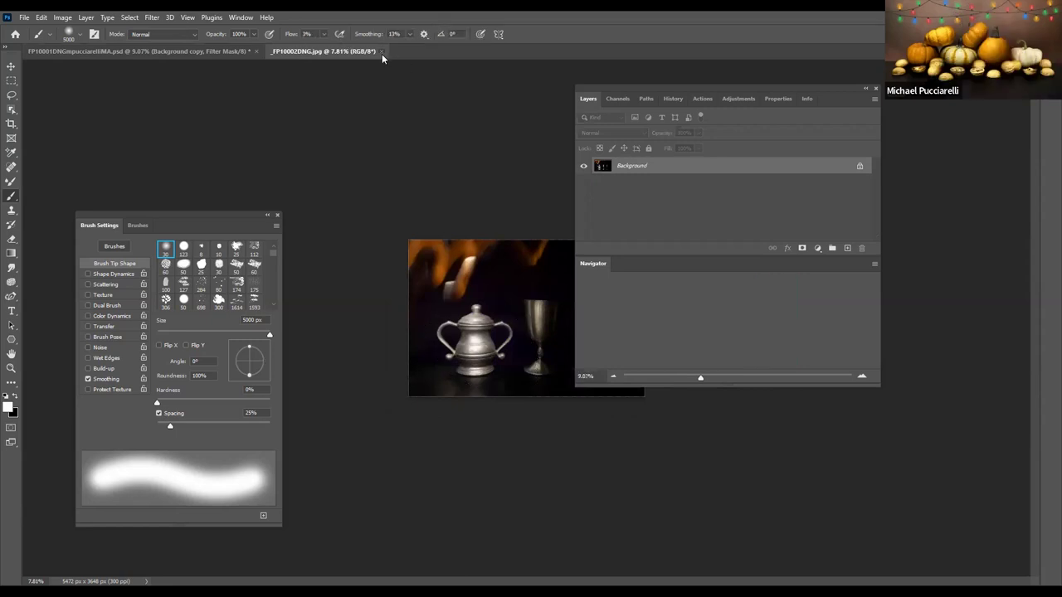
pyautogui.click(255, 51)
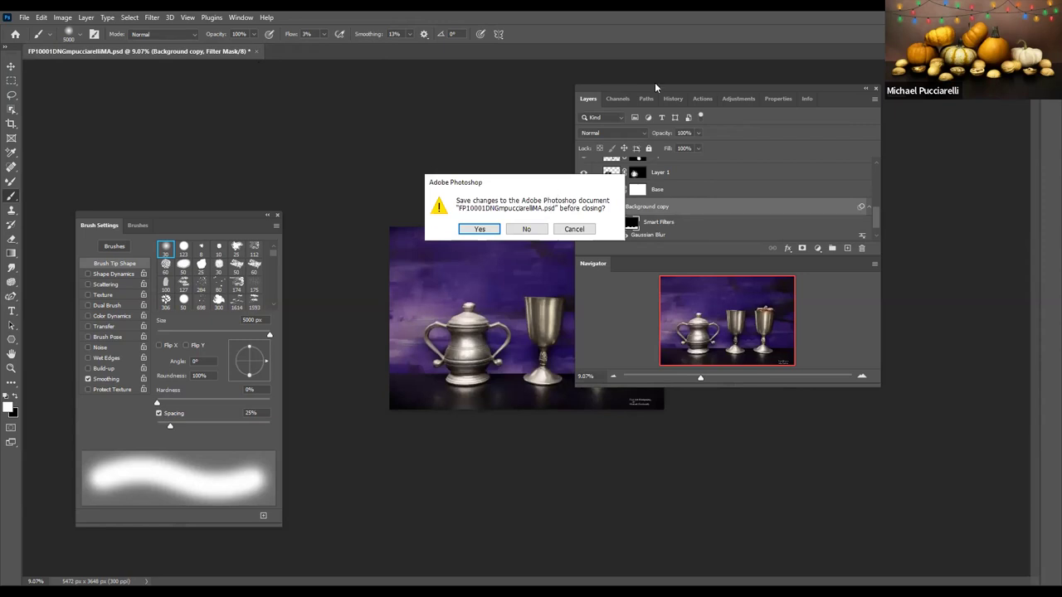
pyautogui.click(525, 230)
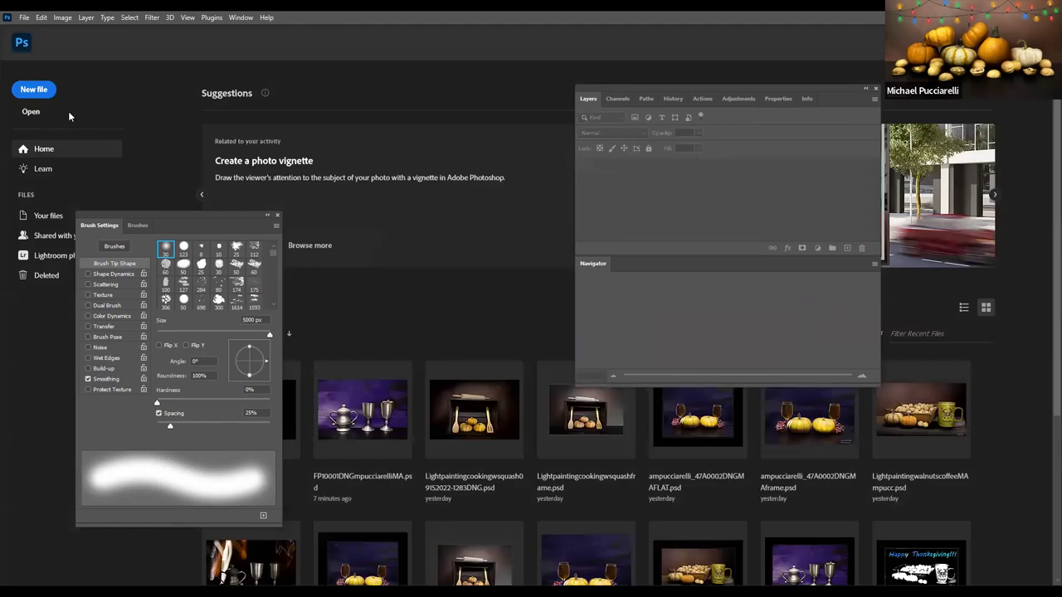
# Step: Start opening a file and browse up to the light painting folder, selecting the LightpaintingwalnutscoffeeUSE folder
pyautogui.click(35, 114)
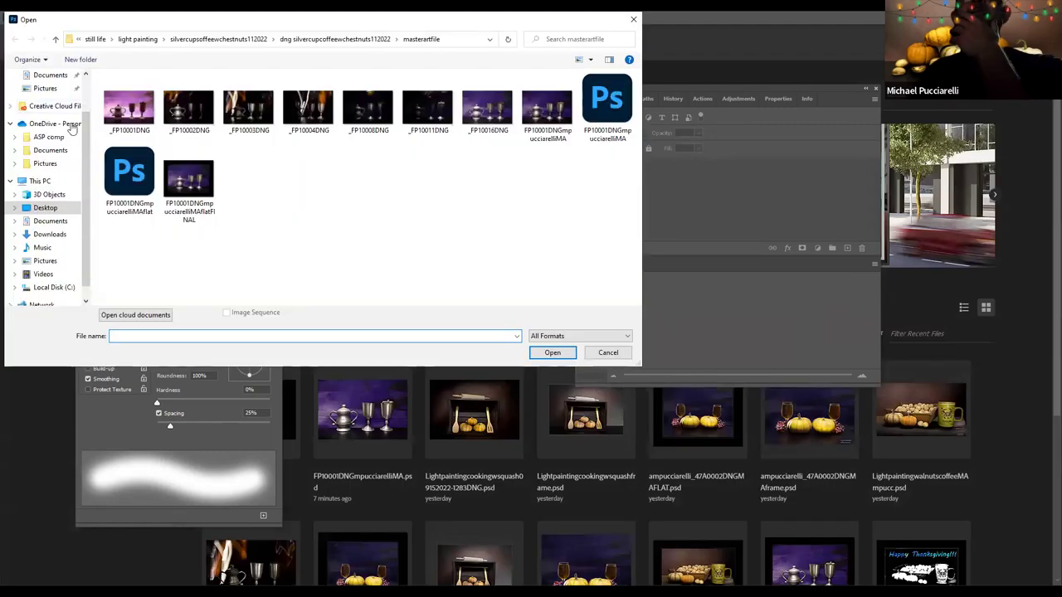
pyautogui.click(53, 39)
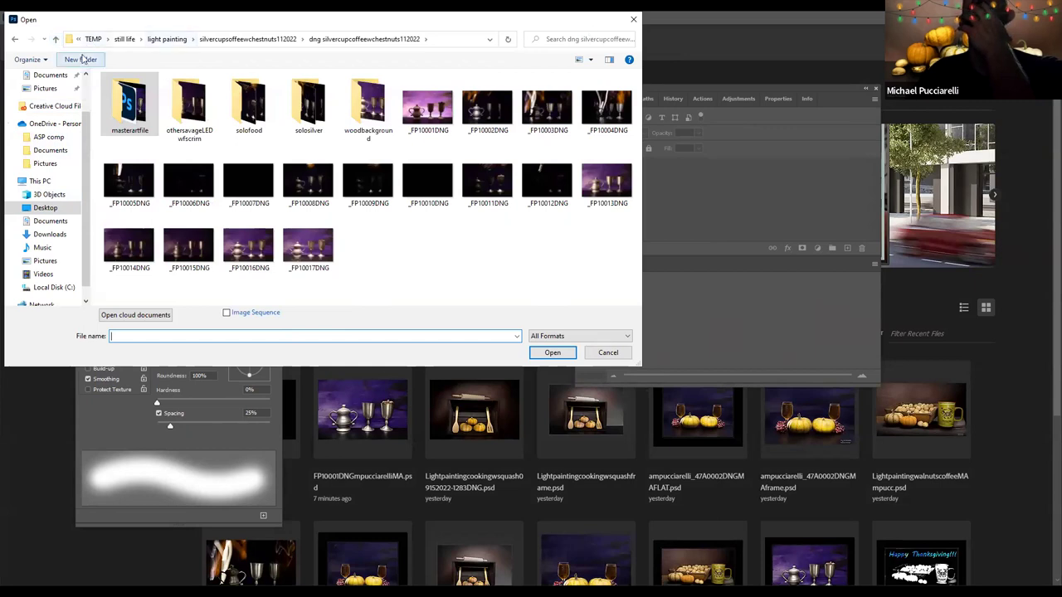
pyautogui.click(55, 39)
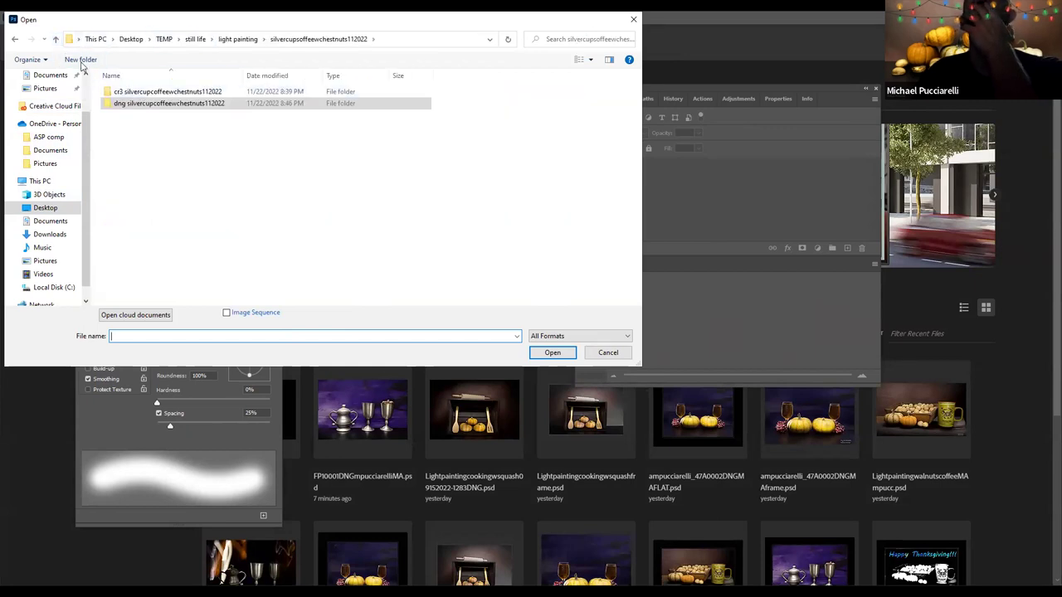
pyautogui.click(57, 39)
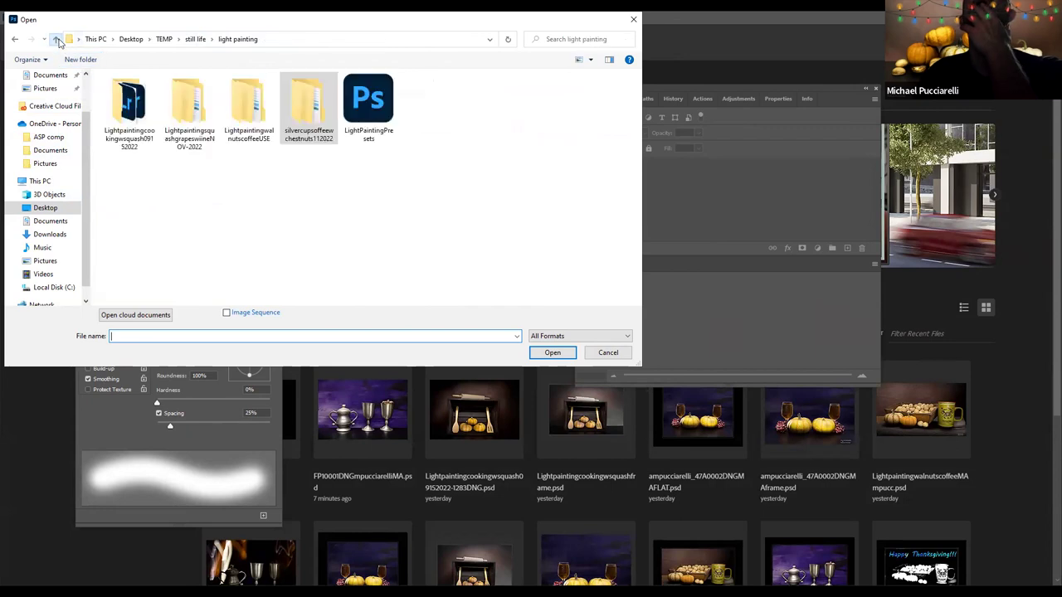
pyautogui.click(245, 103)
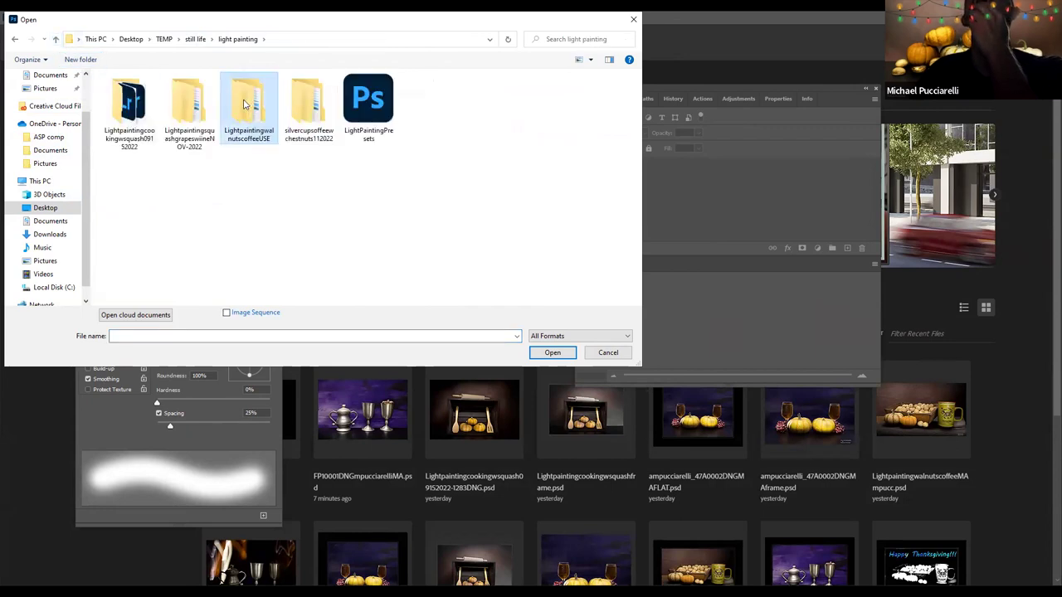
# Step: Open the layered LightpaintingwalnutscoffeeMAmpucc Photoshop file from the masterartfile folder inside LightpaintingwalnutscoffeeUSE's DNGfromlightroom folder
pyautogui.doubleClick(245, 103)
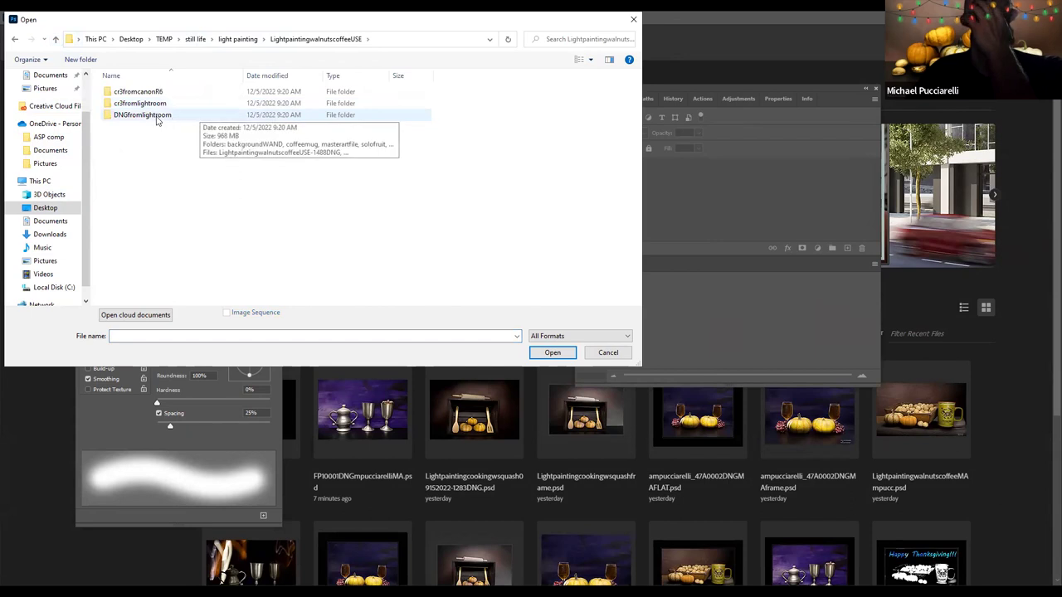
pyautogui.doubleClick(156, 116)
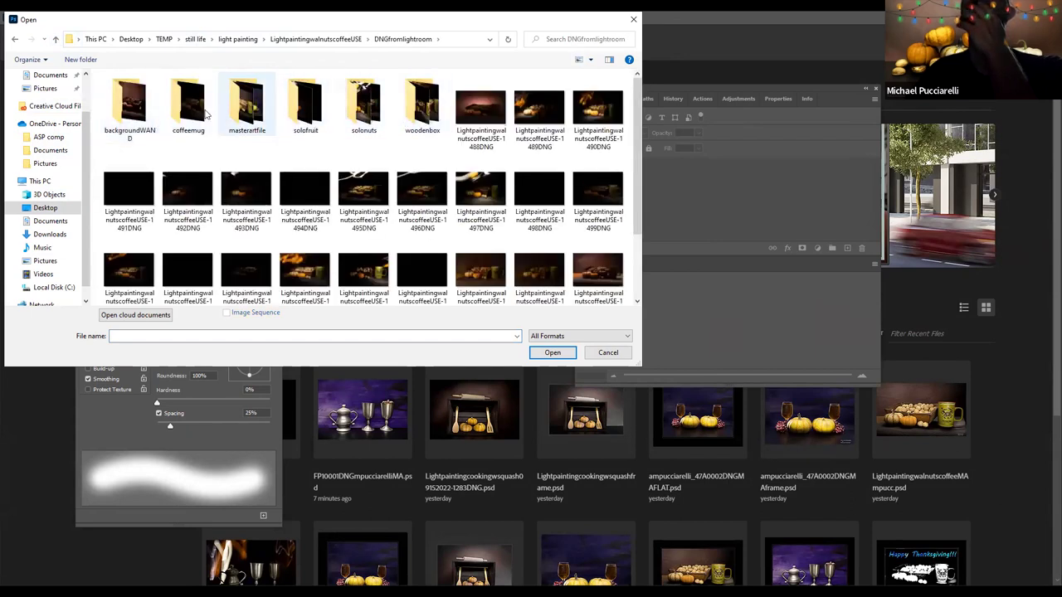
pyautogui.doubleClick(247, 112)
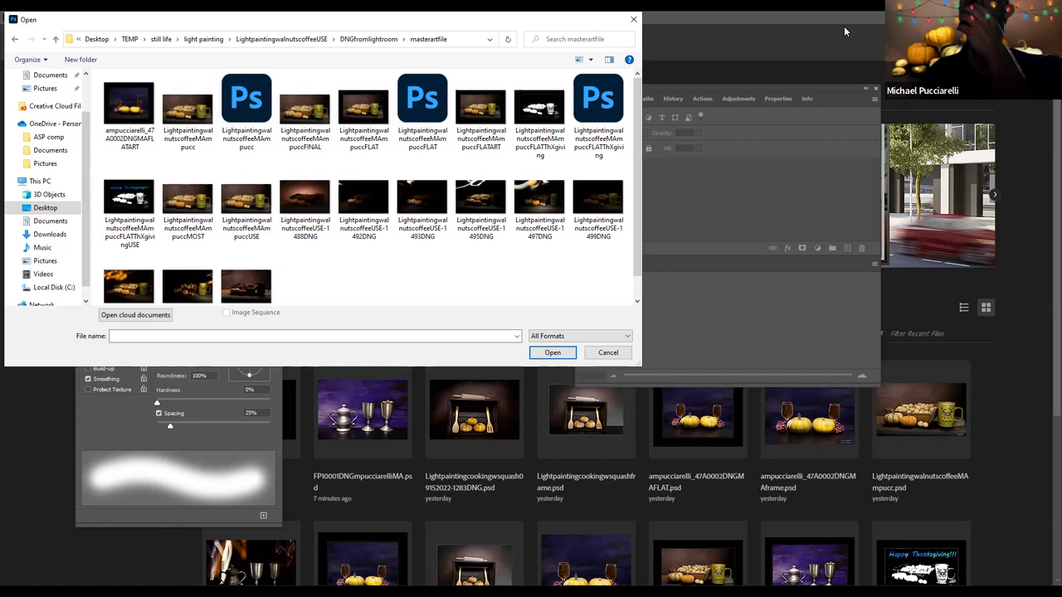
pyautogui.click(247, 101)
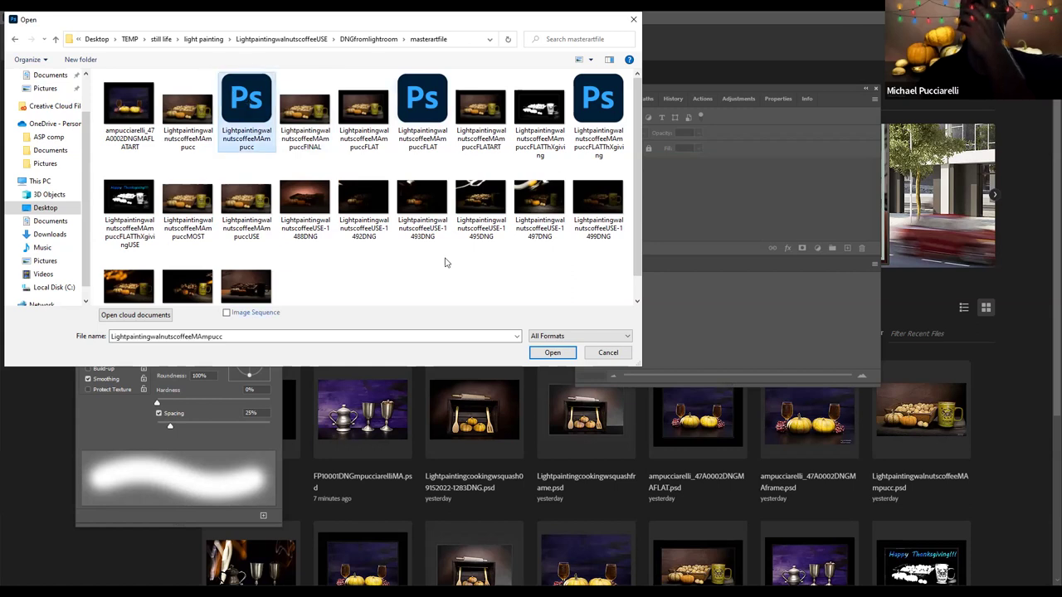
pyautogui.click(552, 353)
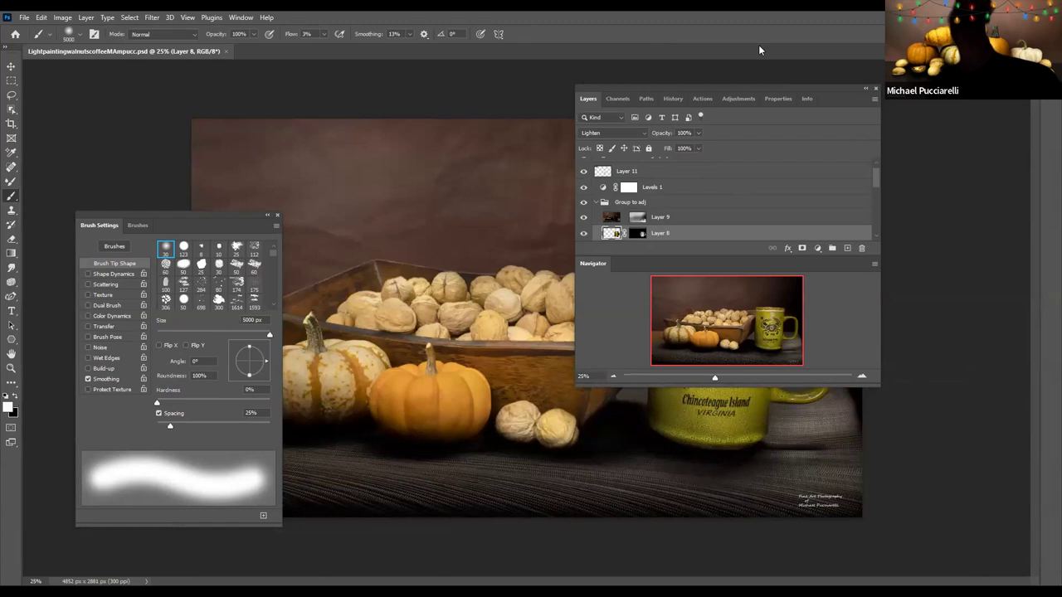
# Step: Hide the signature text layer, Layer 11 and the Levels 1 adjustment above the Group to adj group
pyautogui.scroll(-3, 663, 170)
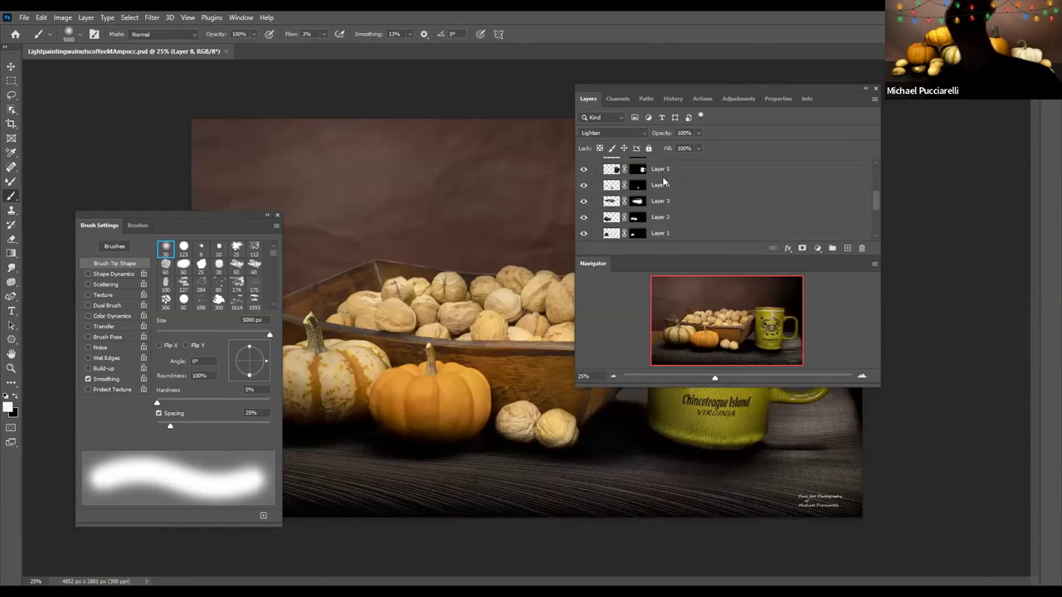
pyautogui.scroll(3, 627, 190)
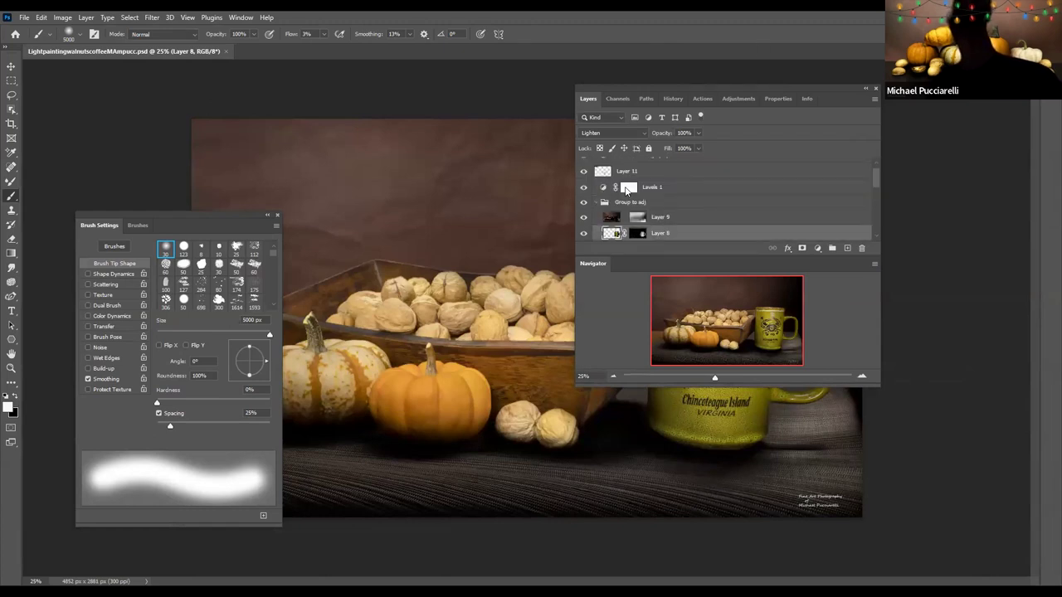
pyautogui.scroll(1, 614, 177)
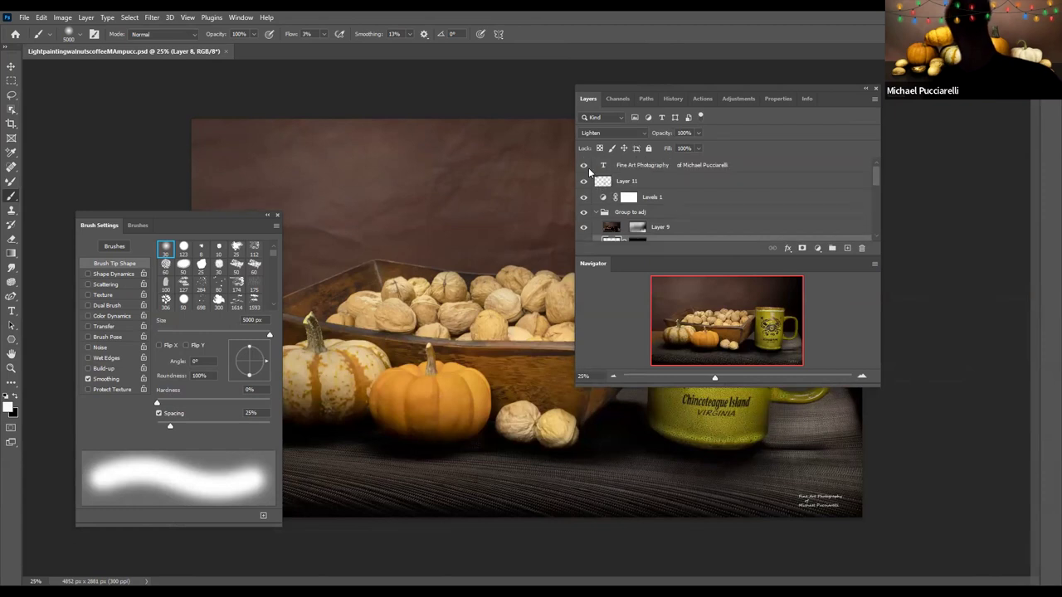
pyautogui.click(584, 165)
pyautogui.click(584, 182)
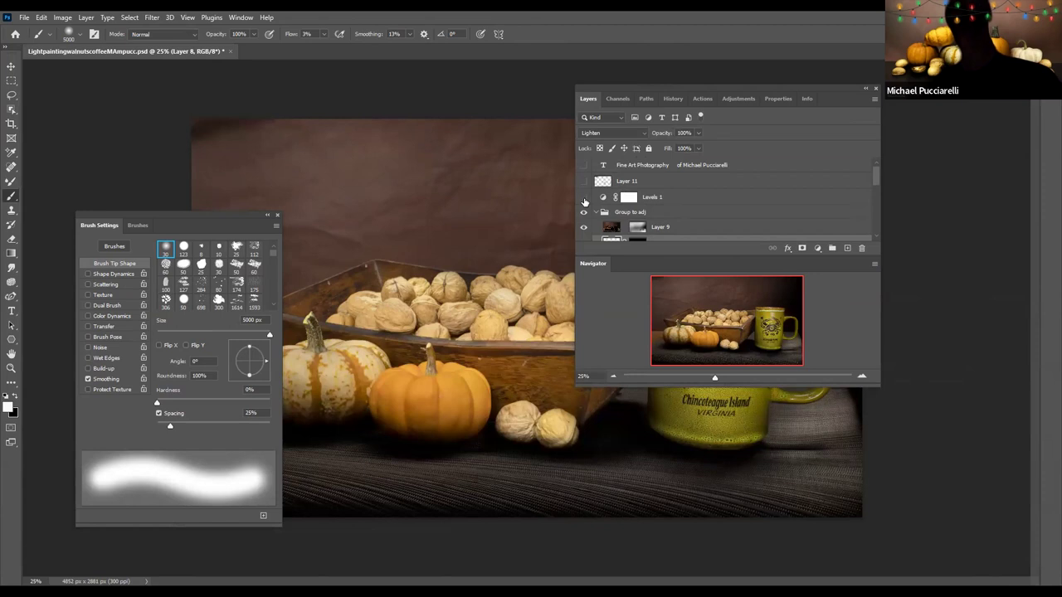
pyautogui.click(584, 199)
# Step: Hide Layer 9 down through Layer 1, and toggle the Base adjustment to compare the image with and without it
pyautogui.scroll(-1, 594, 200)
pyautogui.scroll(-1, 600, 201)
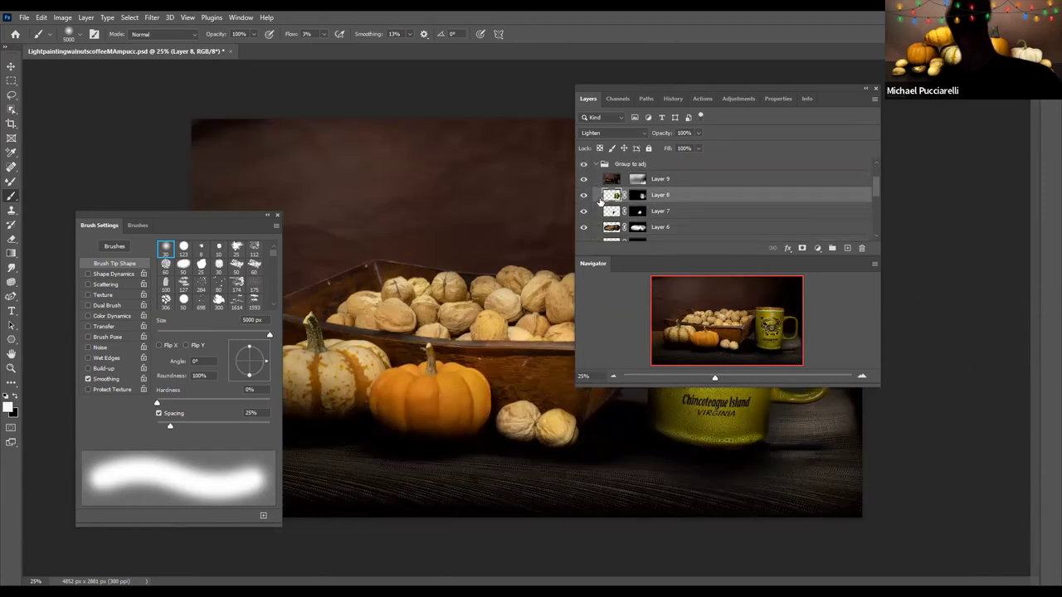
pyautogui.moveTo(584, 180)
pyautogui.mouseDown()
pyautogui.moveTo(583, 229)
pyautogui.moveTo(583, 200)
pyautogui.moveTo(608, 224)
pyautogui.moveTo(583, 181)
pyautogui.mouseUp()
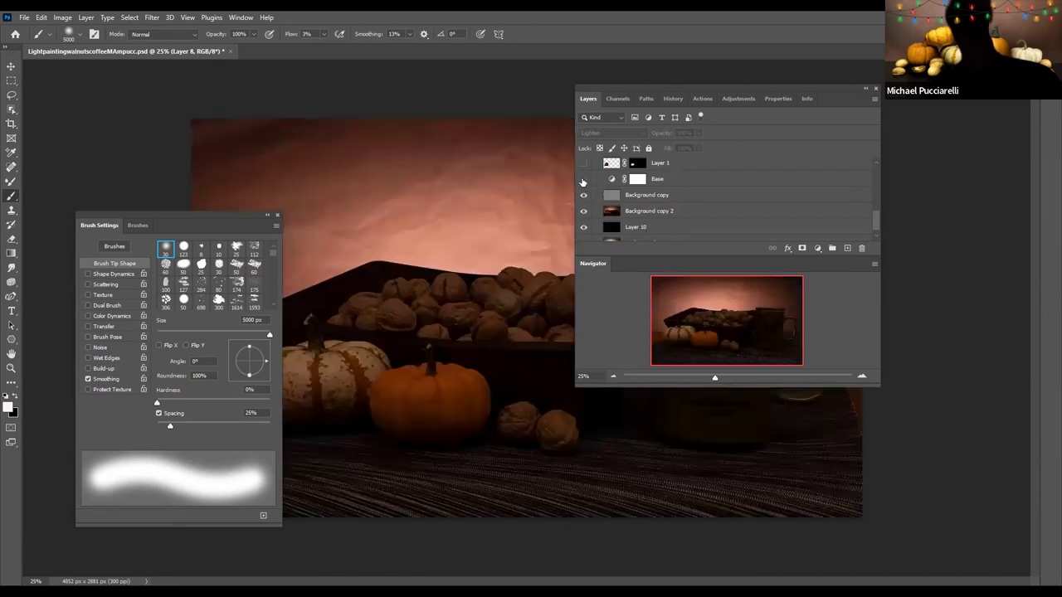
pyautogui.click(583, 182)
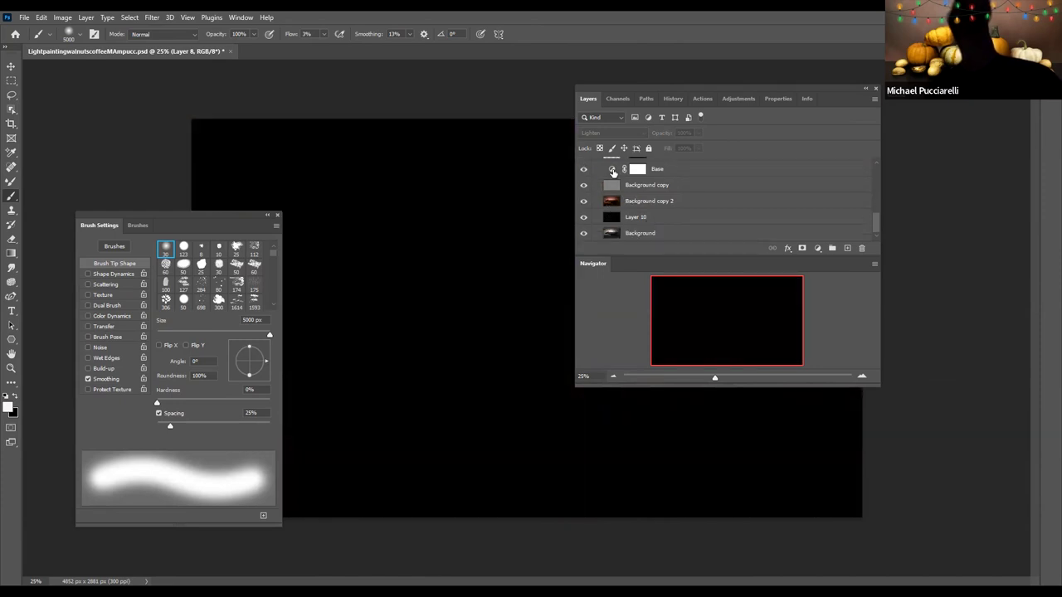
pyautogui.click(612, 169)
pyautogui.click(584, 169)
pyautogui.click(583, 169)
# Step: Collapse the expanded mfpframedev, MFP IPCFILESIZE BIGwidth and mfpCOND actions, and the whole MFP filters action set
pyautogui.click(707, 98)
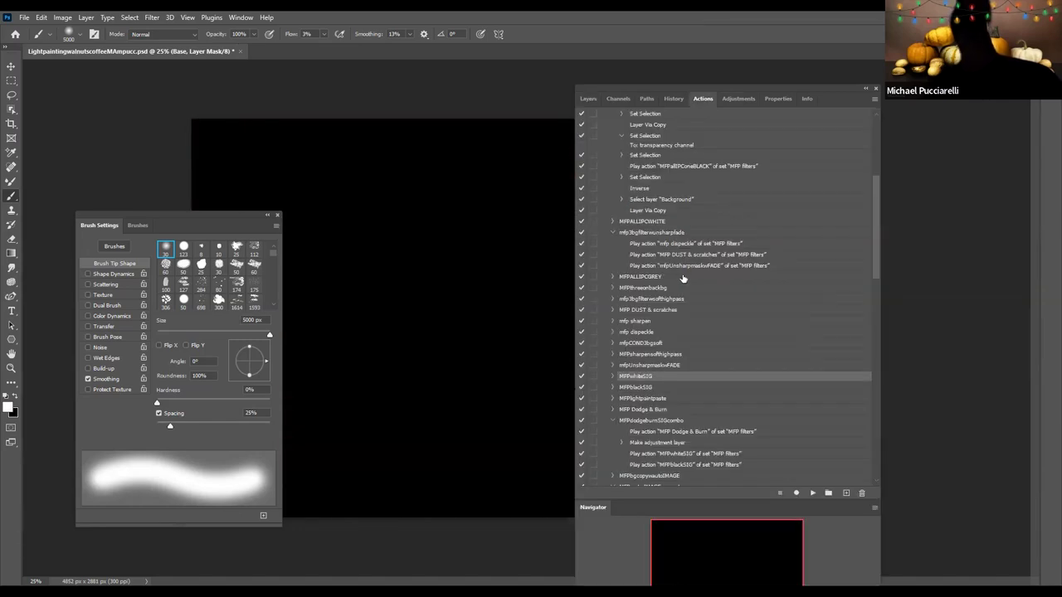
pyautogui.scroll(-3, 669, 280)
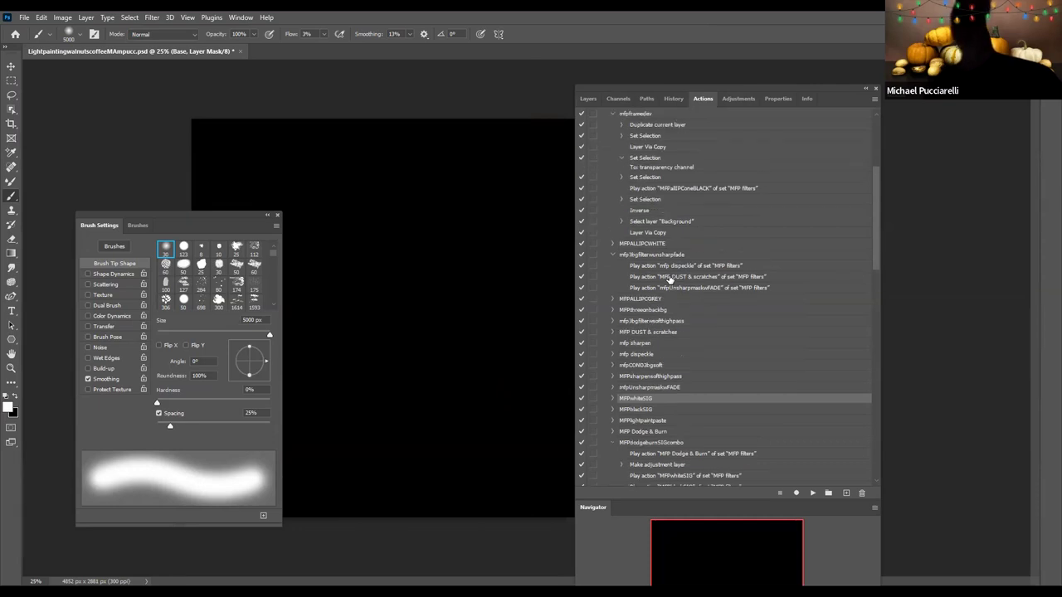
pyautogui.scroll(8, 683, 286)
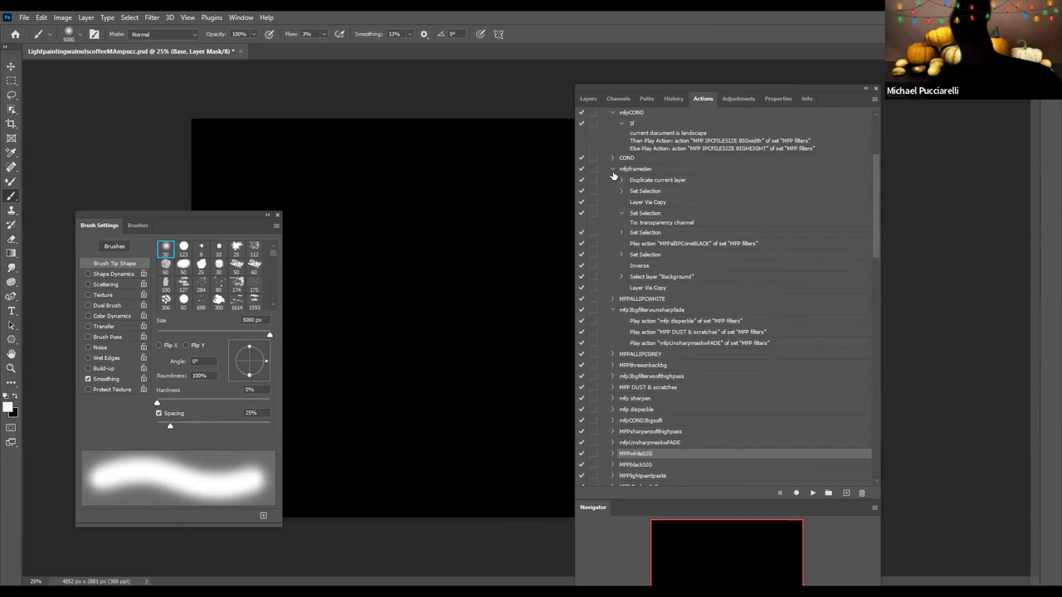
pyautogui.click(613, 171)
pyautogui.scroll(8, 615, 174)
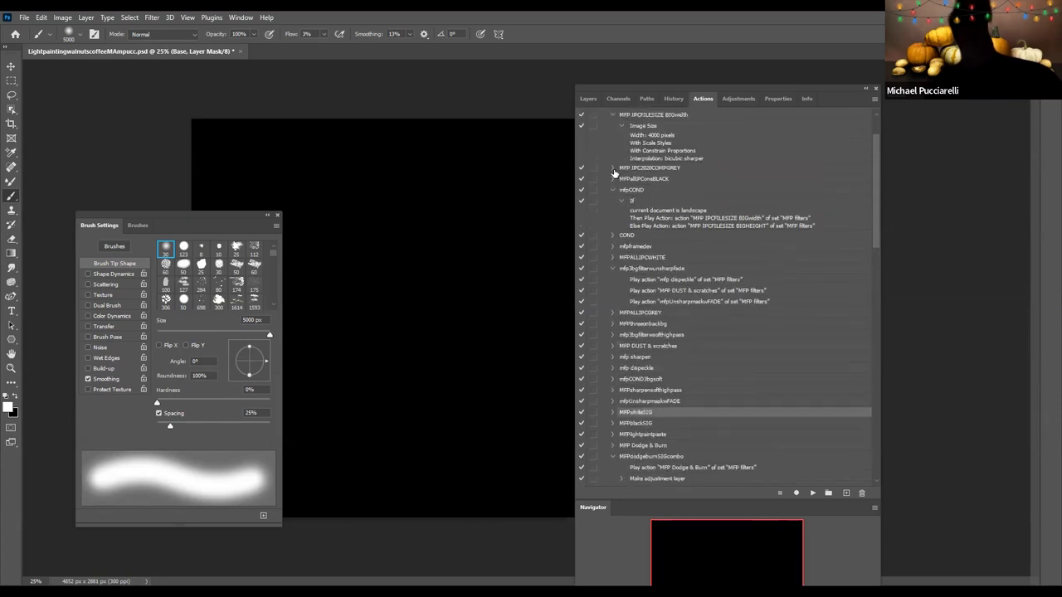
pyautogui.click(613, 158)
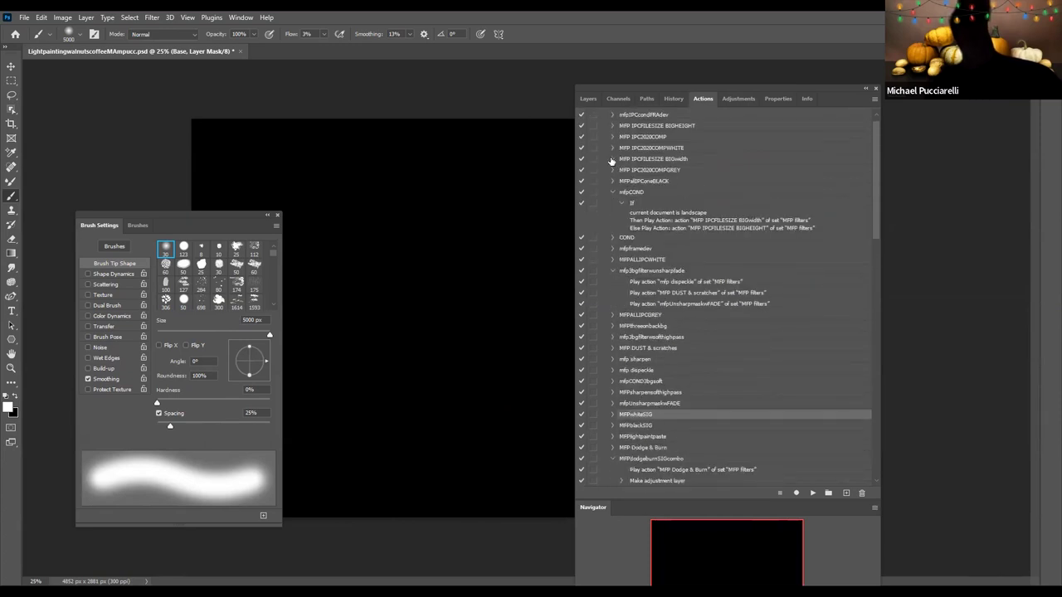
pyautogui.click(612, 191)
pyautogui.scroll(1, 624, 207)
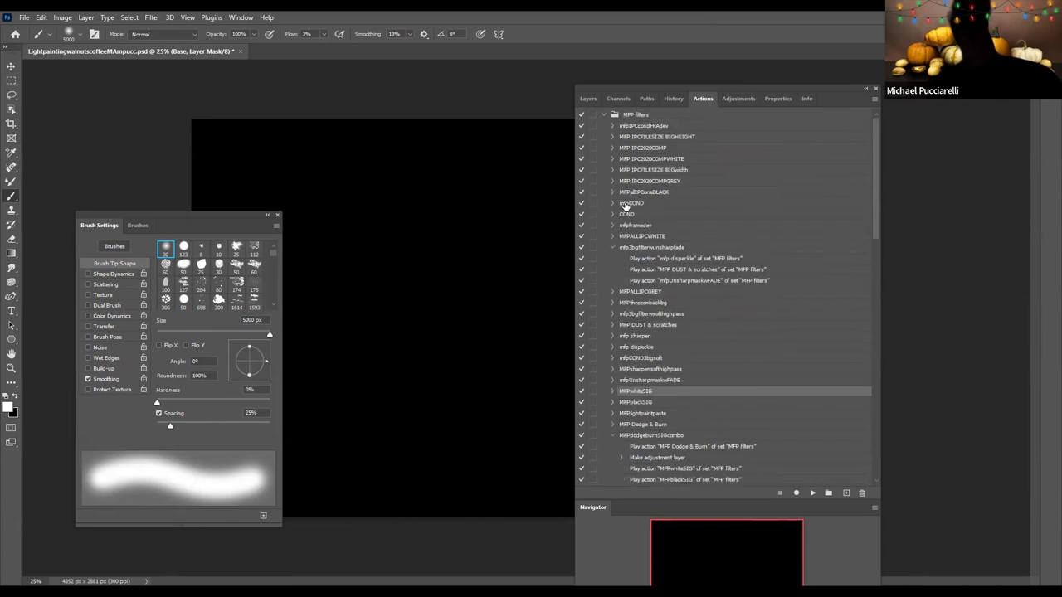
pyautogui.click(604, 114)
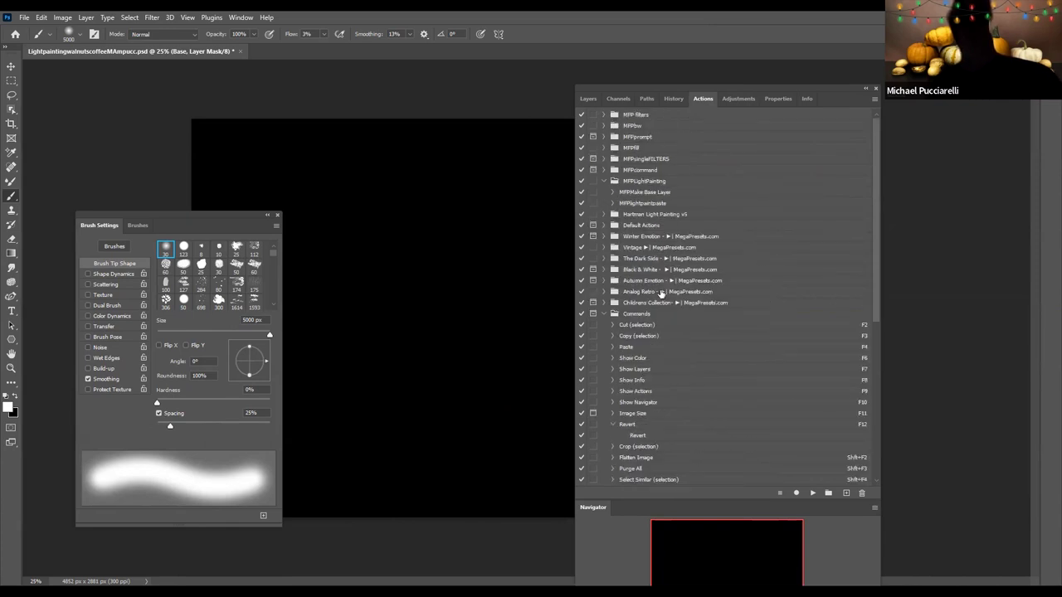
# Step: Run the MFPMake Base Layer action with Layer 10 selected, continuing past the unavailable command
pyautogui.click(655, 194)
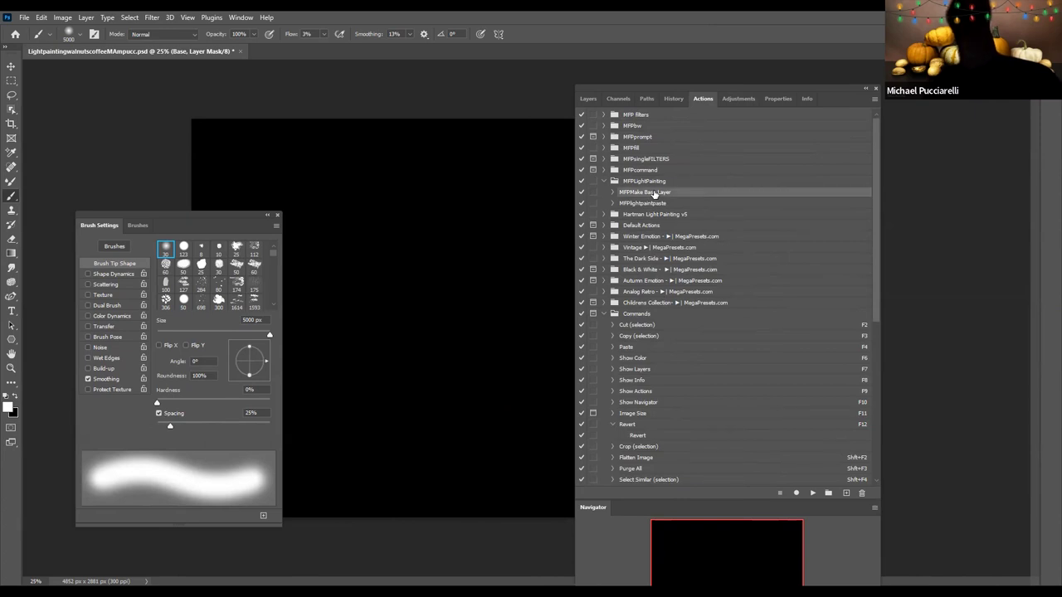
pyautogui.click(588, 98)
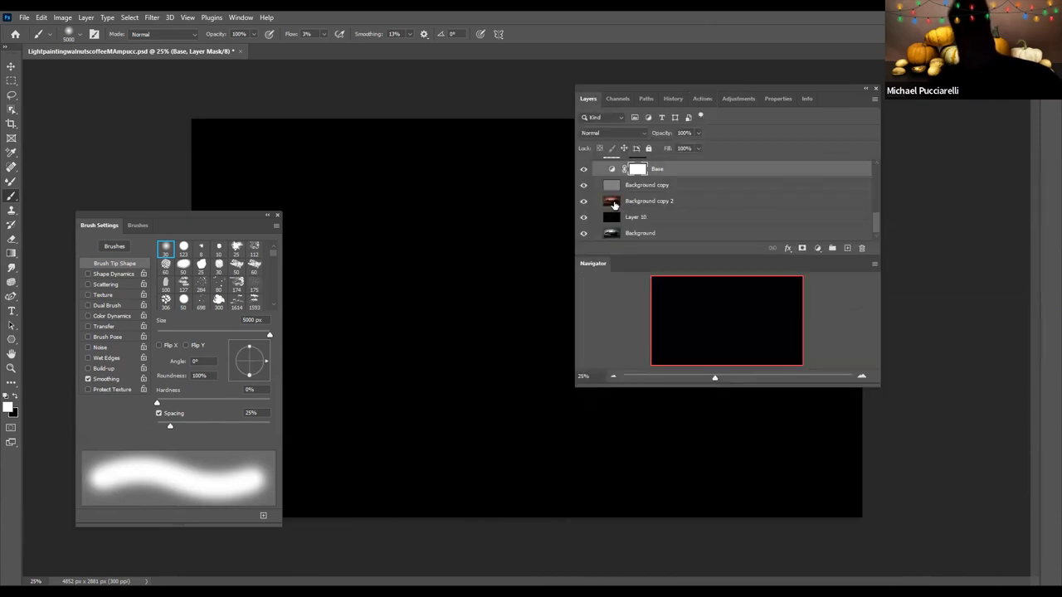
pyautogui.click(612, 217)
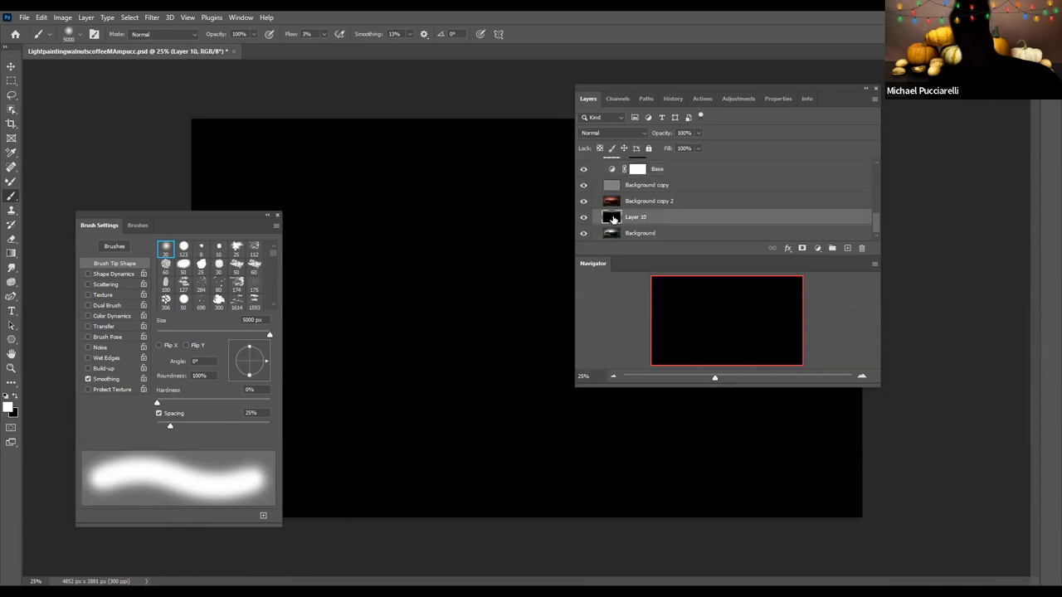
pyautogui.click(702, 99)
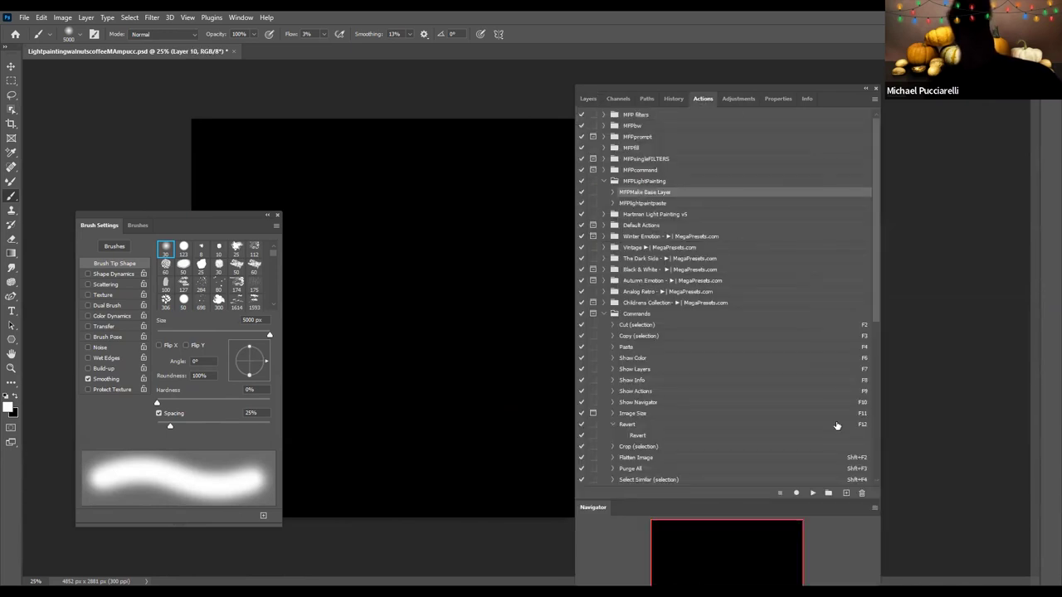
pyautogui.click(813, 493)
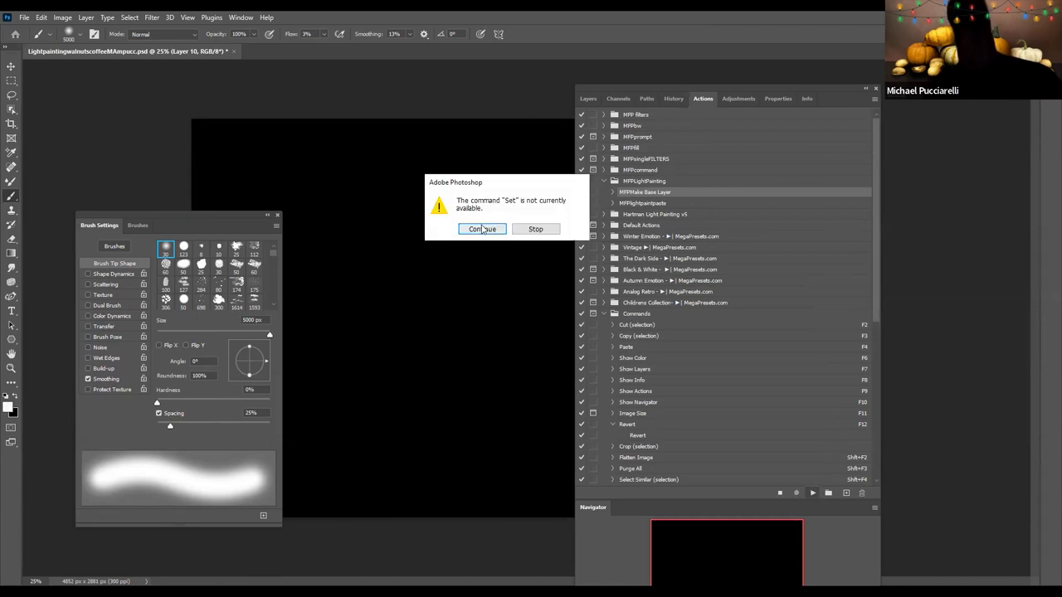
pyautogui.click(483, 229)
# Step: Examine the output levels of the Base adjustment directly above Layer 10
pyautogui.click(587, 99)
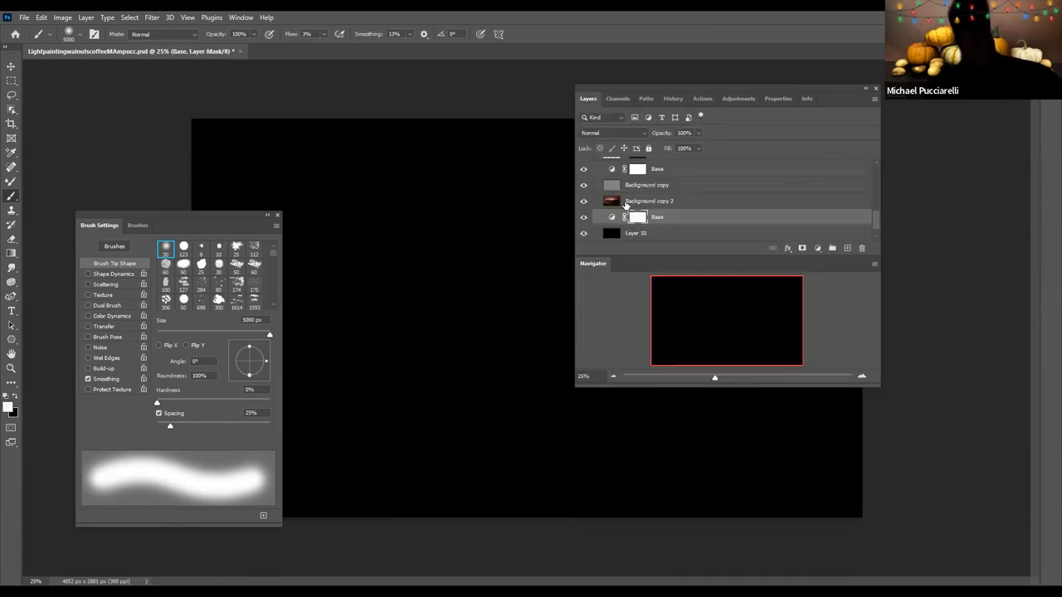
pyautogui.click(613, 219)
pyautogui.click(613, 203)
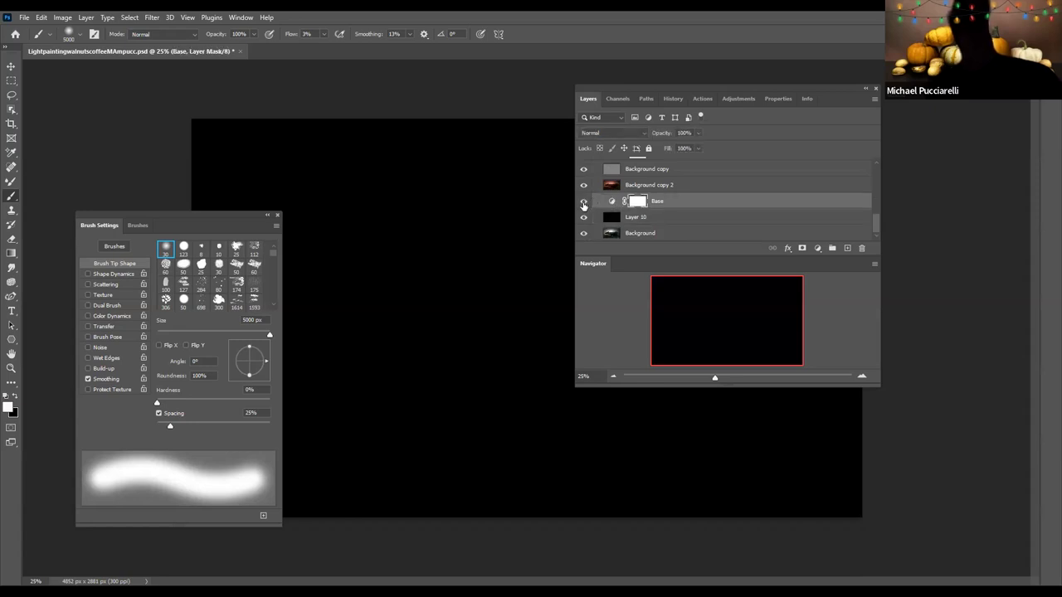
pyautogui.click(608, 219)
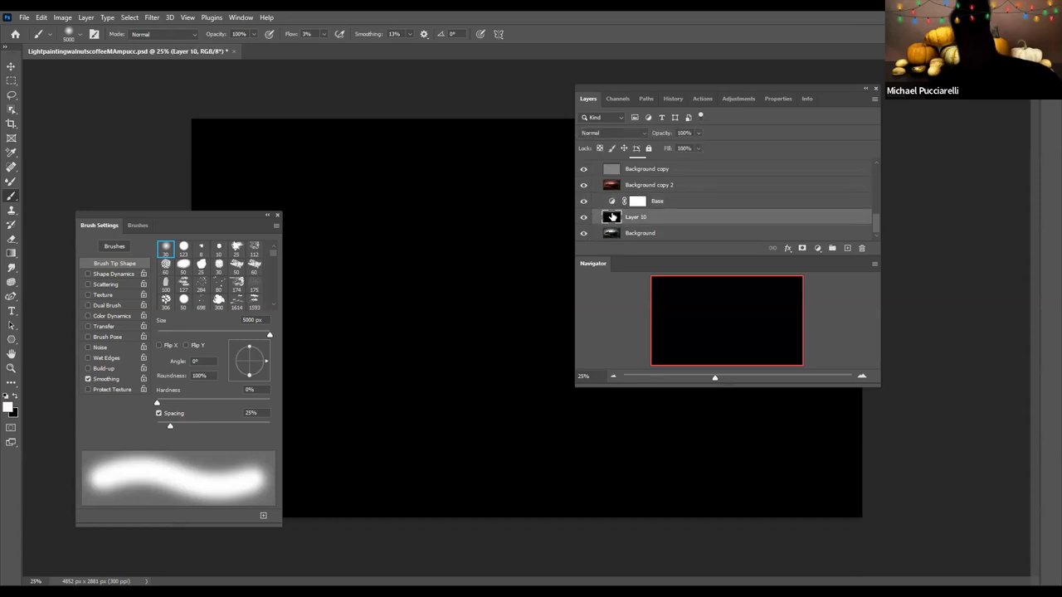
pyautogui.click(612, 201)
pyautogui.doubleClick(612, 200)
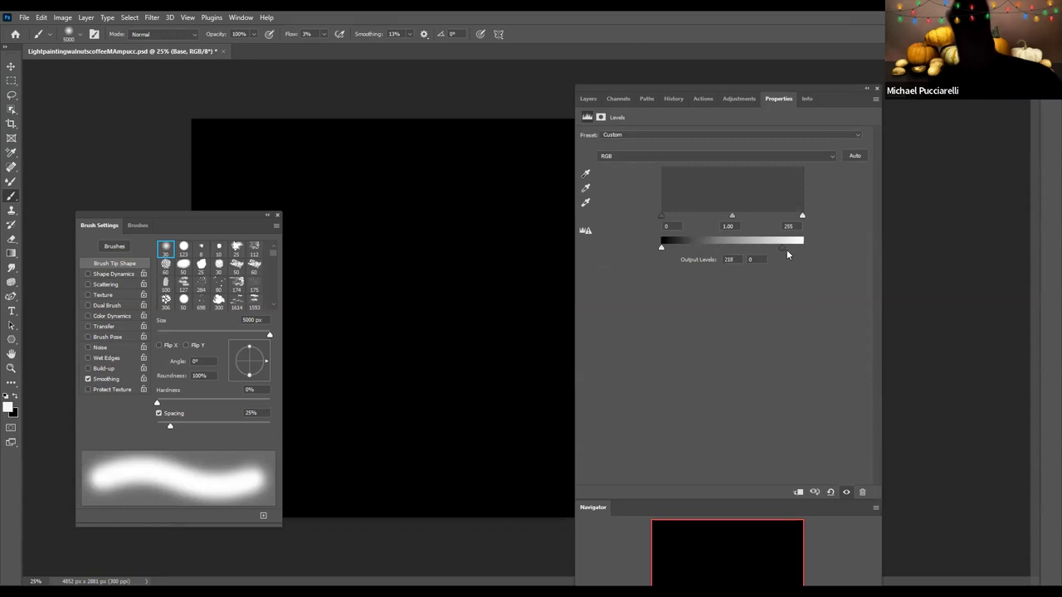
pyautogui.click(592, 101)
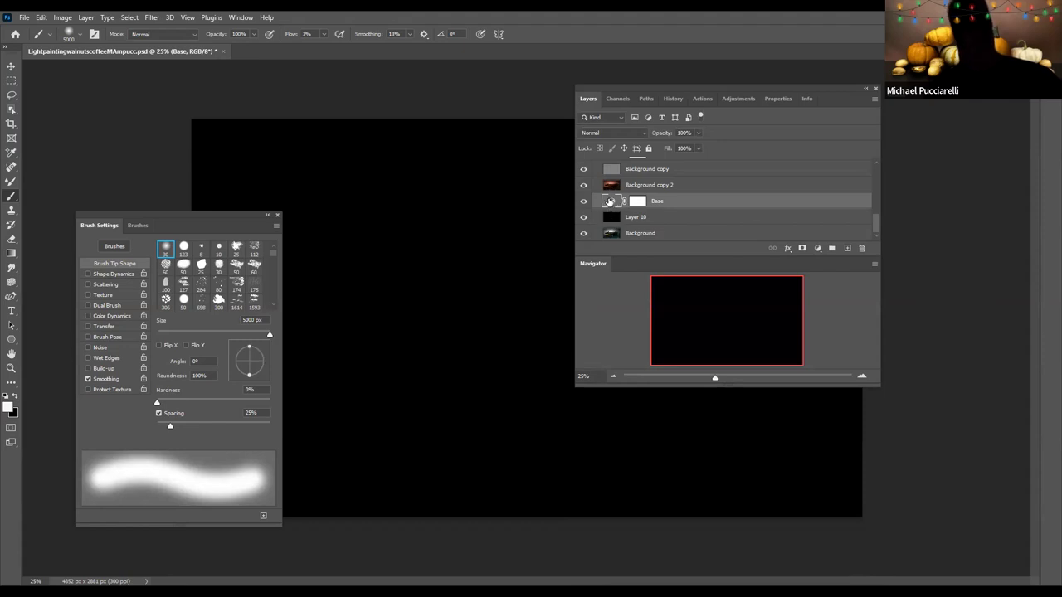
pyautogui.doubleClick(608, 202)
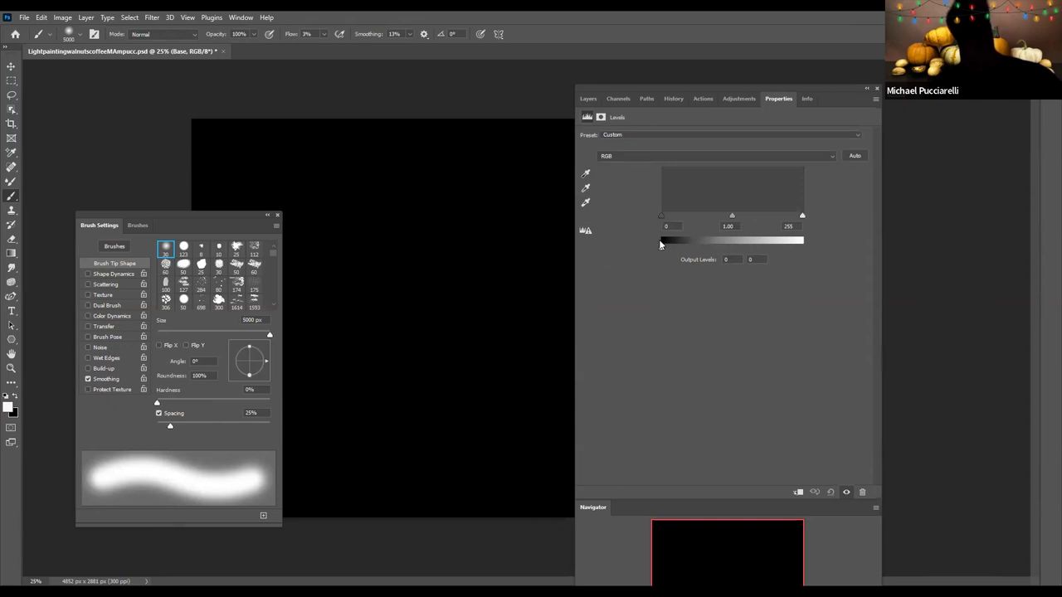
pyautogui.click(588, 98)
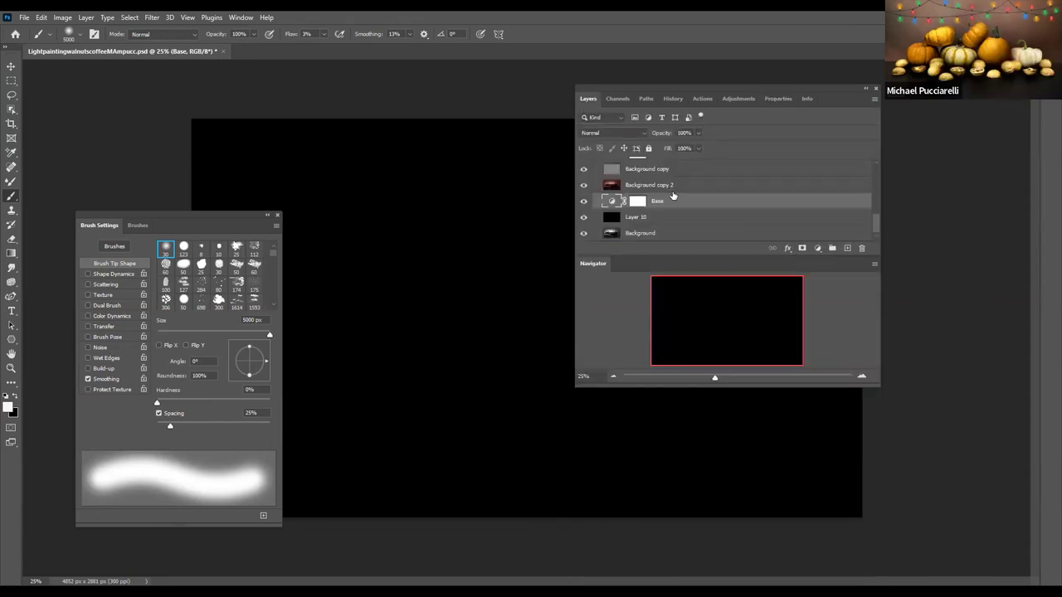
# Step: Review the lower layer stack, selecting Background copy, Background copy 2 and the Base adjustment below Layer 1
pyautogui.scroll(1, 611, 204)
pyautogui.click(611, 203)
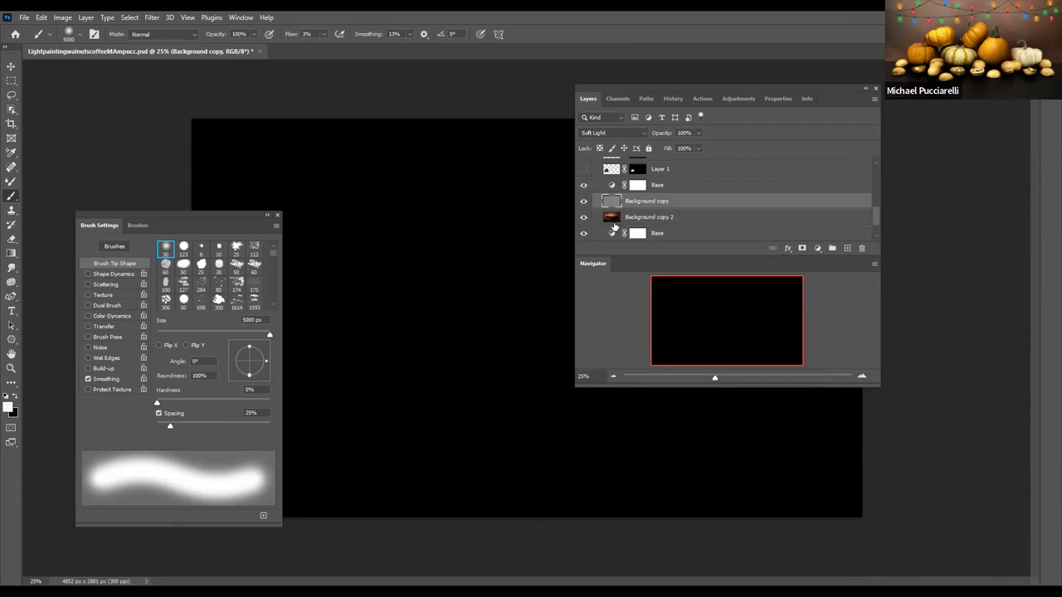
pyautogui.click(611, 222)
pyautogui.scroll(2, 611, 222)
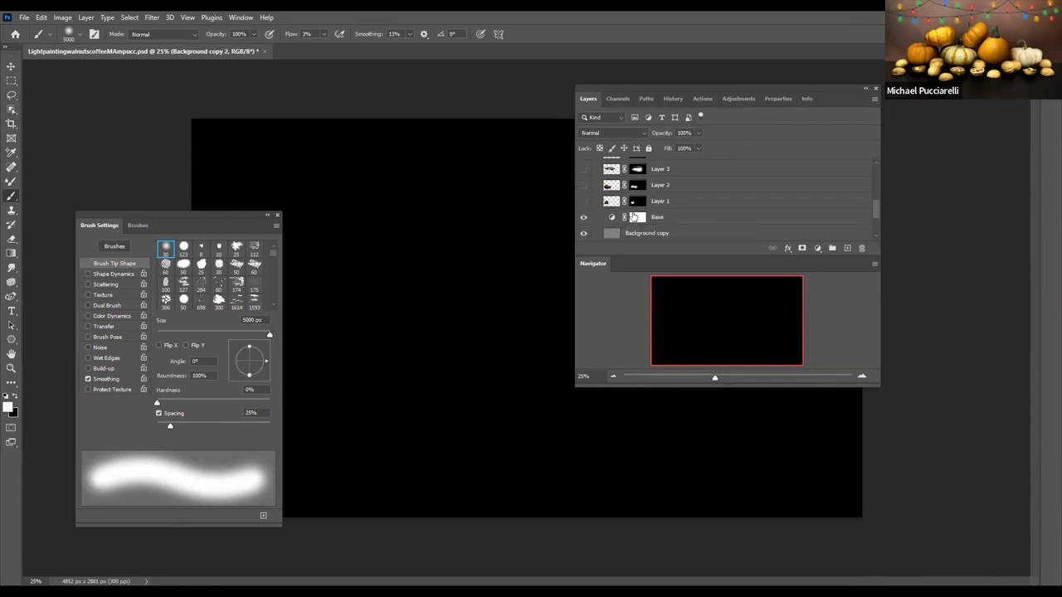
pyautogui.click(610, 217)
pyautogui.click(612, 218)
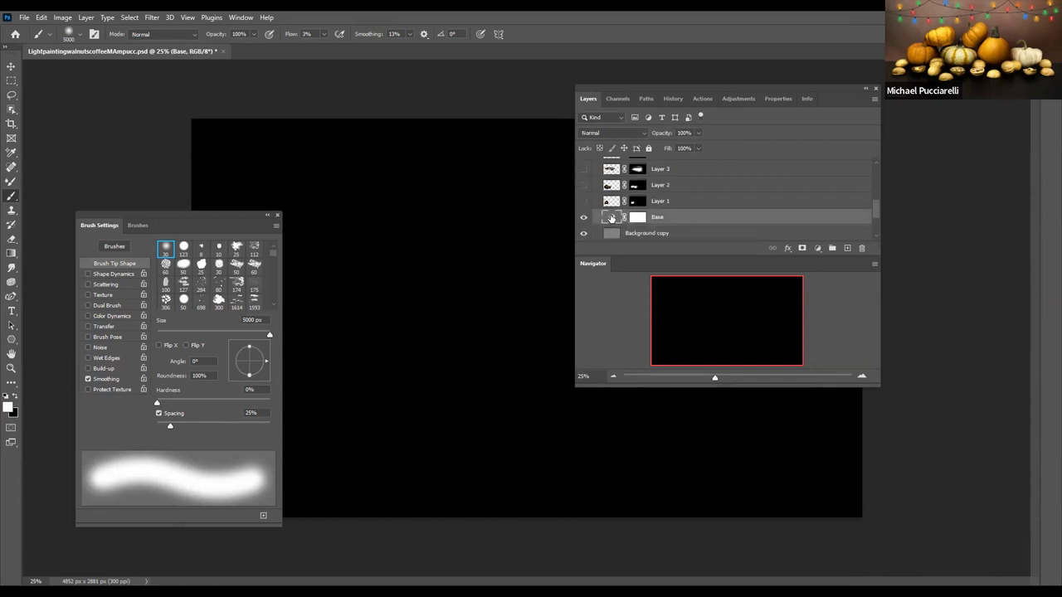
pyautogui.scroll(-2, 638, 221)
pyautogui.scroll(1, 656, 225)
pyautogui.scroll(-3, 656, 225)
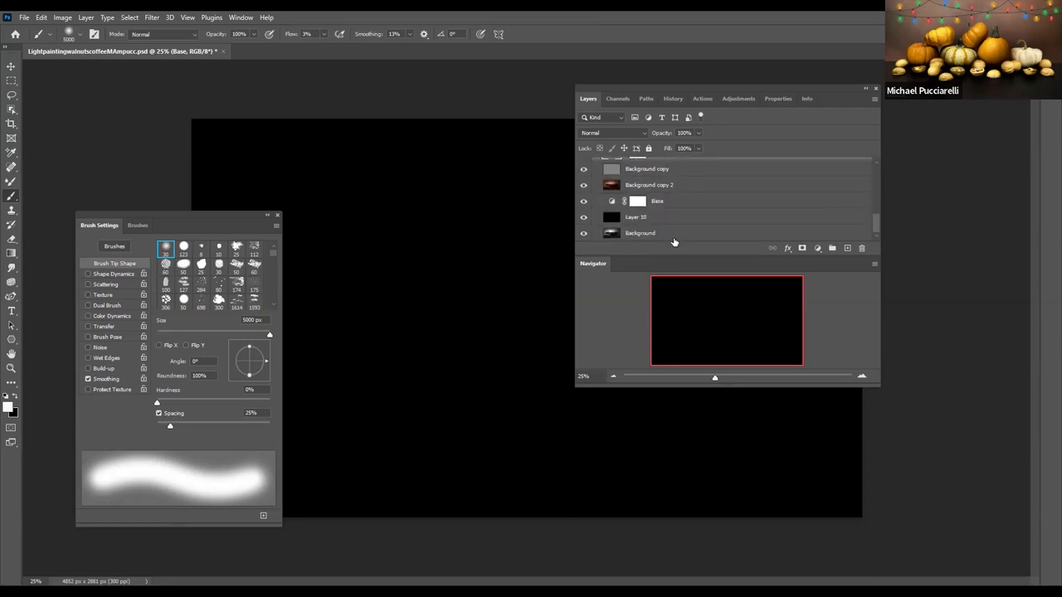
# Step: Delete the Base adjustment directly above Layer 10
pyautogui.scroll(4, 647, 226)
pyautogui.scroll(-3, 643, 222)
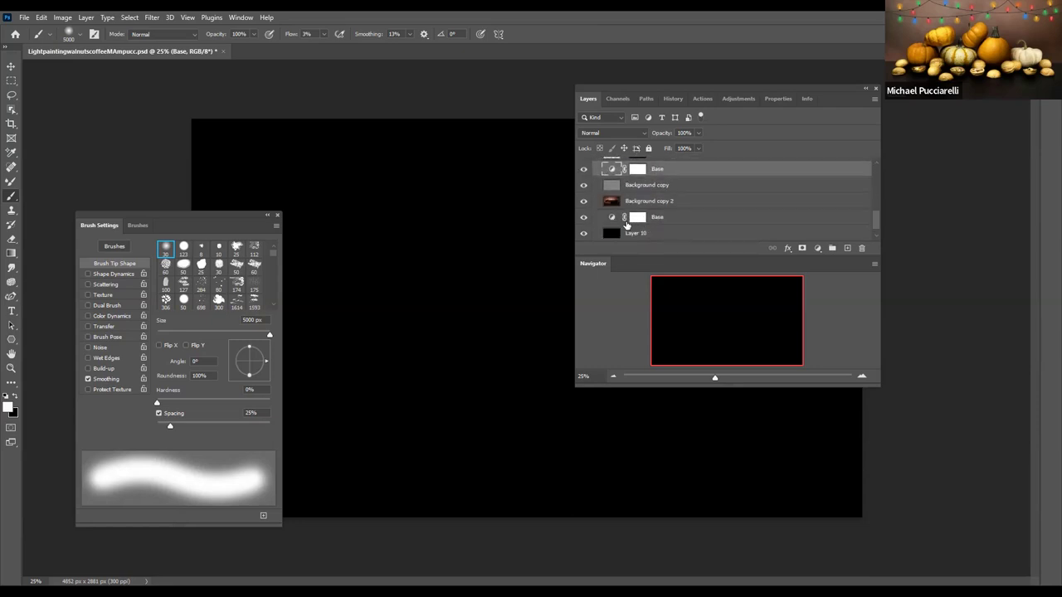
pyautogui.click(611, 218)
pyautogui.click(612, 217)
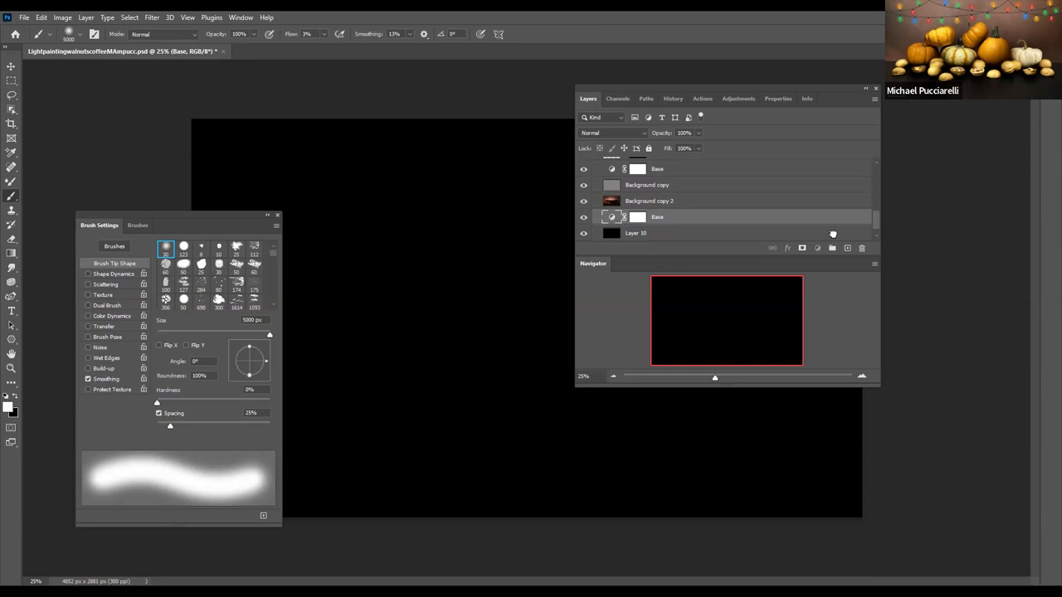
pyautogui.click(862, 248)
# Step: Test the Base adjustment below Layer 1 by toggling its visibility, raising its black output level to 50 and returning it to 0
pyautogui.scroll(3, 802, 233)
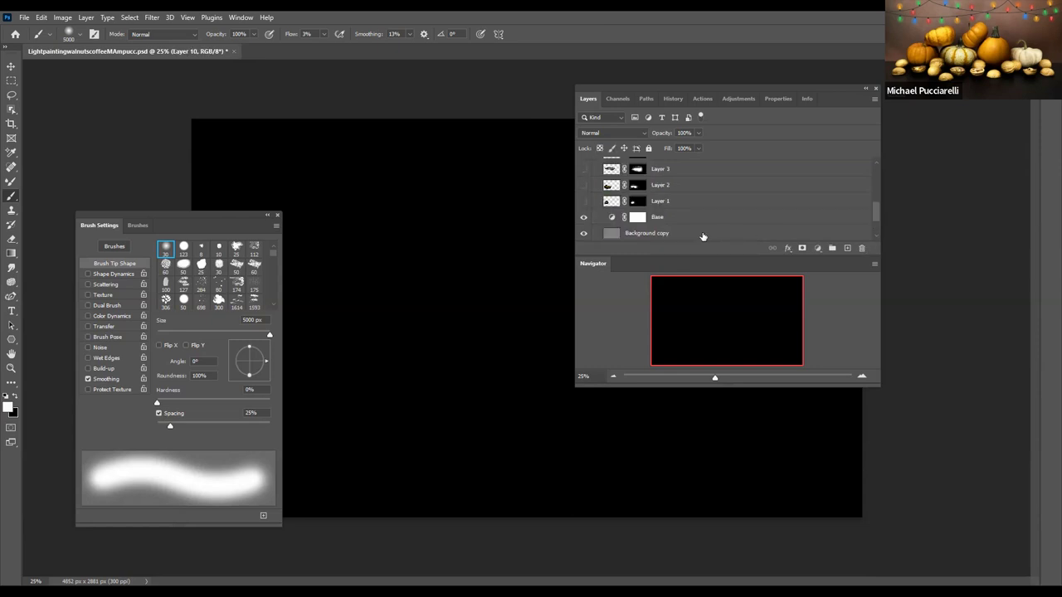
pyautogui.click(614, 217)
pyautogui.click(583, 217)
pyautogui.click(584, 216)
pyautogui.click(612, 217)
pyautogui.hotkey('ctrl', 'l')
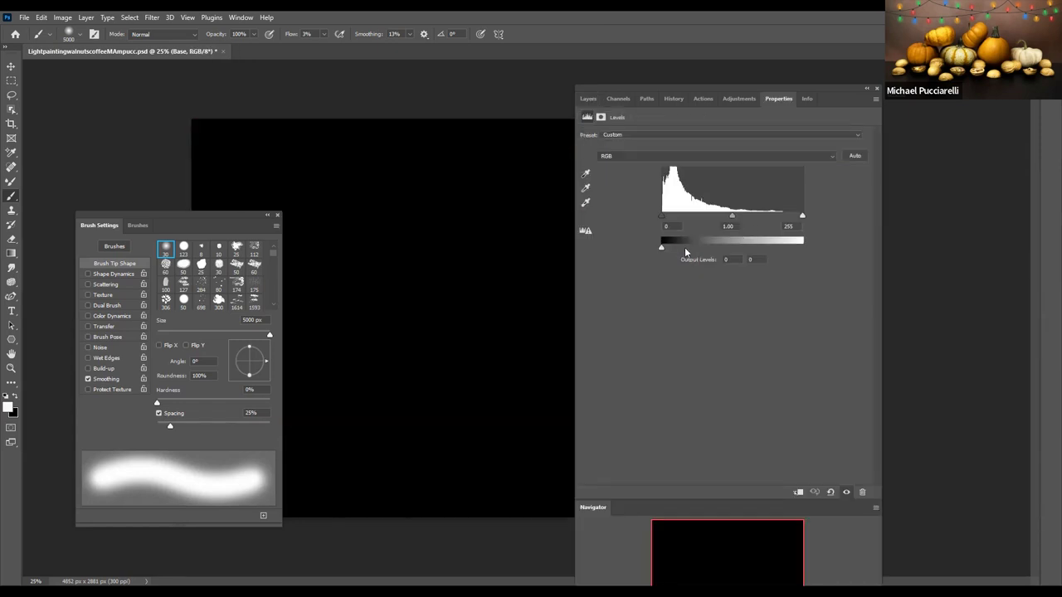
pyautogui.moveTo(668, 249); pyautogui.dragTo(687, 246)
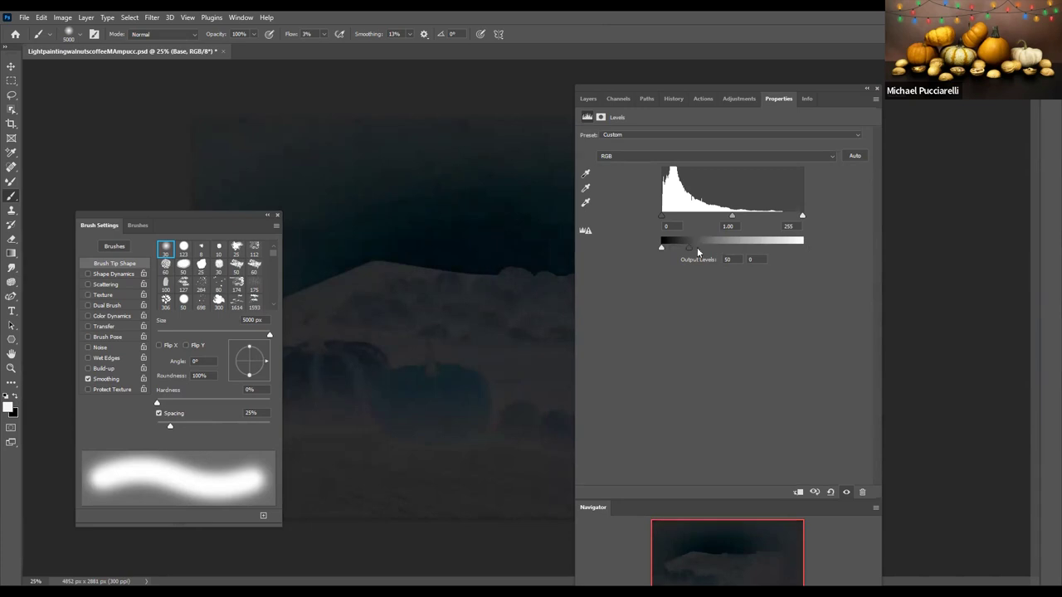
pyautogui.moveTo(687, 249); pyautogui.dragTo(653, 228)
pyautogui.click(587, 99)
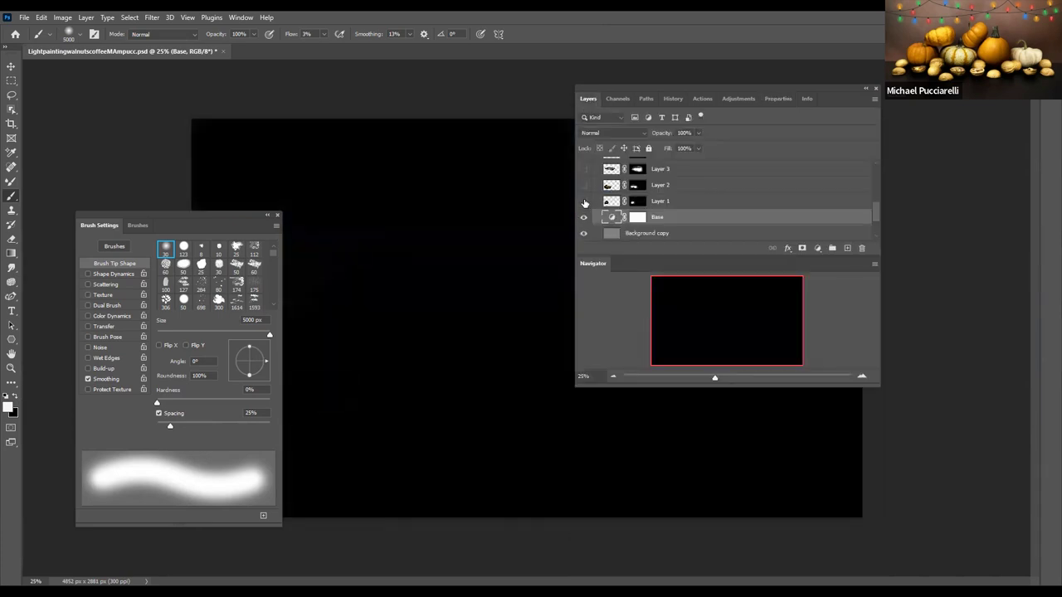
# Step: Show Layer 1, move the floating panels clear of the striped pumpkin, and select Layer 1's mask
pyautogui.click(583, 202)
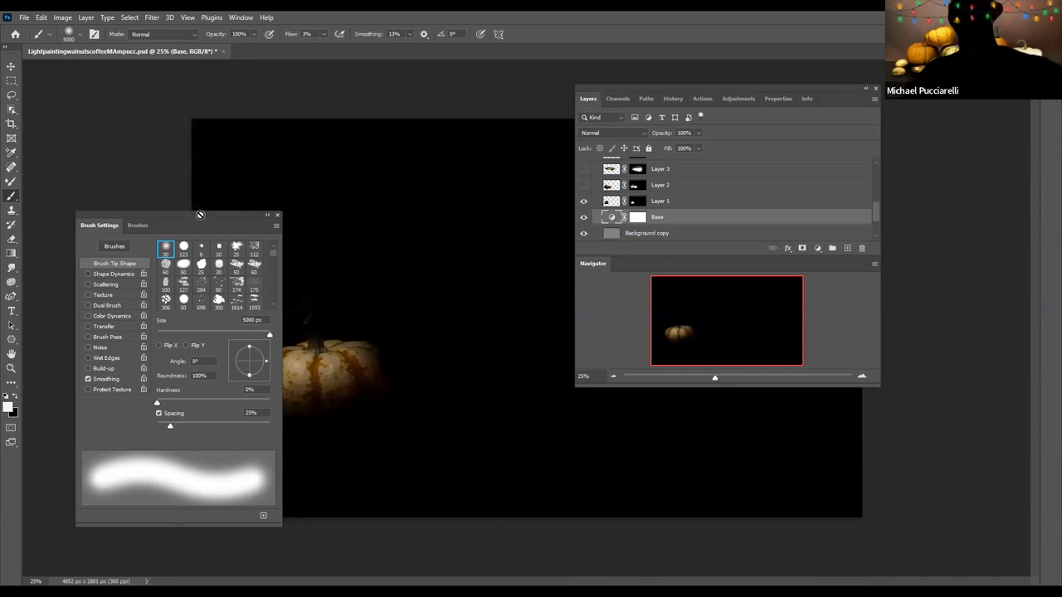
pyautogui.moveTo(200, 216); pyautogui.dragTo(18, 216)
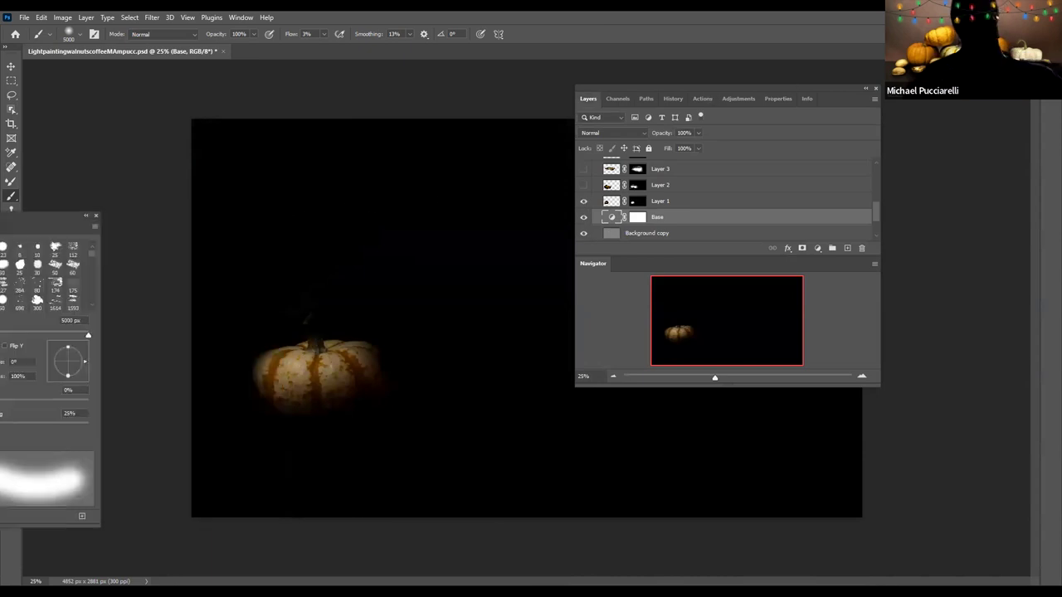
pyautogui.moveTo(630, 88); pyautogui.dragTo(860, 77)
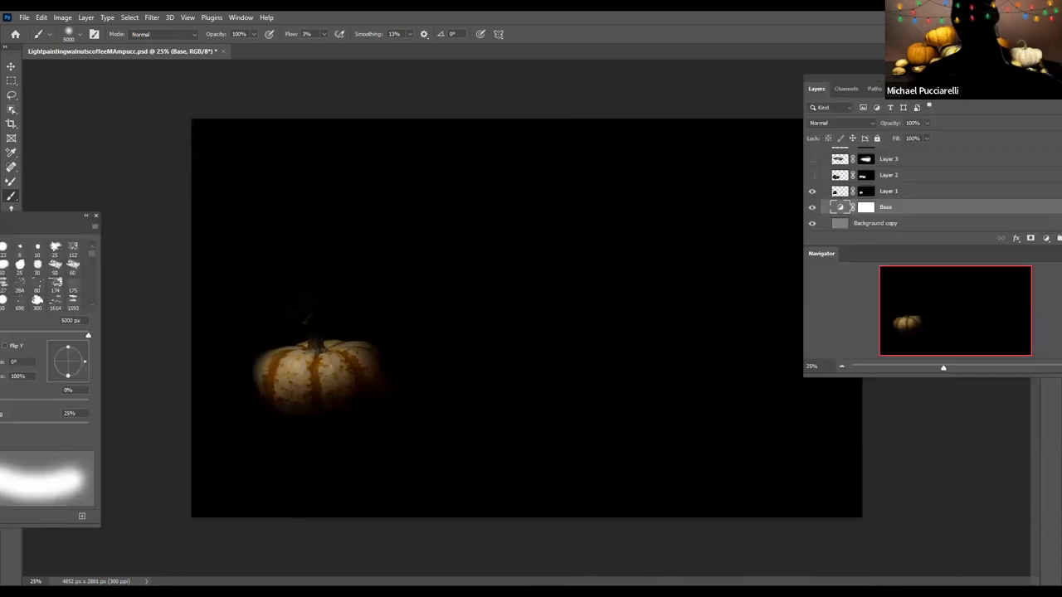
pyautogui.click(864, 193)
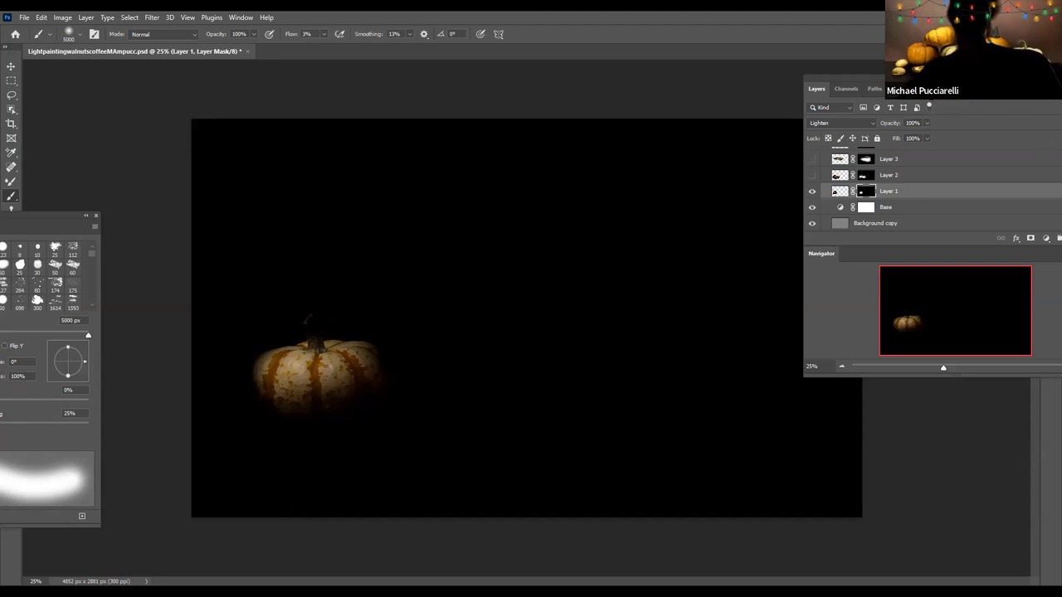
# Step: Examine the MFPlightpaintpaste action and the Paste Special options
pyautogui.hotkey('alt', 'F9')
pyautogui.click(892, 193)
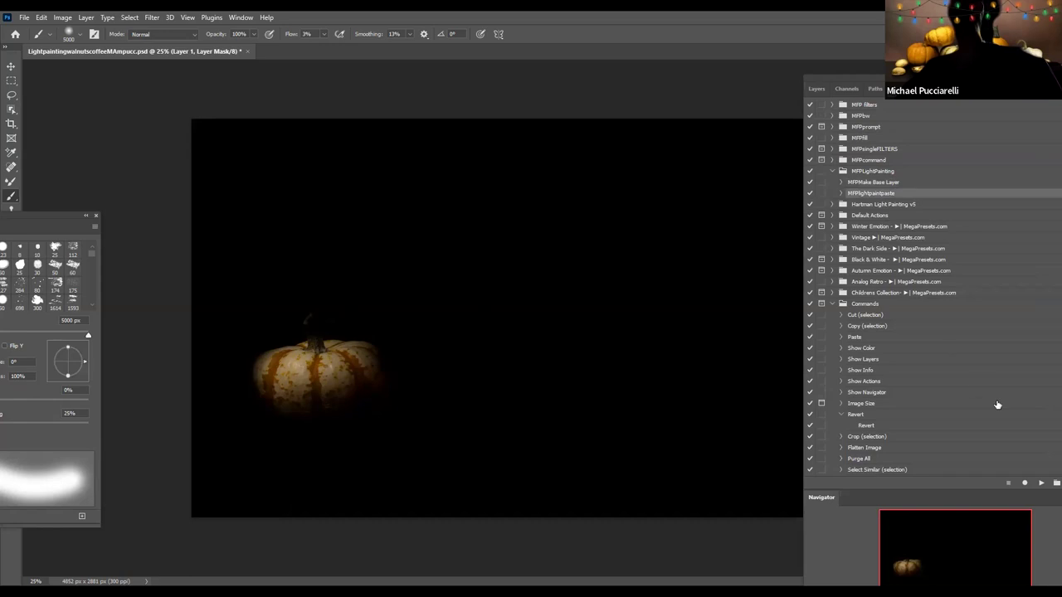
pyautogui.click(41, 17)
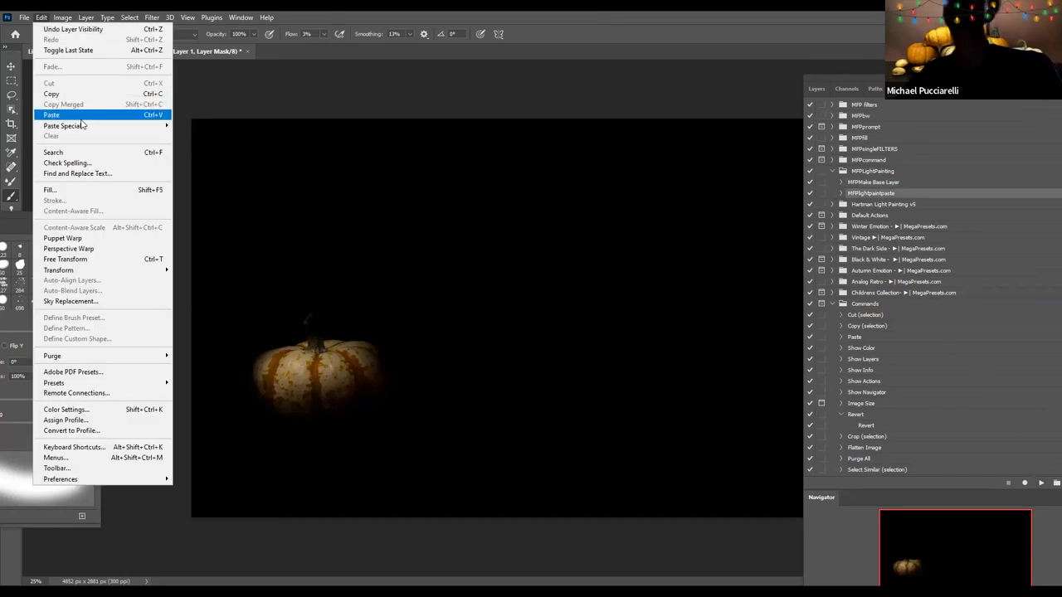
pyautogui.moveTo(84, 129)
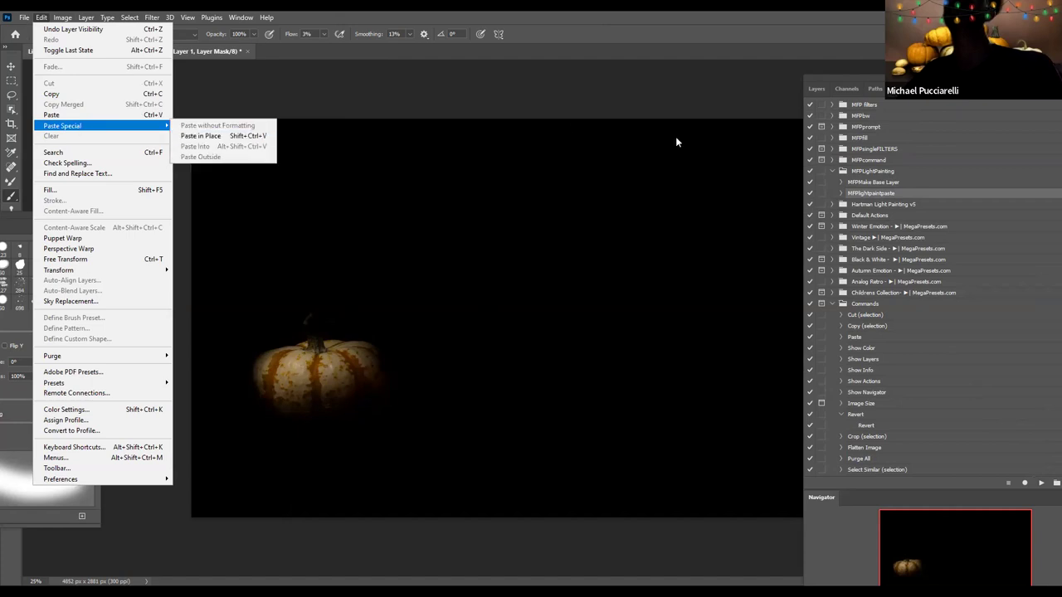
pyautogui.click(814, 88)
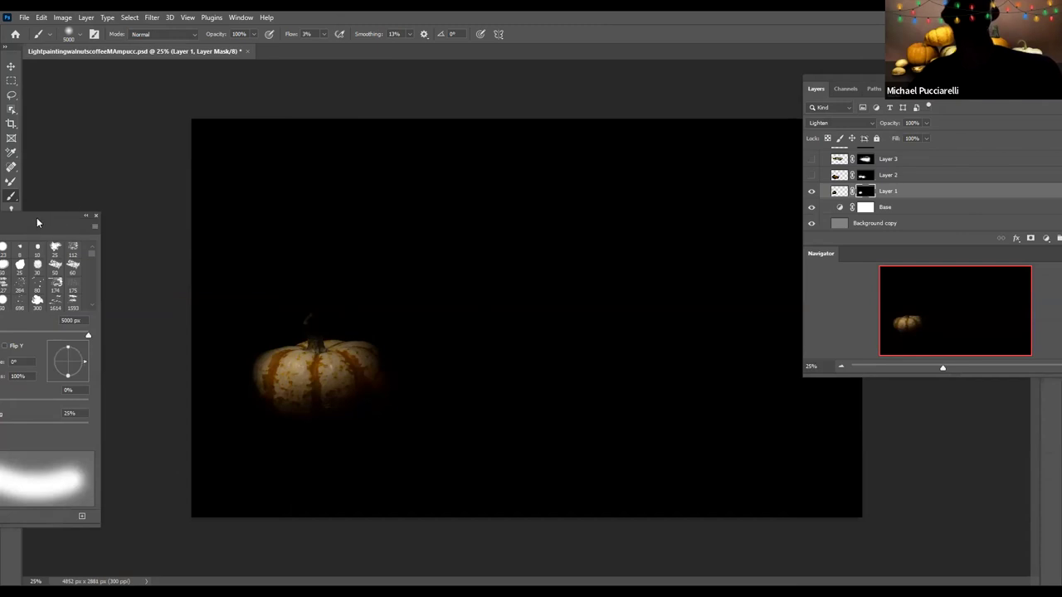
# Step: Reduce the brush size to 500 px and move the Brush Settings panel clear of the striped pumpkin
pyautogui.press('F5')
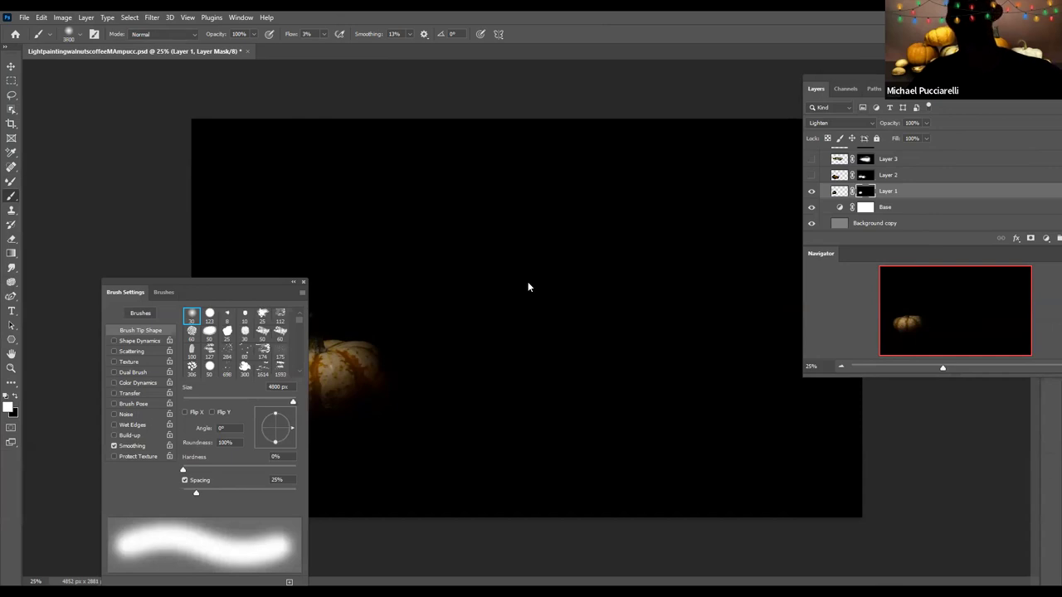
pyautogui.press('[')
pyautogui.press('[')
pyautogui.press('[')
pyautogui.press('[')
pyautogui.press('[')
pyautogui.press('[')
pyautogui.press('[')
pyautogui.press('[')
pyautogui.press('[')
pyautogui.moveTo(240, 281)
pyautogui.mouseDown()
pyautogui.moveTo(134, 262)
pyautogui.moveTo(244, 268)
pyautogui.mouseUp()
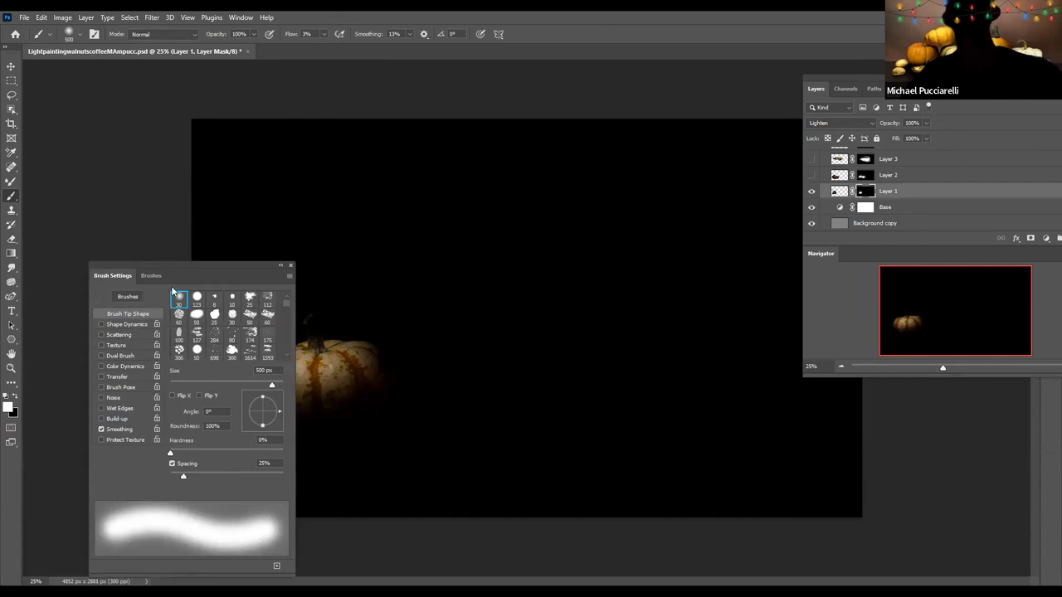
pyautogui.moveTo(186, 263); pyautogui.dragTo(96, 478)
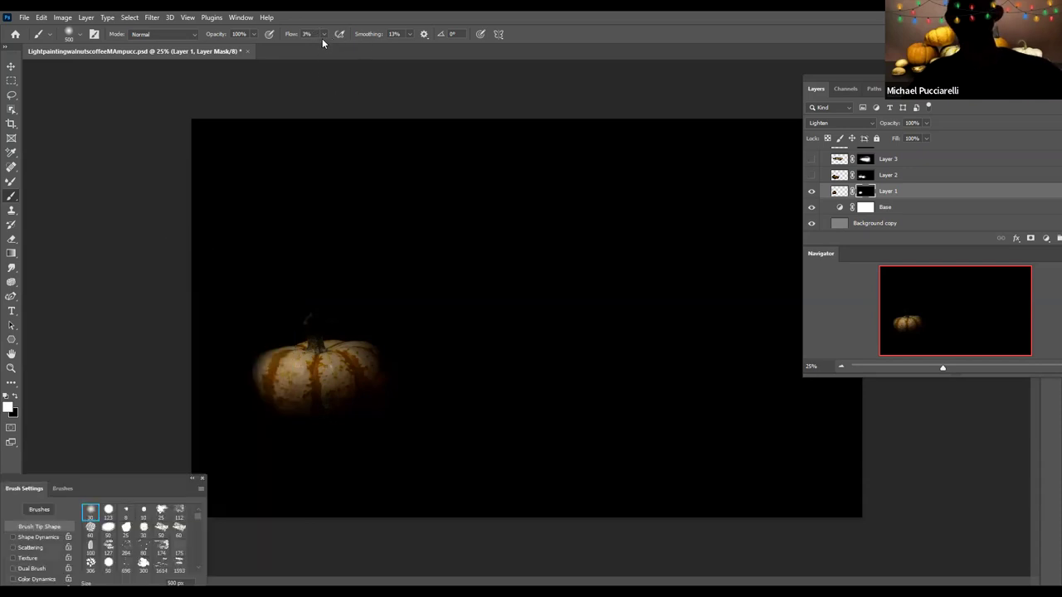
# Step: Set the brush flow to 17% and ready the Brush tool with a black foreground on Layer 1's mask
pyautogui.click(323, 34)
pyautogui.moveTo(326, 47); pyautogui.dragTo(330, 48)
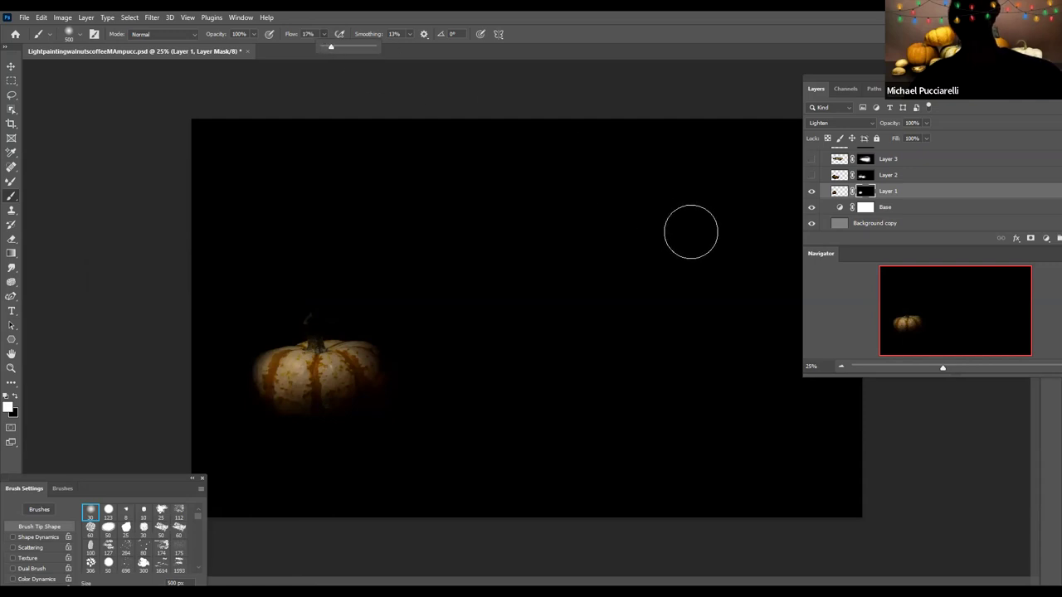
pyautogui.click(869, 193)
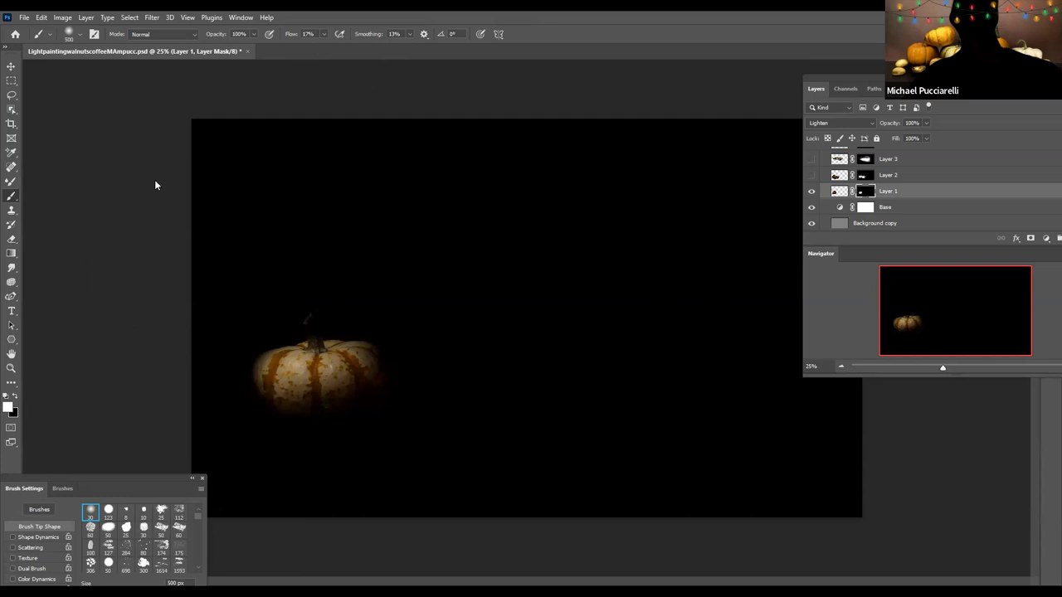
pyautogui.rightClick(13, 197)
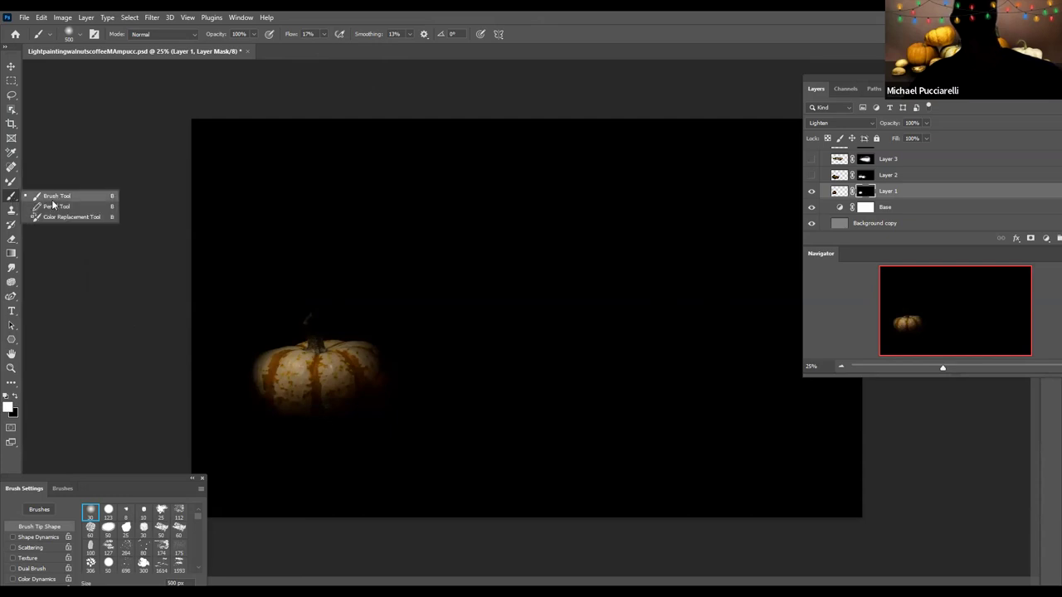
pyautogui.click(54, 196)
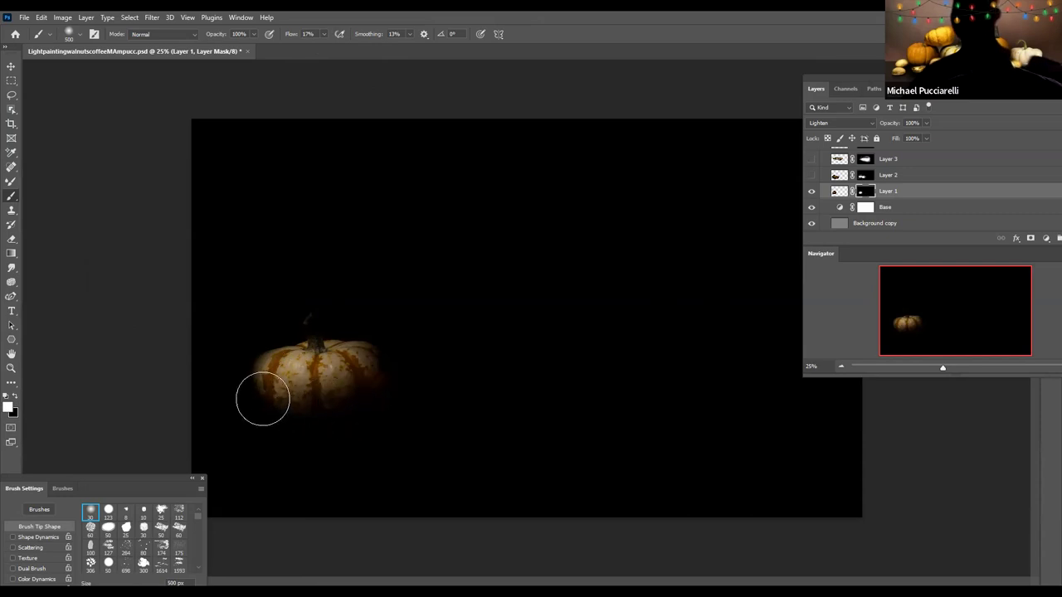
pyautogui.press('x')
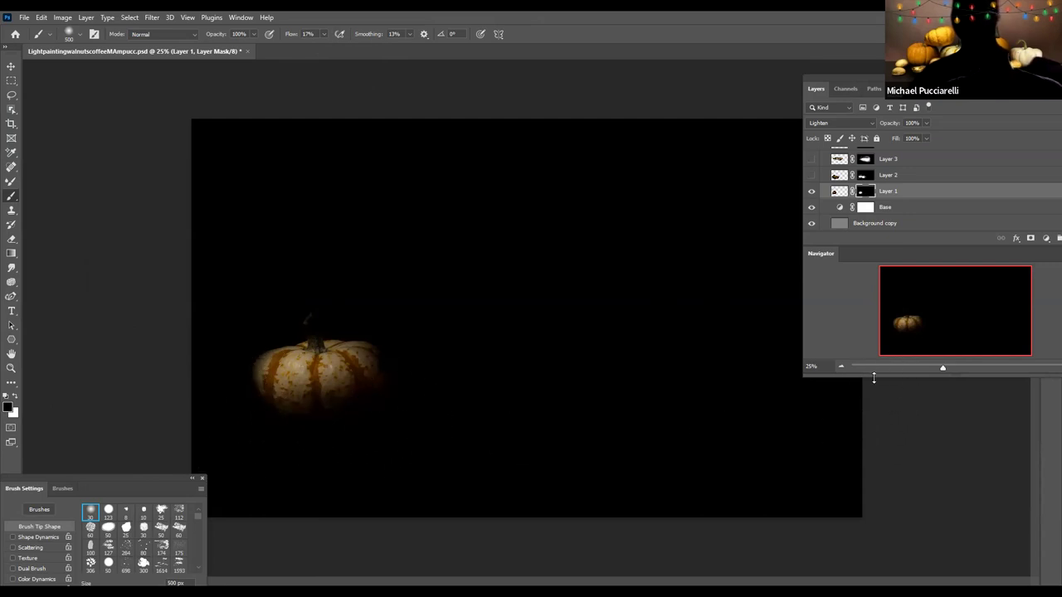
# Step: Hide all layers beneath Layer 1, from the Base adjustment down to Background
pyautogui.scroll(-2, 904, 188)
pyautogui.moveTo(811, 175); pyautogui.dragTo(813, 222)
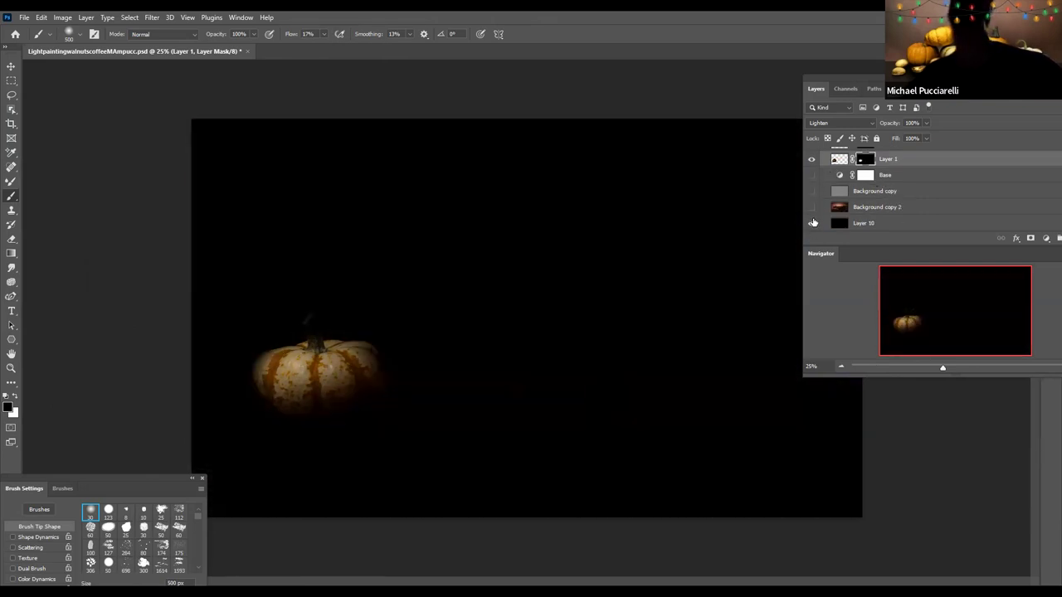
pyautogui.click(813, 223)
pyautogui.scroll(-1, 811, 224)
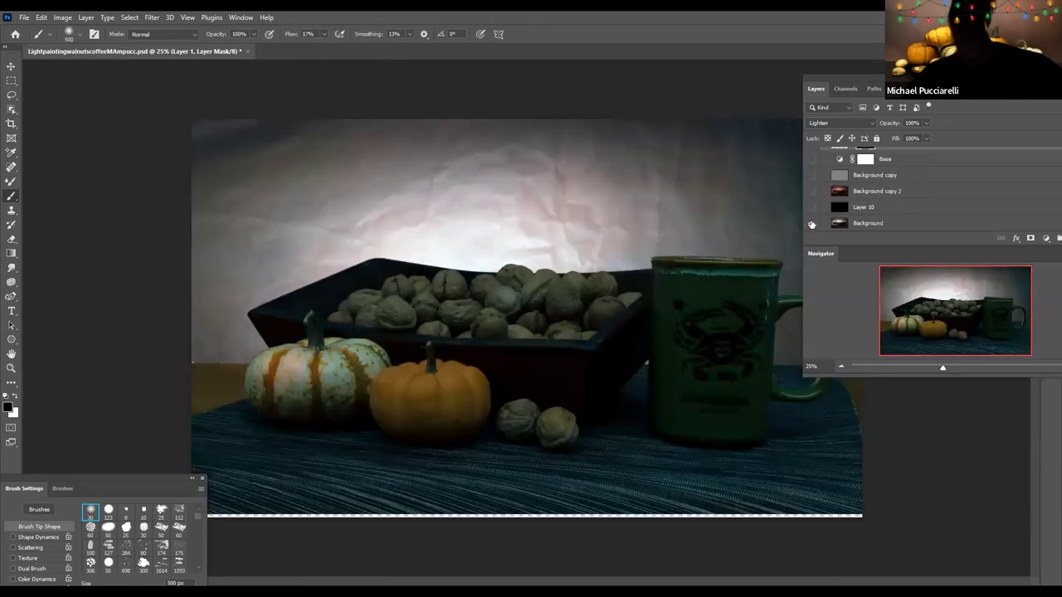
pyautogui.click(811, 223)
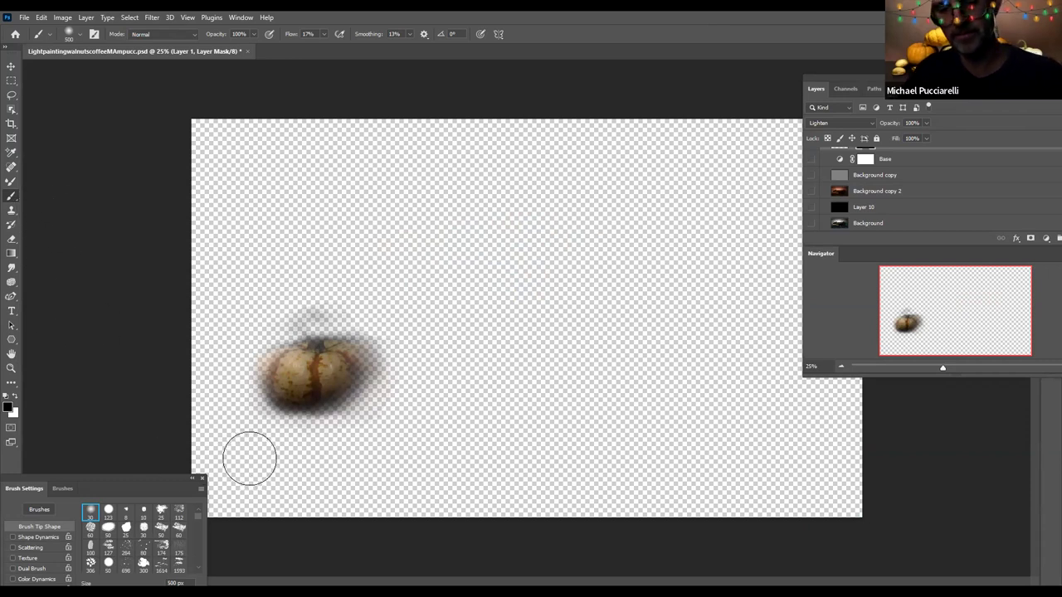
# Step: Mask out the striped pumpkin's lower edge on Layer 1 with a 175 px black brush, and restore the white foreground
pyautogui.press('[')
pyautogui.press('[')
pyautogui.press('[')
pyautogui.press('[')
pyautogui.press('[')
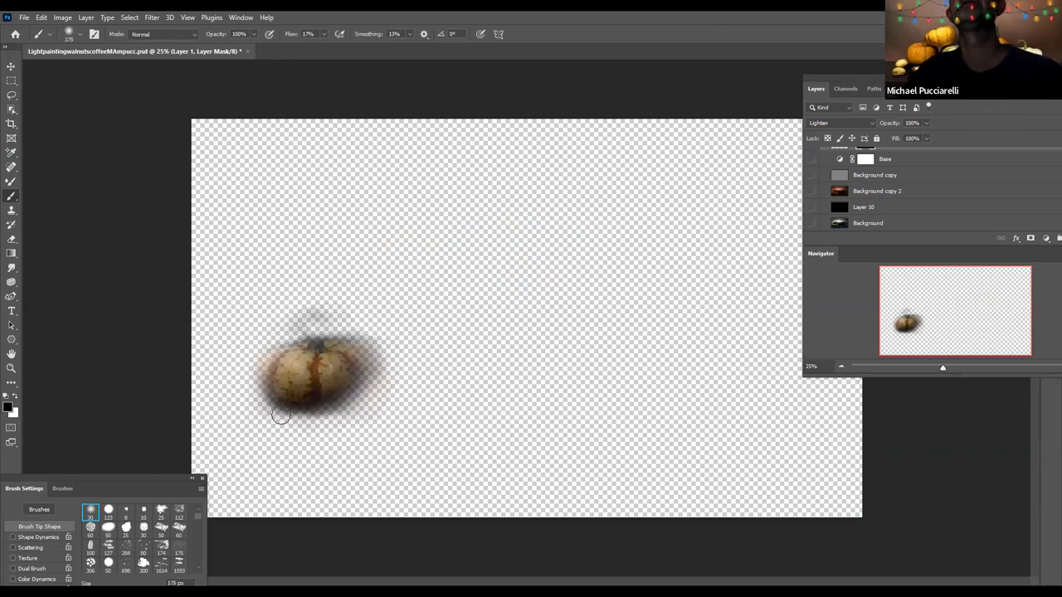
pyautogui.moveTo(351, 412)
pyautogui.mouseDown()
pyautogui.moveTo(366, 399)
pyautogui.moveTo(373, 338)
pyautogui.moveTo(379, 372)
pyautogui.moveTo(319, 419)
pyautogui.moveTo(276, 409)
pyautogui.moveTo(251, 381)
pyautogui.mouseUp()
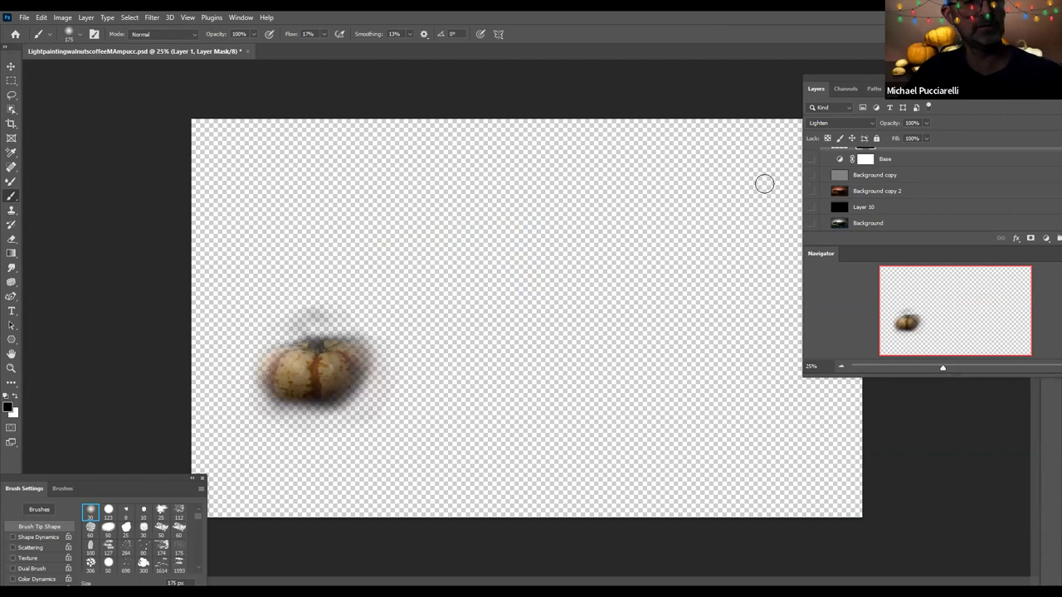
pyautogui.press('x')
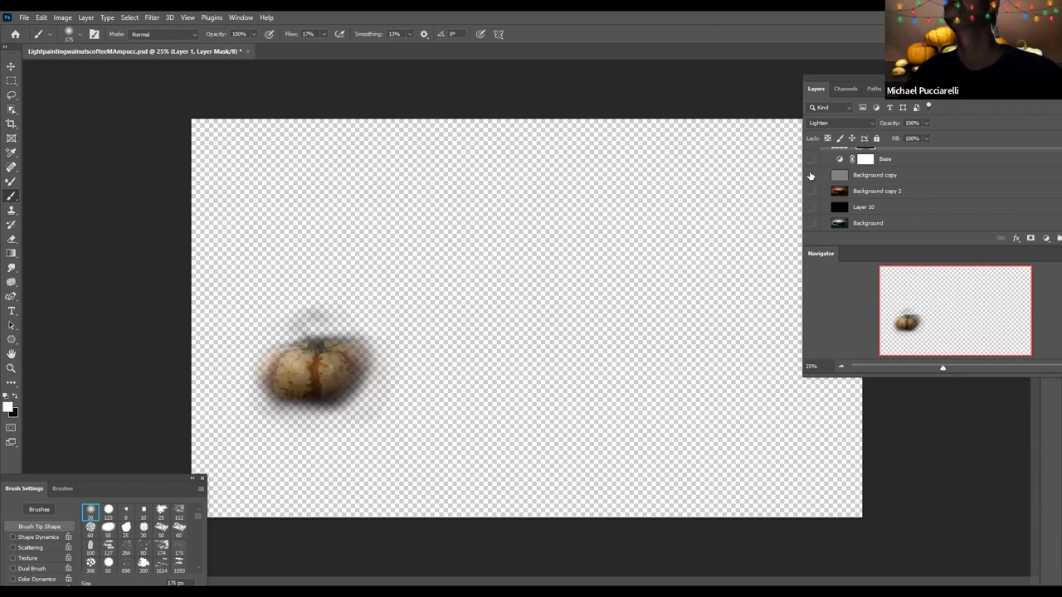
# Step: Show the hidden layers beneath Layer 1 again, including Background copy, Background copy 2, Layer 10 and the Base adjustment
pyautogui.click(811, 174)
pyautogui.click(811, 191)
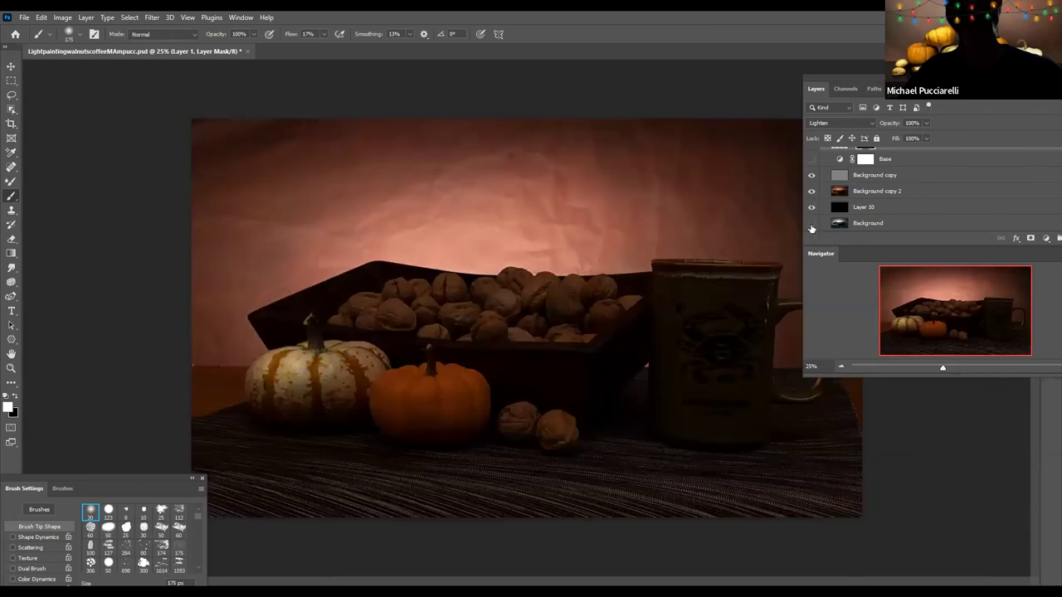
pyautogui.scroll(3, 834, 226)
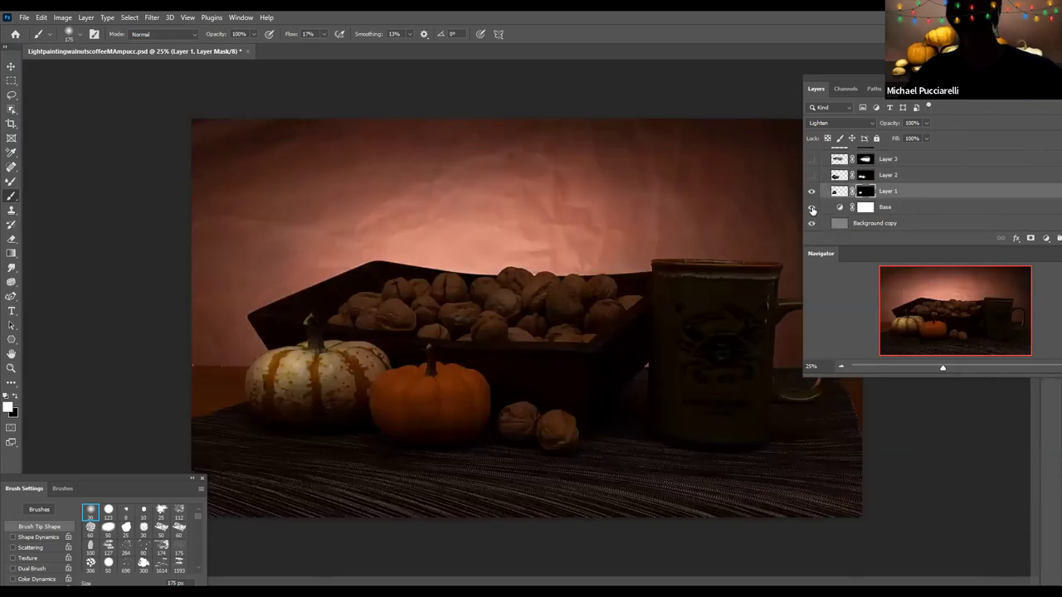
pyautogui.click(812, 207)
# Step: Show Layer 2 with the orange pumpkin and Layer 3 with the walnut tray, selecting Layer 2's mask
pyautogui.click(812, 175)
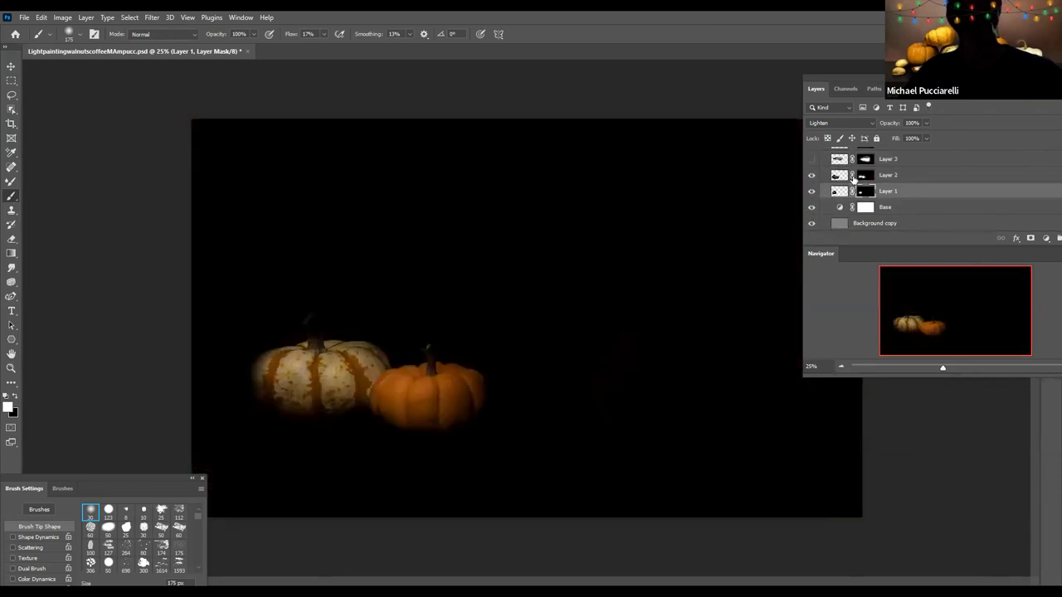
pyautogui.click(864, 176)
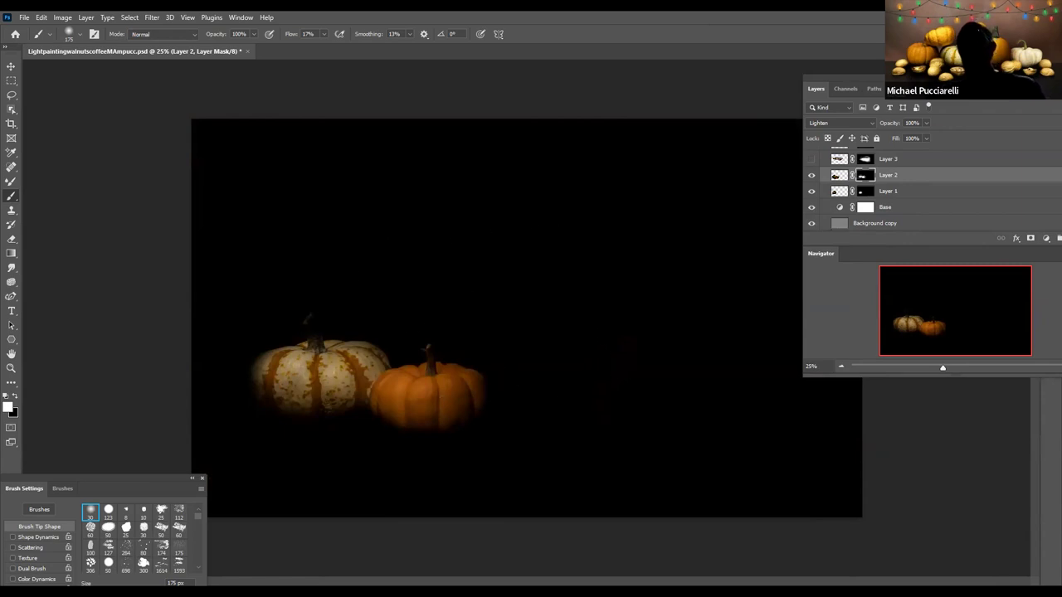
pyautogui.hotkey('alt', 'F9')
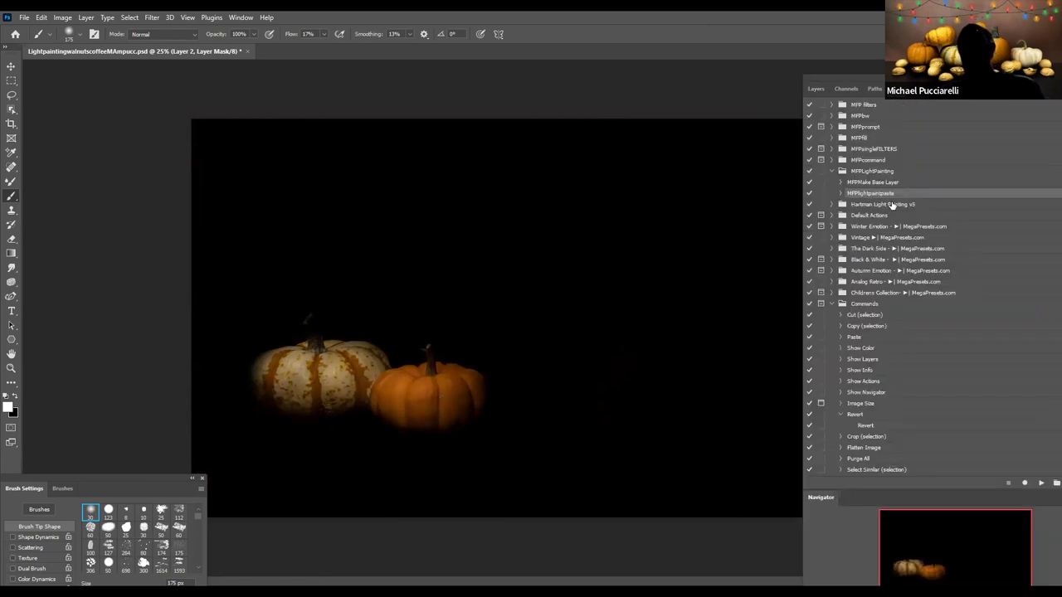
pyautogui.click(816, 88)
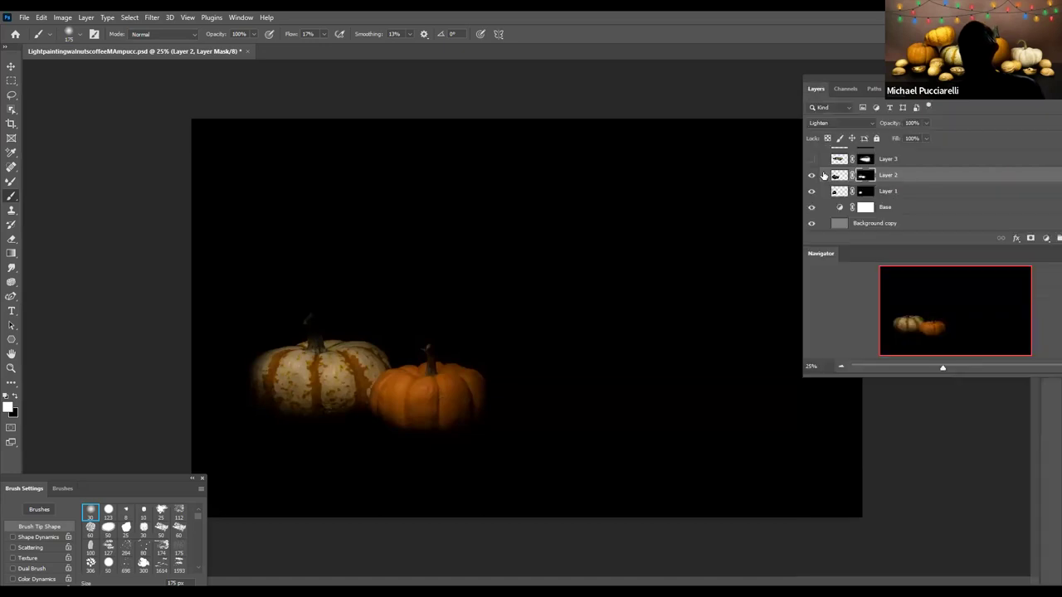
pyautogui.click(811, 191)
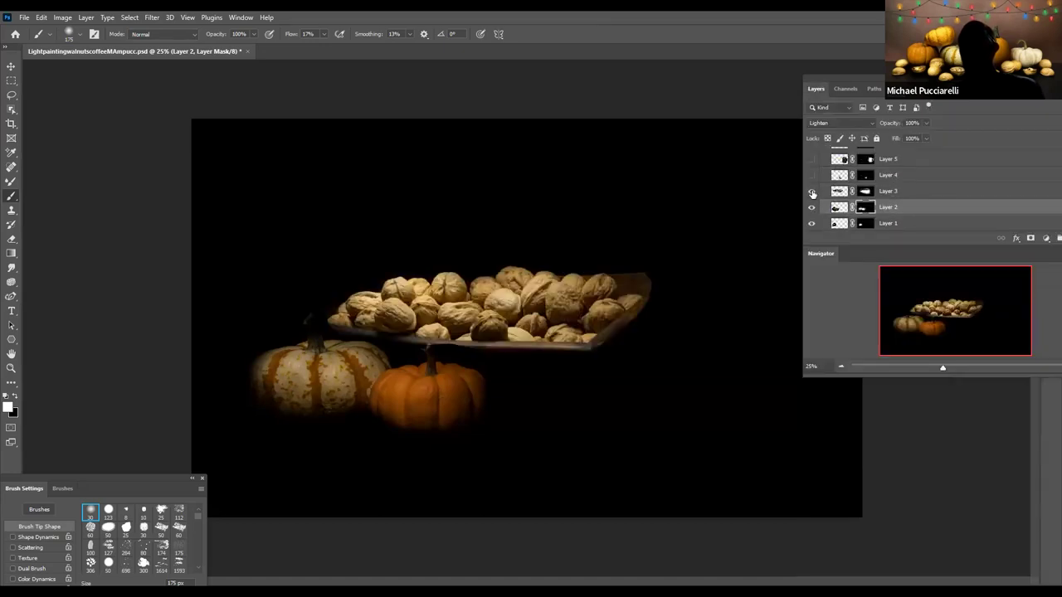
# Step: Show Layer 4 with the two loose walnuts and Layer 5 with the mug, selecting Layer 4's mask
pyautogui.click(811, 176)
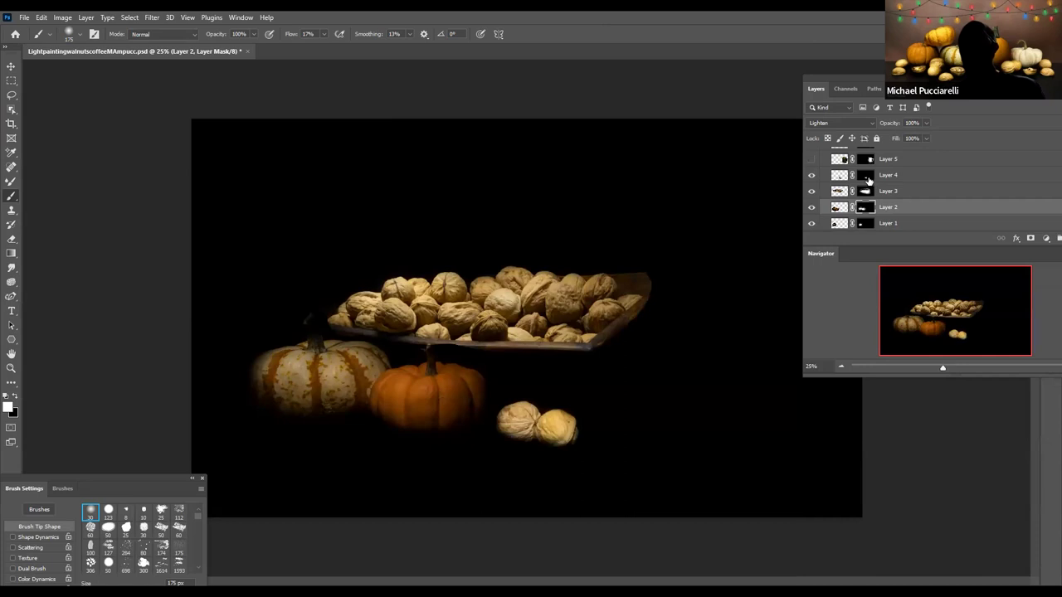
pyautogui.click(866, 177)
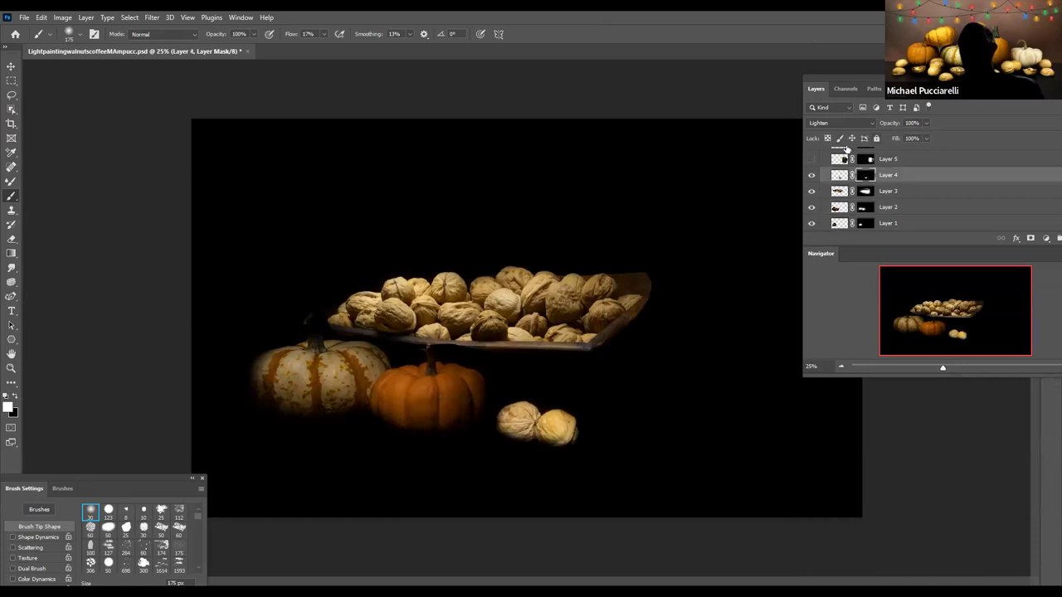
pyautogui.click(811, 160)
# Step: Show Layers 6, 7, 8 and 9 to add the brighter tray, mug highlights and background
pyautogui.scroll(3, 812, 166)
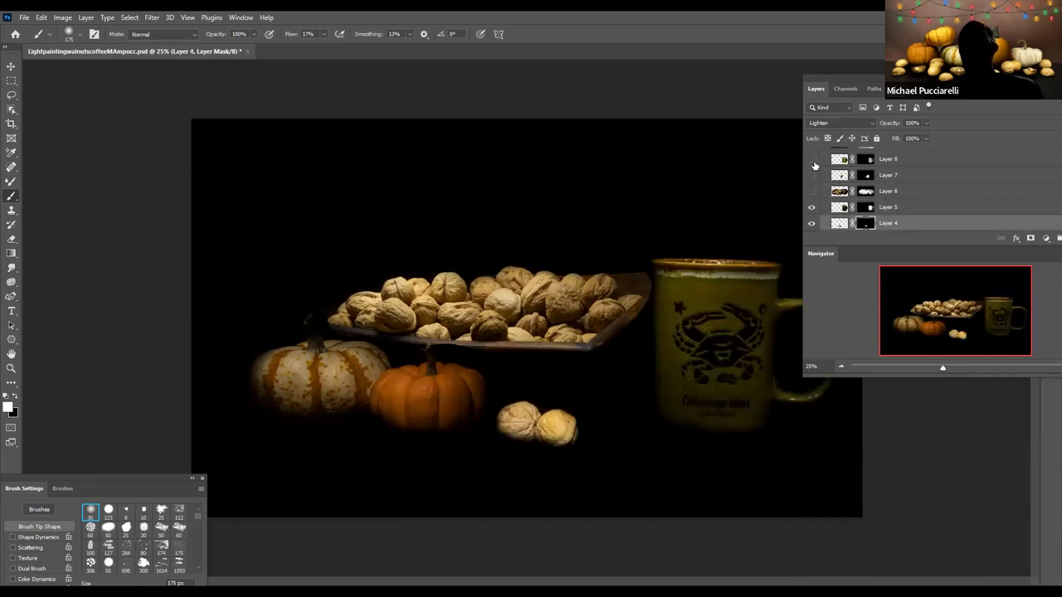
pyautogui.click(811, 191)
pyautogui.click(812, 175)
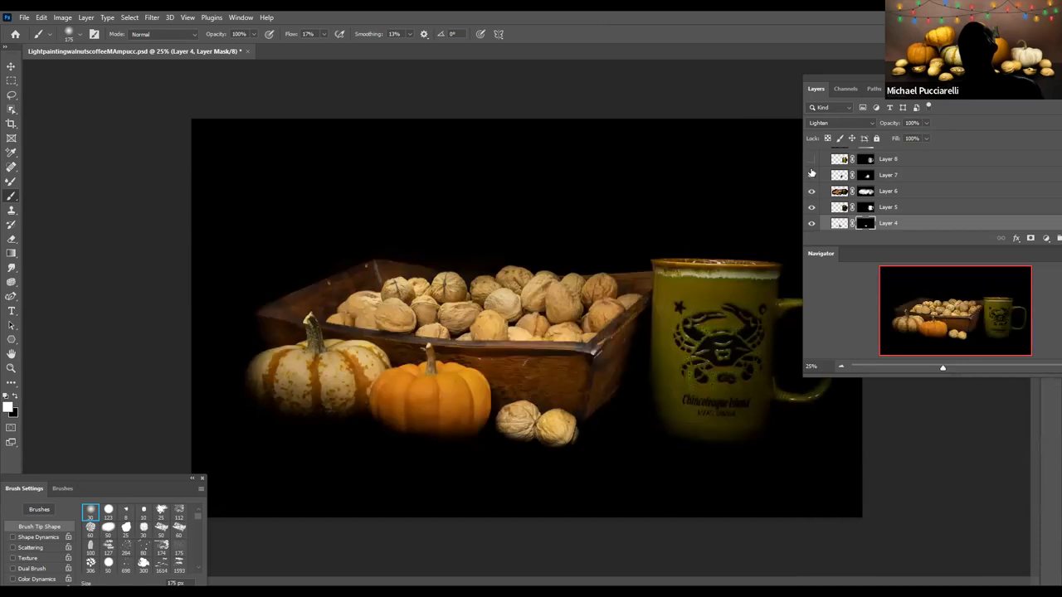
pyautogui.scroll(2, 813, 172)
pyautogui.click(811, 191)
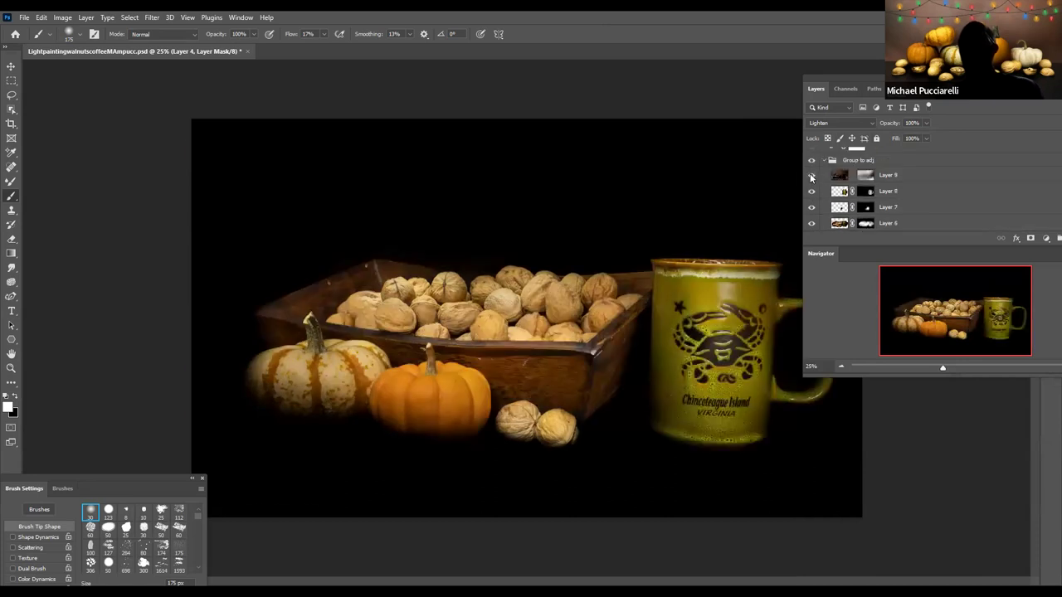
pyautogui.click(811, 177)
pyautogui.scroll(3, 811, 195)
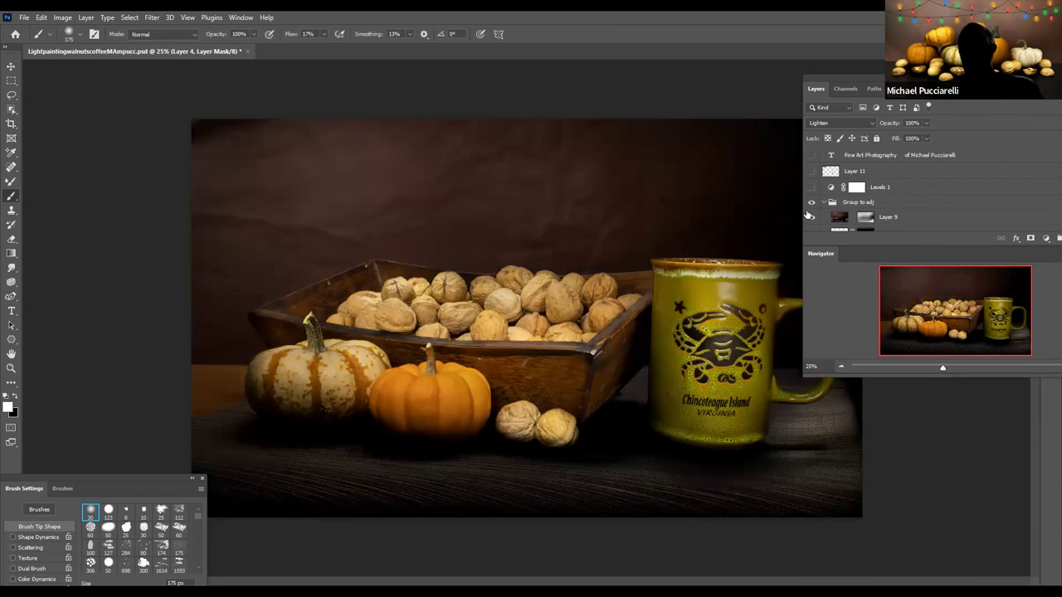
# Step: Collapse the Group to adj, then show Levels 1 and Layer 11 above it and select both
pyautogui.scroll(-2, 854, 185)
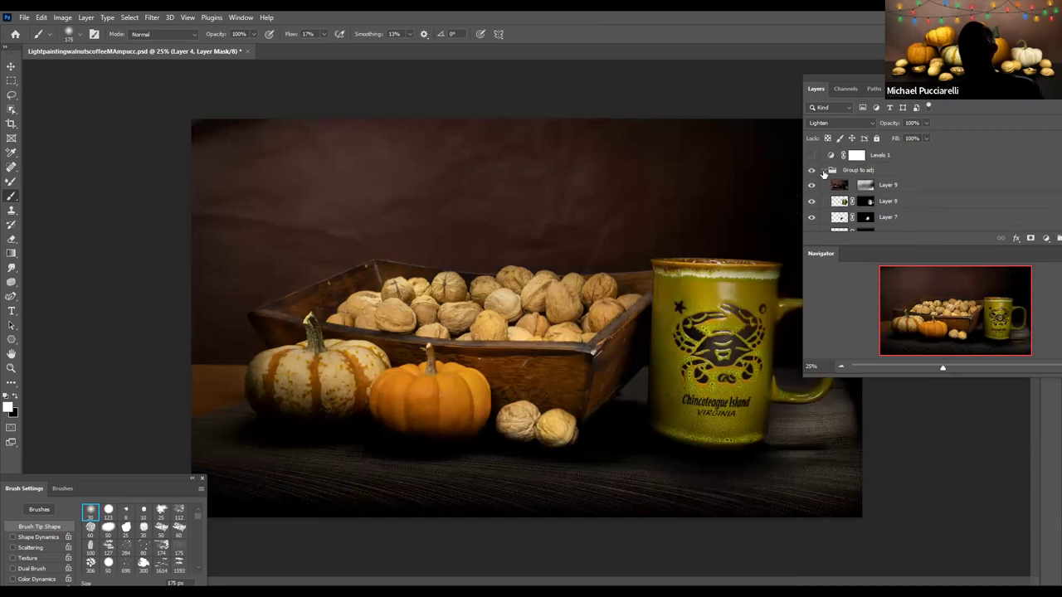
pyautogui.click(822, 171)
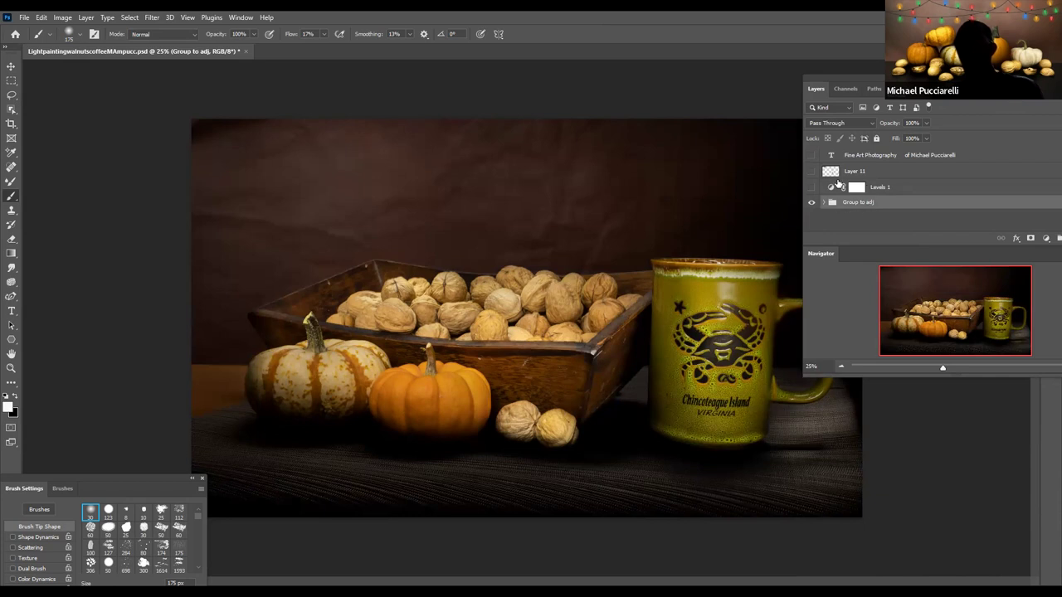
pyautogui.click(812, 187)
pyautogui.click(811, 171)
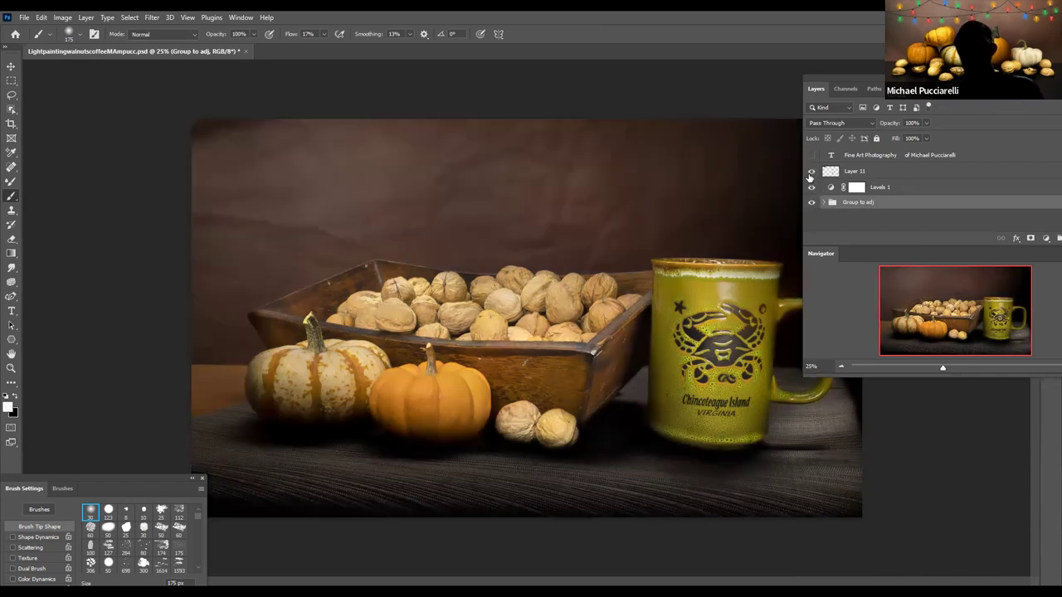
pyautogui.click(921, 175)
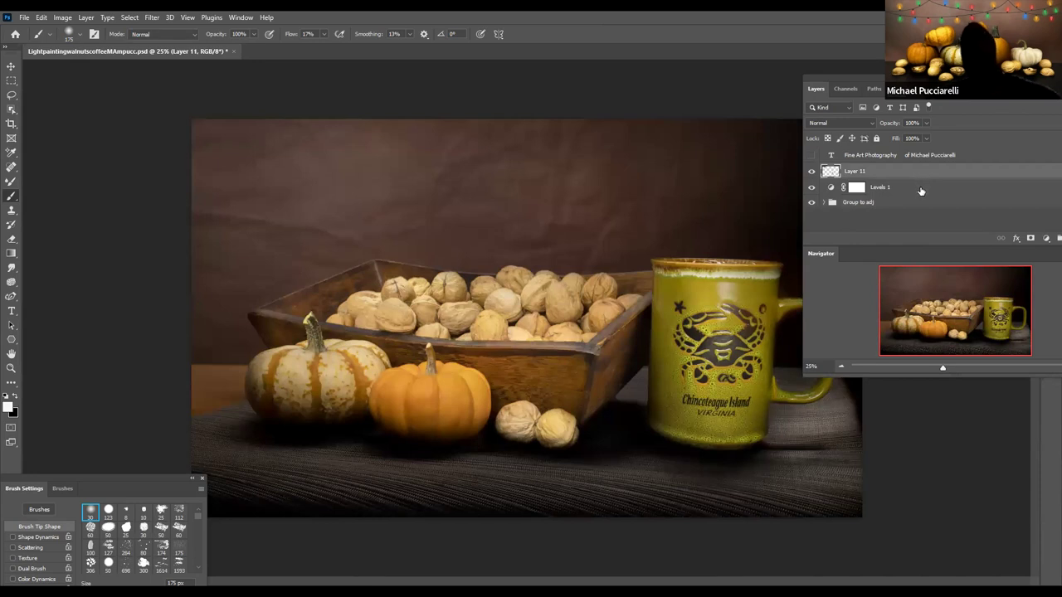
pyautogui.keyDown('ctrl'); pyautogui.click(947, 178); pyautogui.keyUp('ctrl')
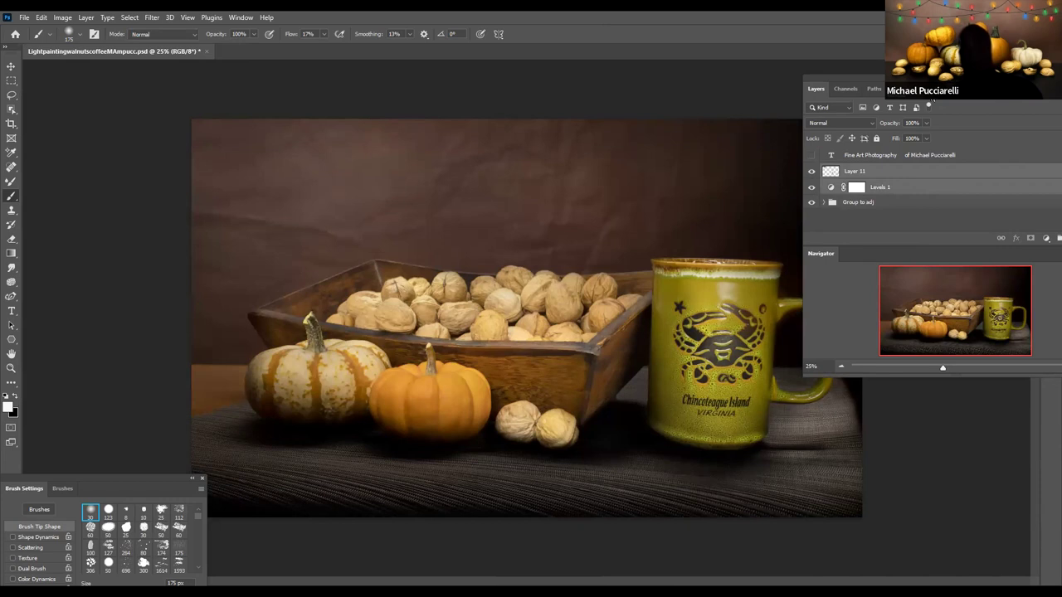
# Step: Move the layer list clear of the webcam and show the Fine Art Photography signature text layer
pyautogui.moveTo(954, 82); pyautogui.dragTo(845, 87)
pyautogui.click(995, 93)
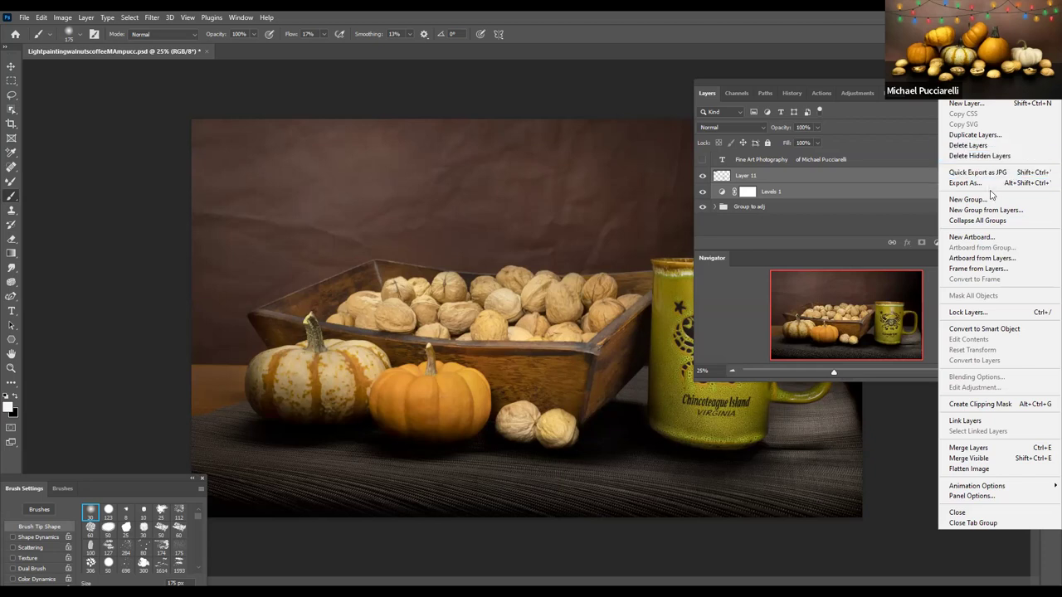
pyautogui.click(779, 203)
pyautogui.click(715, 208)
pyautogui.click(714, 207)
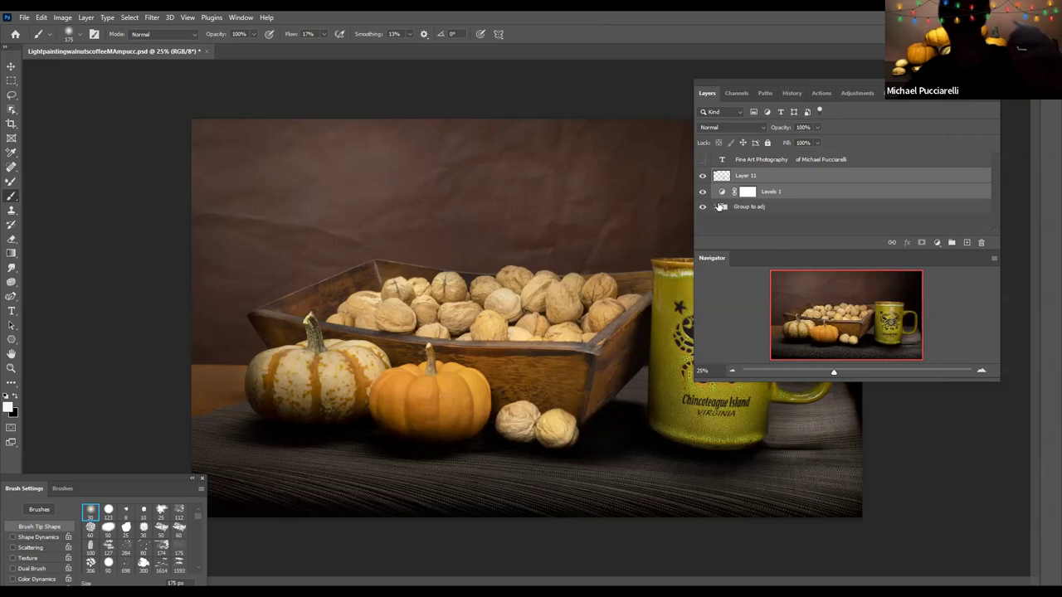
pyautogui.click(703, 160)
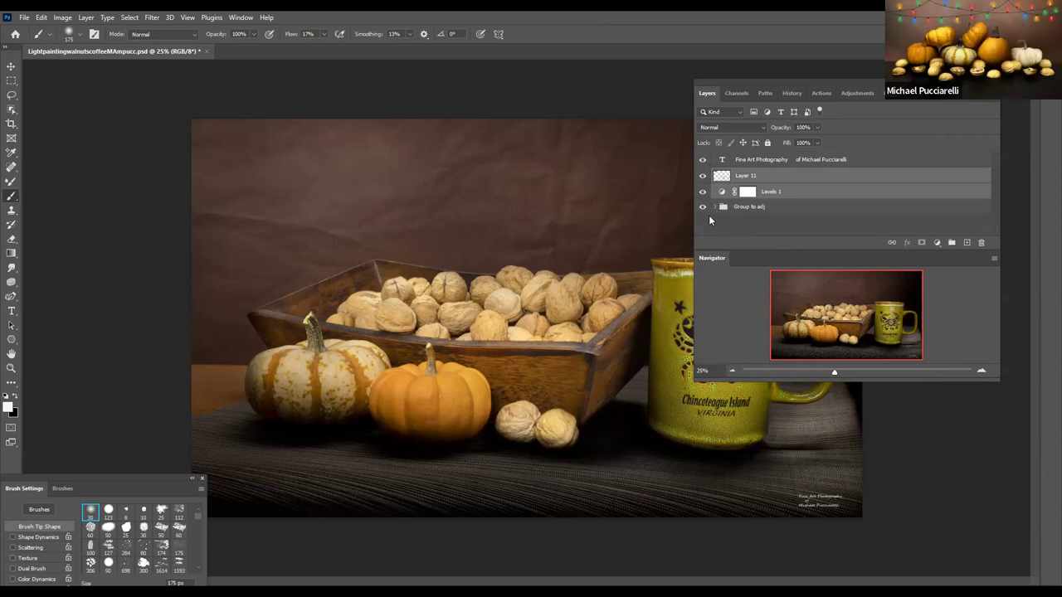
# Step: Expand the Group to adj and select the grey Background copy layer below the Base adjustment
pyautogui.click(714, 206)
pyautogui.scroll(-4, 751, 211)
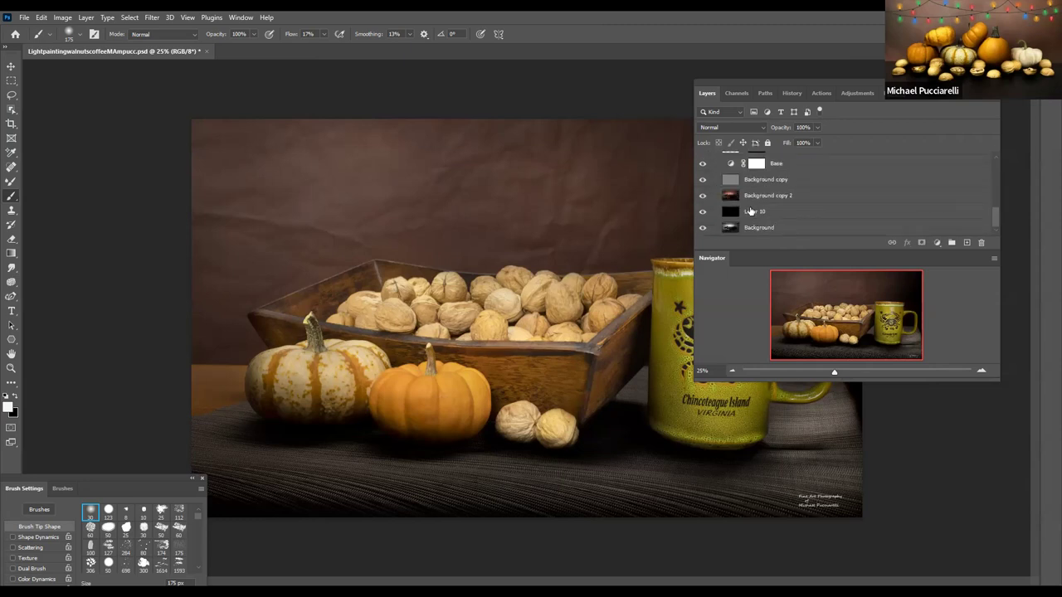
pyautogui.click(730, 181)
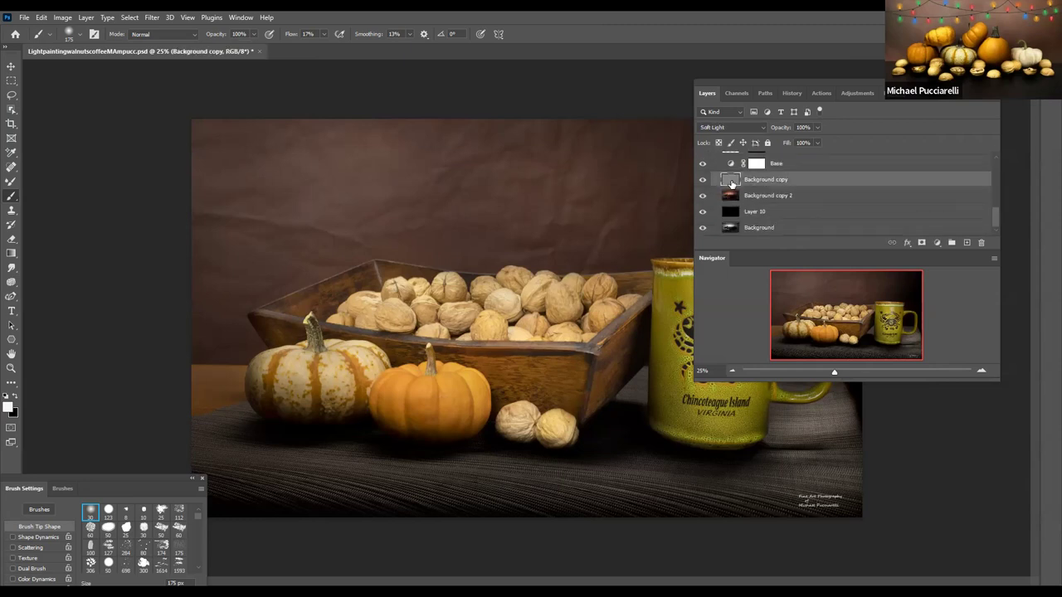
# Step: Look through the MFP filters action set, expanding the contents of the mfp3bgfilterwsofthighpass action
pyautogui.click(821, 93)
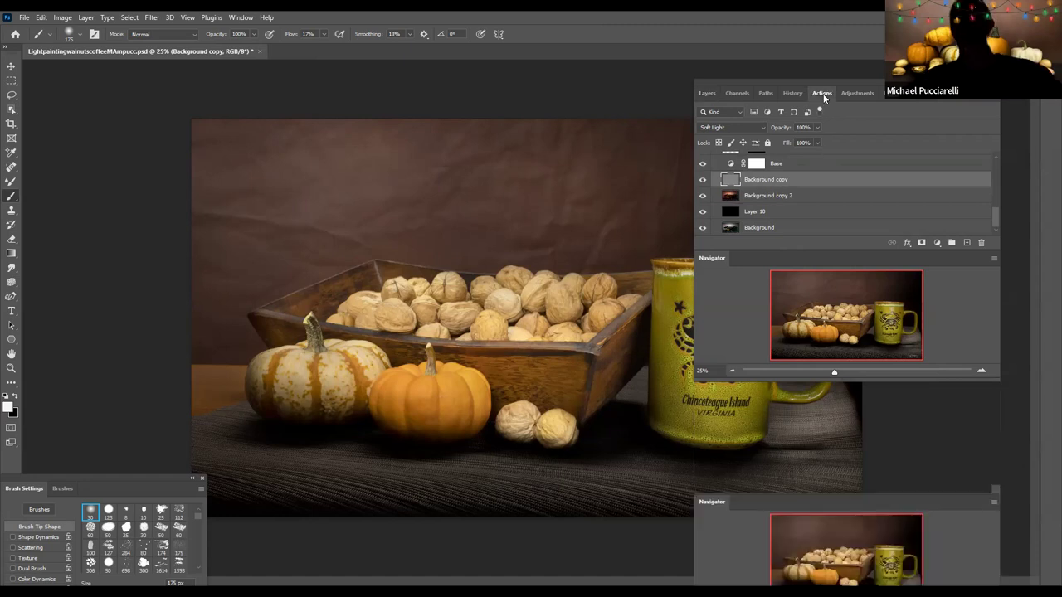
pyautogui.click(723, 175)
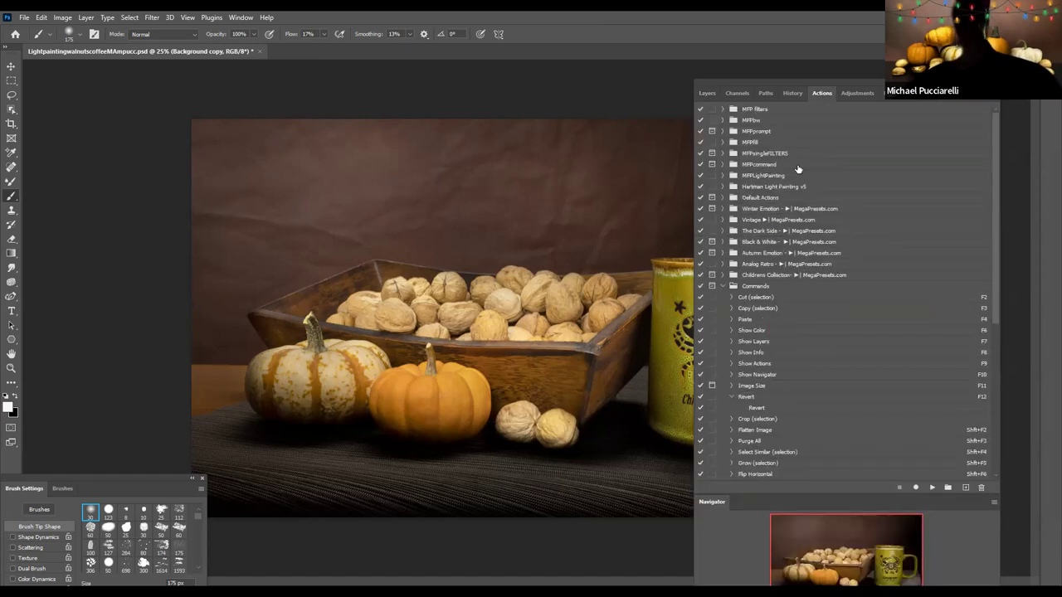
pyautogui.click(722, 110)
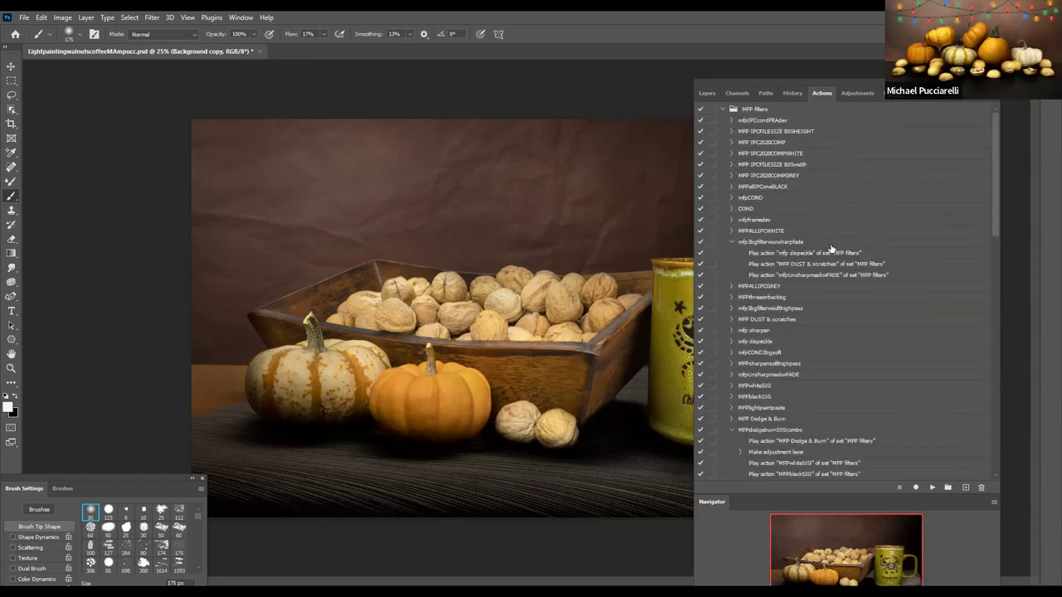
pyautogui.click(780, 246)
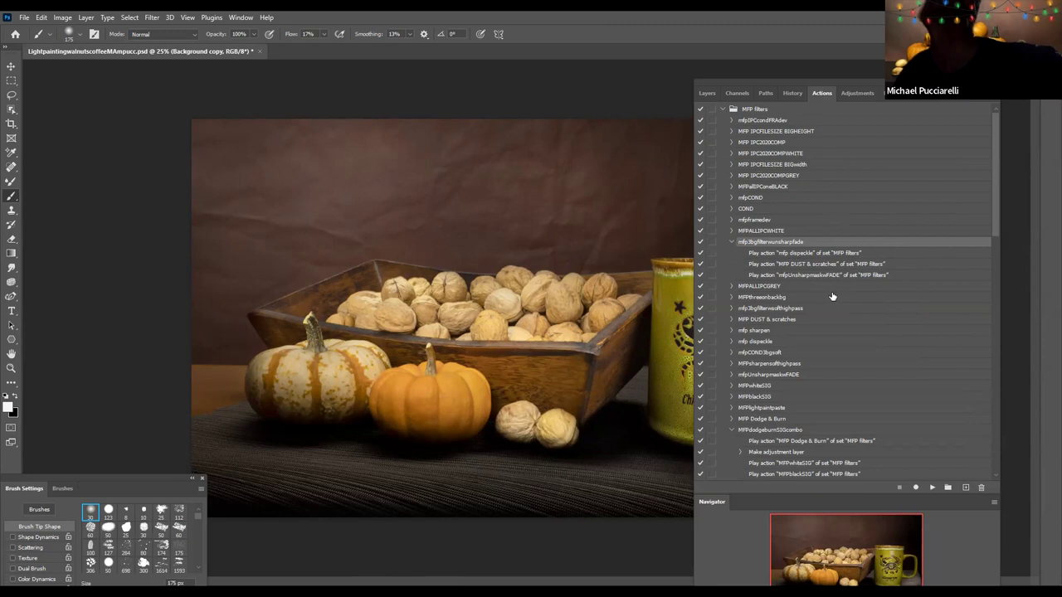
pyautogui.click(729, 242)
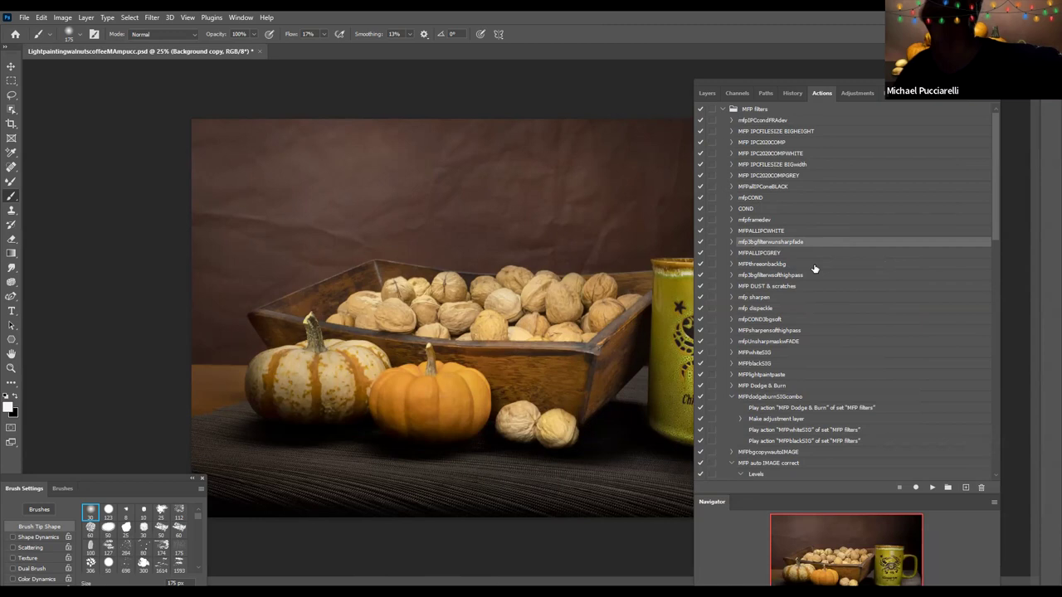
pyautogui.click(730, 275)
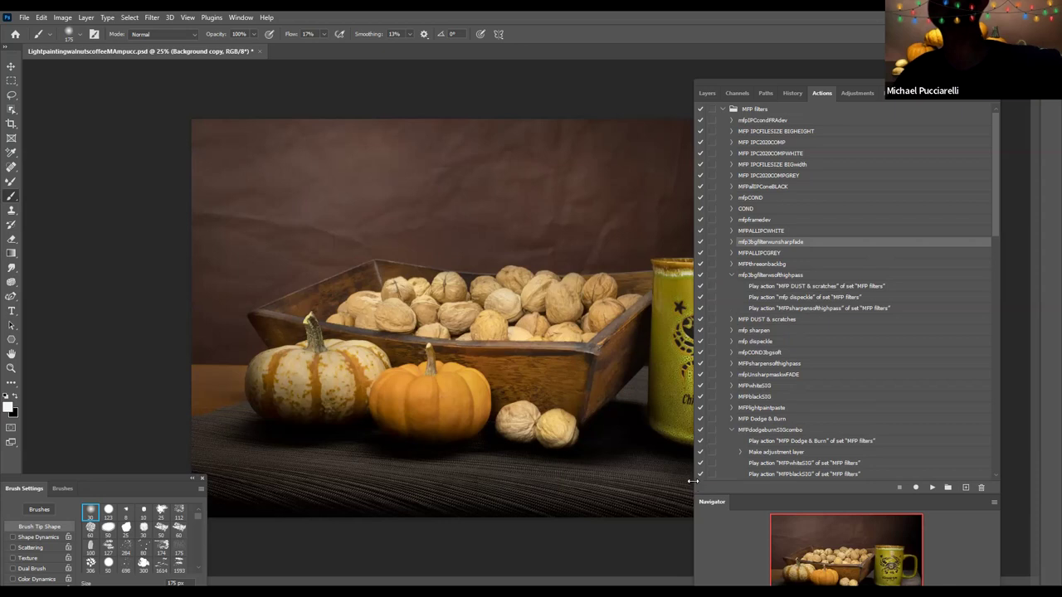
# Step: Widen the actions list and examine the despeckle, dust and scratches, and unsharp mask steps of mfp3bgfilterwunsharpfade
pyautogui.moveTo(693, 481); pyautogui.dragTo(519, 492)
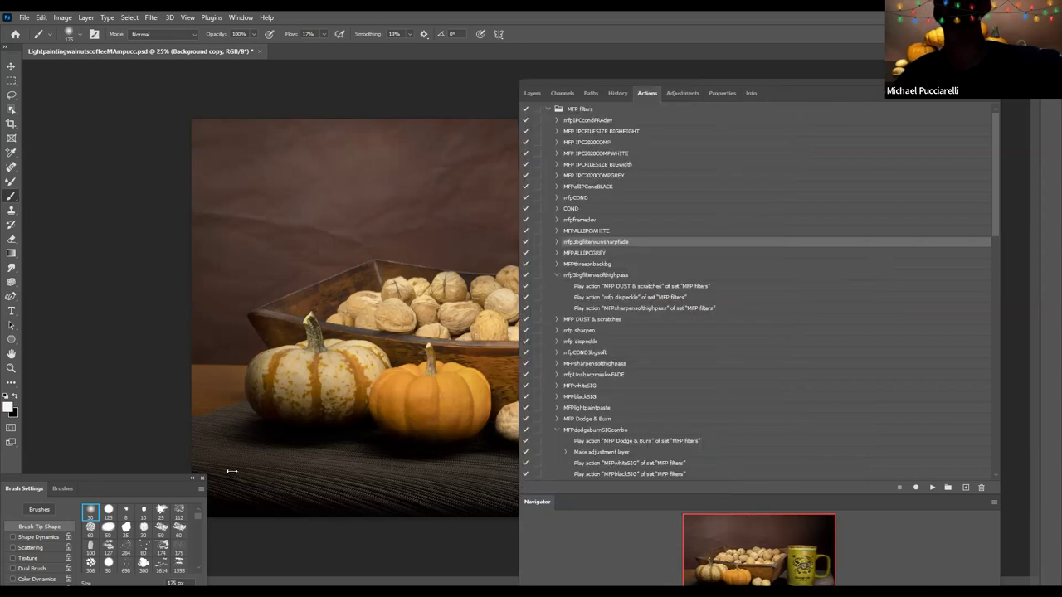
pyautogui.moveTo(232, 476); pyautogui.dragTo(235, 476)
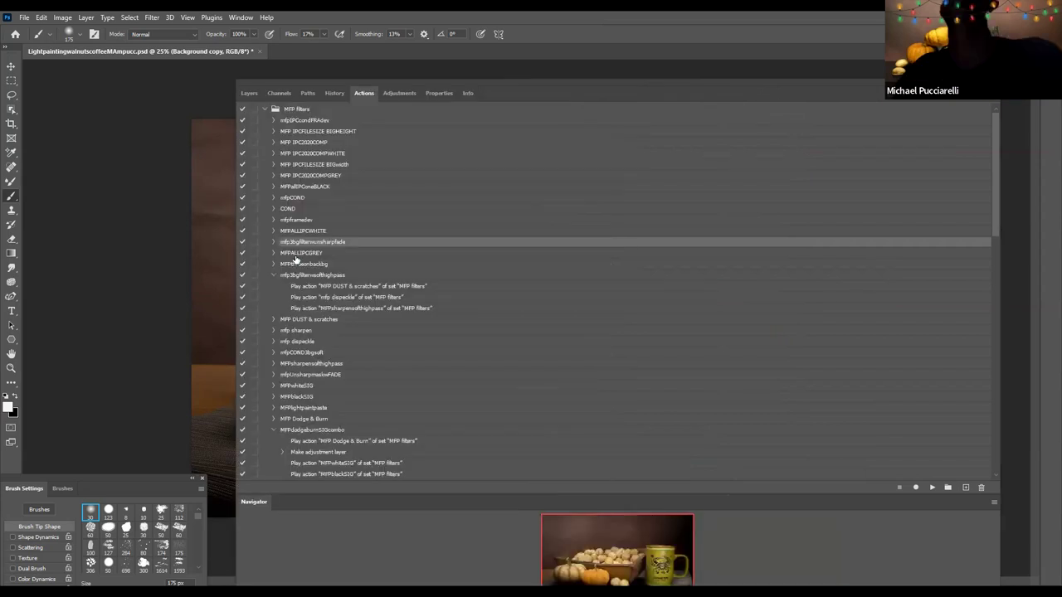
pyautogui.click(274, 242)
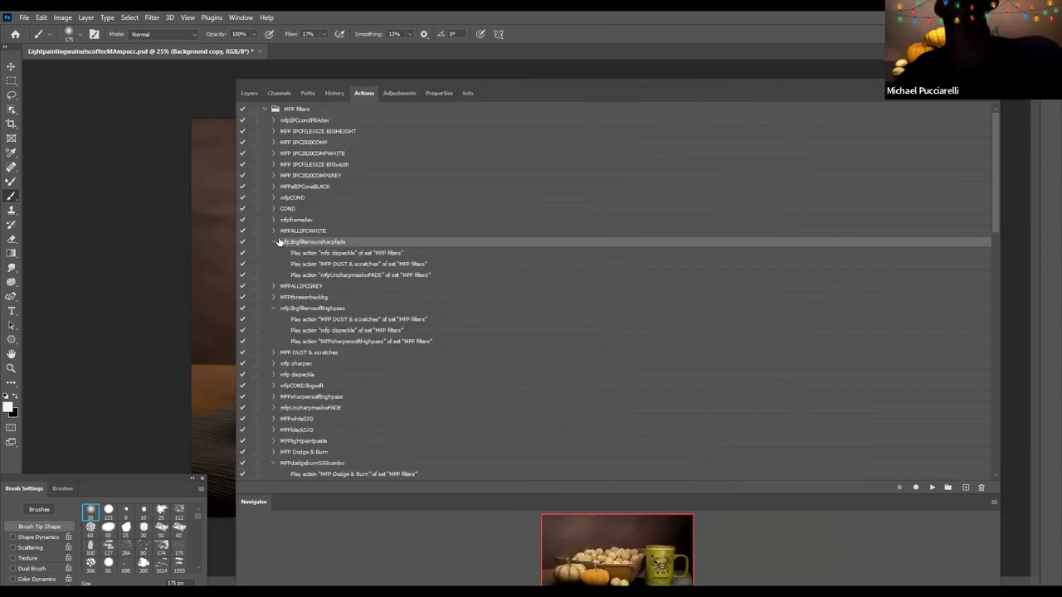
pyautogui.click(339, 253)
pyautogui.click(347, 265)
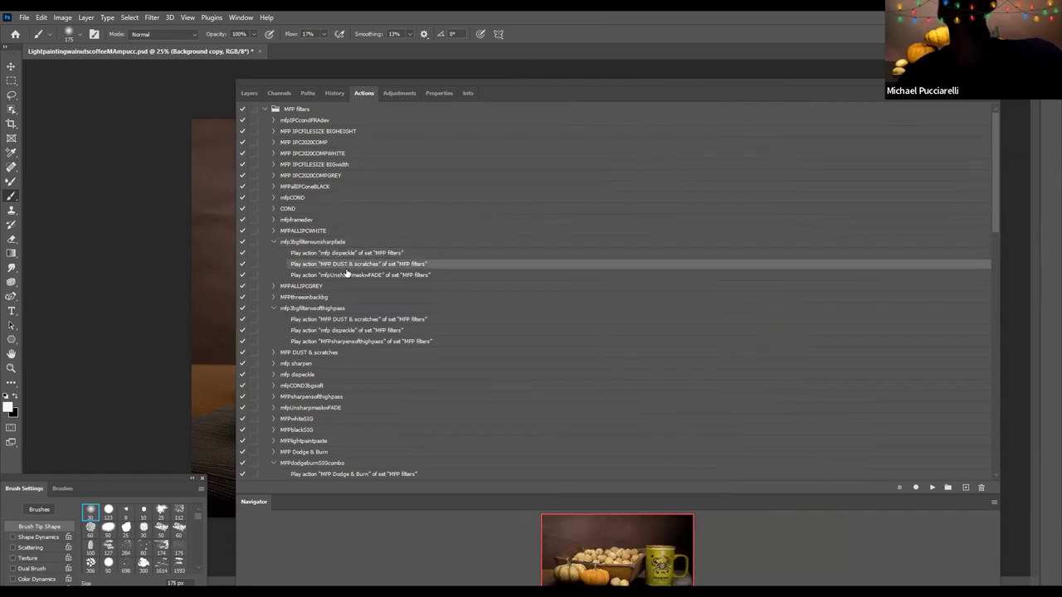
pyautogui.click(341, 275)
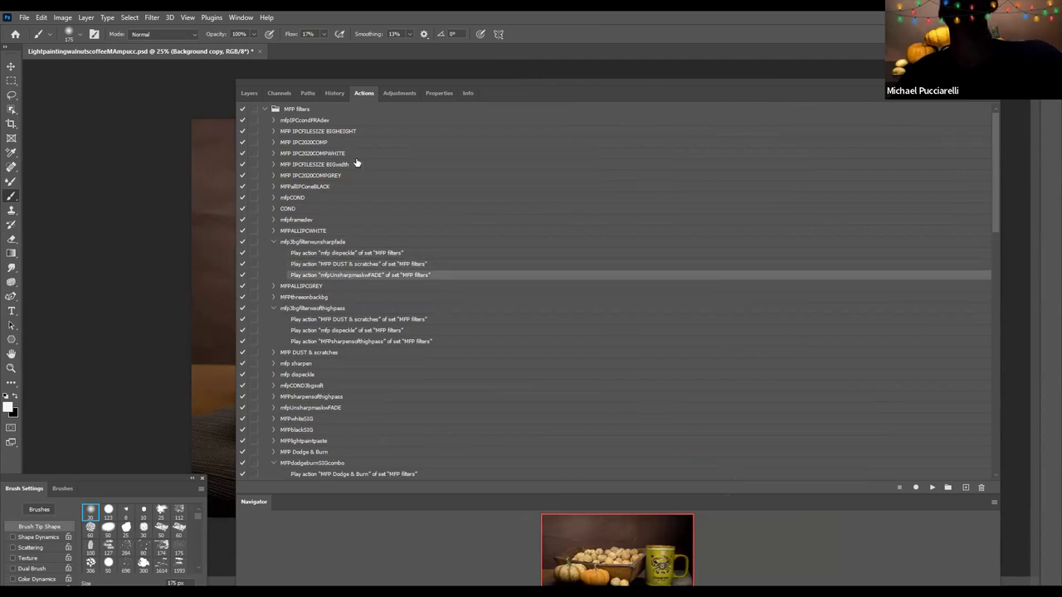
pyautogui.click(358, 253)
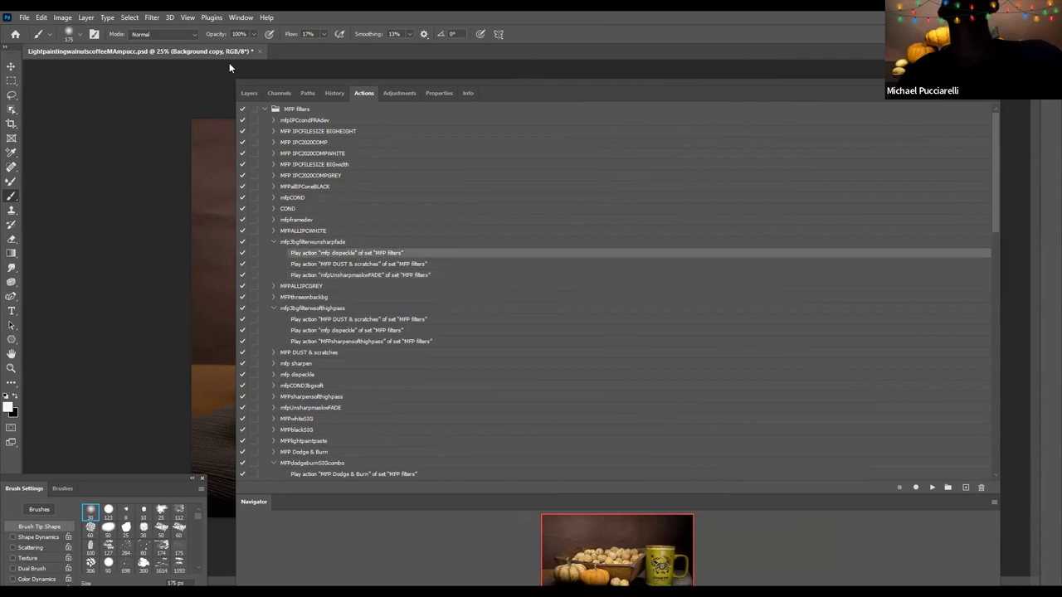
# Step: View the settings of the Dust & Scratches noise filter without applying it
pyautogui.click(149, 18)
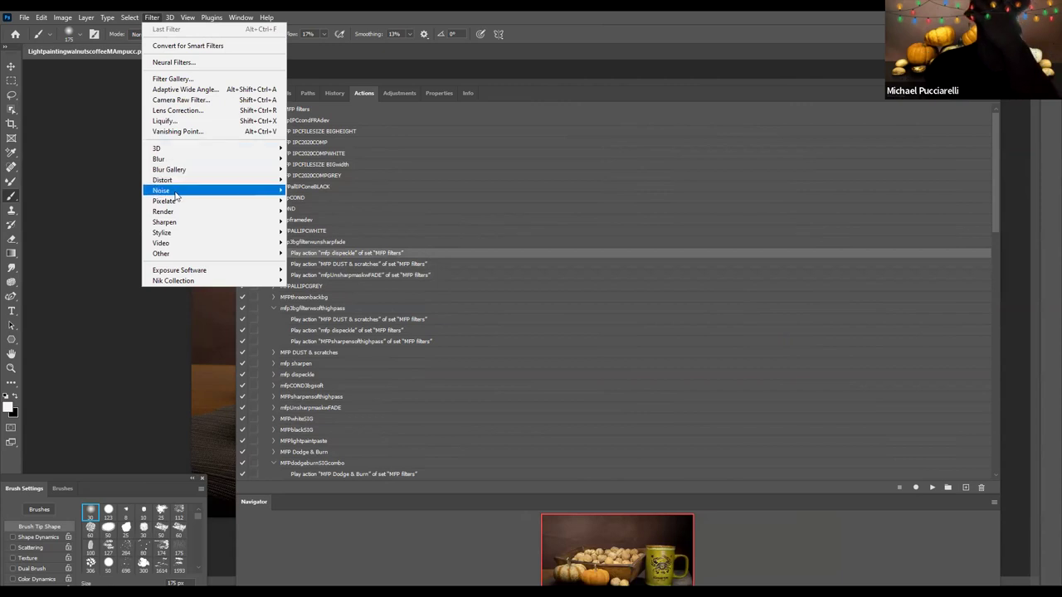
pyautogui.moveTo(214, 190)
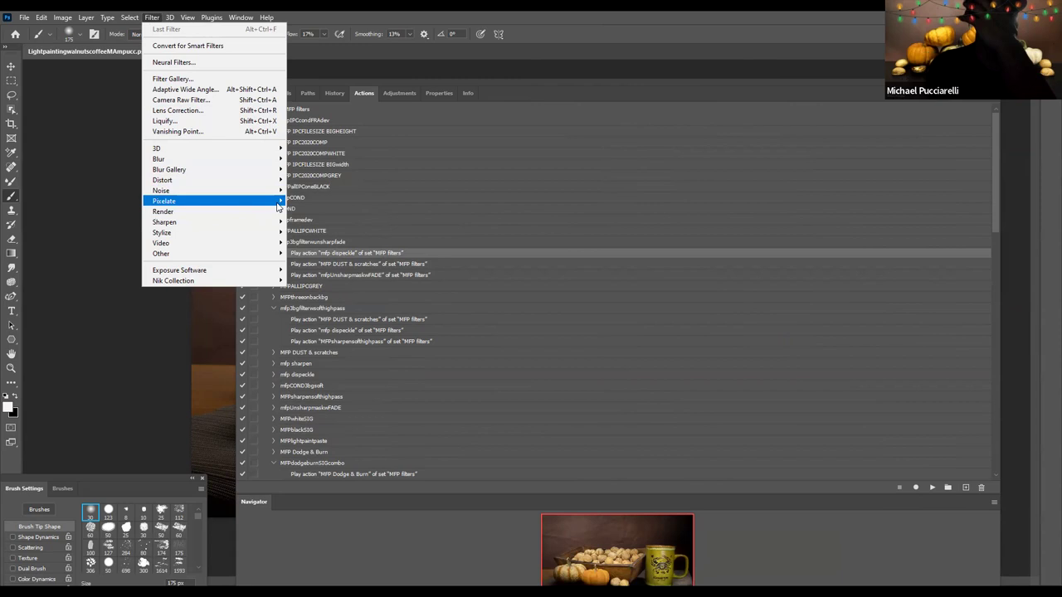
pyautogui.moveTo(279, 204)
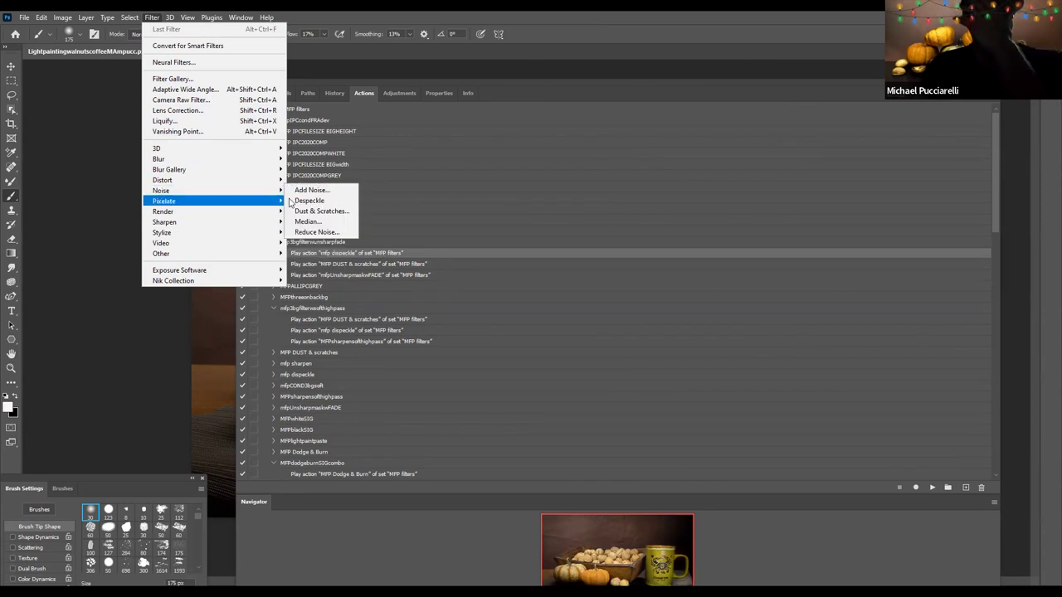
pyautogui.click(299, 212)
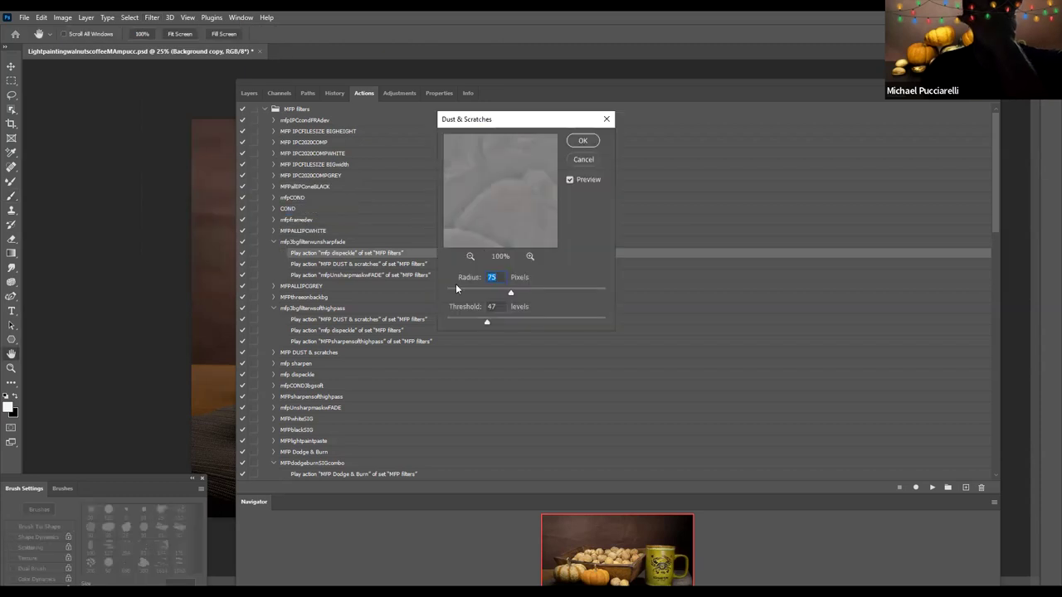
pyautogui.click(583, 159)
# Step: Apply an Unsharp Mask with an amount of 109%, radius of 1.0 pixels and threshold of 7 levels to the grey Background copy layer
pyautogui.click(334, 277)
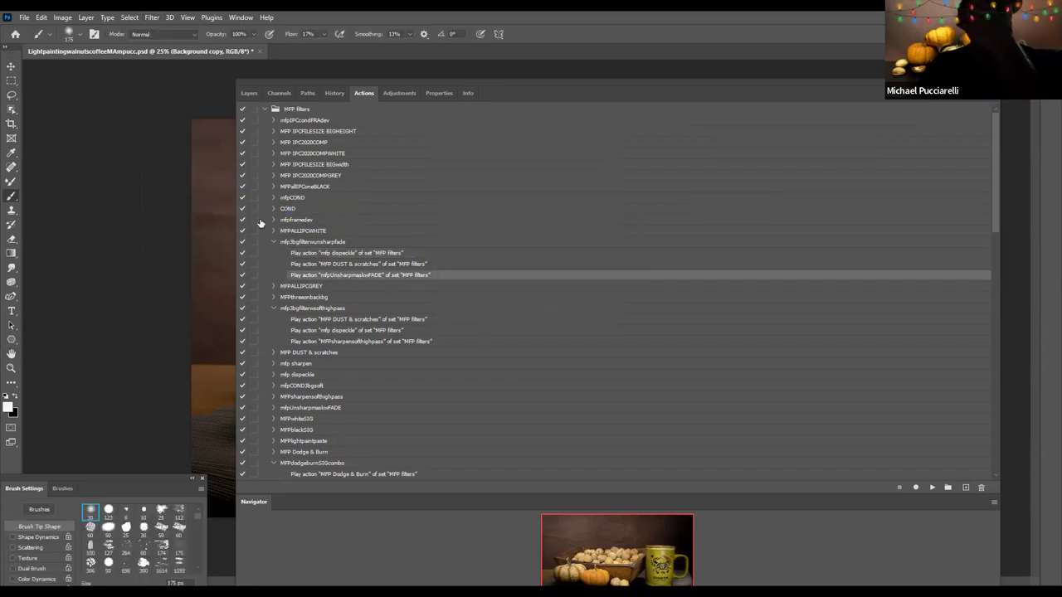
pyautogui.click(152, 18)
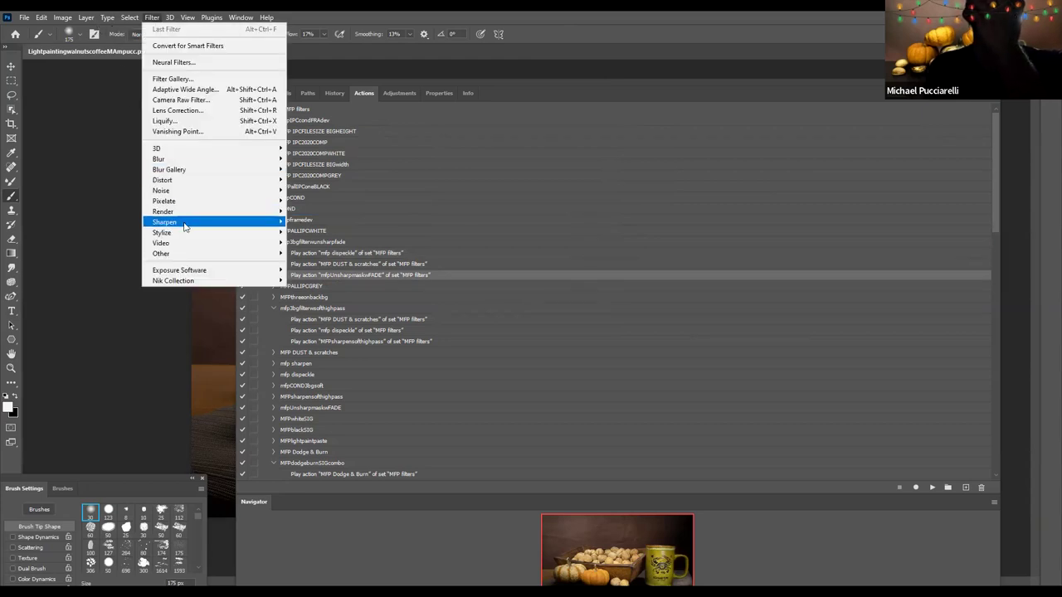
pyautogui.moveTo(186, 224)
pyautogui.click(305, 264)
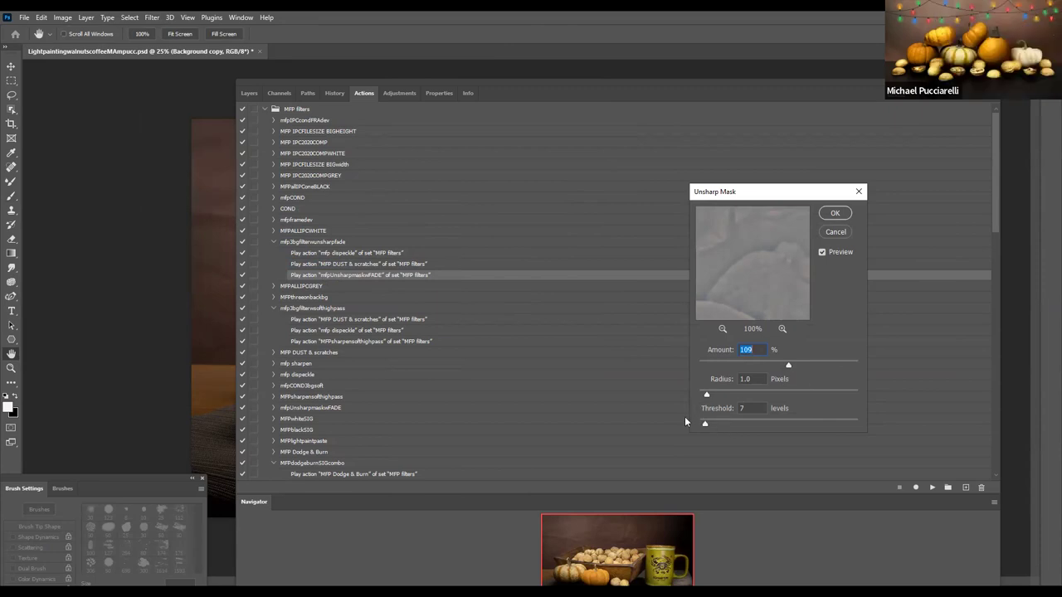
pyautogui.click(836, 215)
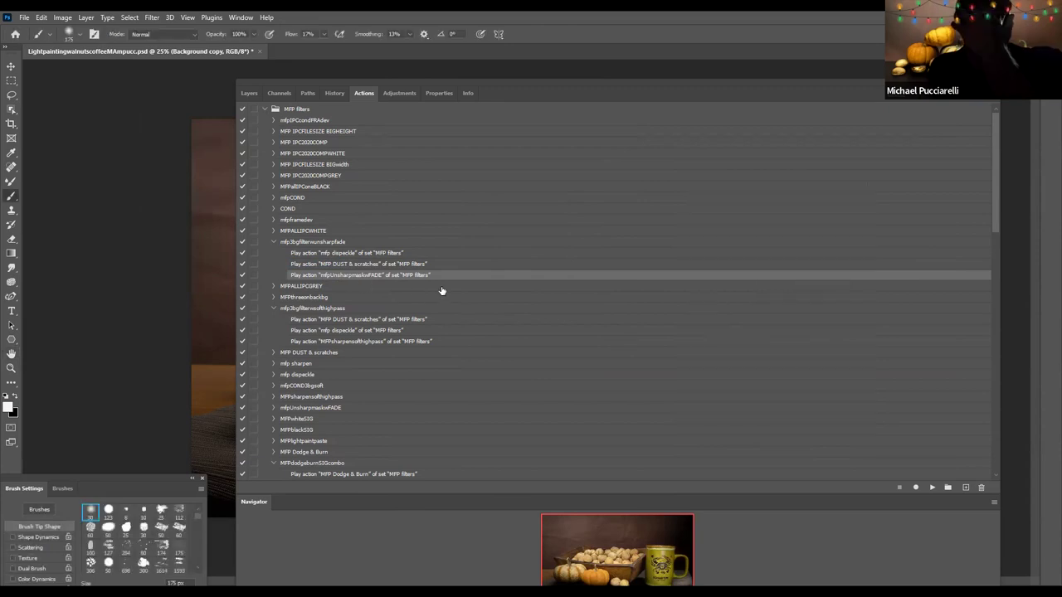
# Step: Try fading the Unsharp Mask at 100% opacity in Luminosity mode, cancelling without applying the fade
pyautogui.click(42, 17)
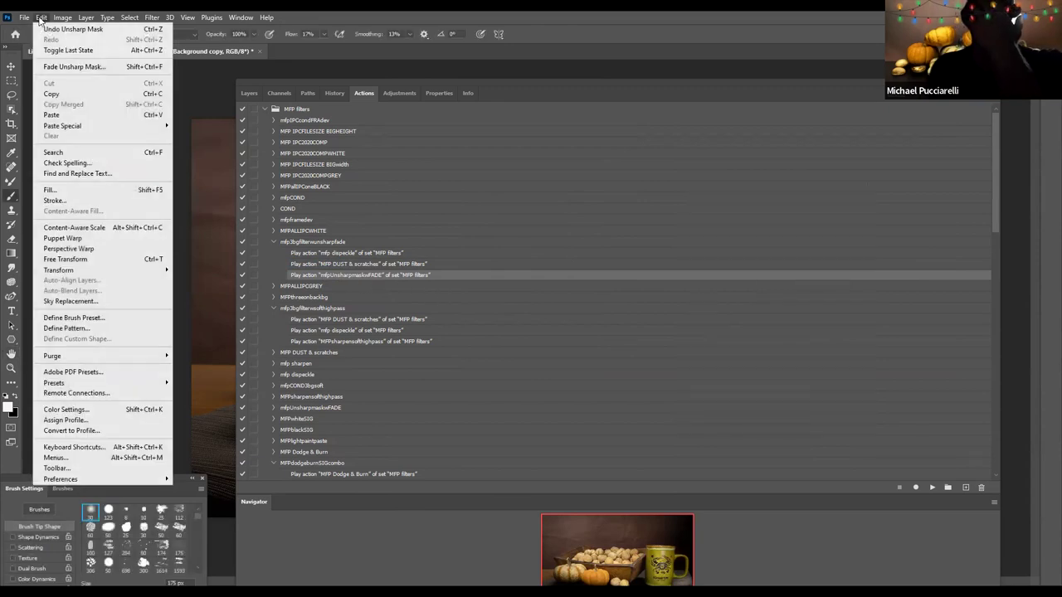
pyautogui.click(49, 66)
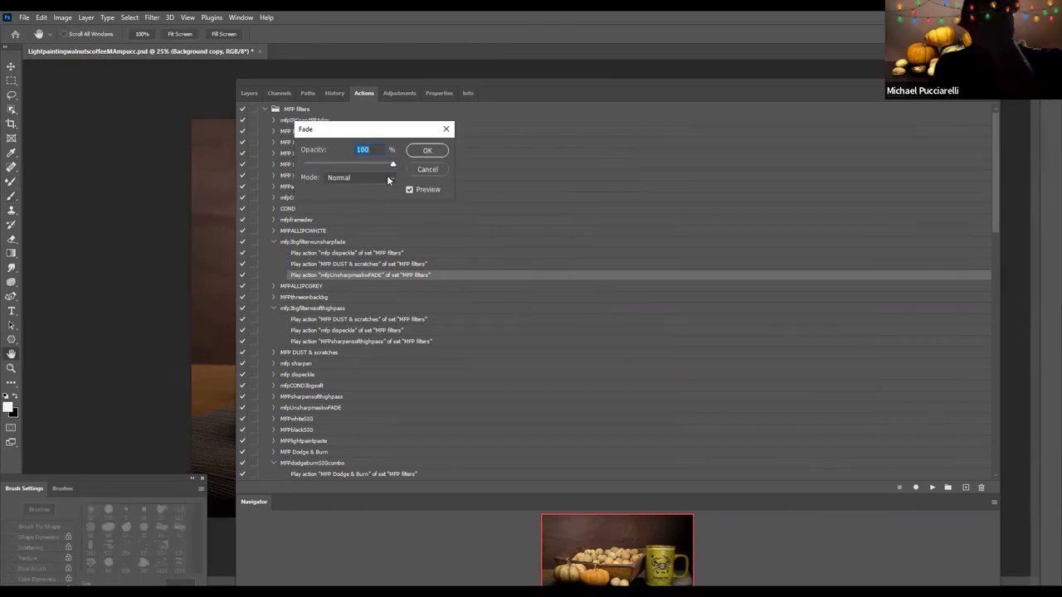
pyautogui.click(390, 177)
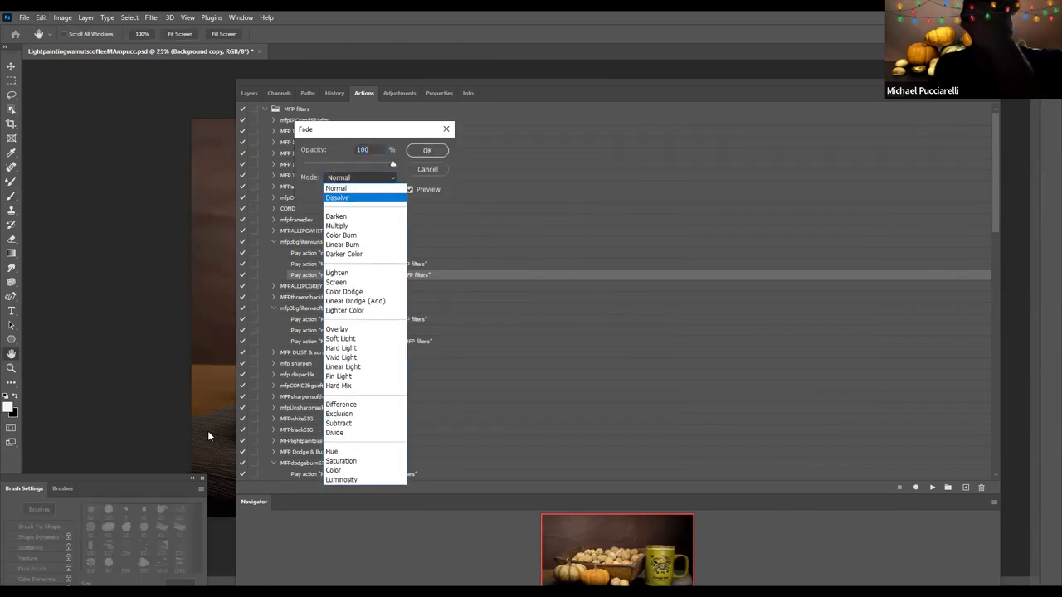
pyautogui.click(336, 479)
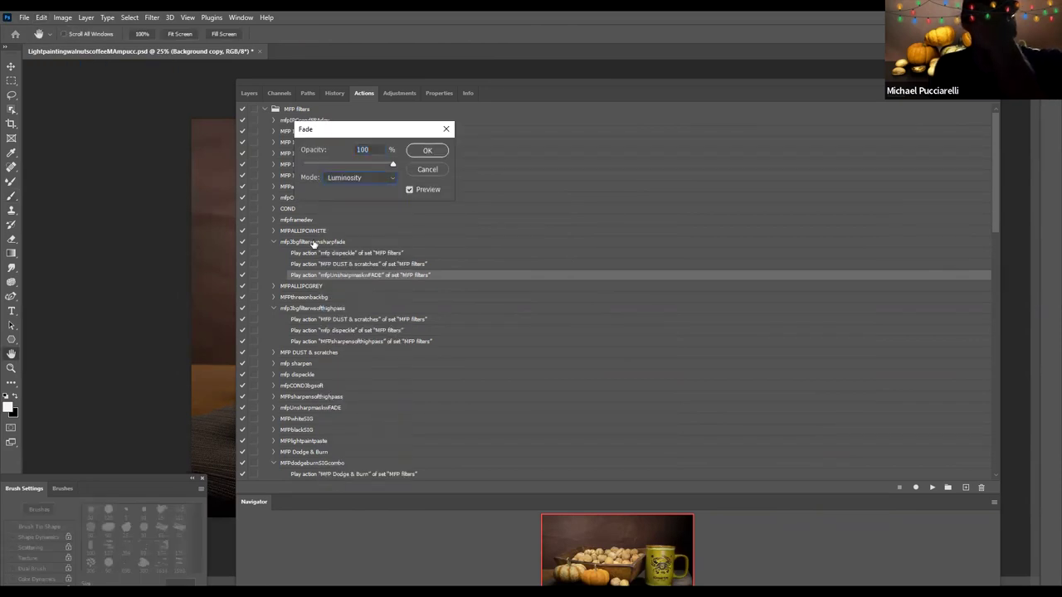
pyautogui.click(421, 170)
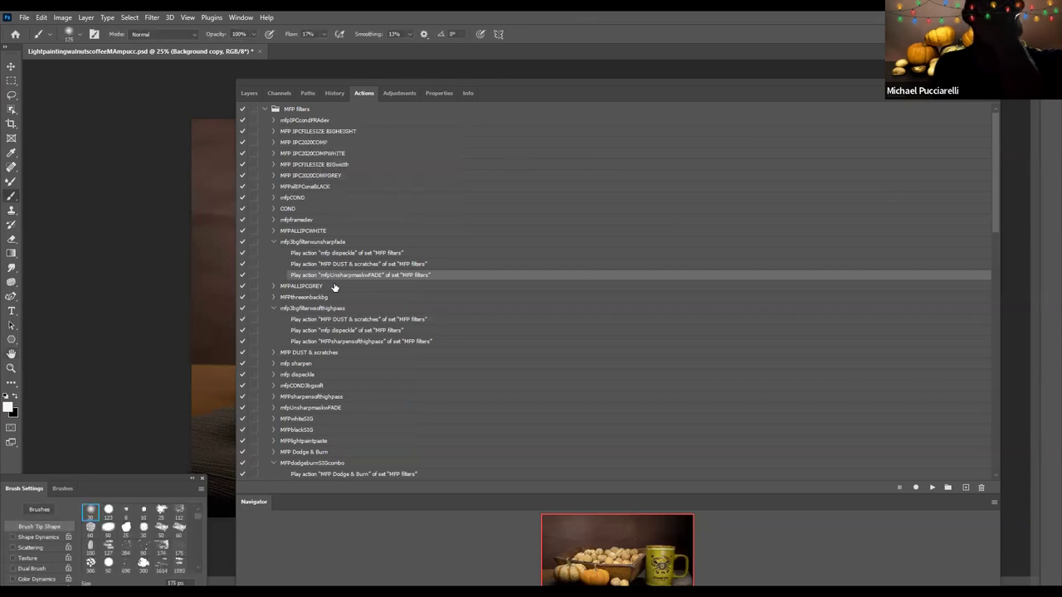
# Step: Examine the dust and scratches, despeckle and soft high pass steps of the mfp3bgfilterwsofthighpass action
pyautogui.click(362, 341)
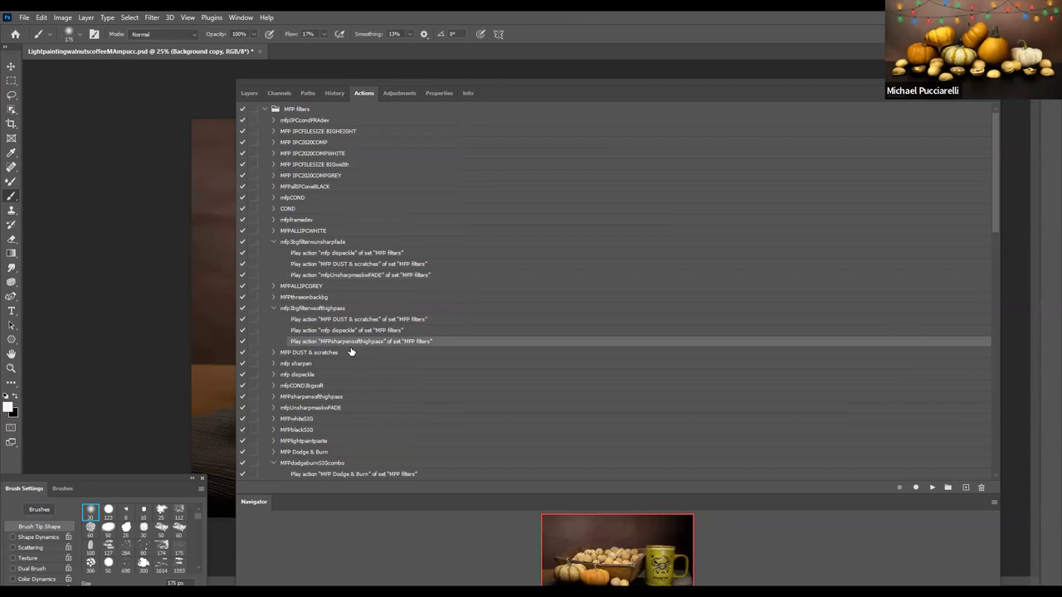
pyautogui.click(343, 319)
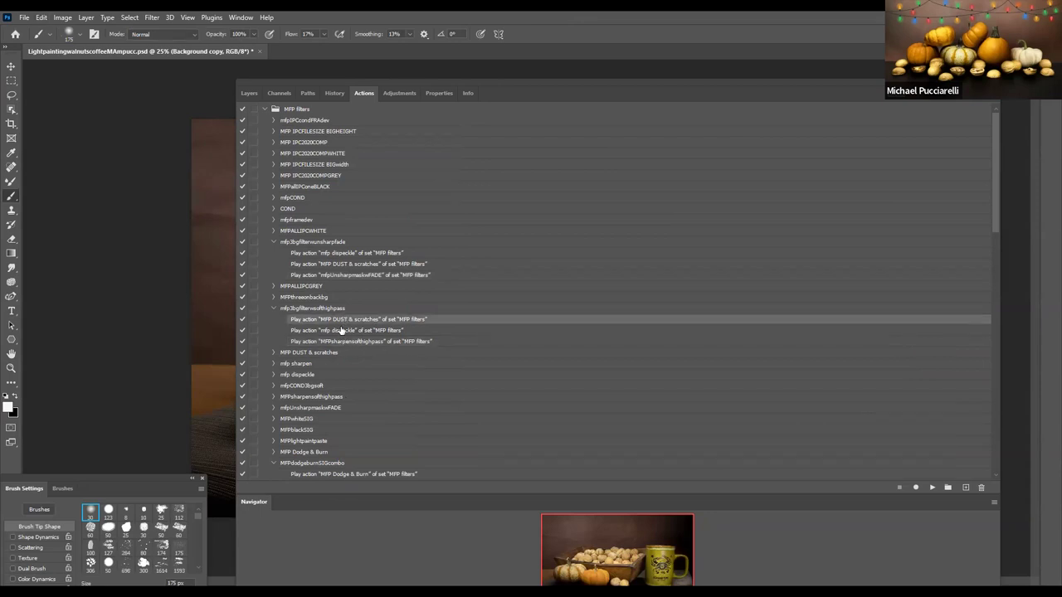
pyautogui.click(341, 331)
pyautogui.click(341, 340)
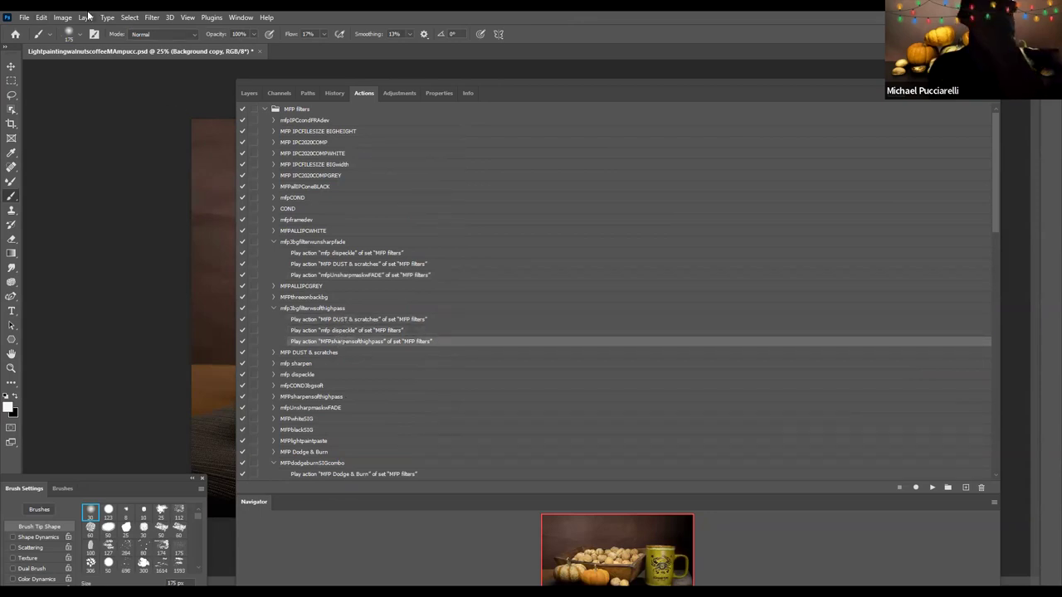
# Step: View the radius setting of the High Pass filter without applying it
pyautogui.click(152, 17)
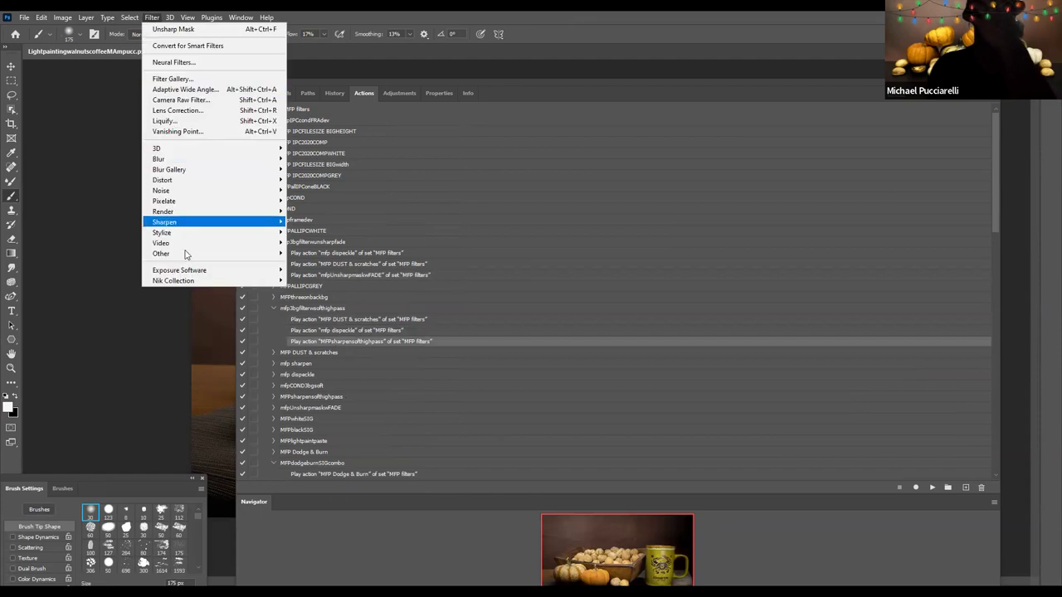
pyautogui.moveTo(184, 255)
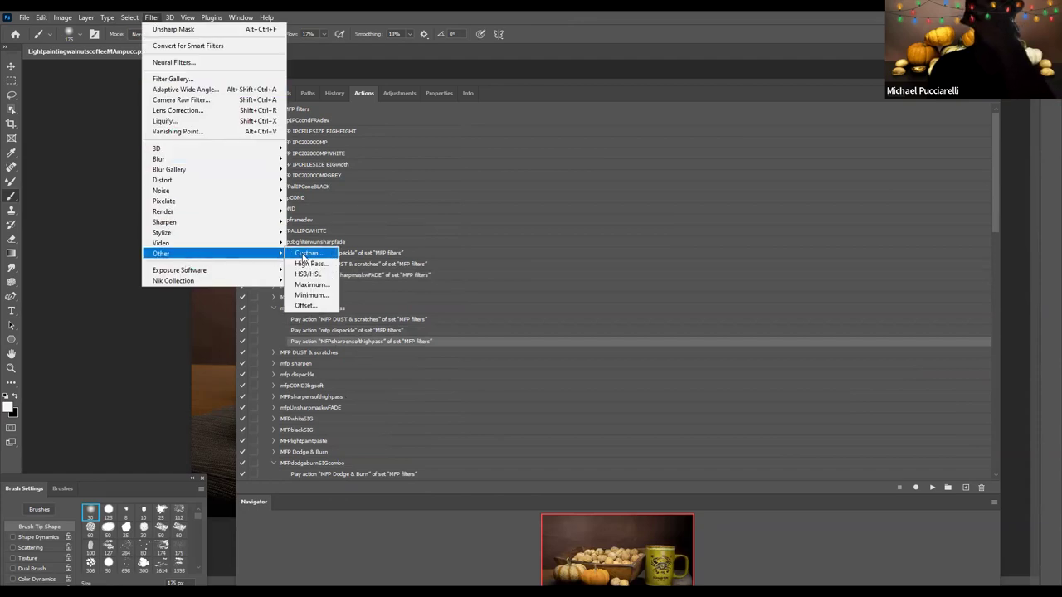
pyautogui.click(312, 264)
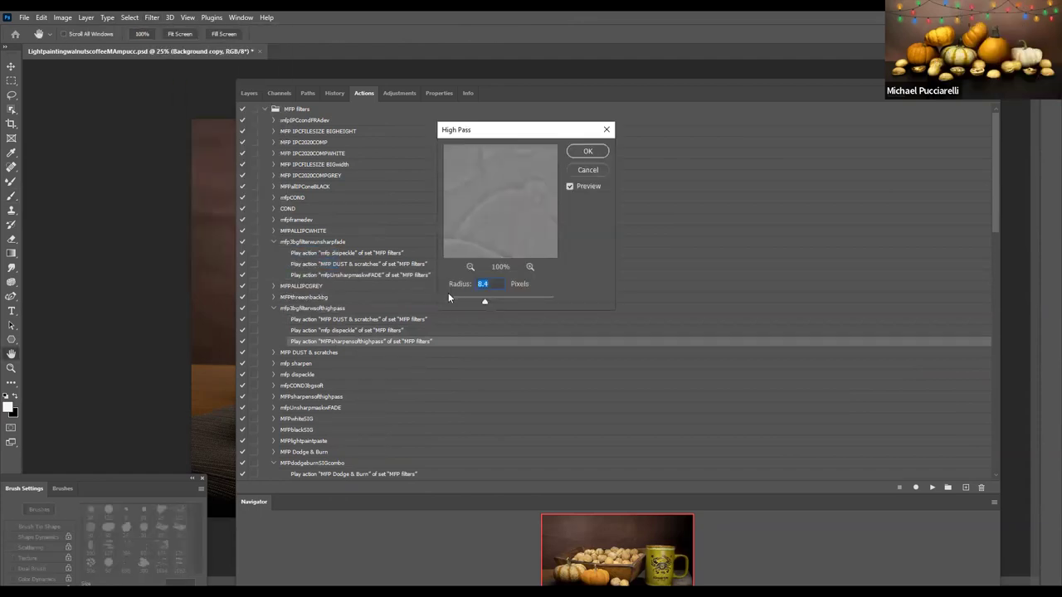
pyautogui.click(587, 170)
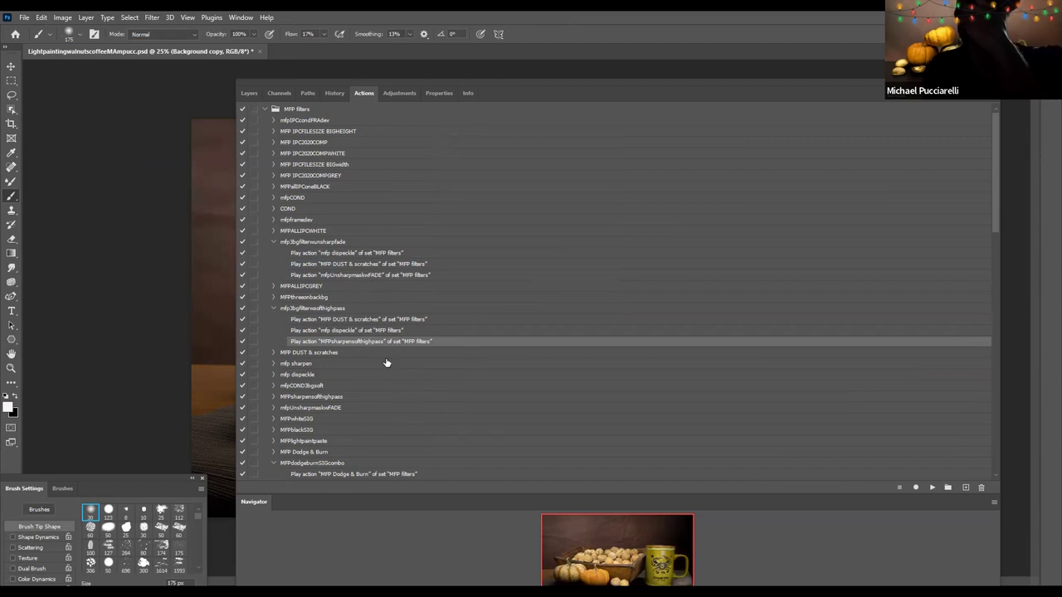
# Step: Examine the recorded layer copy, High Pass and blend mode commands of the MFPsharpensofthighpass action, collapsing it again
pyautogui.scroll(-1, 384, 367)
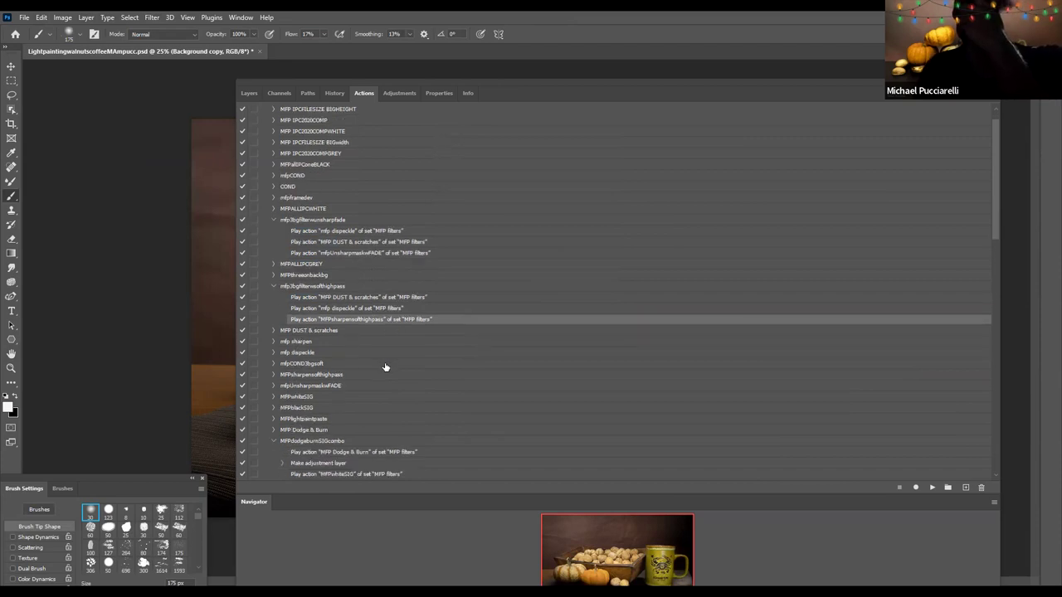
pyautogui.click(273, 375)
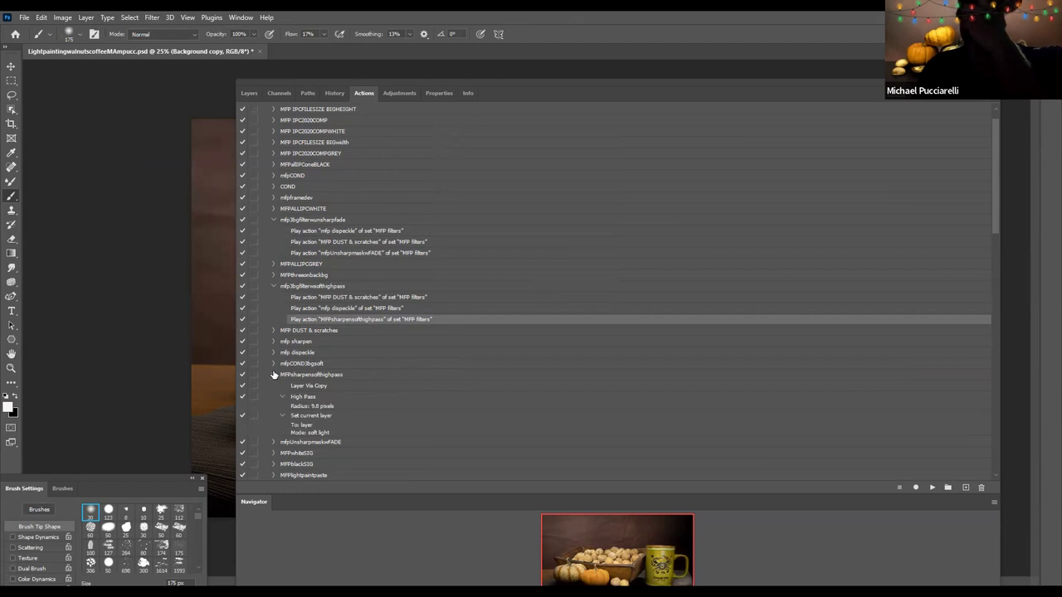
pyautogui.click(273, 375)
pyautogui.scroll(-2, 364, 381)
pyautogui.scroll(-3, 369, 379)
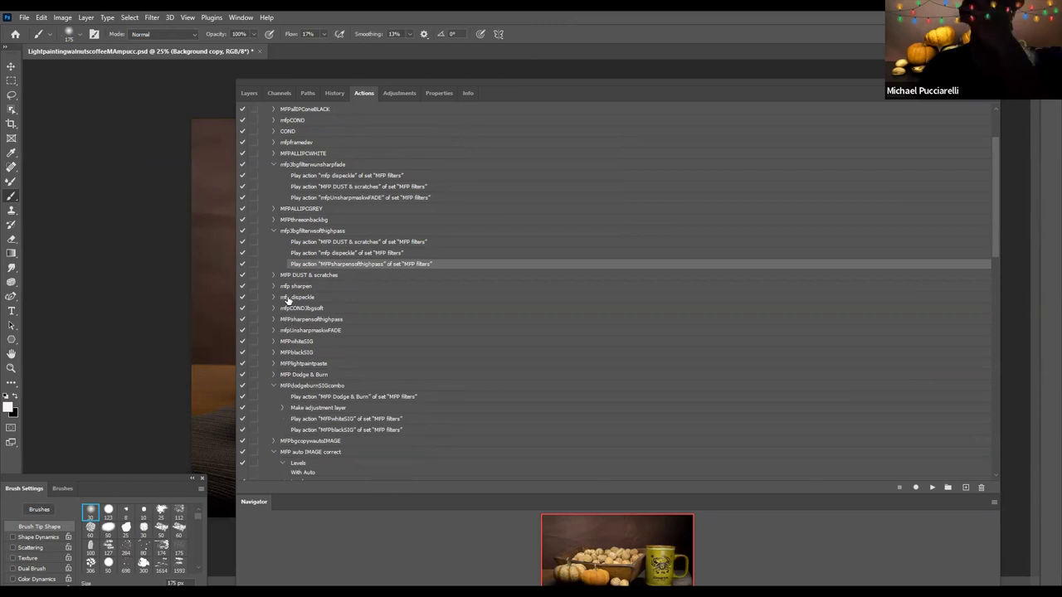
pyautogui.click(274, 320)
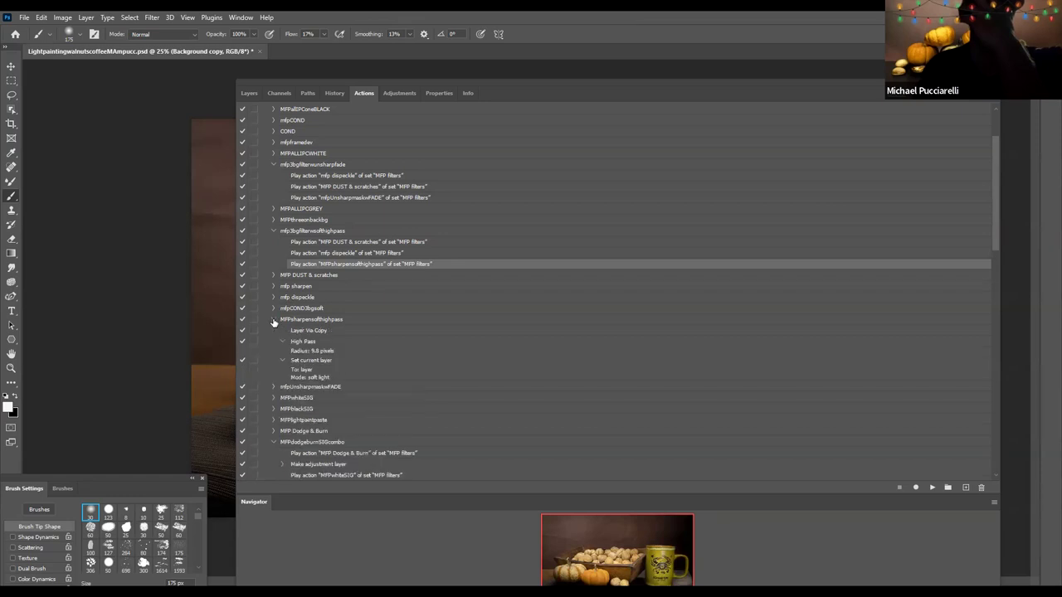
pyautogui.click(274, 320)
# Step: Compare the recorded contents of the mfpUnsharpmaskwFADE and MFPsharpensofthighpass actions, leaving both collapsed
pyautogui.scroll(3, 308, 319)
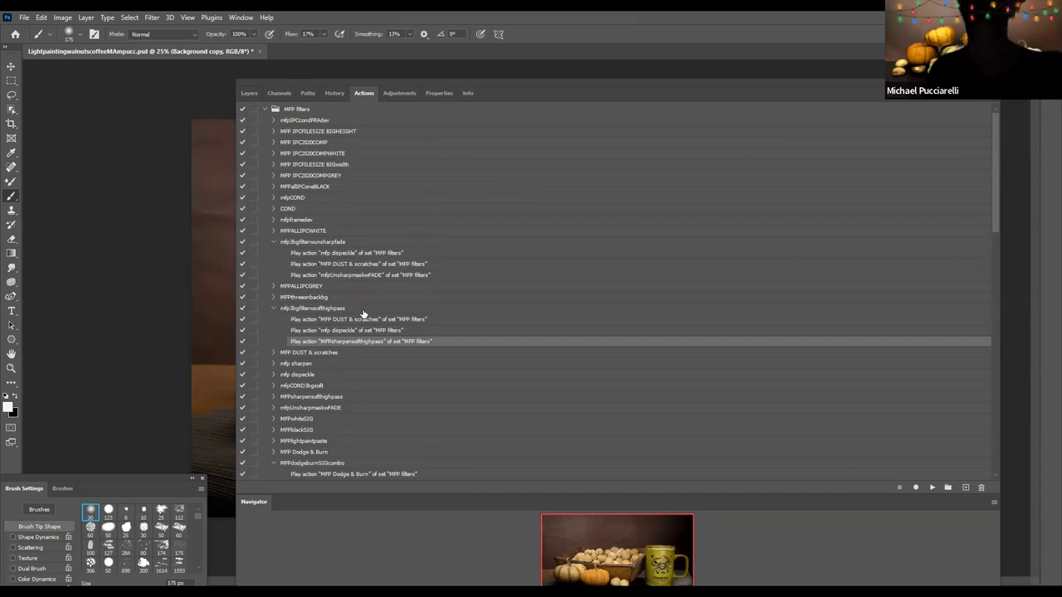
pyautogui.scroll(-1, 357, 380)
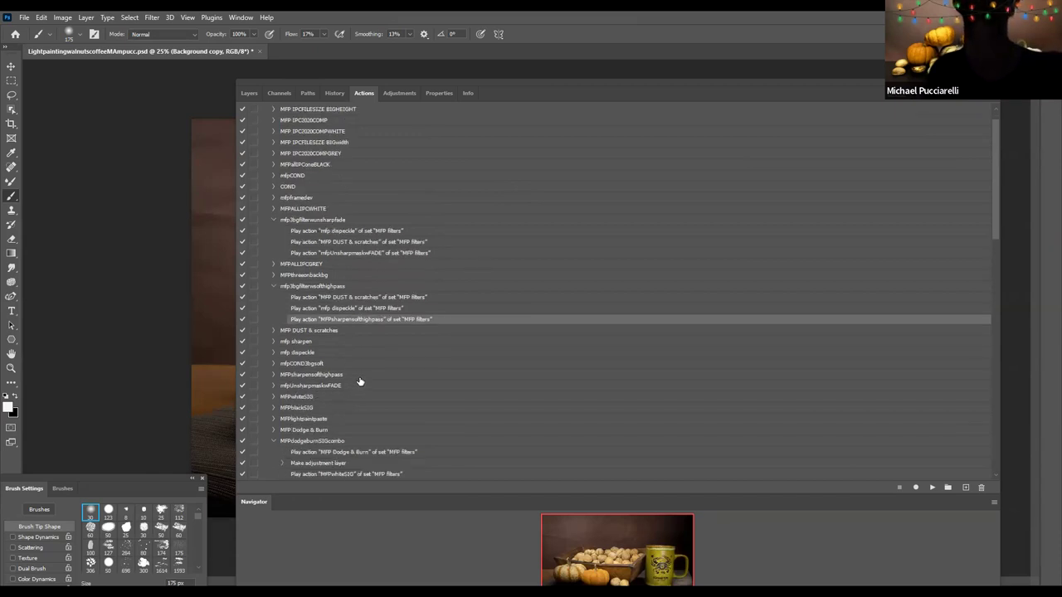
pyautogui.click(274, 386)
pyautogui.click(274, 386)
pyautogui.click(274, 375)
pyautogui.click(274, 374)
# Step: Look through the rest of the MFP filters set, highlighting the mfp3bgfilterwsofthighpass and mfpIPCcondPRAdev actions
pyautogui.scroll(-1, 359, 395)
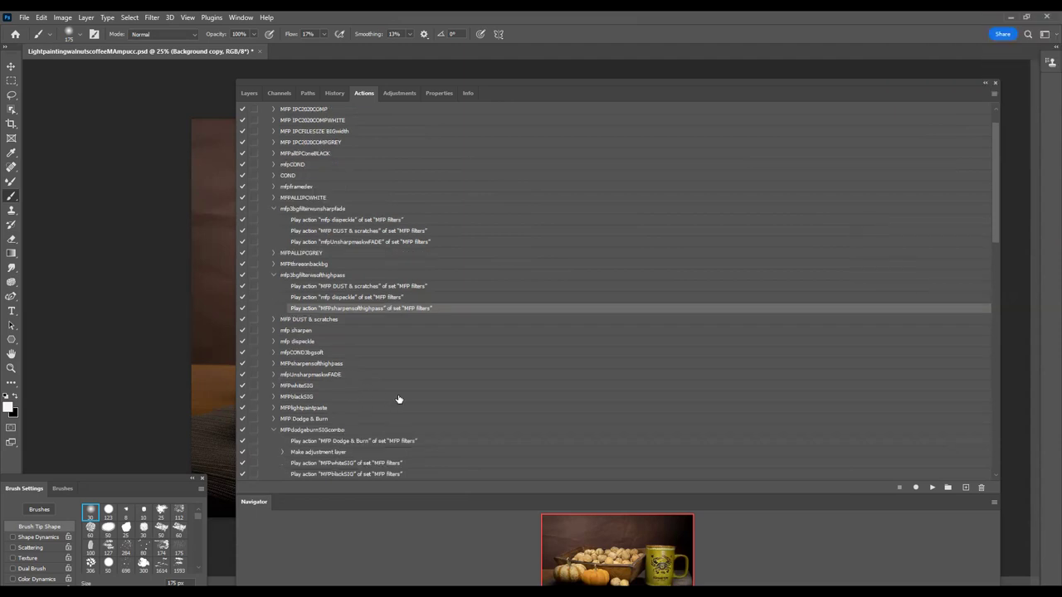
pyautogui.scroll(-5, 407, 412)
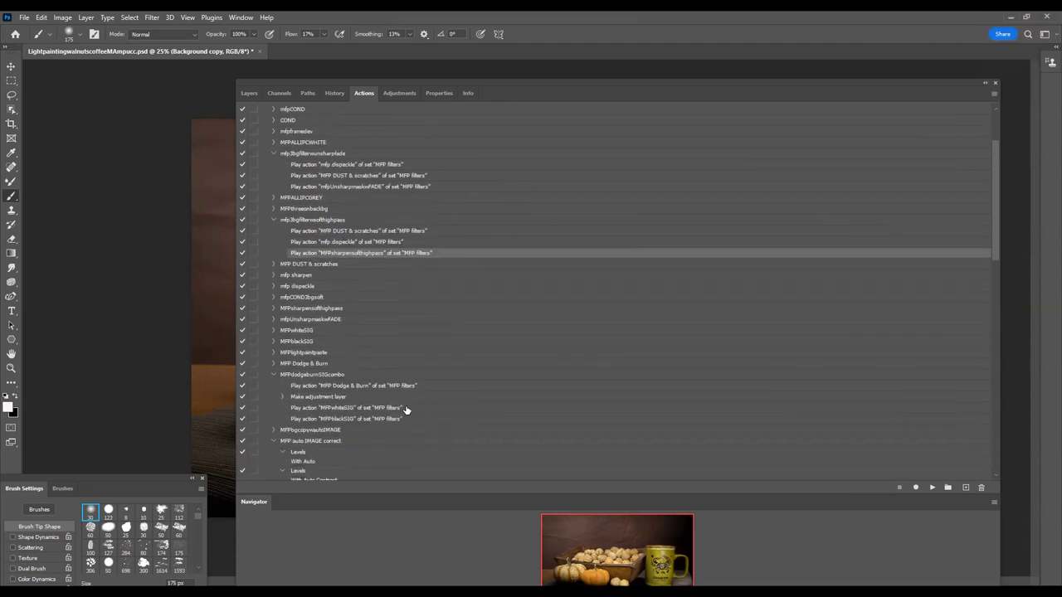
pyautogui.scroll(-3, 406, 409)
pyautogui.scroll(5, 398, 422)
pyautogui.scroll(3, 370, 332)
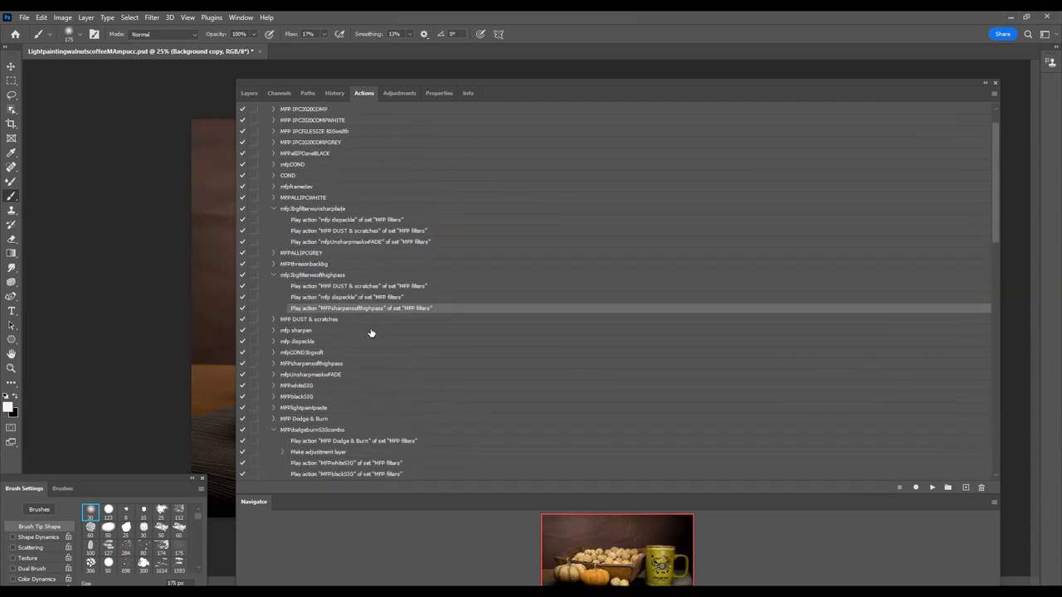
pyautogui.click(319, 277)
pyautogui.scroll(3, 315, 260)
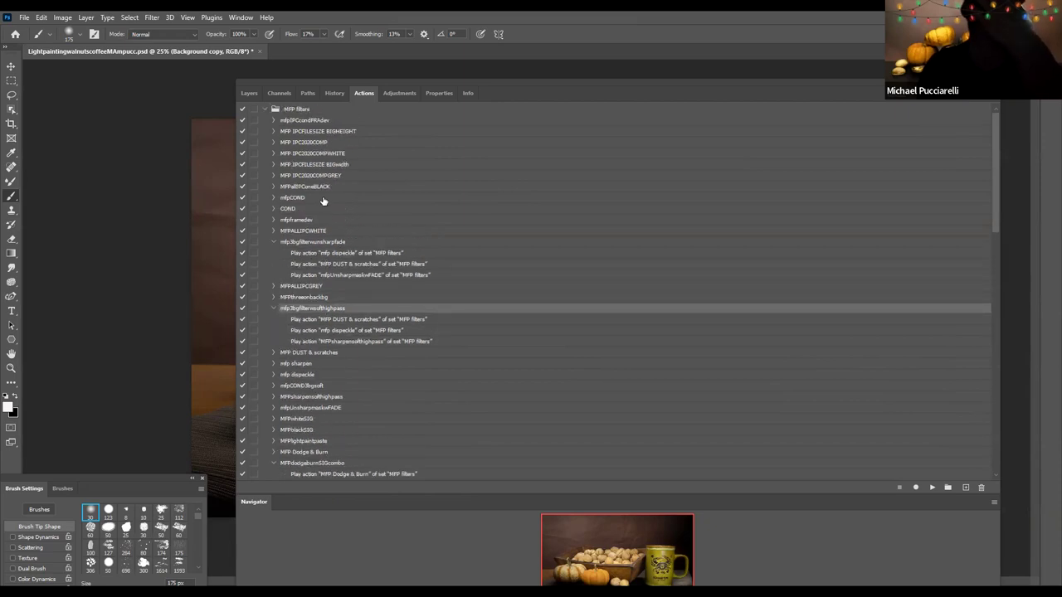
pyautogui.click(306, 121)
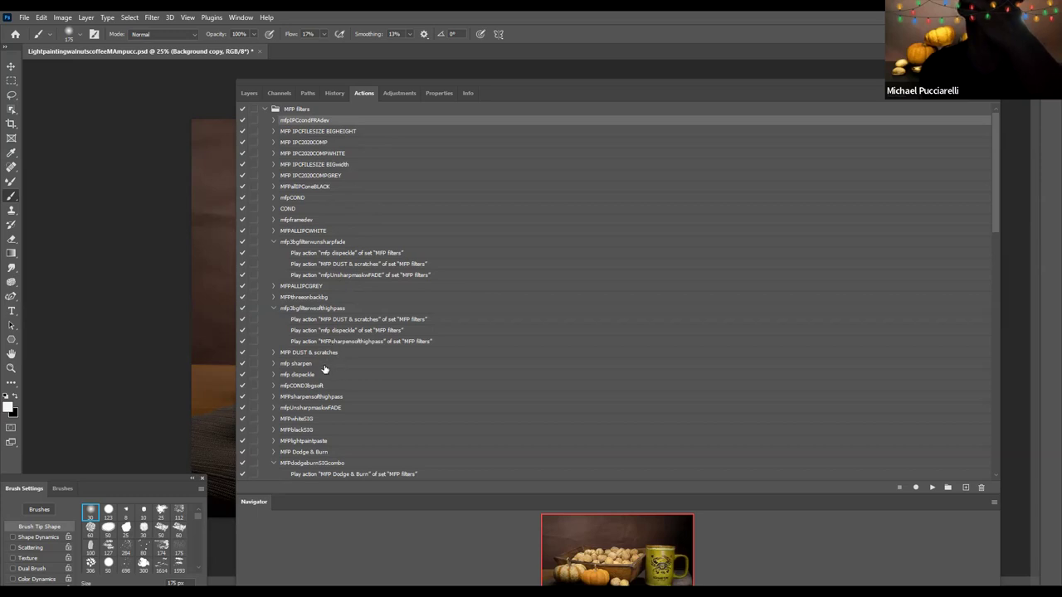
# Step: Examine the mfp sharpen step inside MFPthreeonbackbg, and collapse the three background filter actions
pyautogui.click(273, 297)
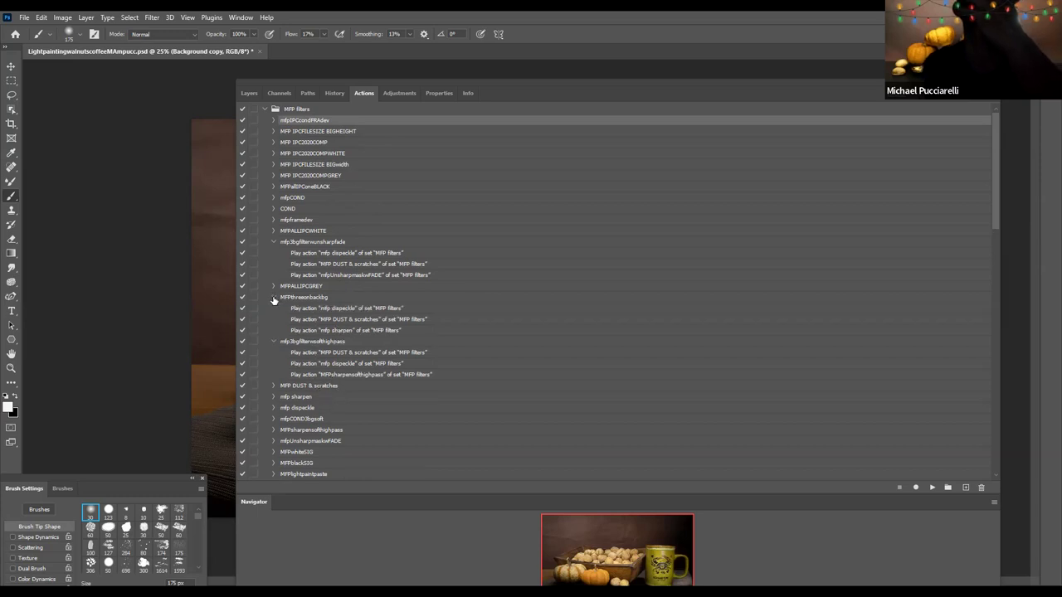
pyautogui.click(358, 331)
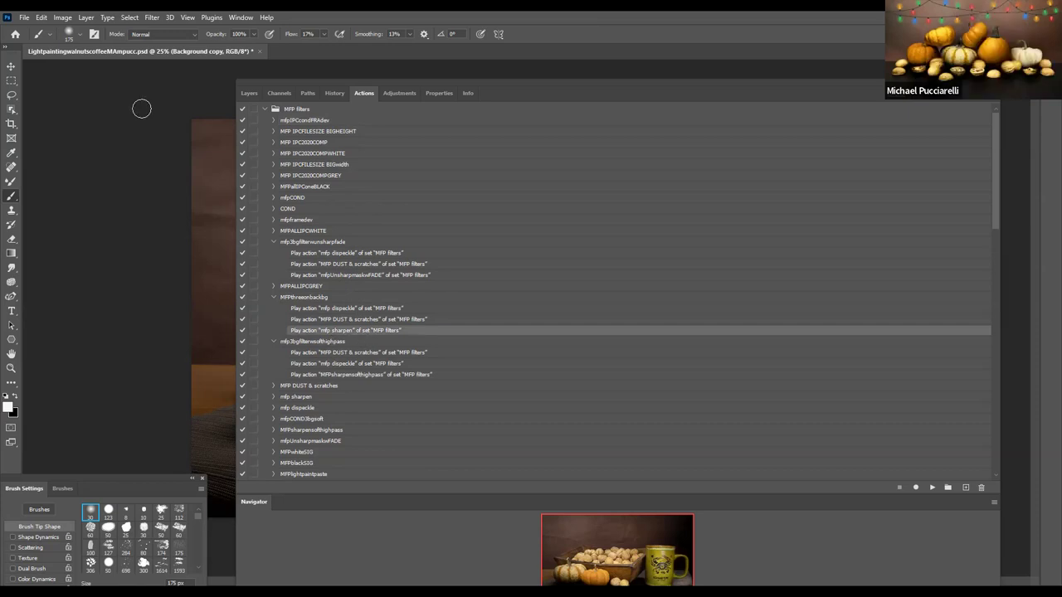
pyautogui.click(274, 242)
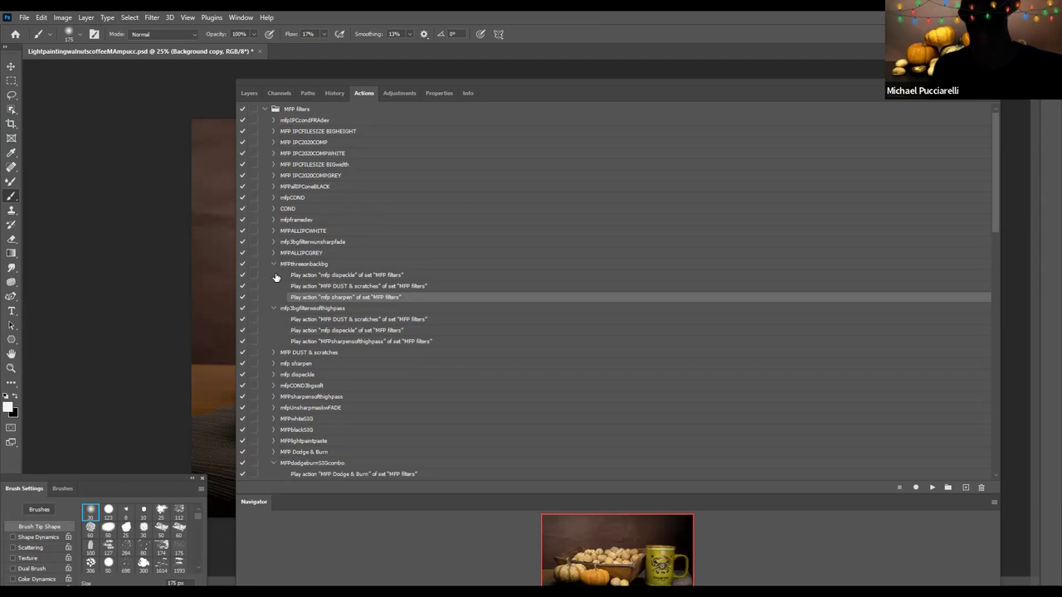
pyautogui.click(274, 265)
pyautogui.click(273, 277)
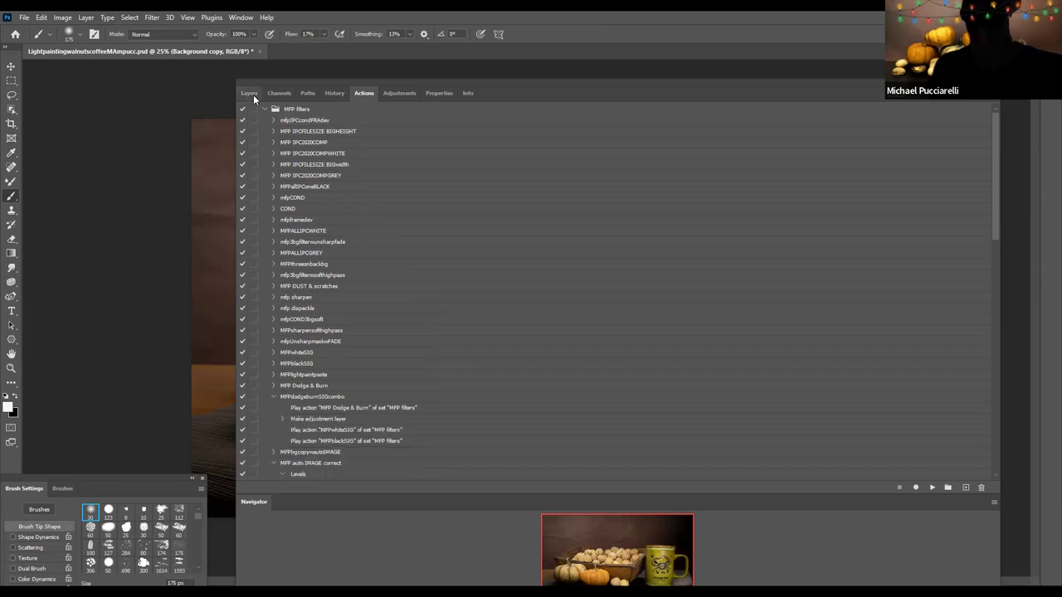
# Step: Return to the layers list and close the walnuts-and-coffee document without saving its changes
pyautogui.press('F7')
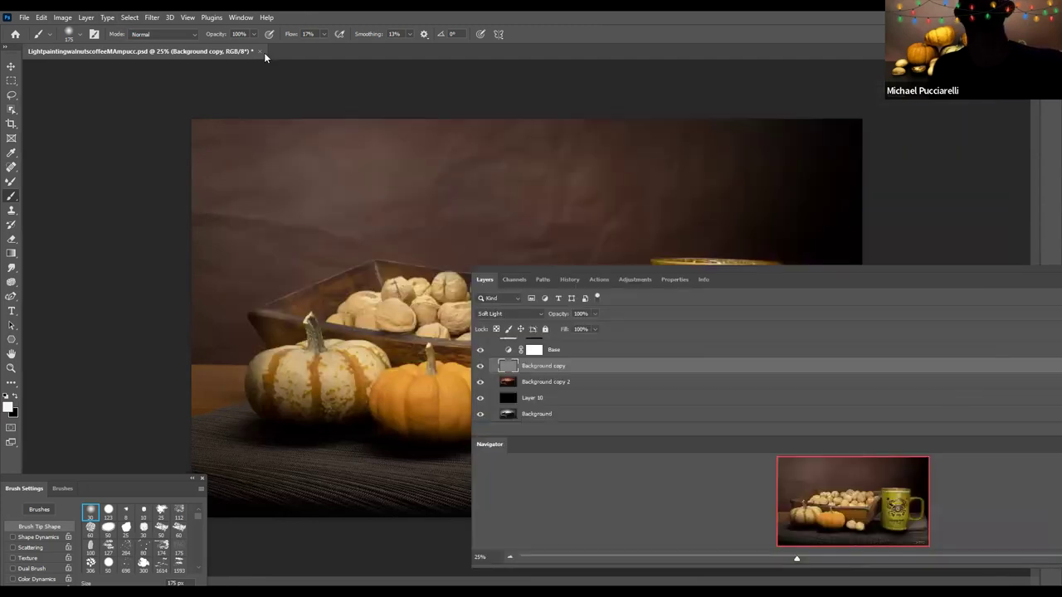
pyautogui.click(261, 52)
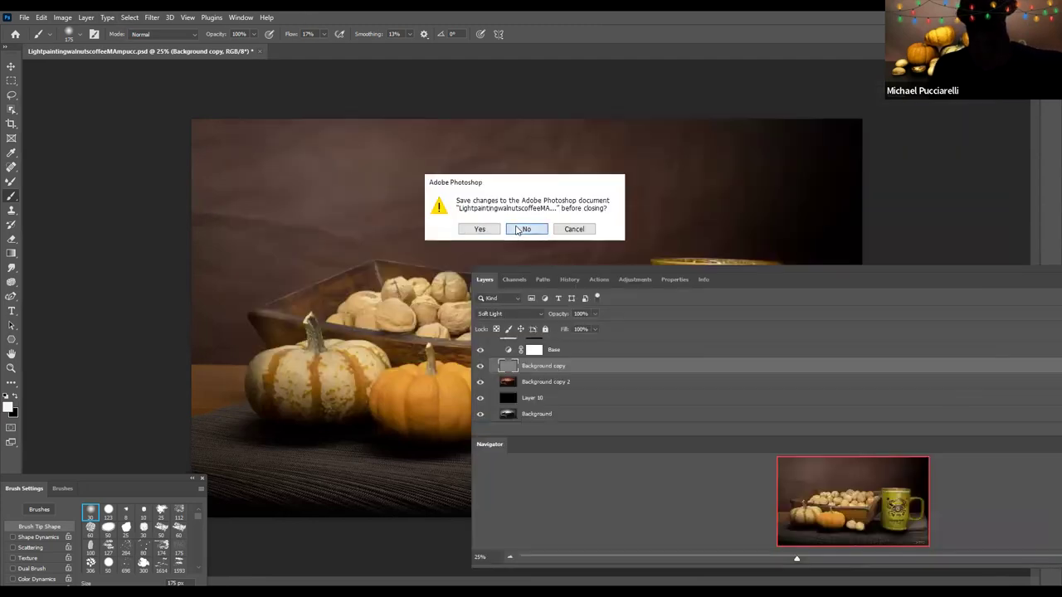
pyautogui.press('n')
# Step: Open the 47A0002DNGMAframe document from the DNG amafile folder of the LightpaintingsquashgrapeswiineNOV-2022 light painting project
pyautogui.click(35, 115)
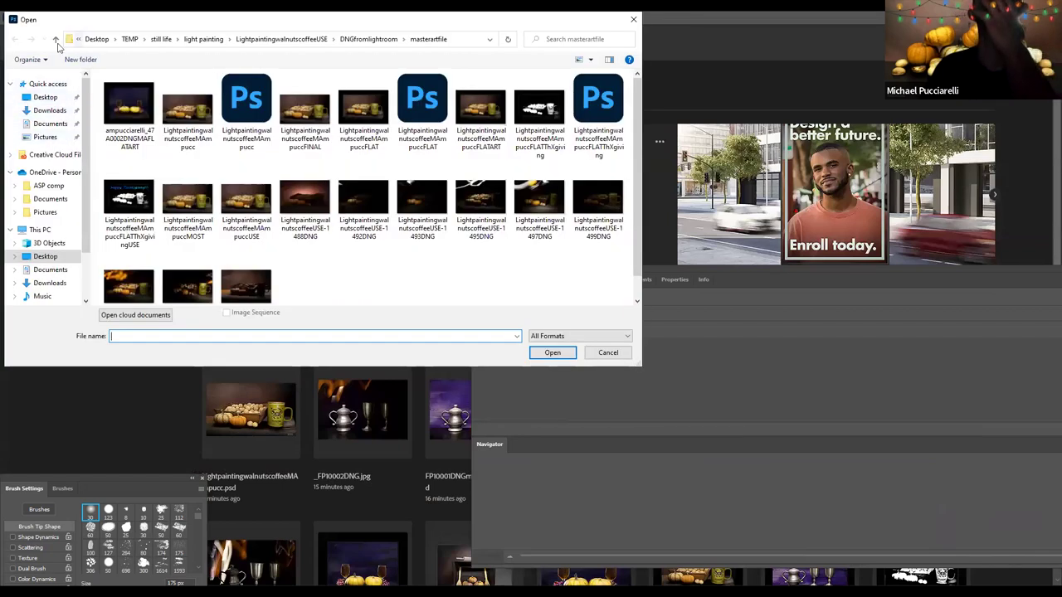
pyautogui.click(56, 40)
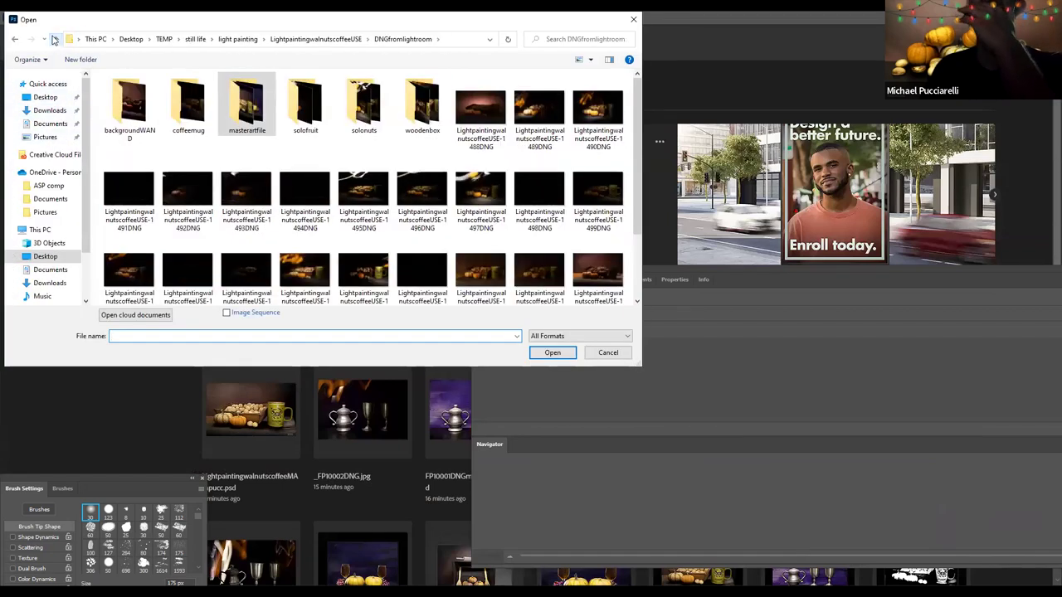
pyautogui.click(55, 40)
pyautogui.click(54, 40)
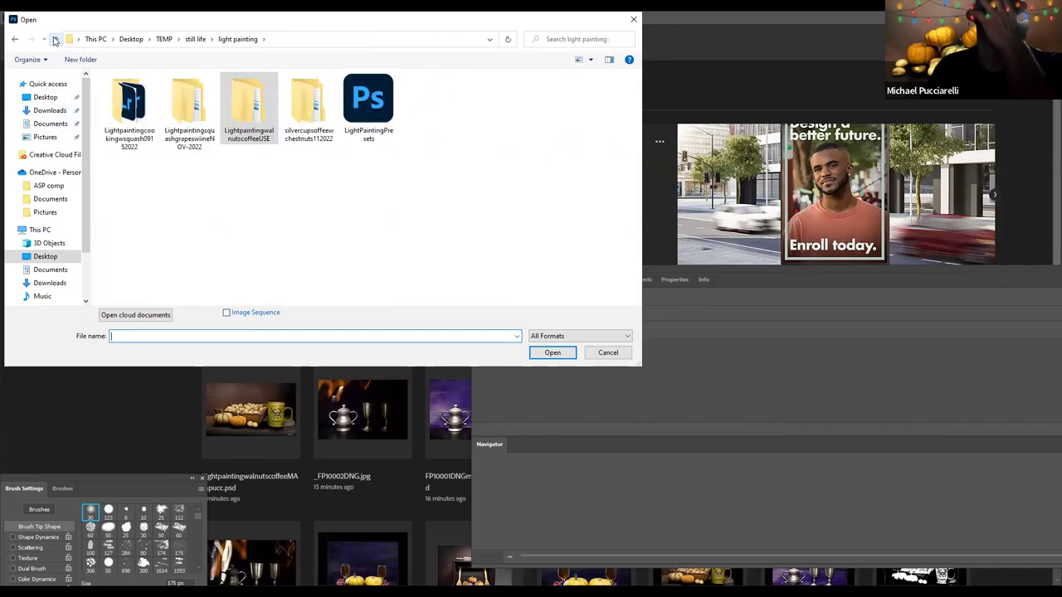
pyautogui.click(189, 101)
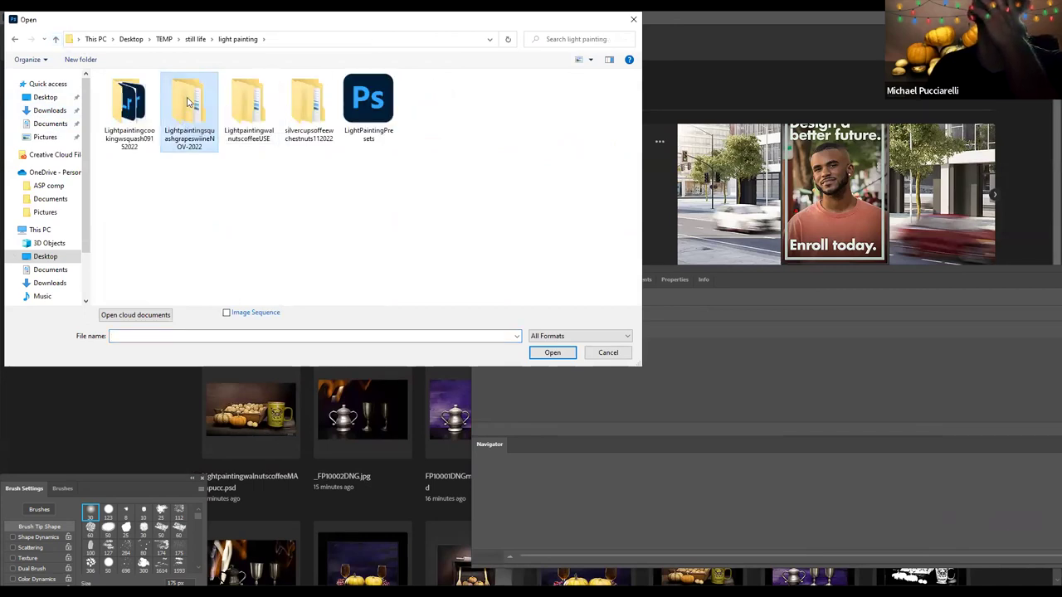
pyautogui.doubleClick(188, 101)
pyautogui.doubleClick(120, 104)
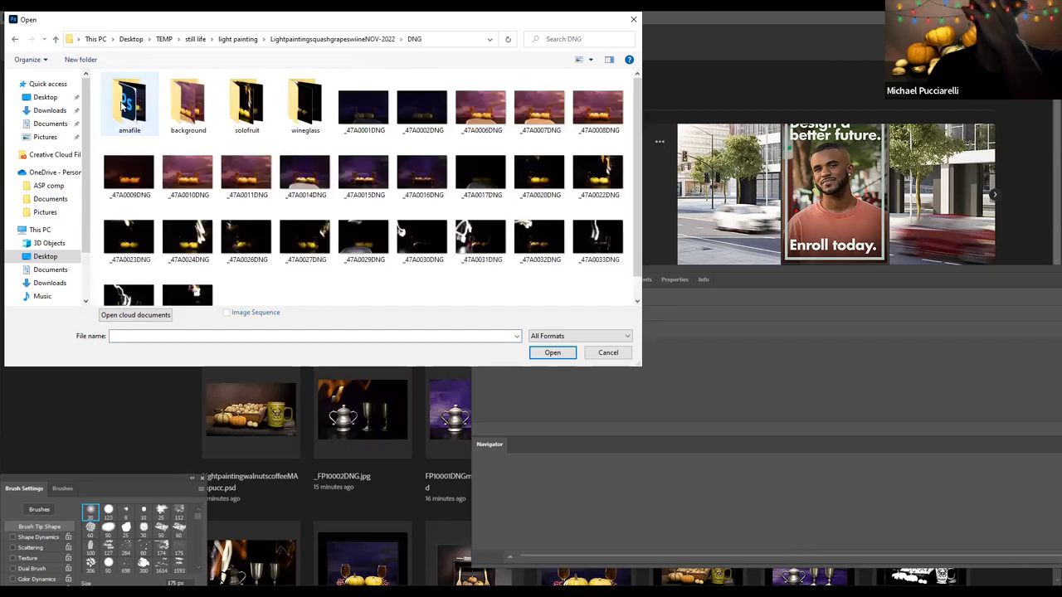
pyautogui.doubleClick(131, 103)
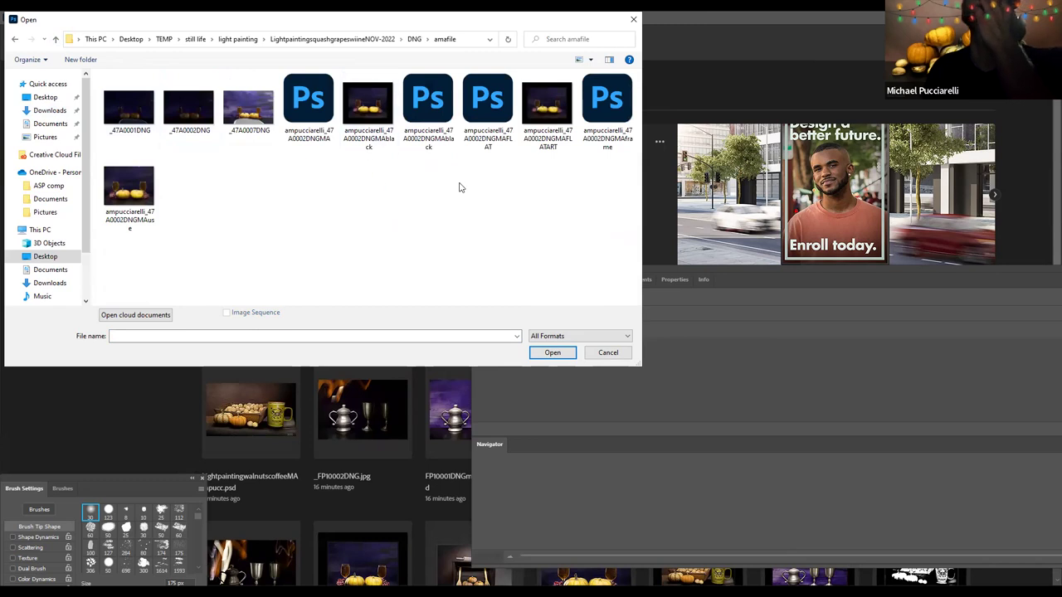
pyautogui.click(591, 105)
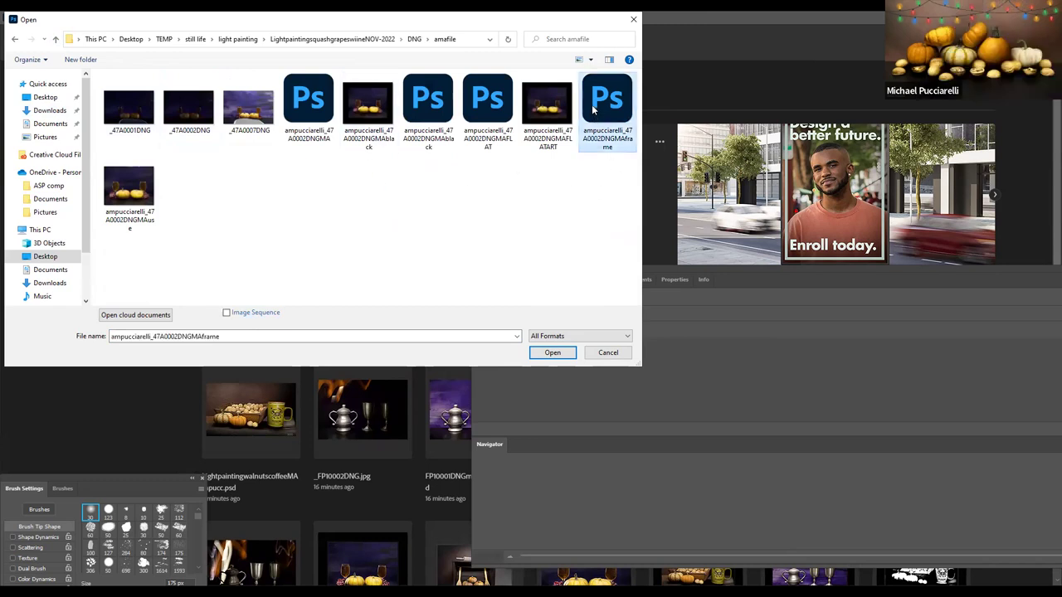
pyautogui.click(553, 355)
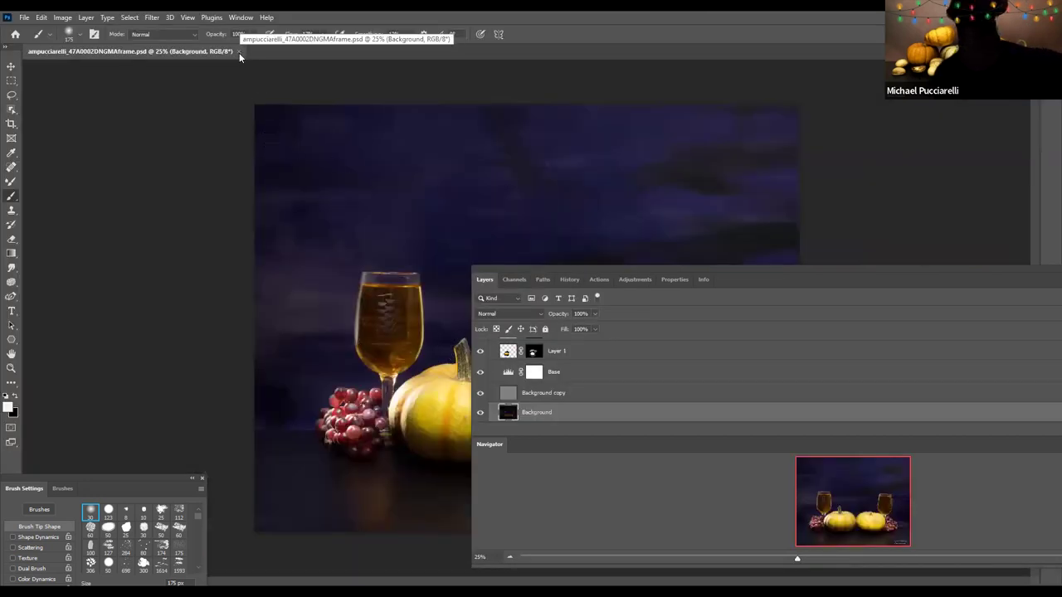
# Step: Close the 47A0002DNGMAframe document and reopen it from the same amafile folder
pyautogui.click(239, 52)
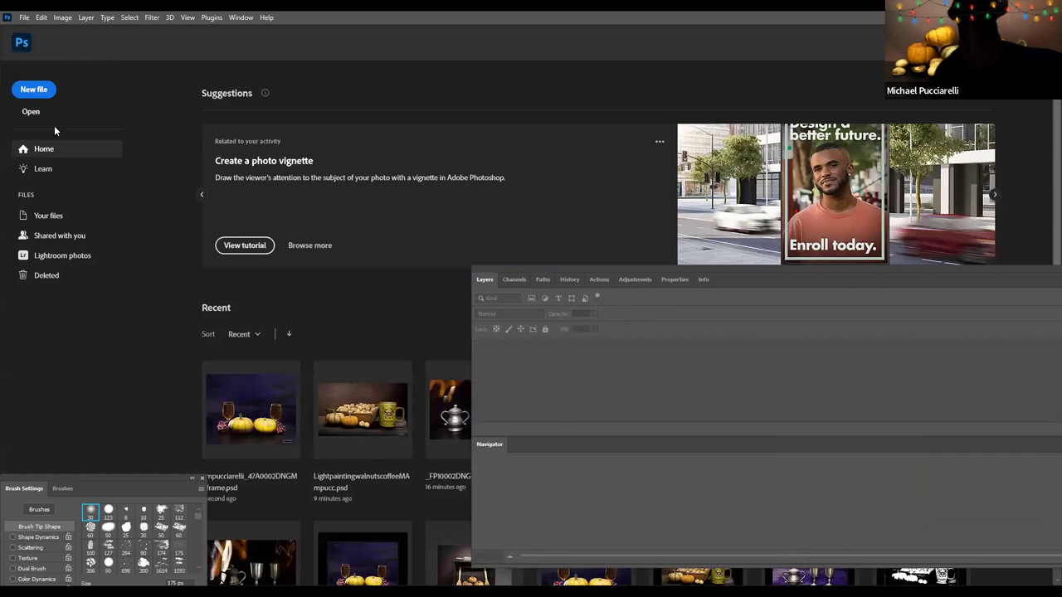
pyautogui.click(37, 114)
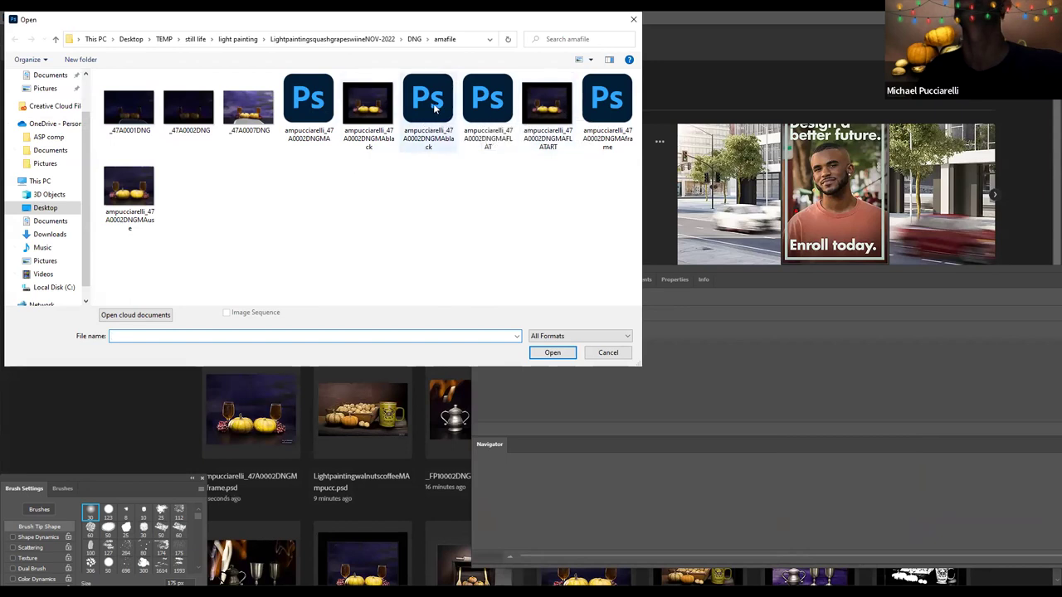
pyautogui.click(607, 104)
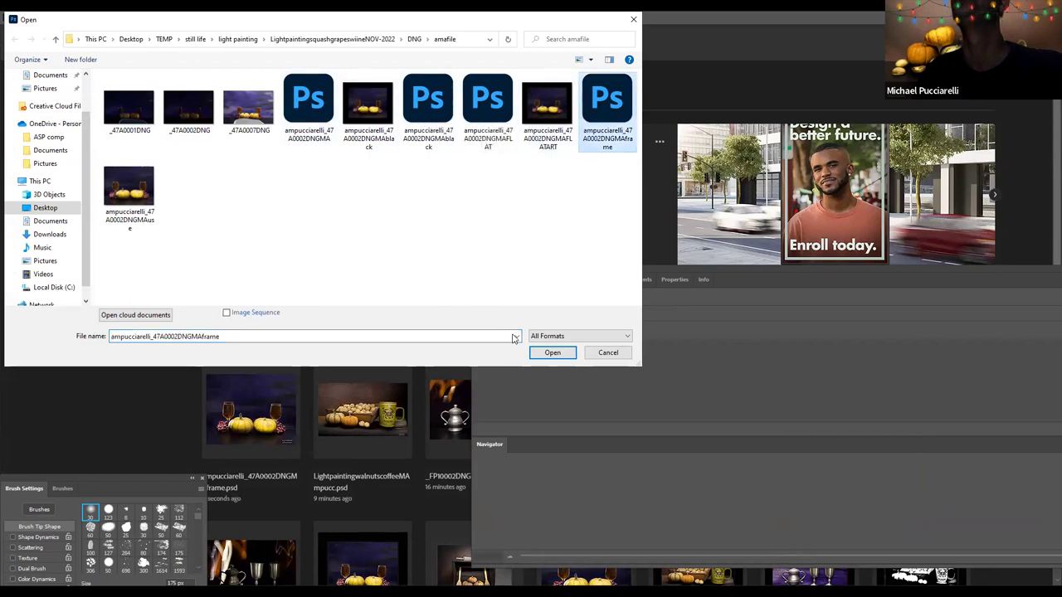
pyautogui.click(551, 353)
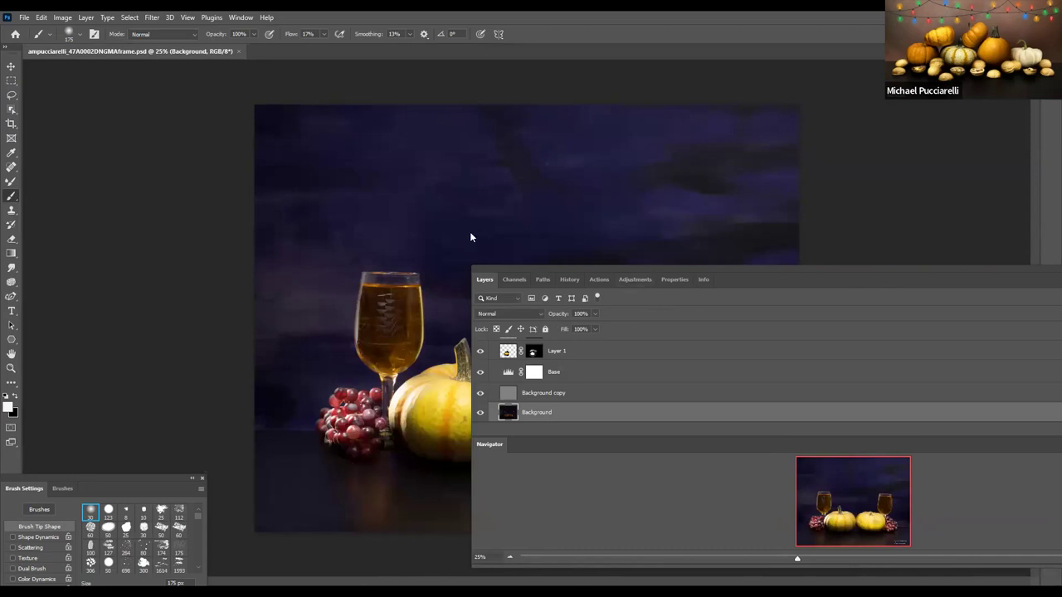
# Step: Open the flattened 47A0002DNGMAFLAT version from the amafile folder alongside the layered document
pyautogui.moveTo(529, 285); pyautogui.dragTo(423, 258)
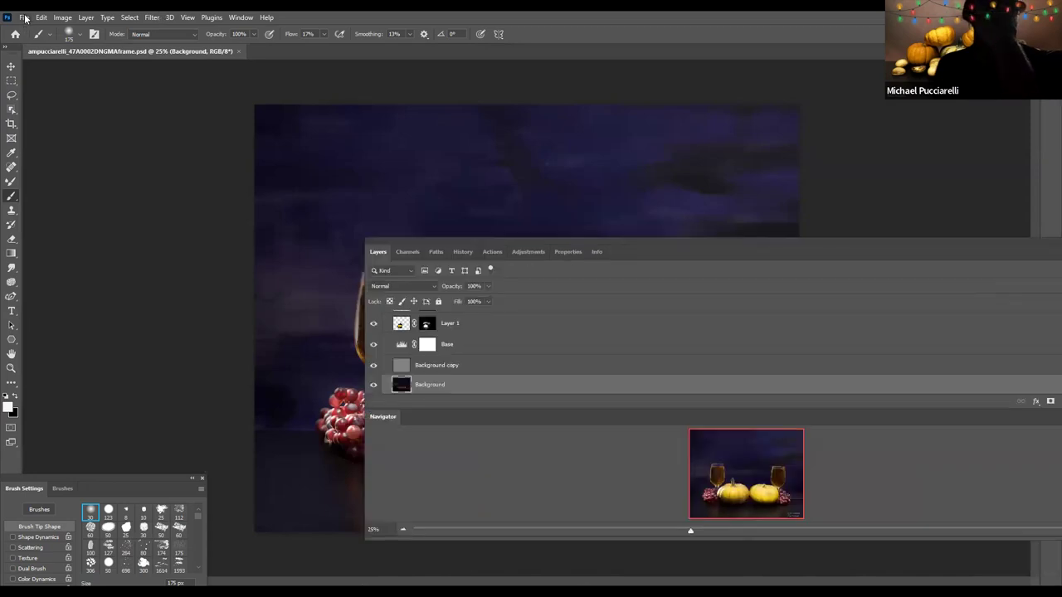
pyautogui.click(25, 17)
pyautogui.click(38, 41)
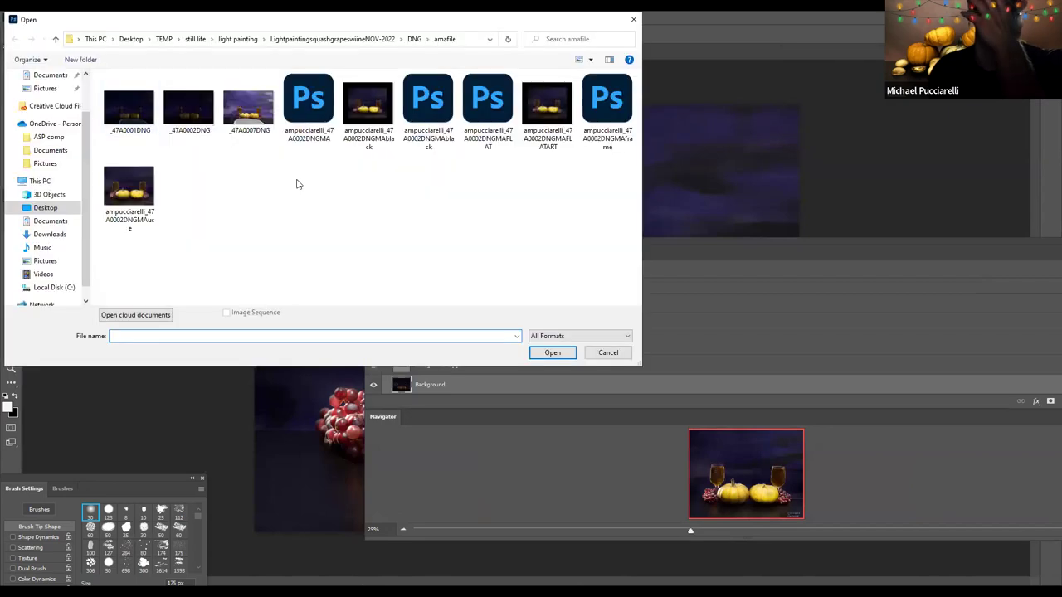
pyautogui.click(488, 112)
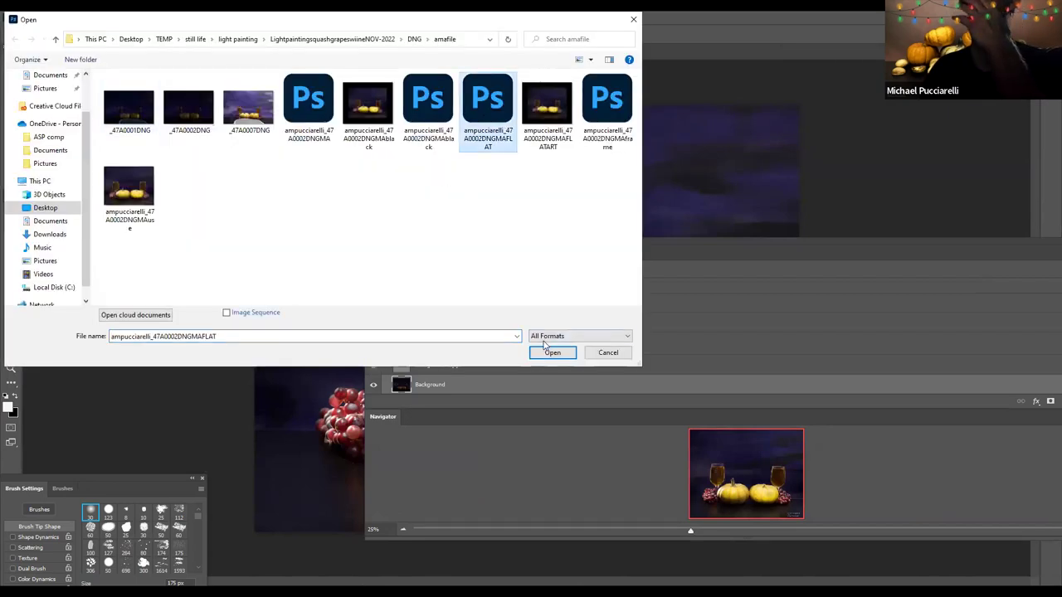
pyautogui.click(552, 353)
# Step: Switch back to the 47A0002DNGMAframe document and move the layers list off the still life image
pyautogui.click(147, 51)
pyautogui.scroll(1, 506, 350)
pyautogui.scroll(5, 506, 350)
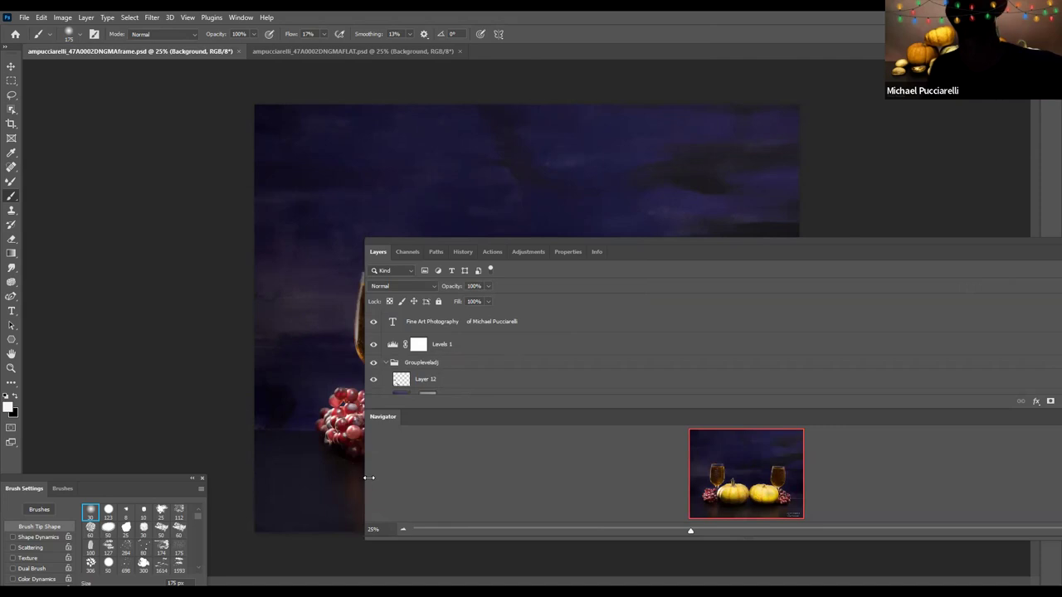
pyautogui.moveTo(827, 244); pyautogui.dragTo(874, 194)
# Step: Turn the visibility of the Levels 1 adjustment and the Groupleveladj group off and back on
pyautogui.click(818, 291)
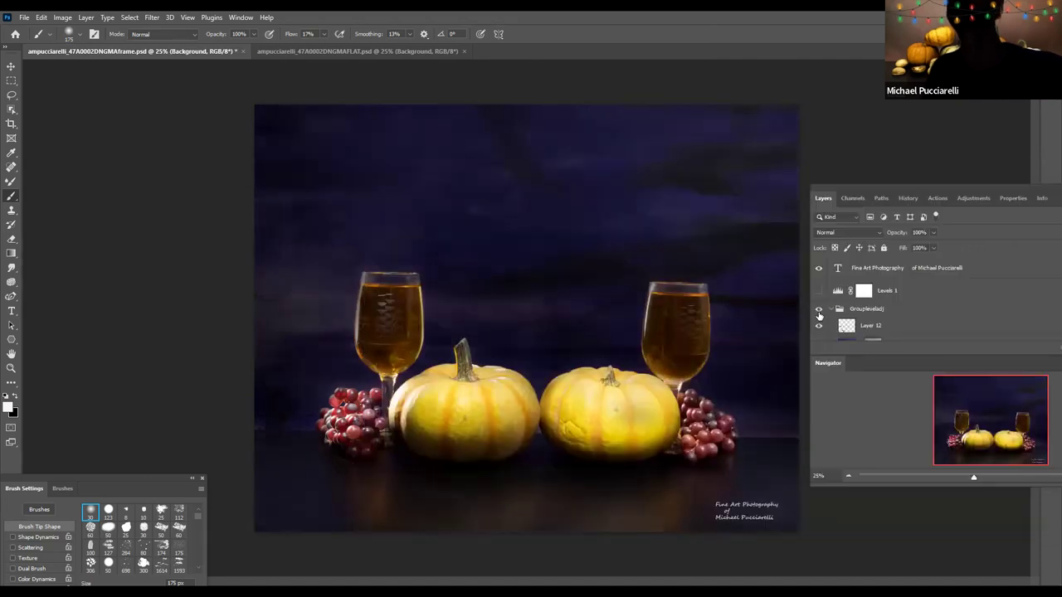
pyautogui.click(818, 307)
pyautogui.scroll(-2, 823, 295)
pyautogui.scroll(3, 829, 306)
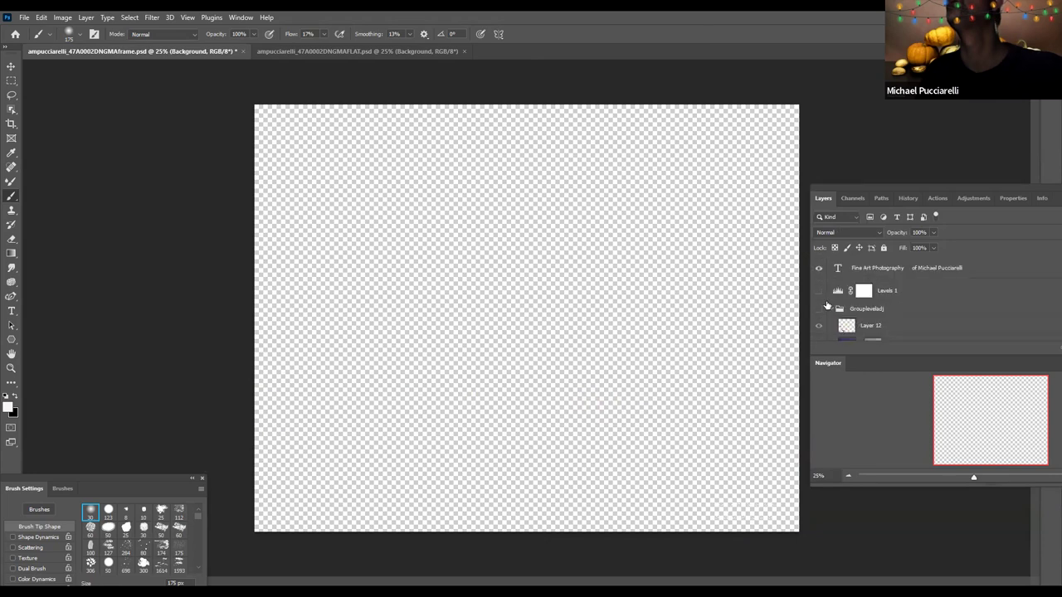
pyautogui.scroll(-1, 823, 330)
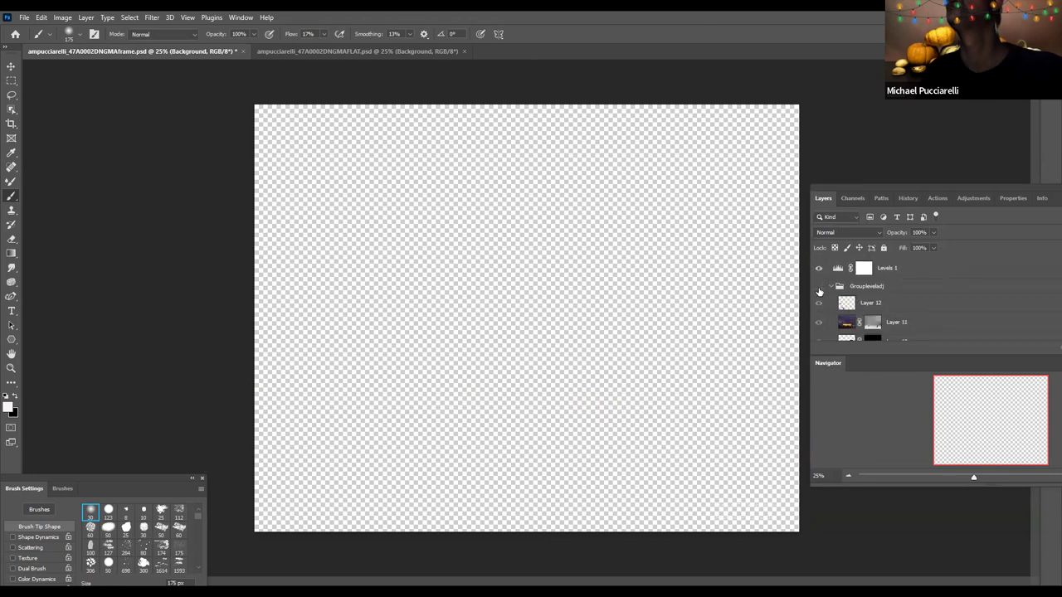
# Step: Hide Layers 12 through 6 of the Groupleveladj group, working downward to peel back the composite
pyautogui.click(819, 323)
pyautogui.click(819, 324)
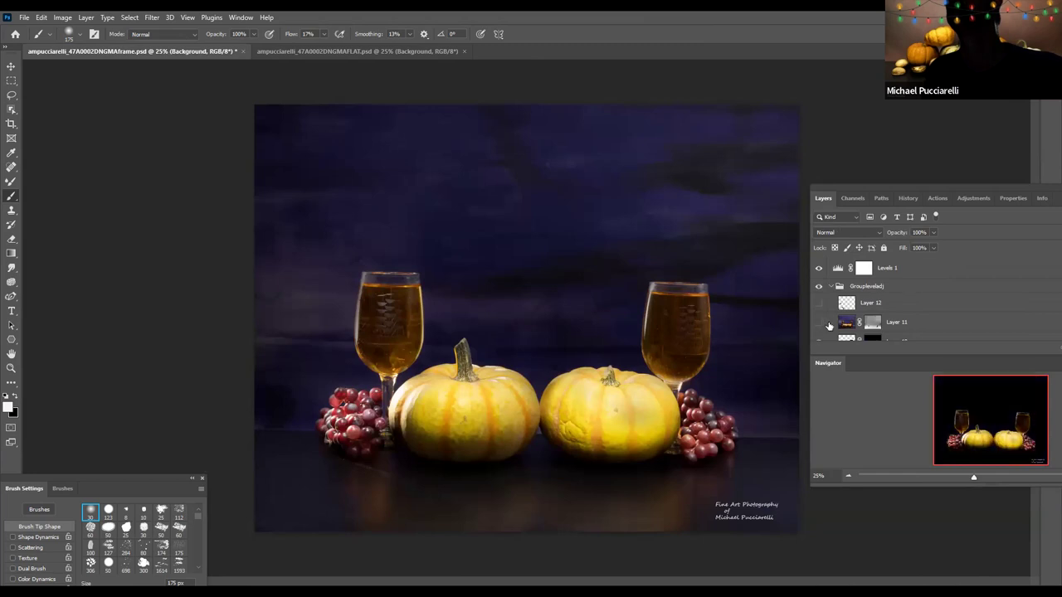
pyautogui.scroll(-1, 819, 325)
pyautogui.click(820, 319)
pyautogui.scroll(-2, 823, 336)
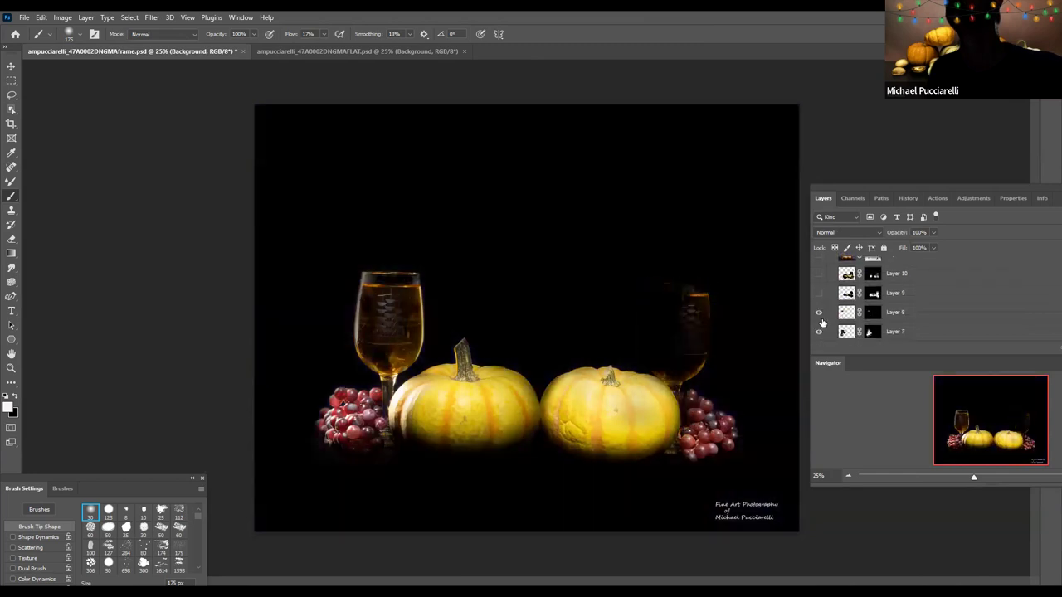
pyautogui.click(822, 333)
pyautogui.scroll(-1, 821, 326)
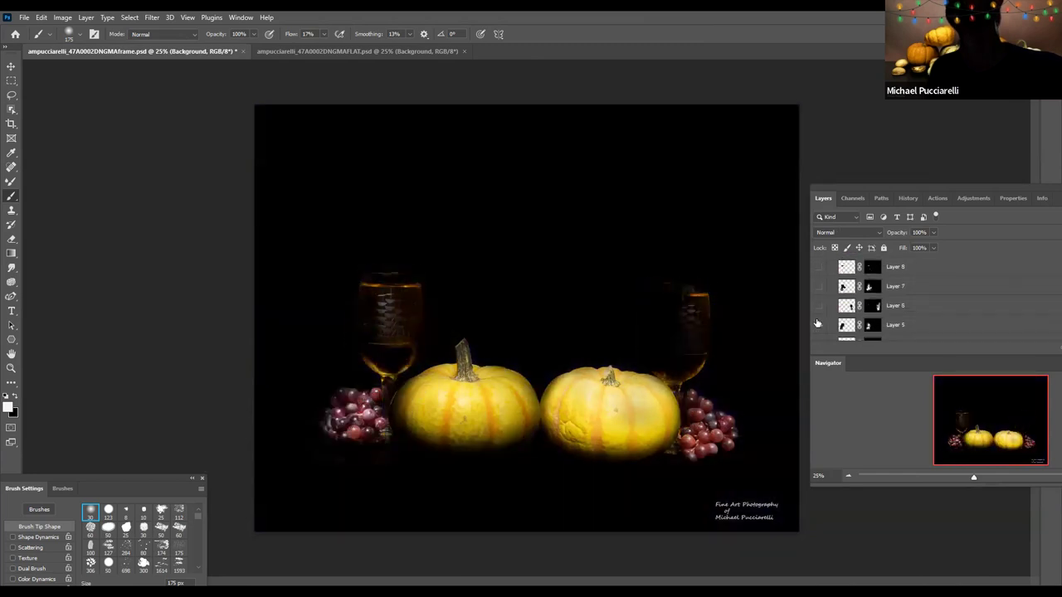
# Step: Hide Layers 5 through 1, removing the remaining glass, grape and pumpkin light painting exposures
pyautogui.click(819, 329)
pyautogui.click(819, 329)
pyautogui.scroll(-2, 821, 323)
pyautogui.click(819, 296)
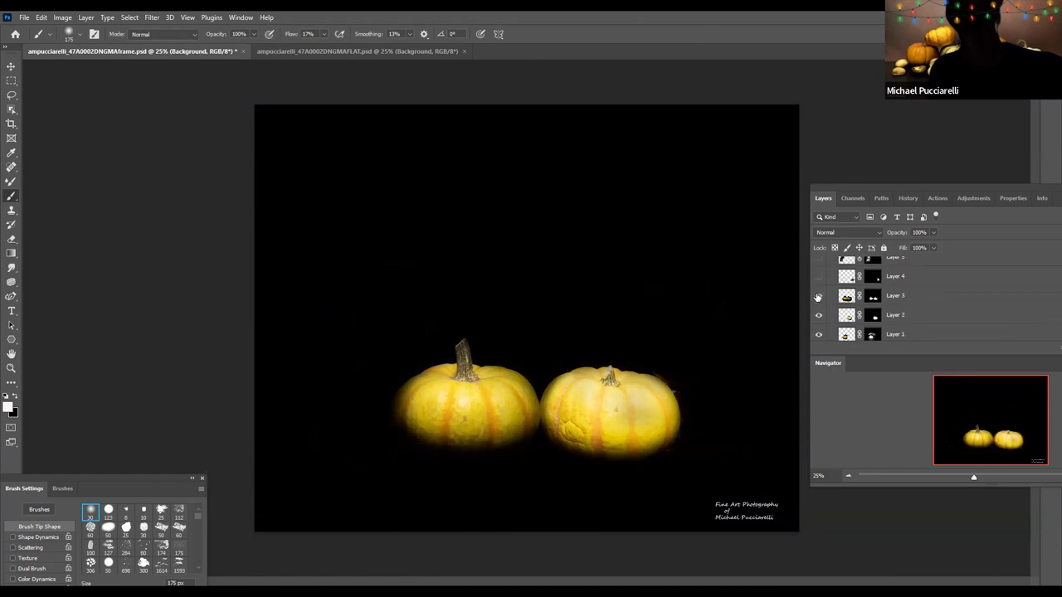
pyautogui.click(818, 315)
pyautogui.scroll(-2, 826, 332)
pyautogui.click(819, 290)
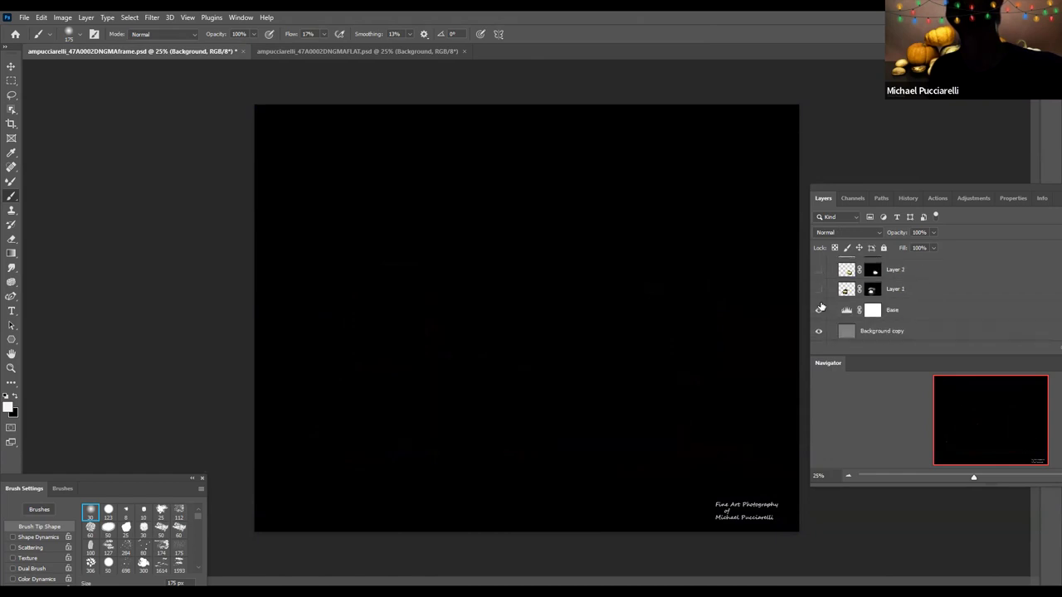
# Step: Toggle the Base levels adjustment off and on to compare the unlit exposure, and open its Levels settings
pyautogui.scroll(-1, 825, 307)
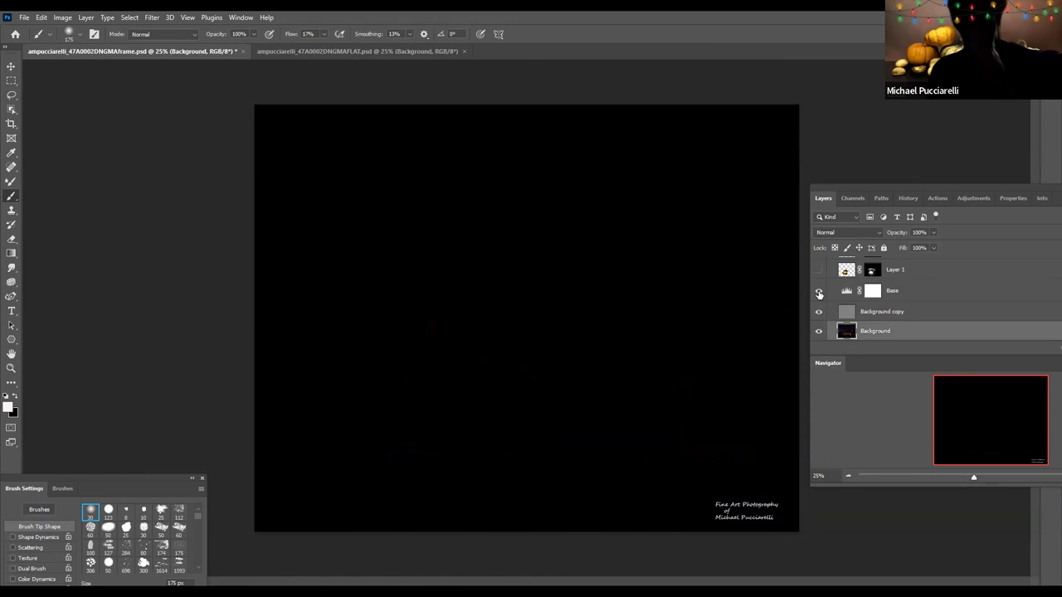
pyautogui.click(819, 291)
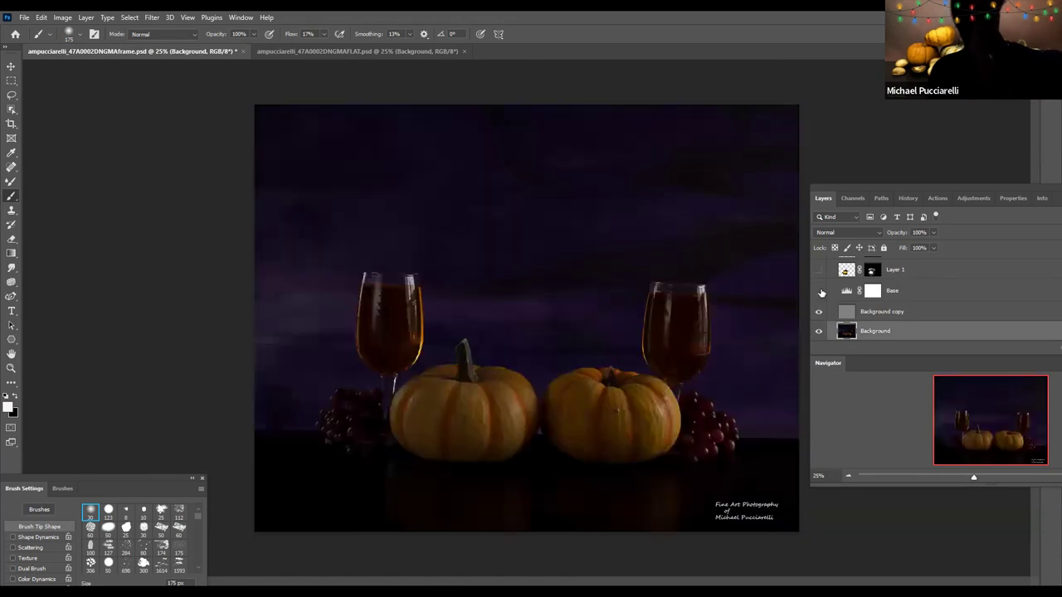
pyautogui.click(846, 291)
pyautogui.doubleClick(846, 291)
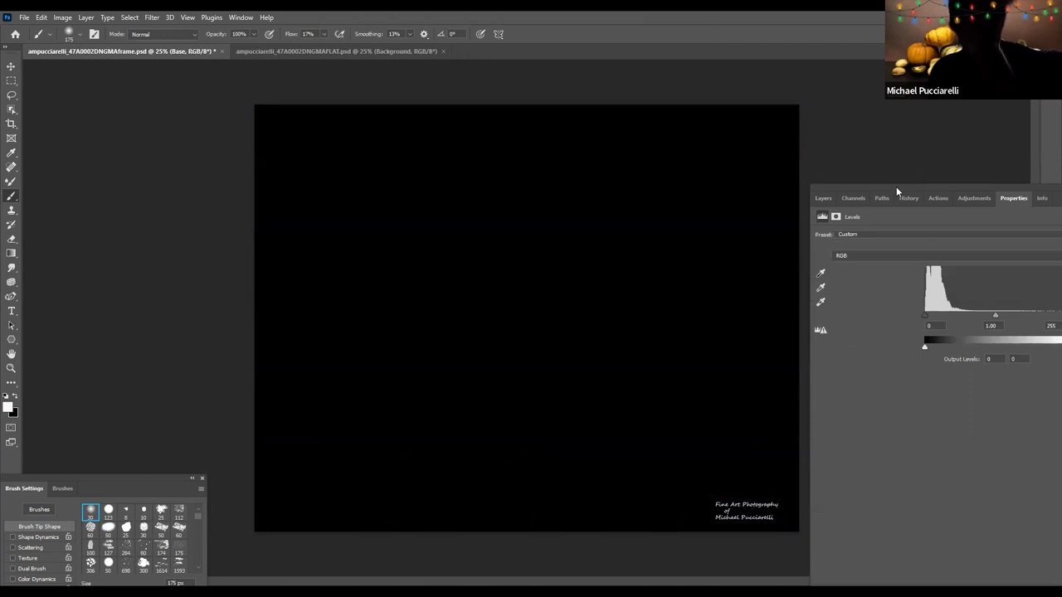
# Step: Demonstrate the Base adjustment's output level by raising it to near white and returning it to 0
pyautogui.moveTo(876, 184); pyautogui.dragTo(722, 117)
pyautogui.moveTo(773, 276); pyautogui.dragTo(912, 274)
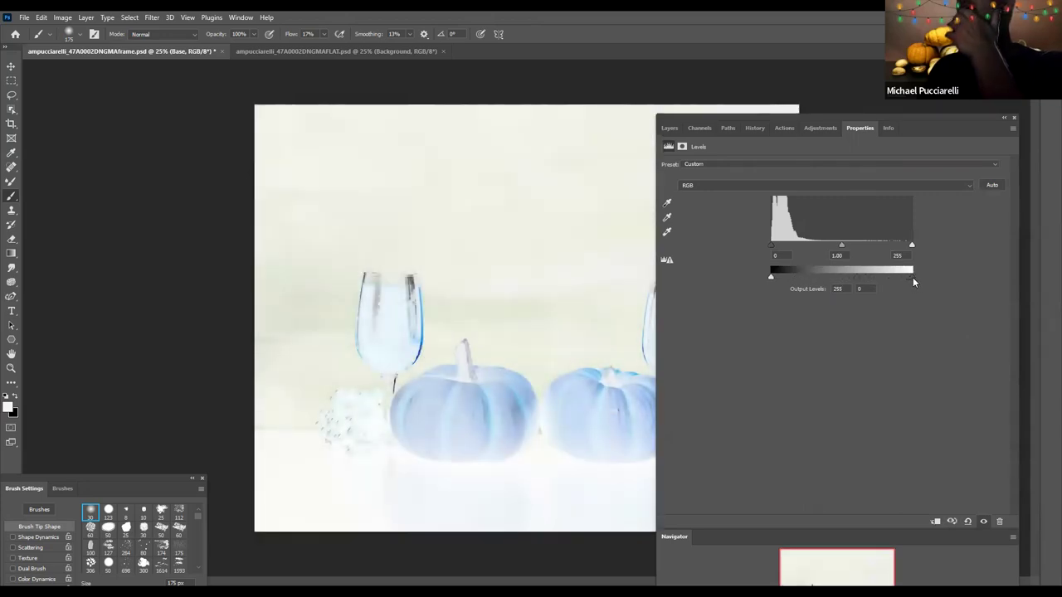
pyautogui.moveTo(912, 277); pyautogui.dragTo(754, 285)
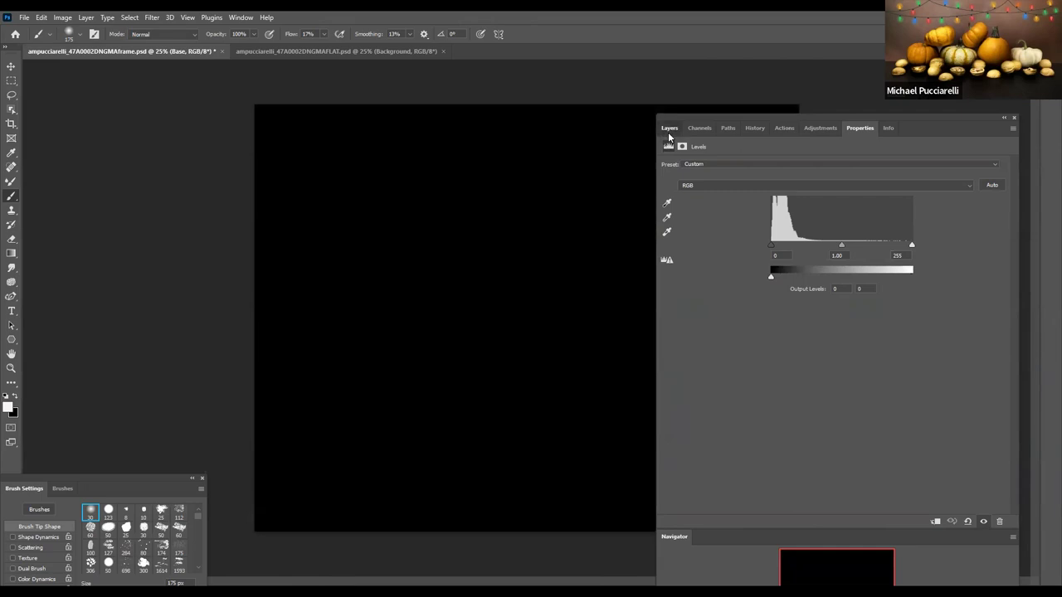
# Step: Make Layer 1 with the lit pumpkin visible above Base and select its layer mask
pyautogui.click(668, 128)
pyautogui.click(667, 201)
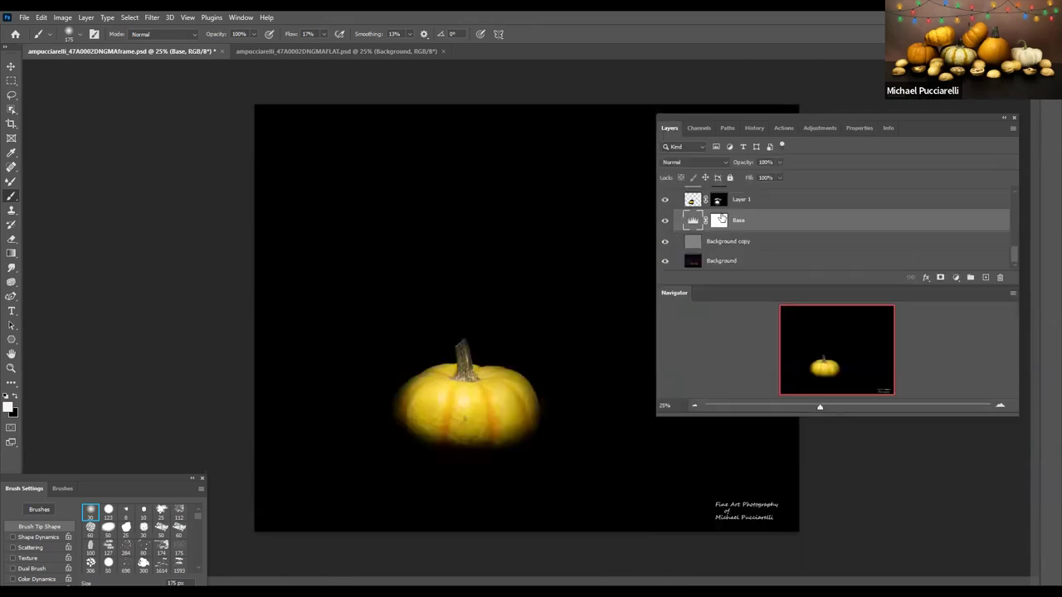
pyautogui.scroll(2, 718, 223)
pyautogui.click(717, 247)
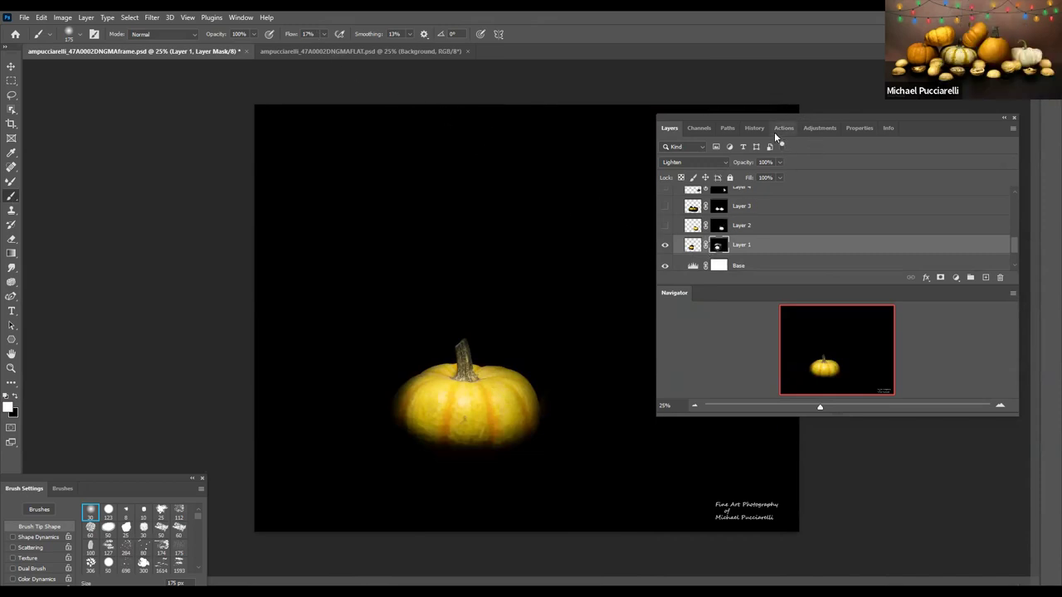
pyautogui.click(784, 127)
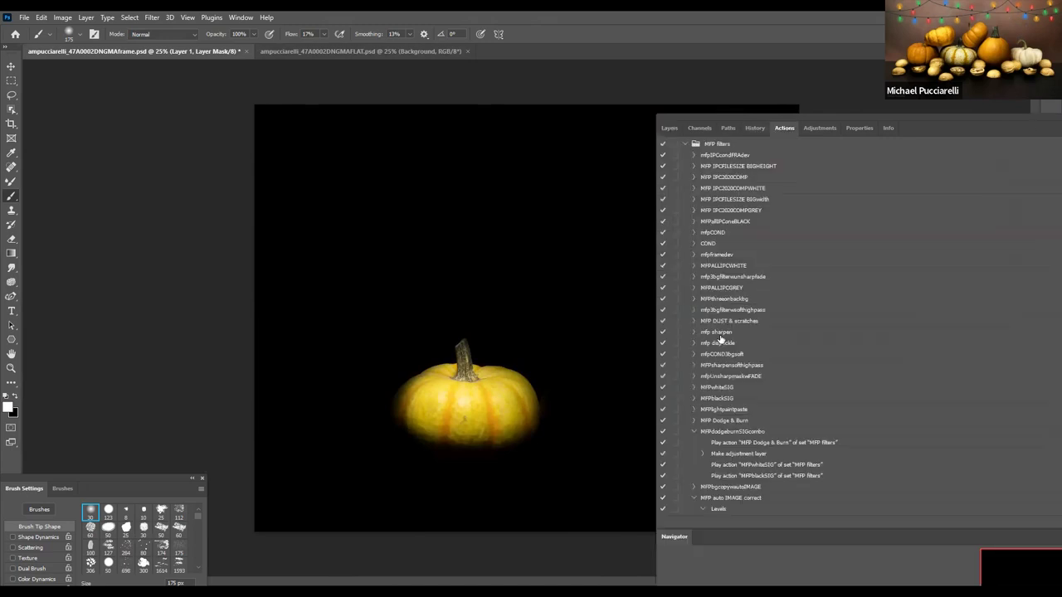
pyautogui.click(670, 128)
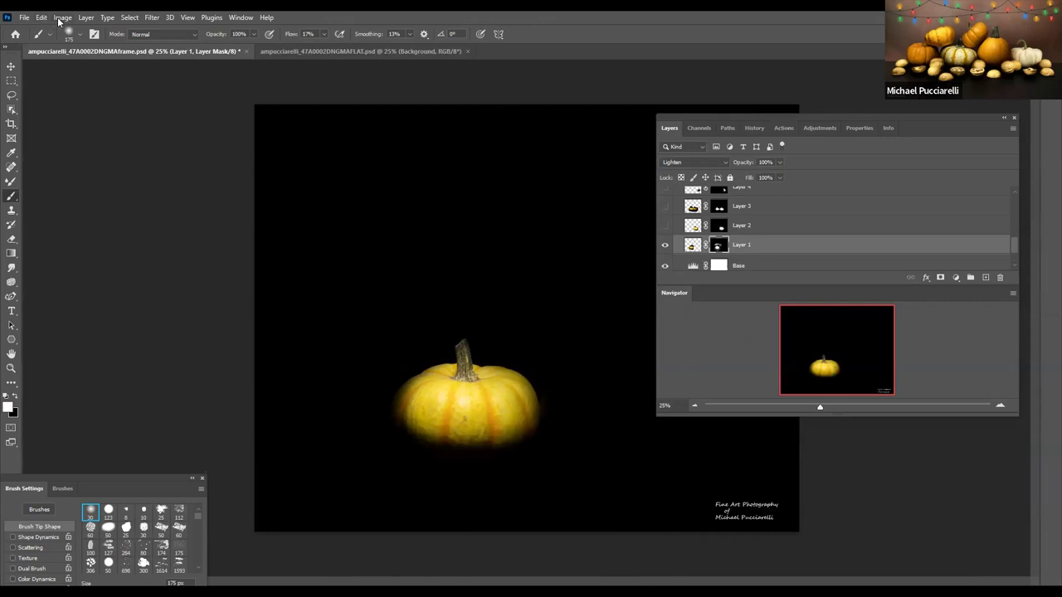
pyautogui.click(40, 16)
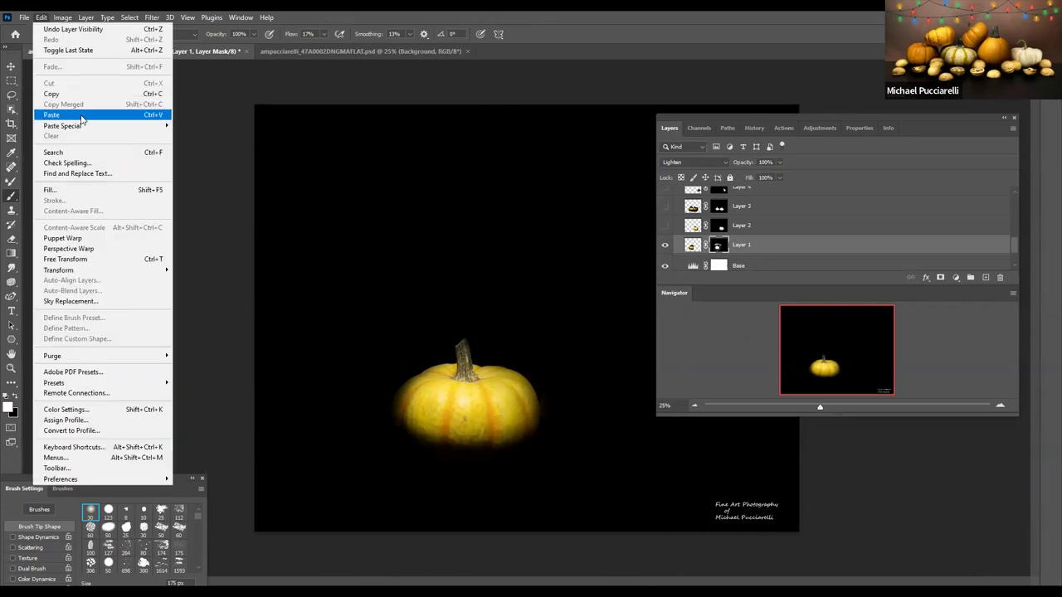
pyautogui.moveTo(99, 125)
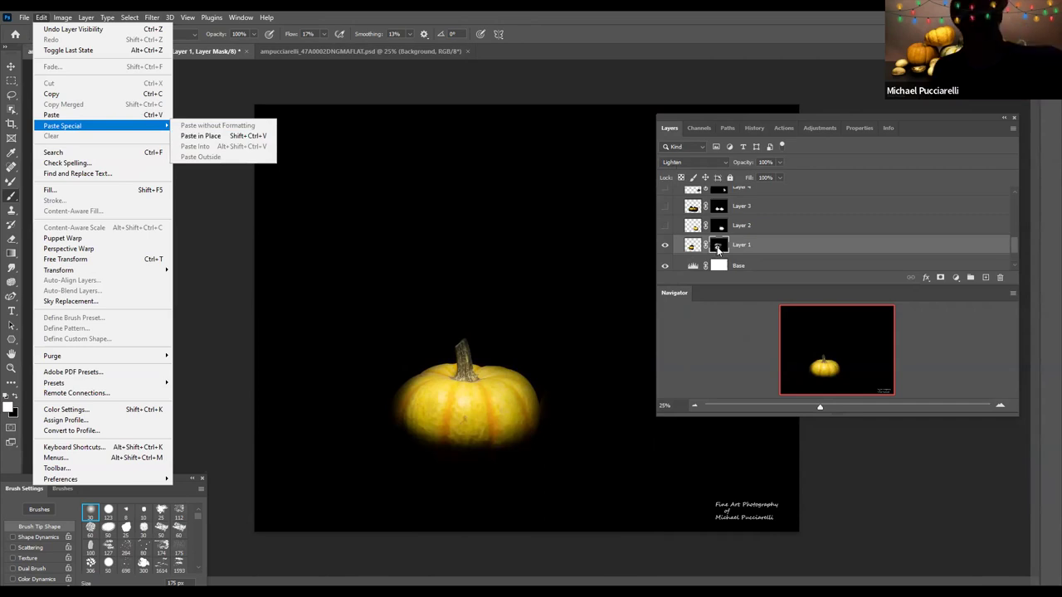
pyautogui.press('Escape')
# Step: Show Layers 2 through 6, restoring the second pumpkin and the first grape and wine glass light painting exposures
pyautogui.click(664, 226)
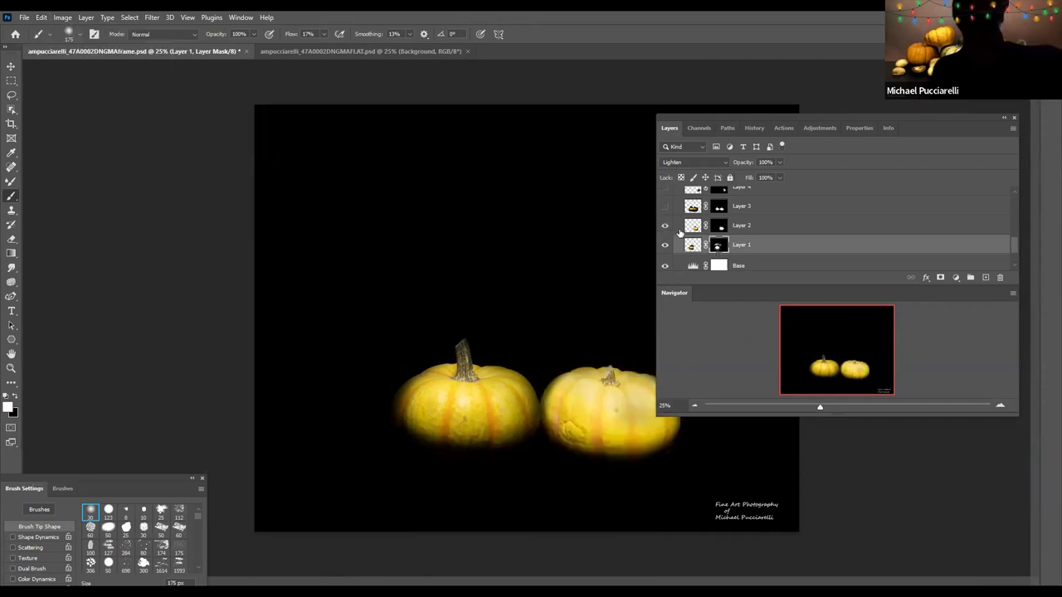
pyautogui.scroll(1, 664, 237)
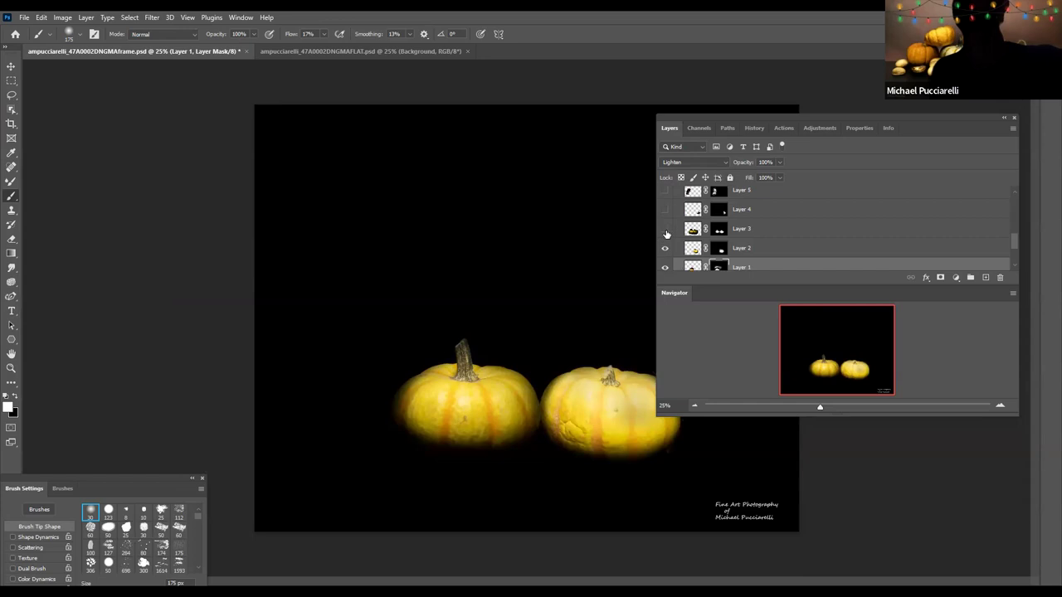
pyautogui.click(664, 229)
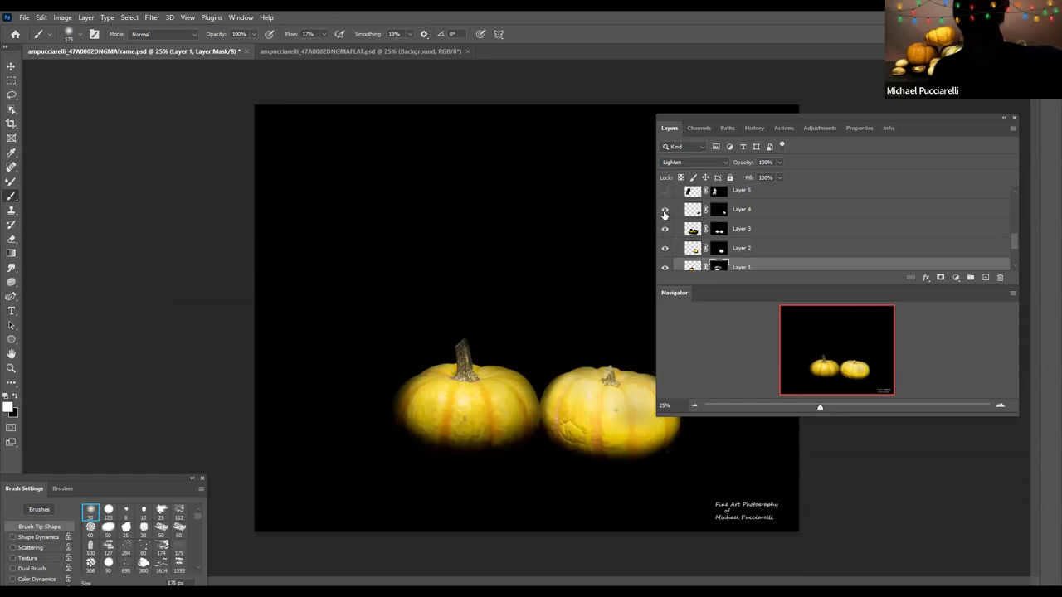
pyautogui.click(665, 209)
pyautogui.scroll(1, 664, 209)
pyautogui.click(665, 213)
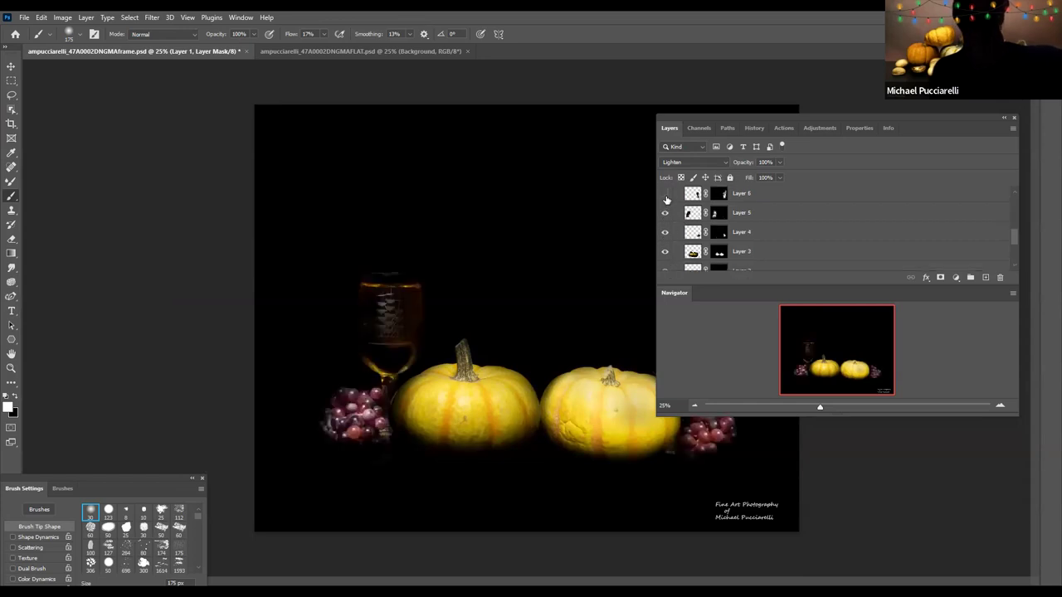
pyautogui.click(666, 200)
# Step: Show Layers 7 through 12, restoring the remaining glass and grape exposures and the blue backdrop
pyautogui.scroll(3, 664, 215)
pyautogui.click(664, 240)
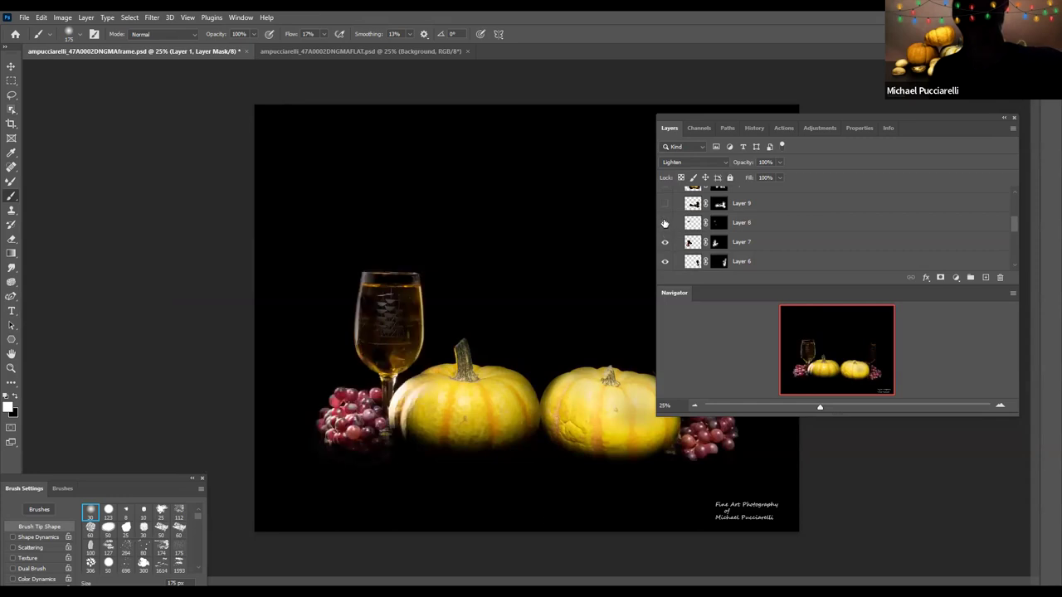
pyautogui.click(664, 222)
pyautogui.scroll(2, 668, 232)
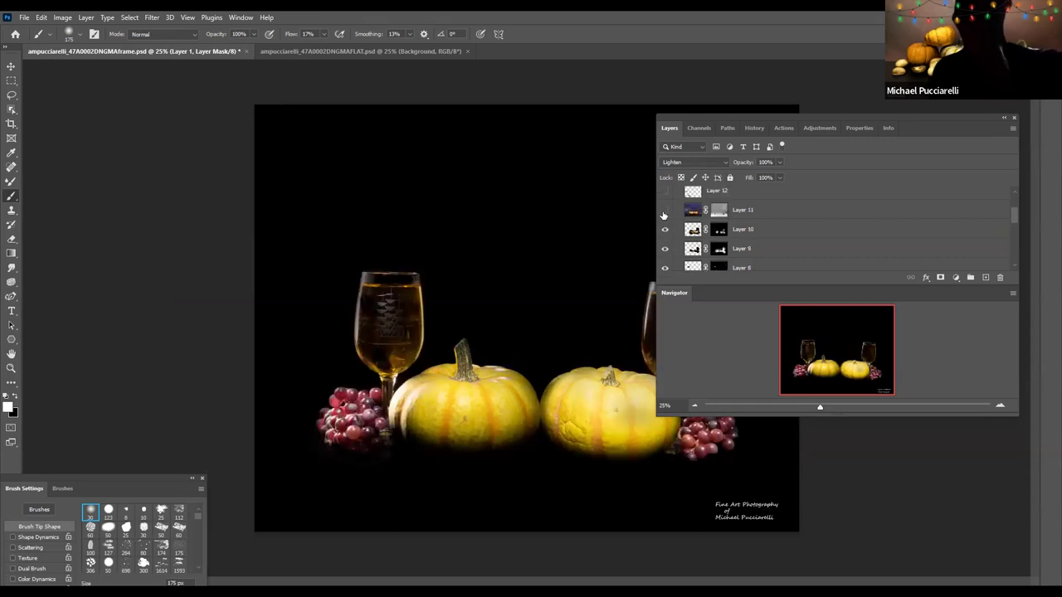
pyautogui.click(665, 210)
pyautogui.scroll(2, 670, 207)
pyautogui.scroll(1, 671, 240)
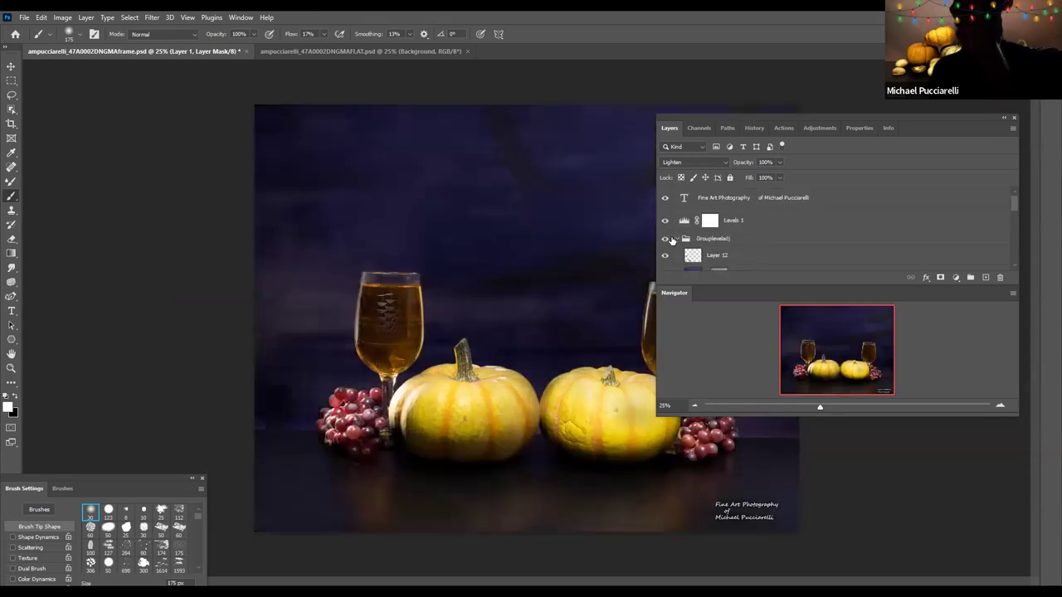
pyautogui.scroll(-3, 685, 224)
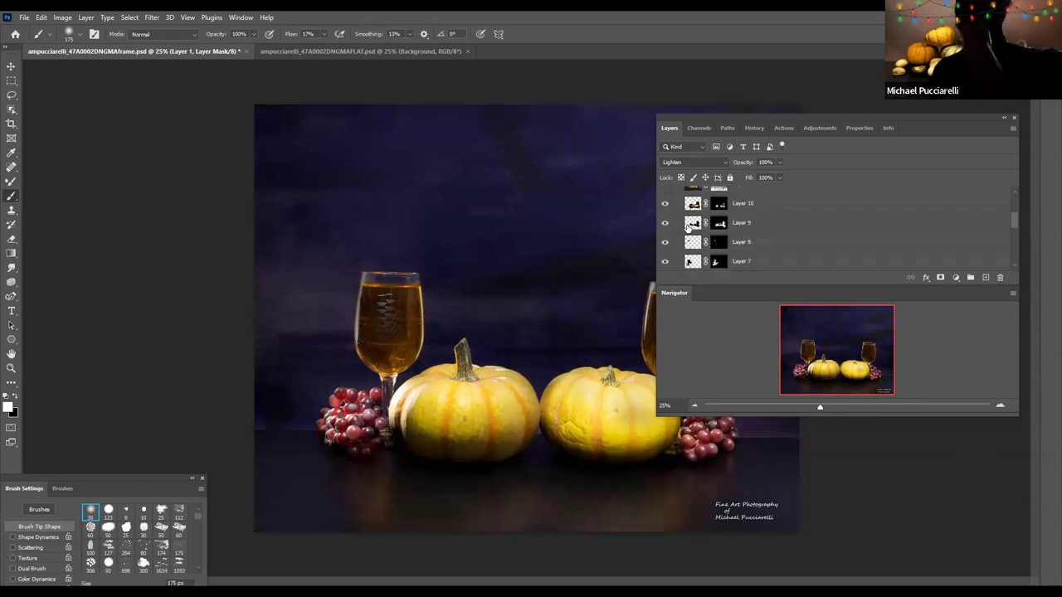
# Step: Switch to the framed ampucciarelli_47A0002DNGMAFLAT.psd document and zoom out to about 13.5% to view the whole frame
pyautogui.click(305, 47)
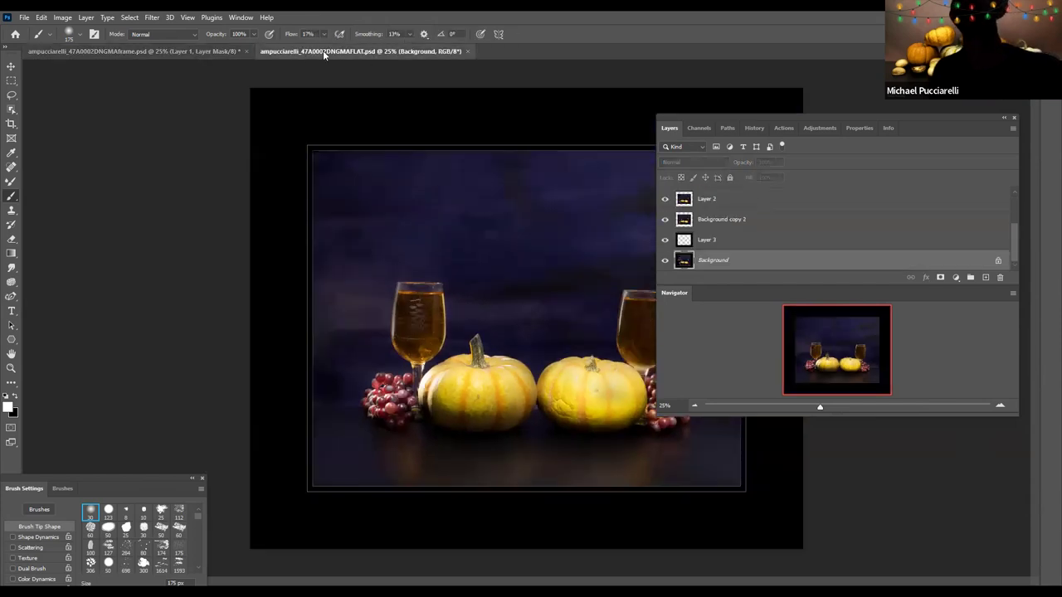
pyautogui.moveTo(711, 118); pyautogui.dragTo(712, 118)
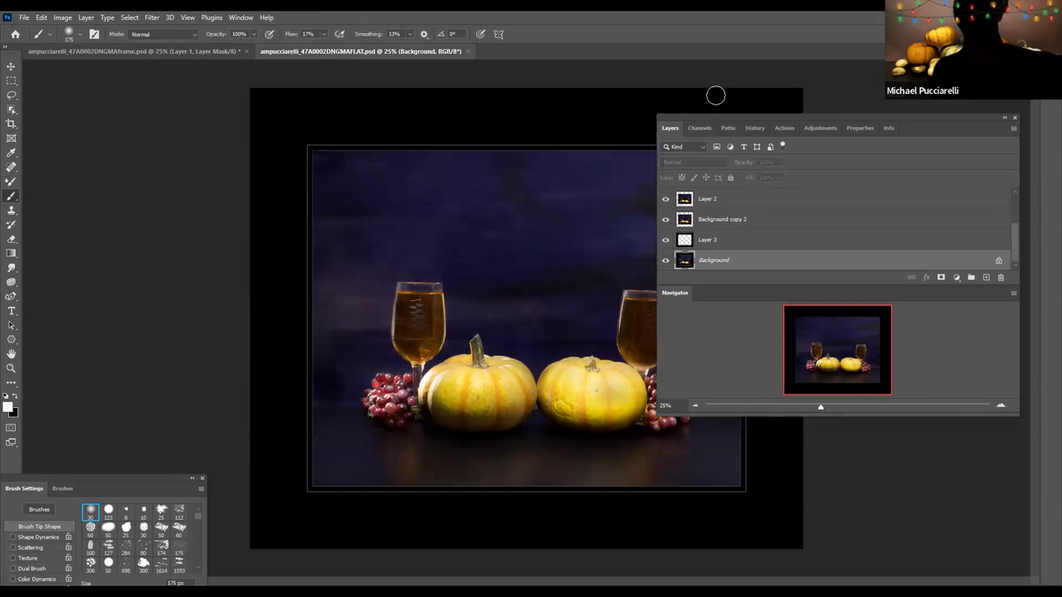
pyautogui.moveTo(821, 407); pyautogui.dragTo(807, 408)
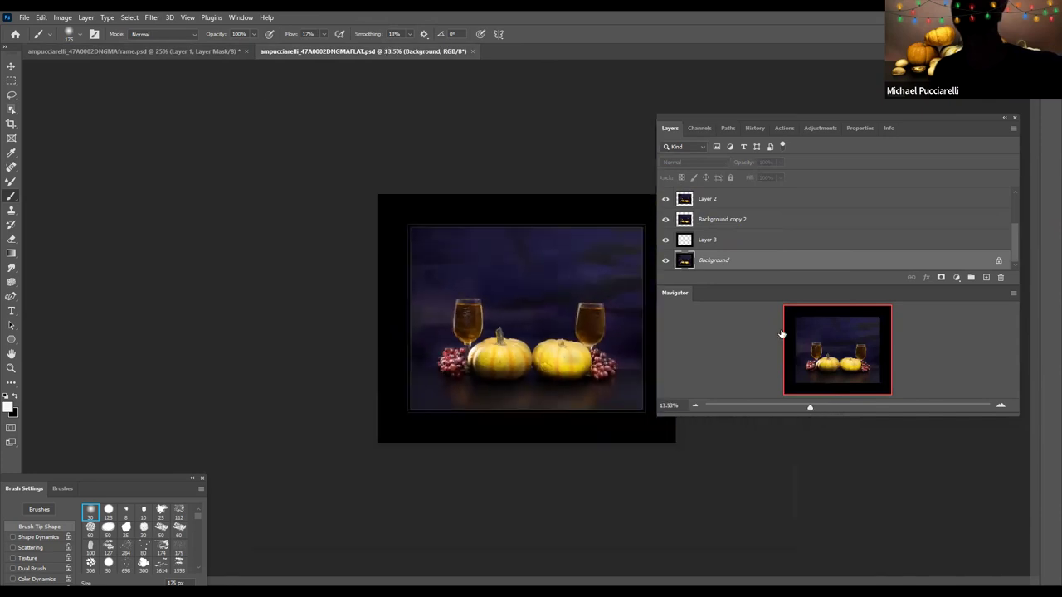
# Step: Examine the mfpIPCcondFRAdev action and the recorded steps of the mfpframedev and mfpCOND actions it plays
pyautogui.click(783, 127)
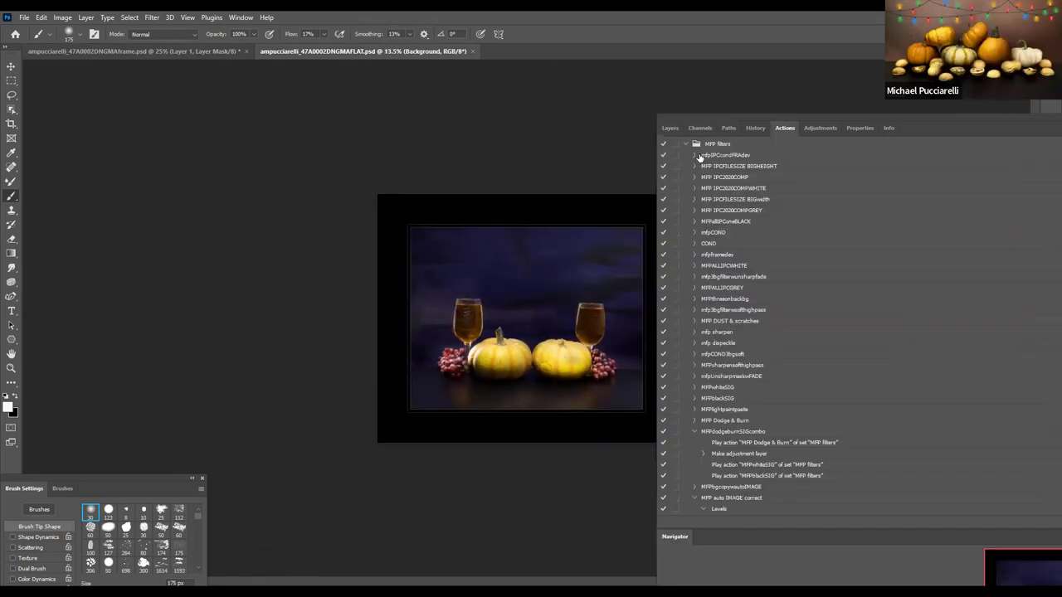
pyautogui.click(695, 156)
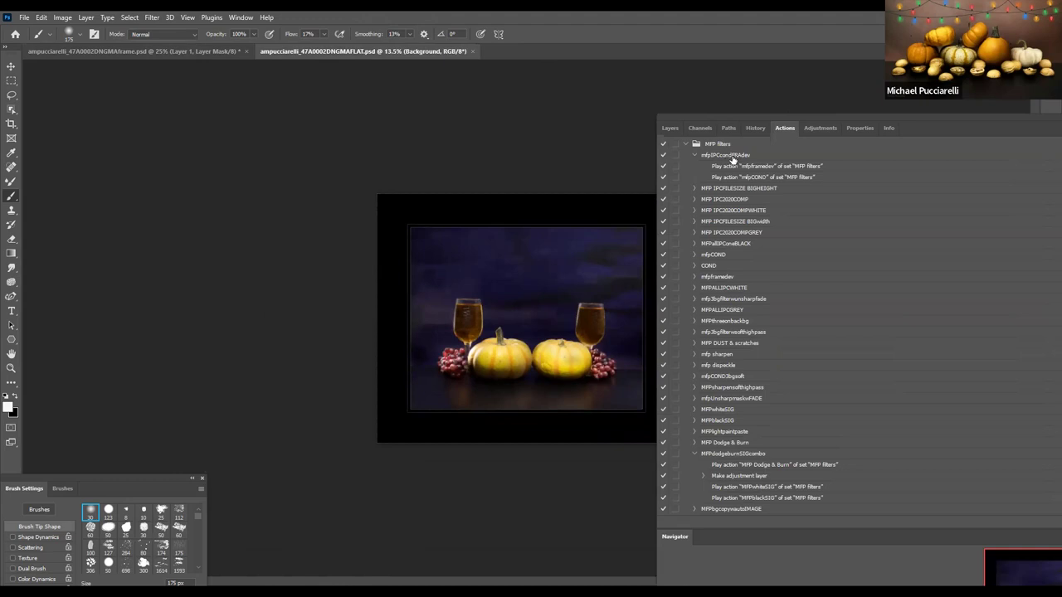
pyautogui.click(732, 156)
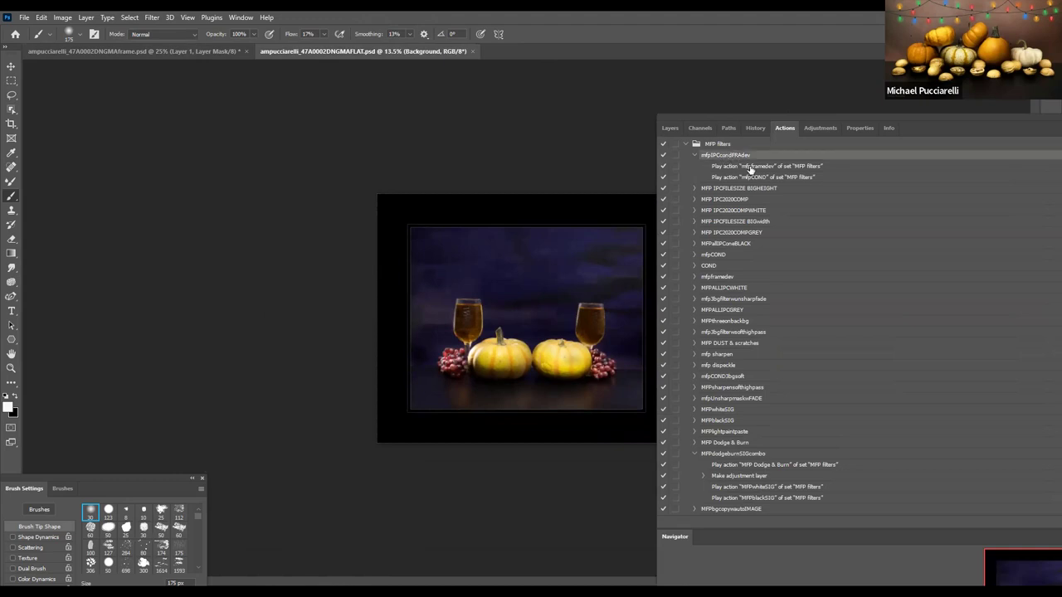
pyautogui.click(754, 170)
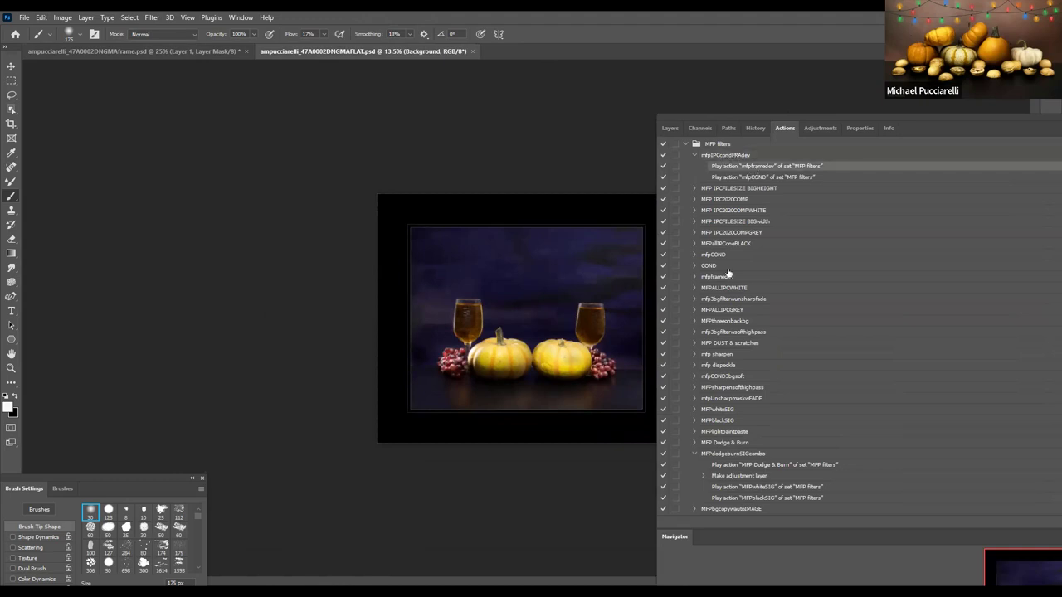
pyautogui.click(694, 278)
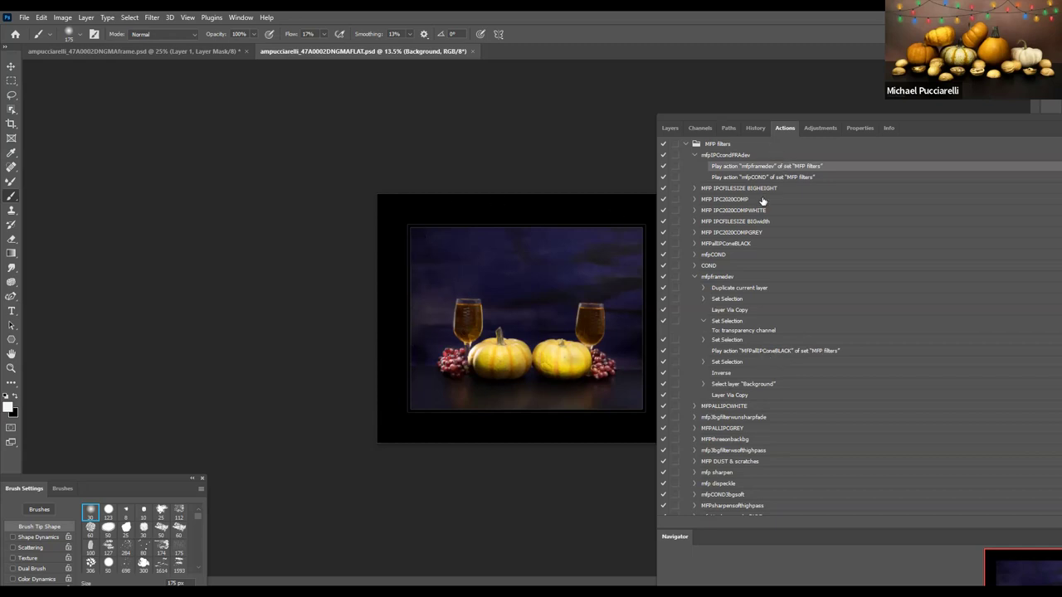
pyautogui.click(693, 277)
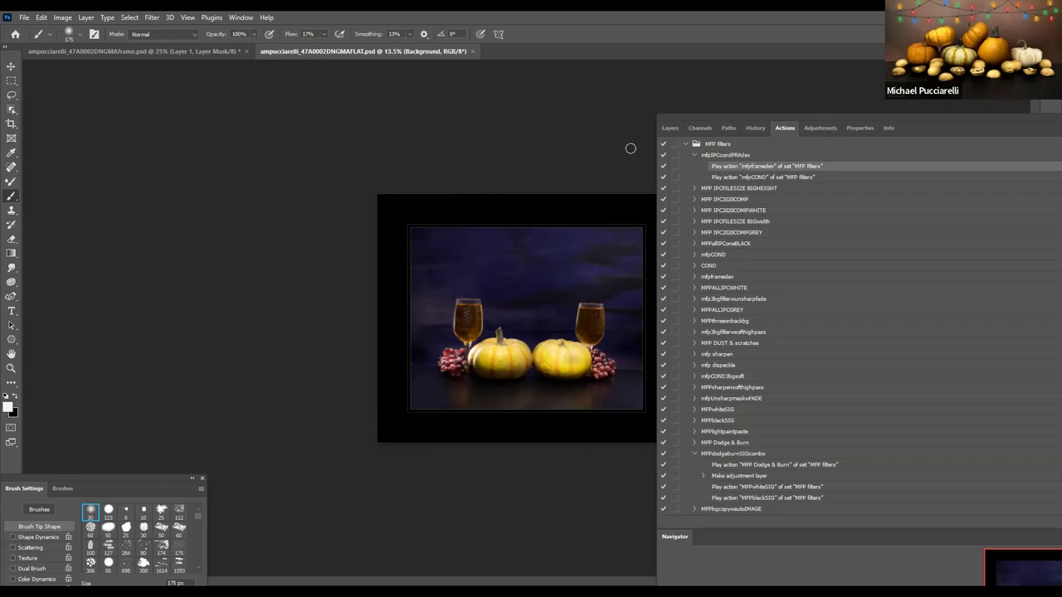
pyautogui.click(694, 254)
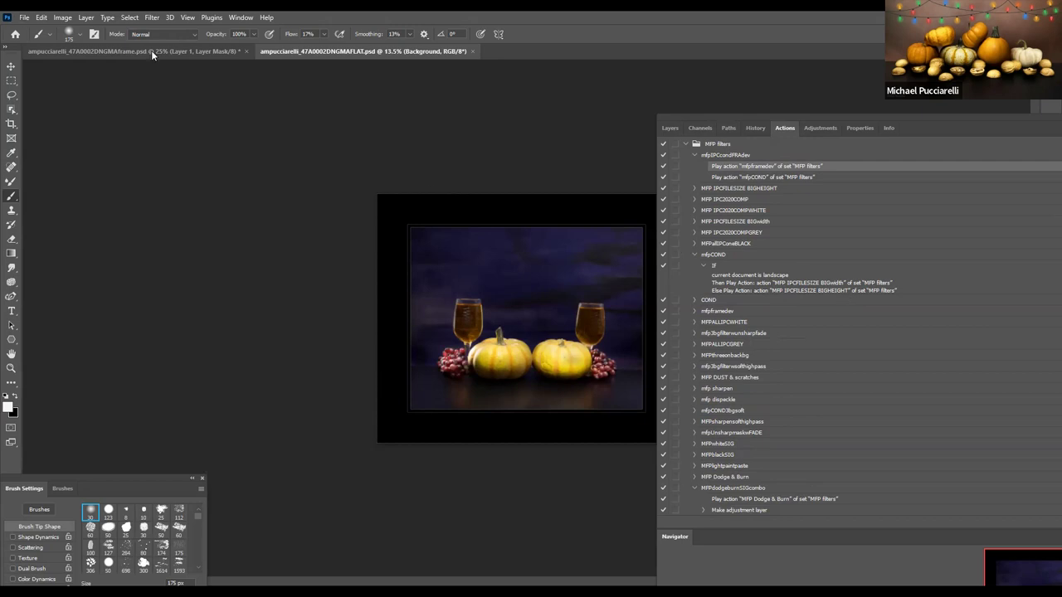
# Step: Check the framed document's pixel dimensions and resolution in Image Size, leaving without changing them
pyautogui.click(668, 130)
pyautogui.click(65, 19)
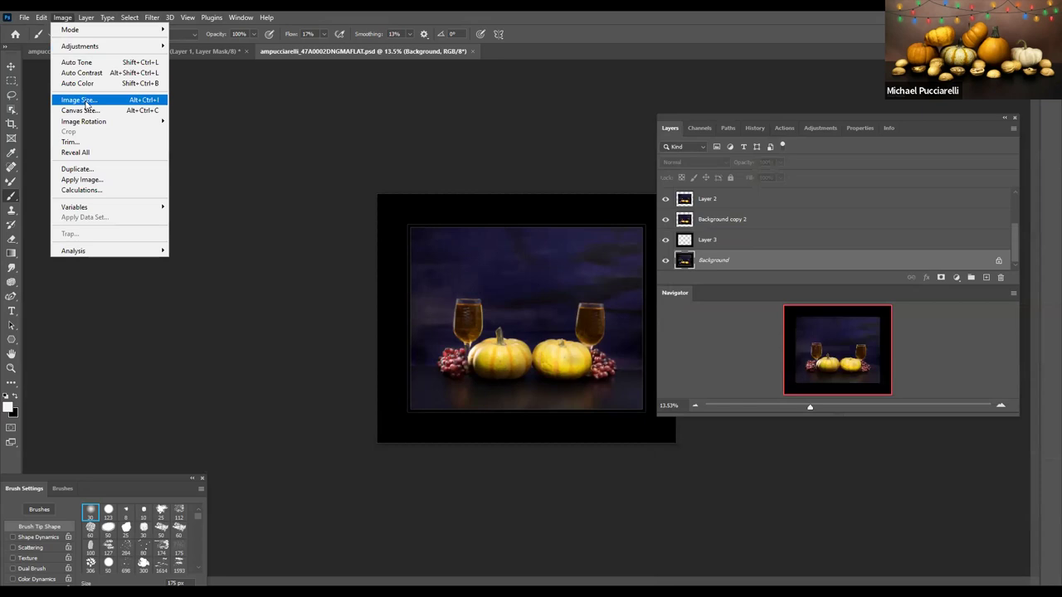
pyautogui.click(83, 101)
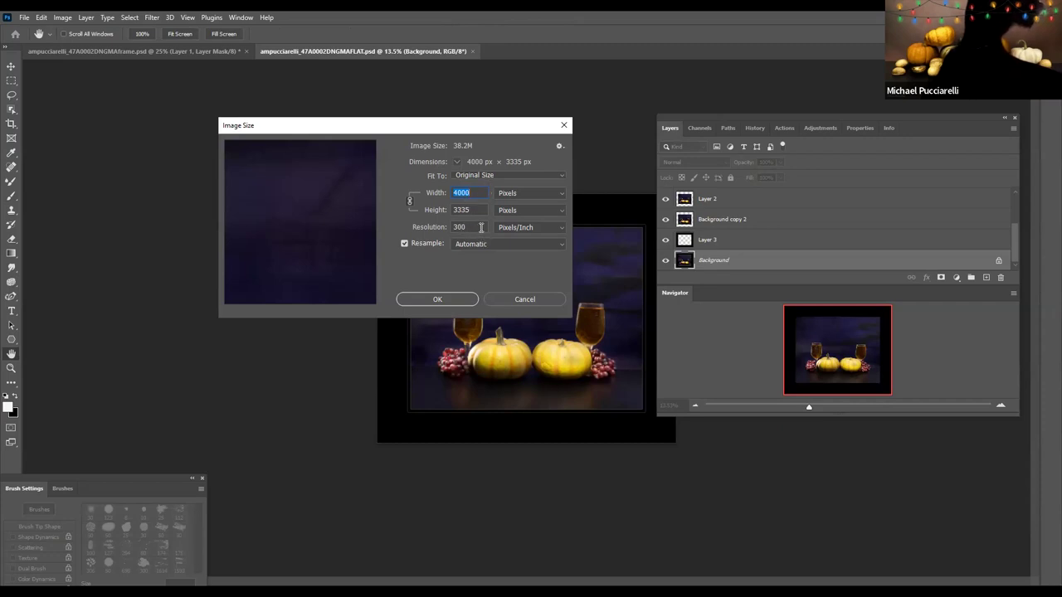
pyautogui.click(516, 299)
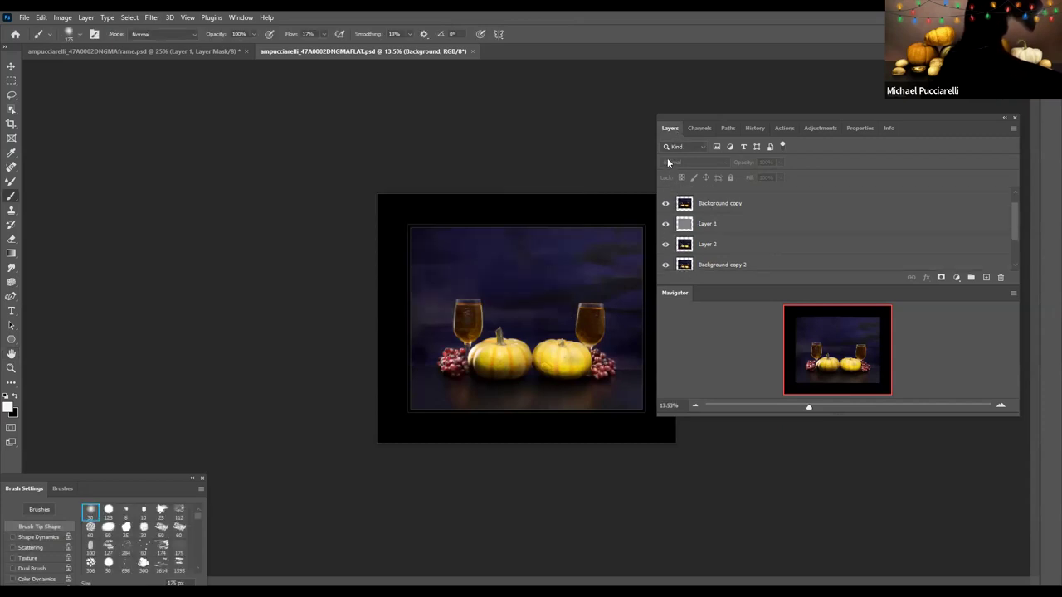
# Step: Toggle the Fine Art Photography signature text layer and leave it visible on the framed image
pyautogui.scroll(-2, 709, 241)
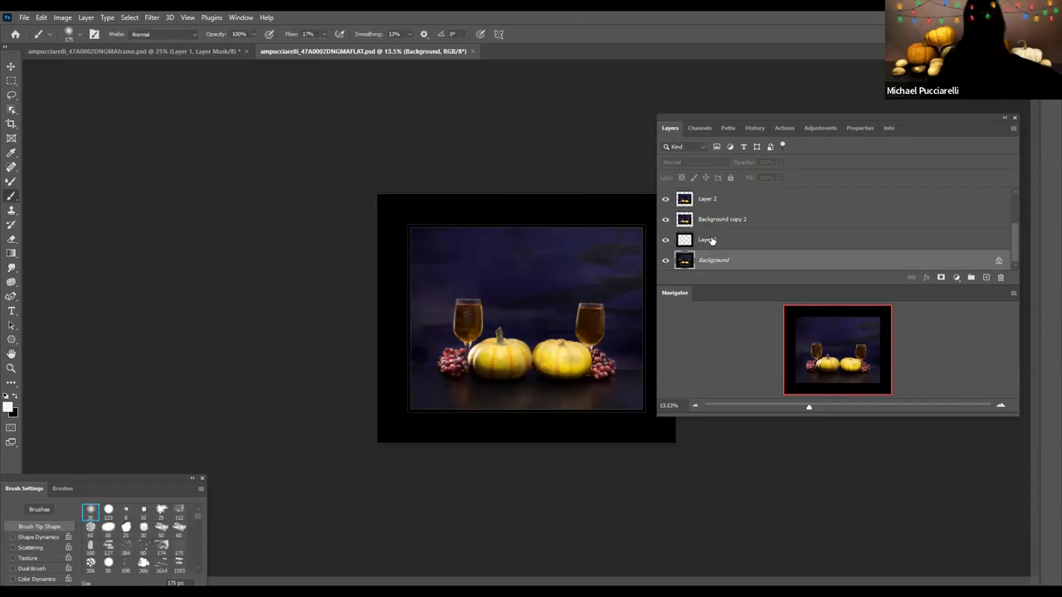
pyautogui.scroll(3, 711, 240)
pyautogui.click(673, 203)
pyautogui.click(670, 201)
pyautogui.click(670, 201)
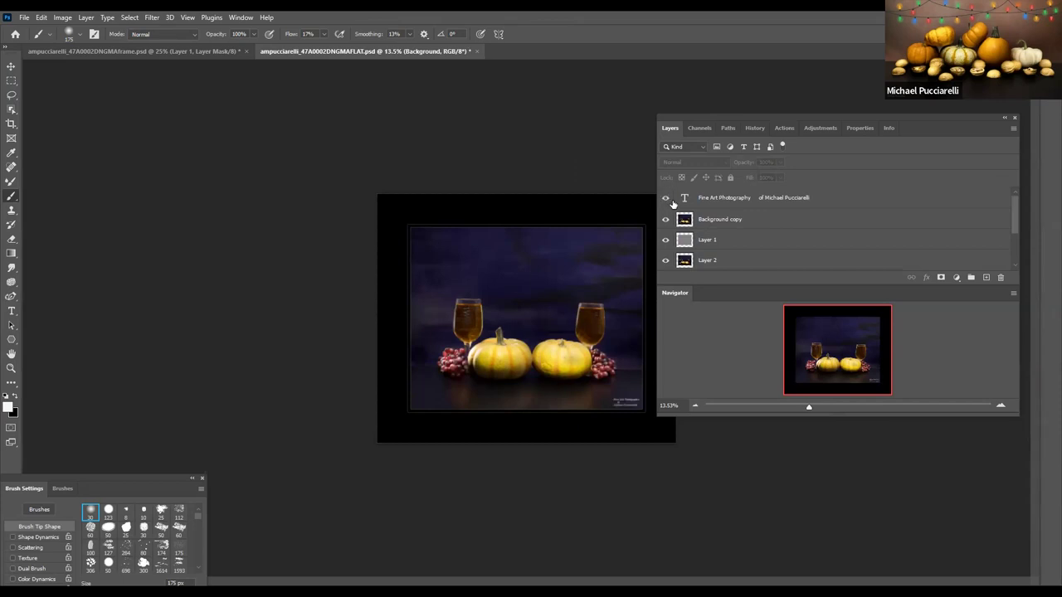
pyautogui.scroll(-3, 714, 266)
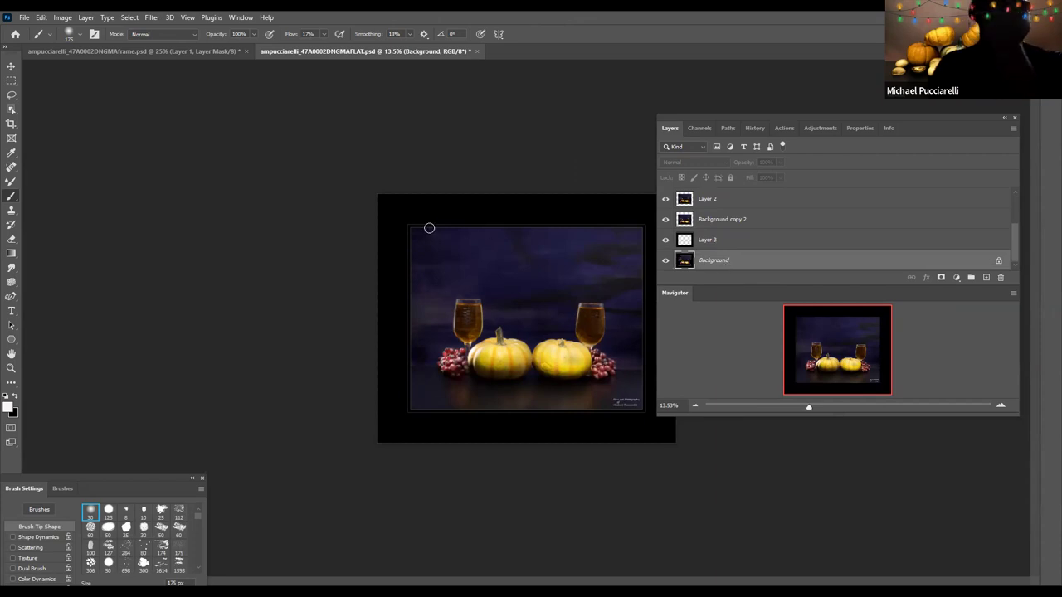
pyautogui.click(25, 17)
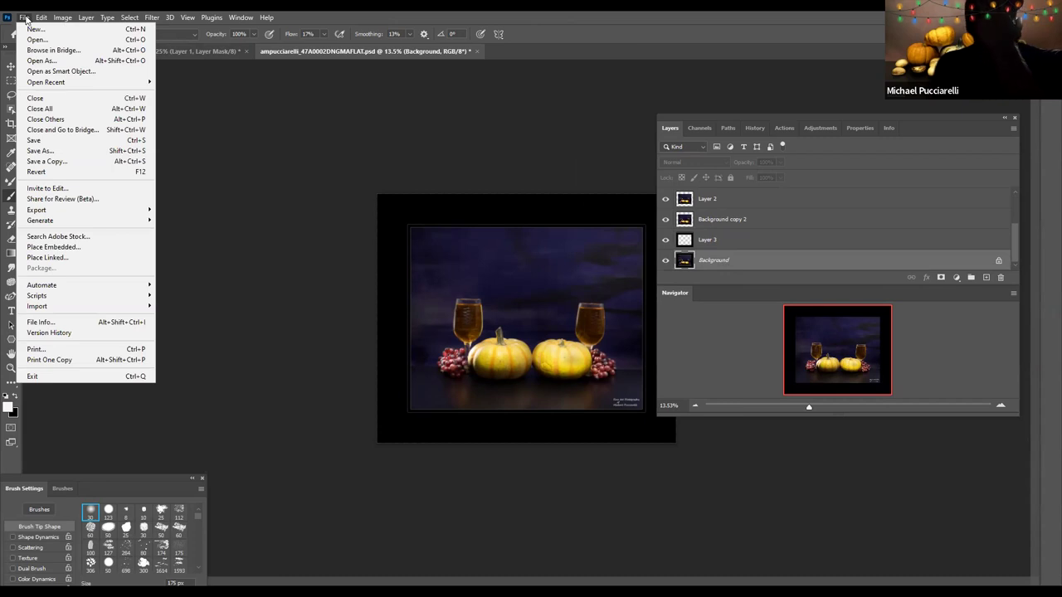
pyautogui.press('Right')
pyautogui.press('Right')
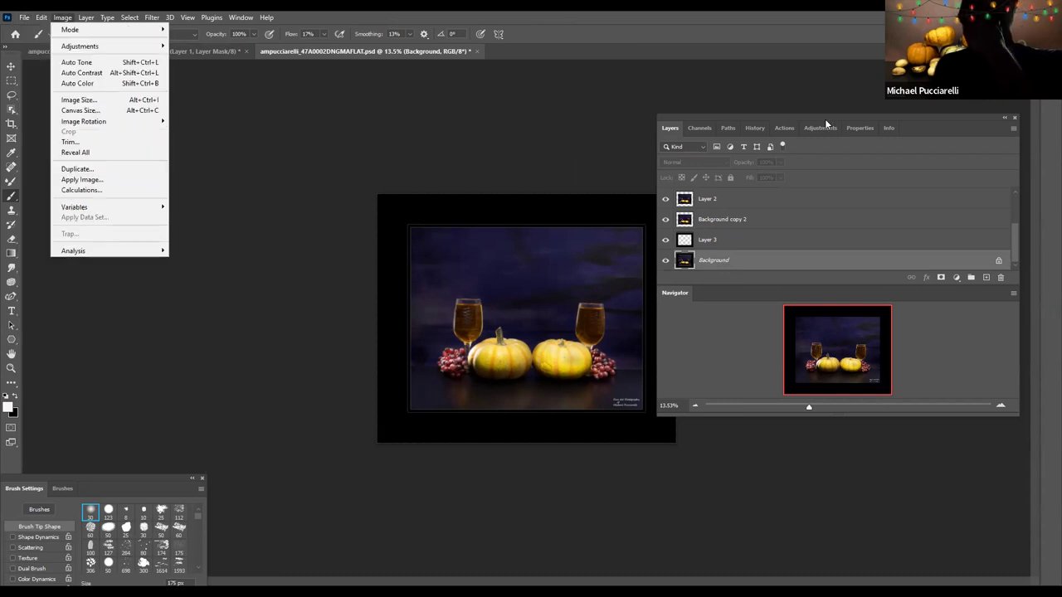
pyautogui.click(825, 118)
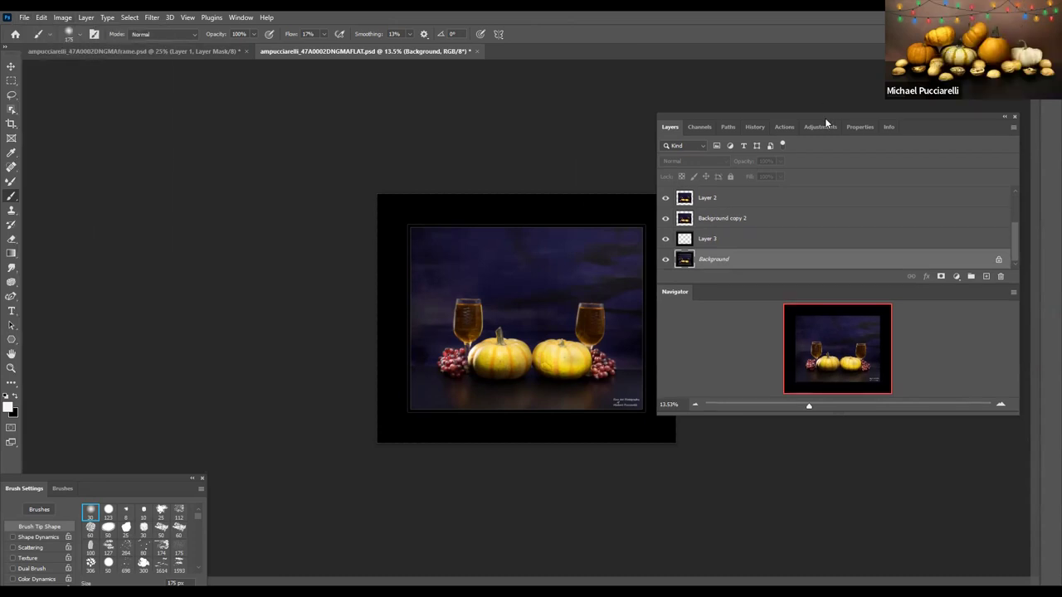
# Step: Expand the MFPcommand action set and select its MFPsave action to review how the framed image is saved
pyautogui.click(780, 129)
pyautogui.scroll(-5, 751, 332)
pyautogui.scroll(-2, 751, 381)
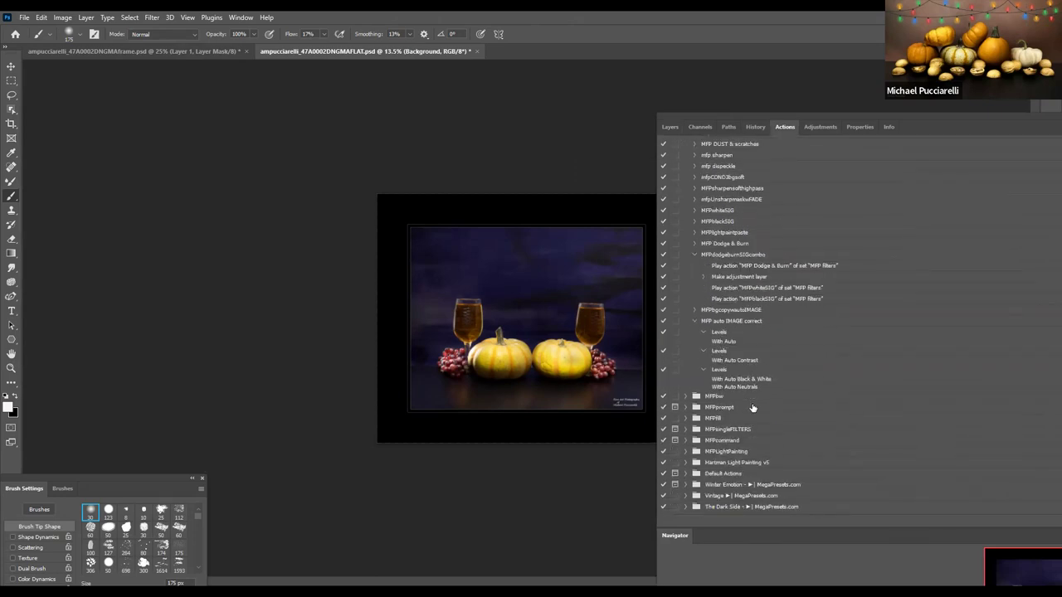
pyautogui.scroll(-1, 752, 408)
pyautogui.click(685, 418)
pyautogui.scroll(-3, 716, 437)
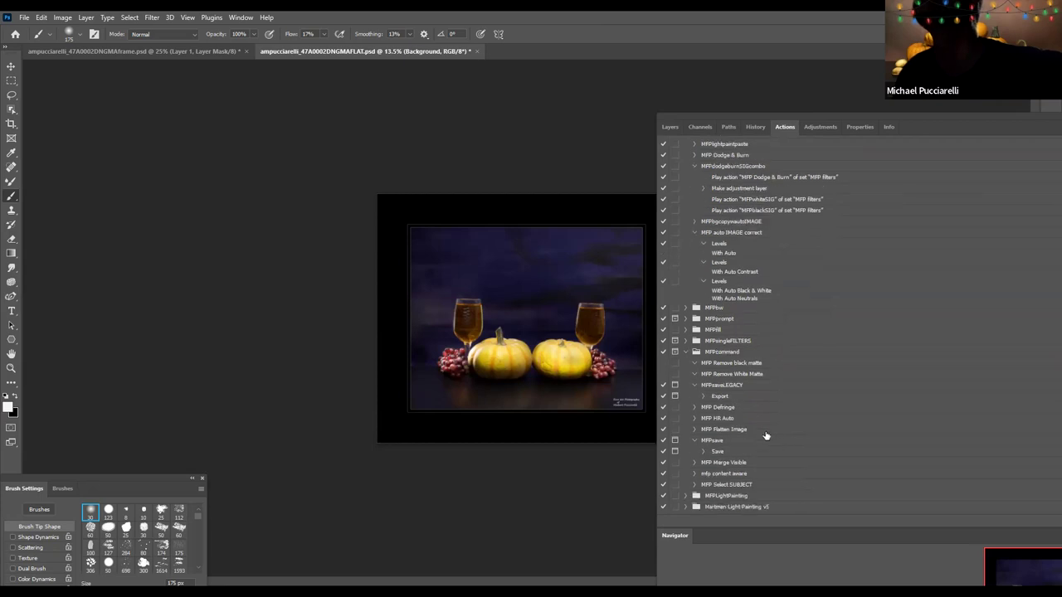
pyautogui.click(712, 419)
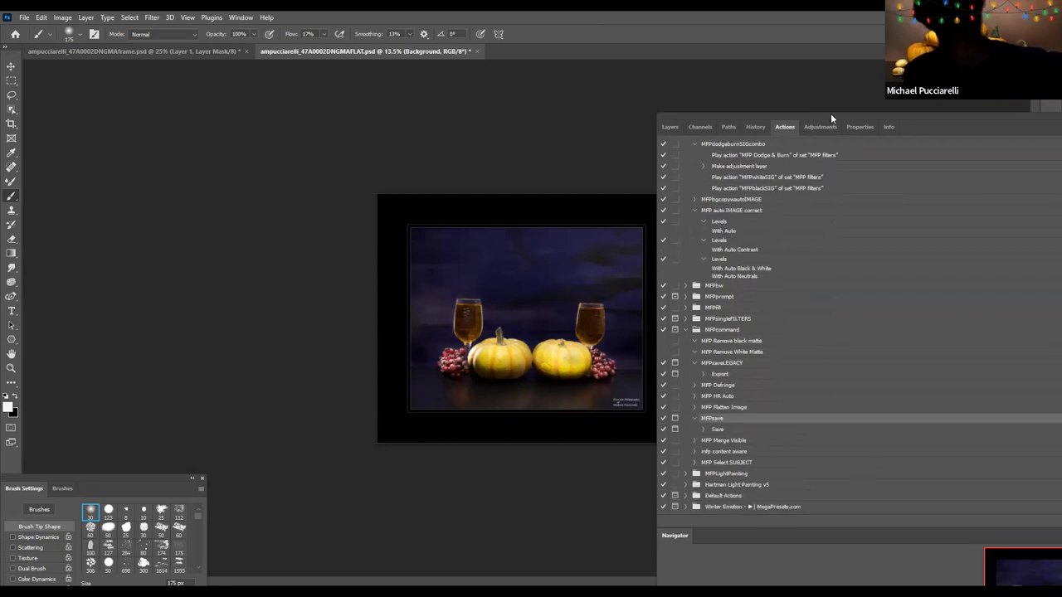
pyautogui.scroll(-2, 846, 299)
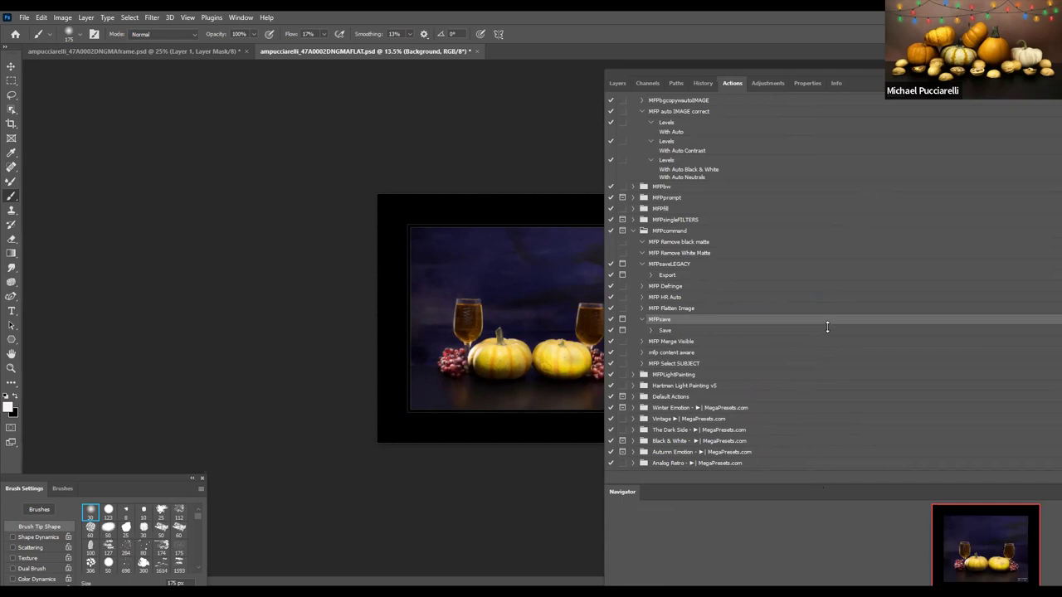
# Step: Look through the other action sets, select the Save step inside the MFPsave action, and narrow the panel group to uncover the framed image
pyautogui.scroll(-10, 827, 331)
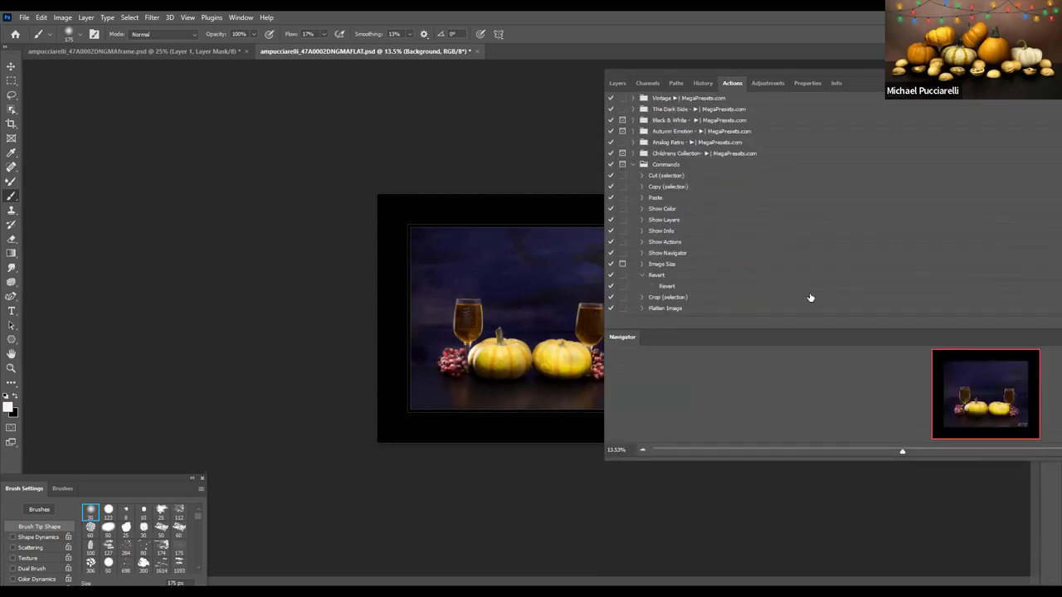
pyautogui.scroll(-6, 846, 255)
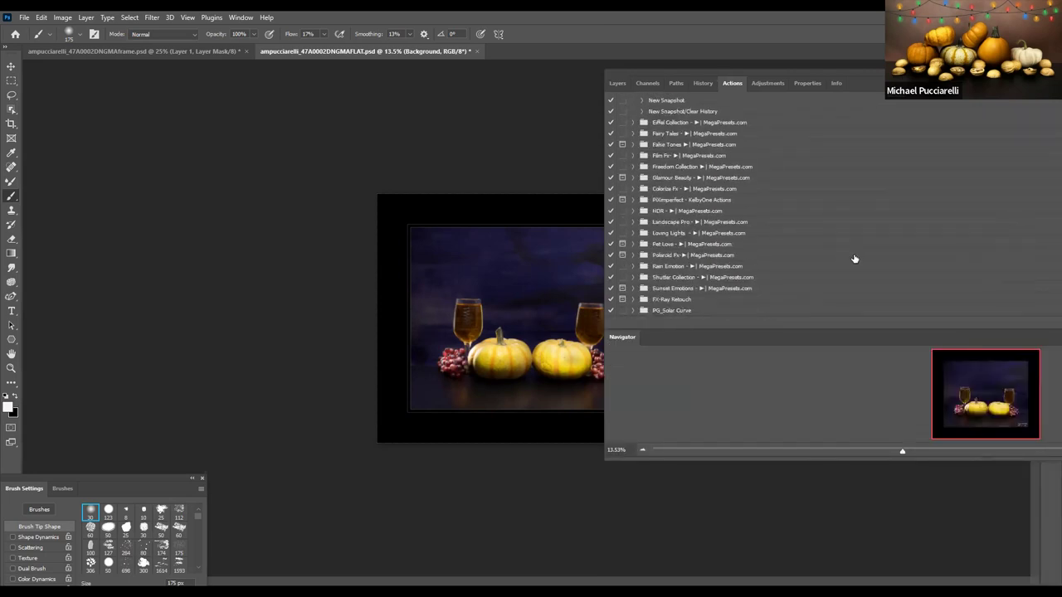
pyautogui.scroll(10, 861, 261)
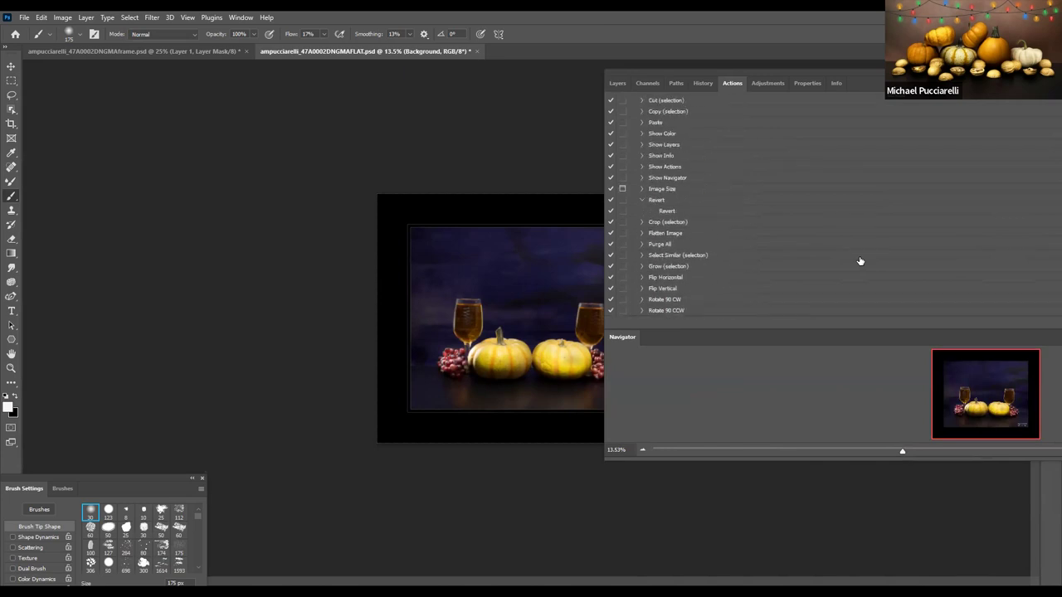
pyautogui.scroll(8, 724, 179)
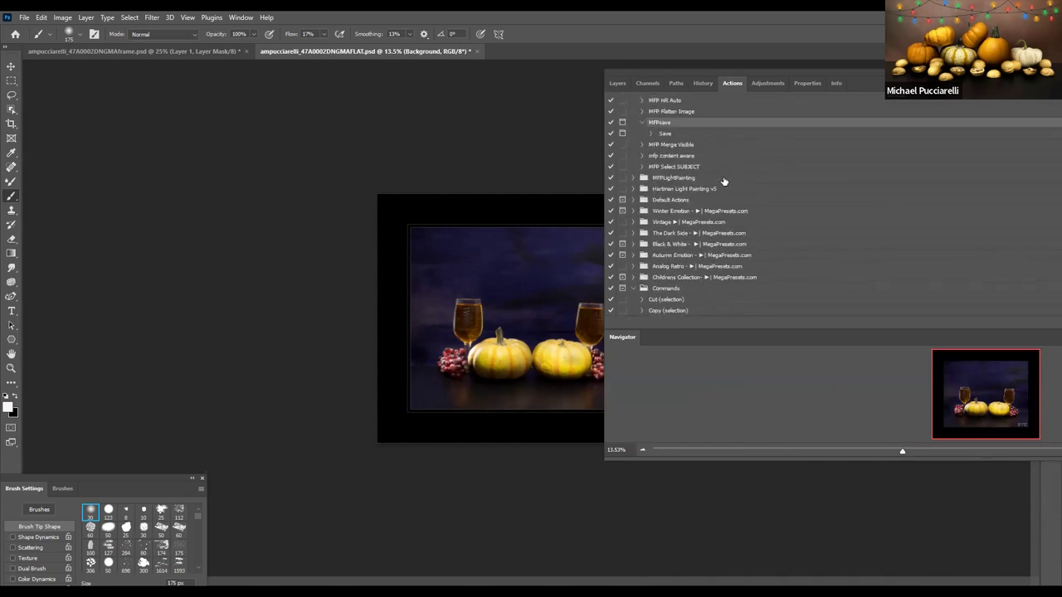
pyautogui.click(664, 179)
pyautogui.scroll(-1, 783, 285)
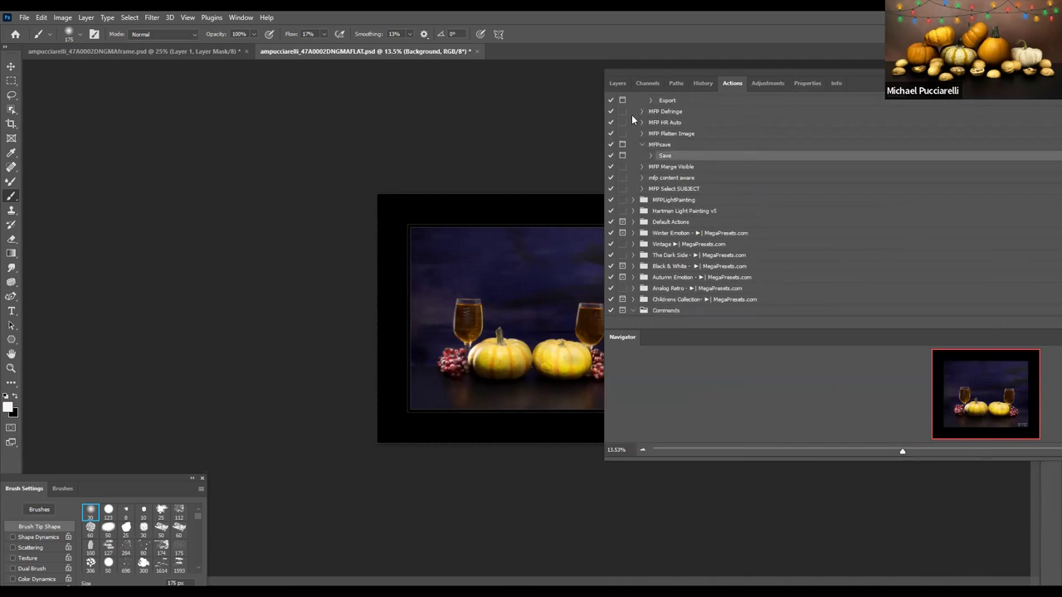
pyautogui.moveTo(607, 389); pyautogui.dragTo(879, 428)
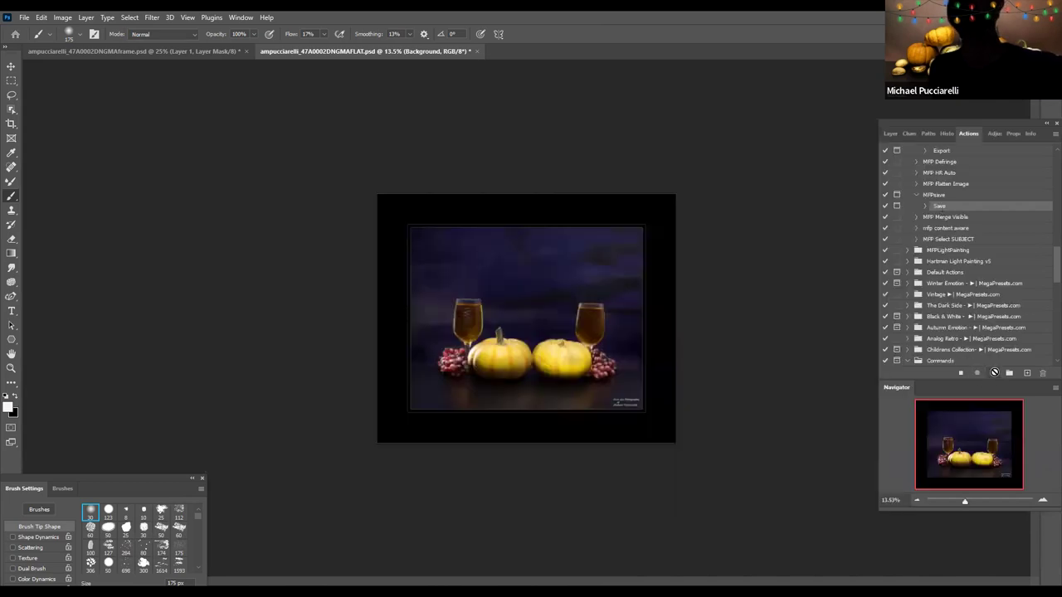
# Step: Try to save the framed document on the computer by playing the Save step of the MFPsave action
pyautogui.click(993, 372)
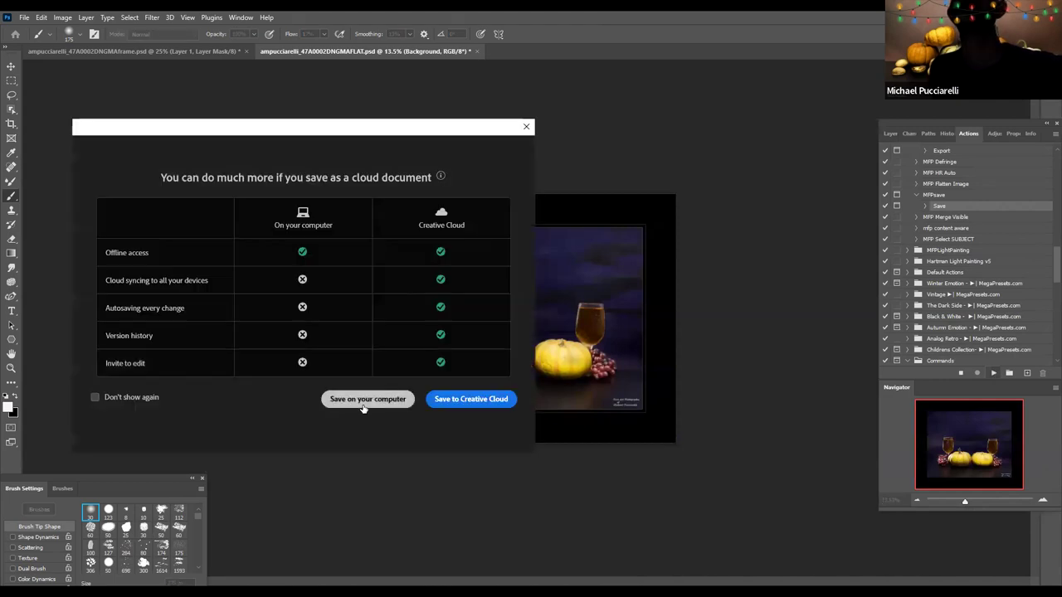
pyautogui.click(362, 401)
pyautogui.press('Return')
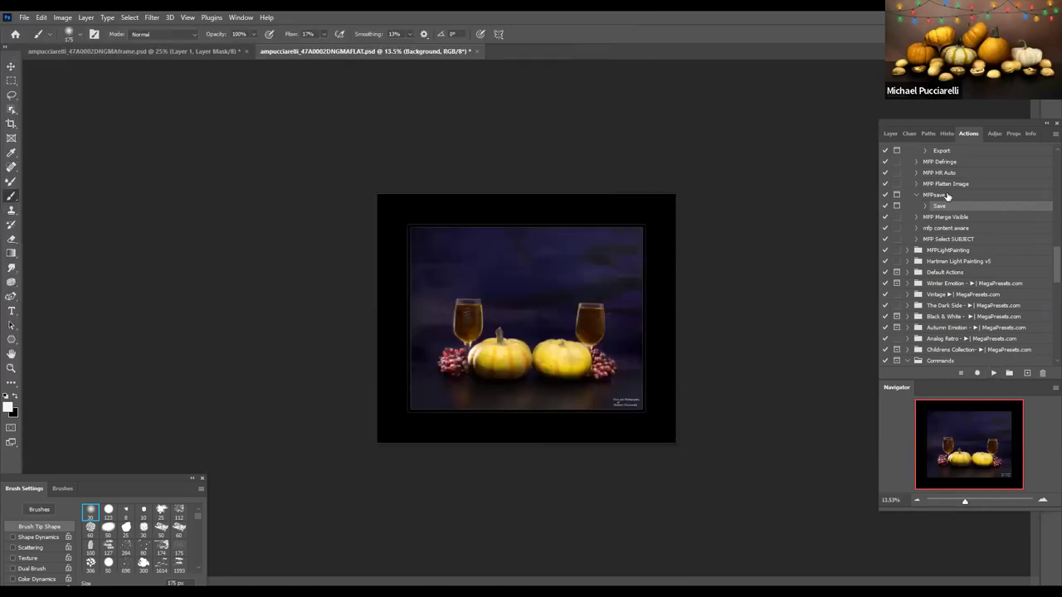
# Step: Play the MFPsaveLEGACY action to review its Save for Web settings and destination prompt, leaving without exporting
pyautogui.scroll(1, 944, 189)
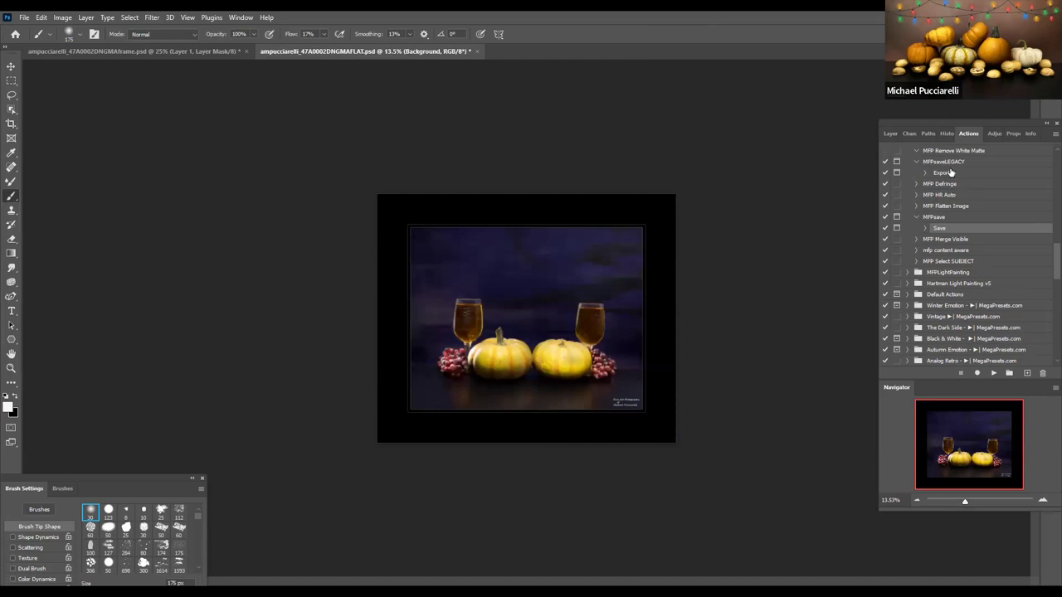
pyautogui.click(952, 162)
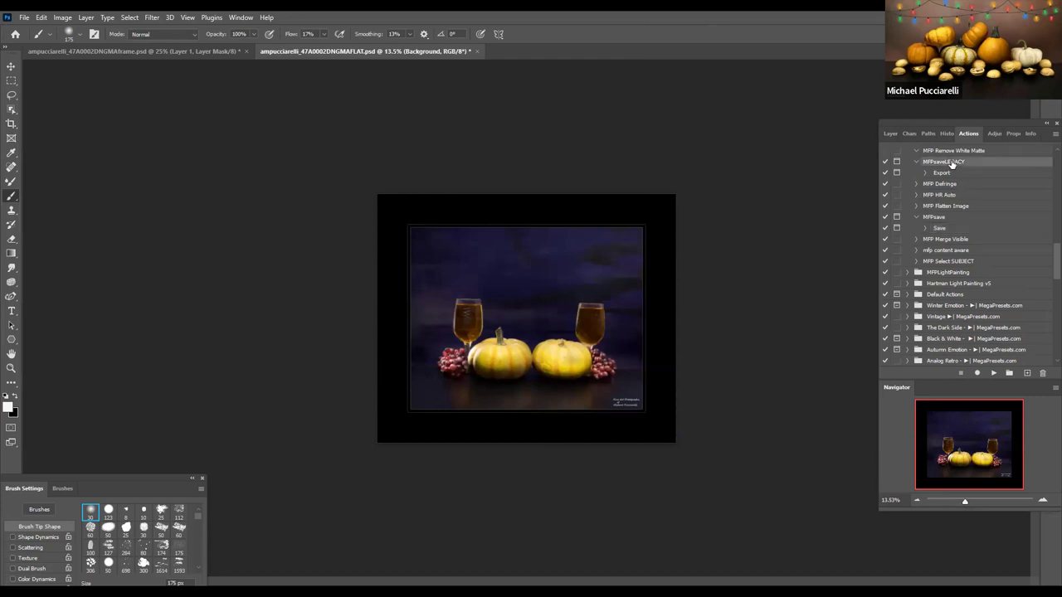
pyautogui.click(994, 374)
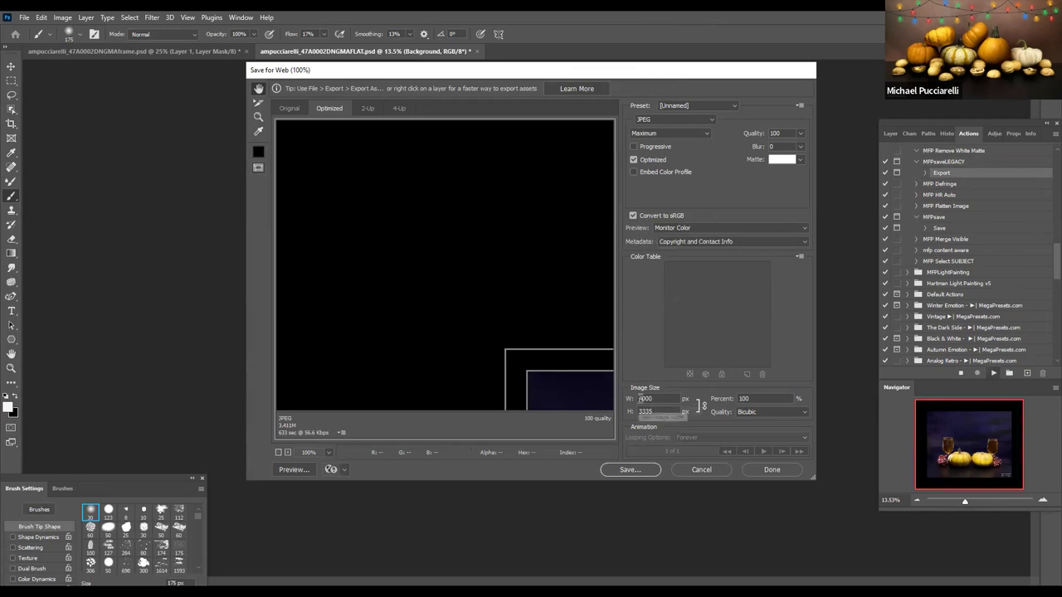
pyautogui.click(623, 470)
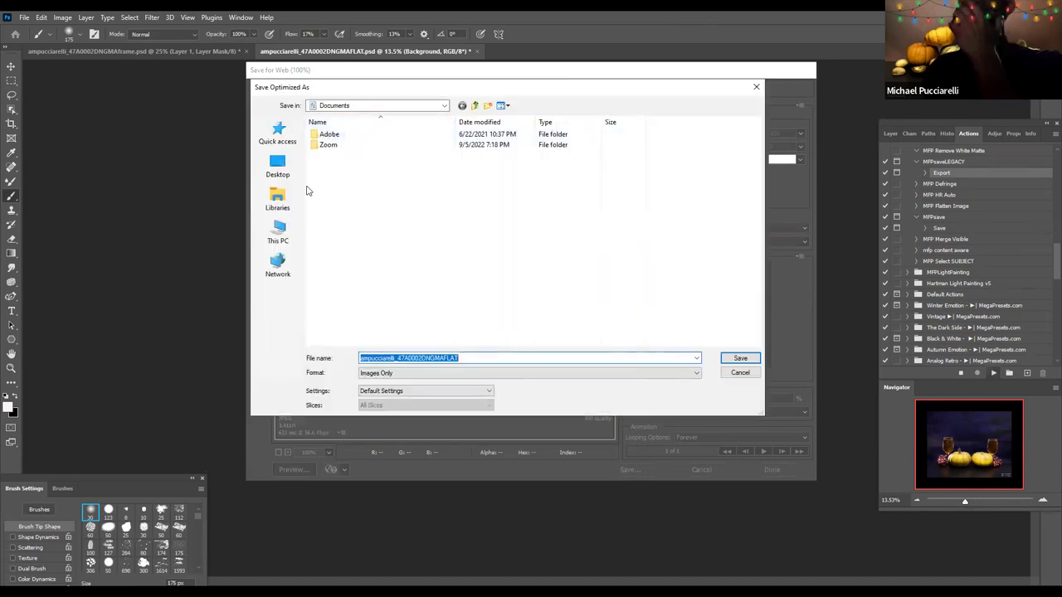
pyautogui.click(733, 373)
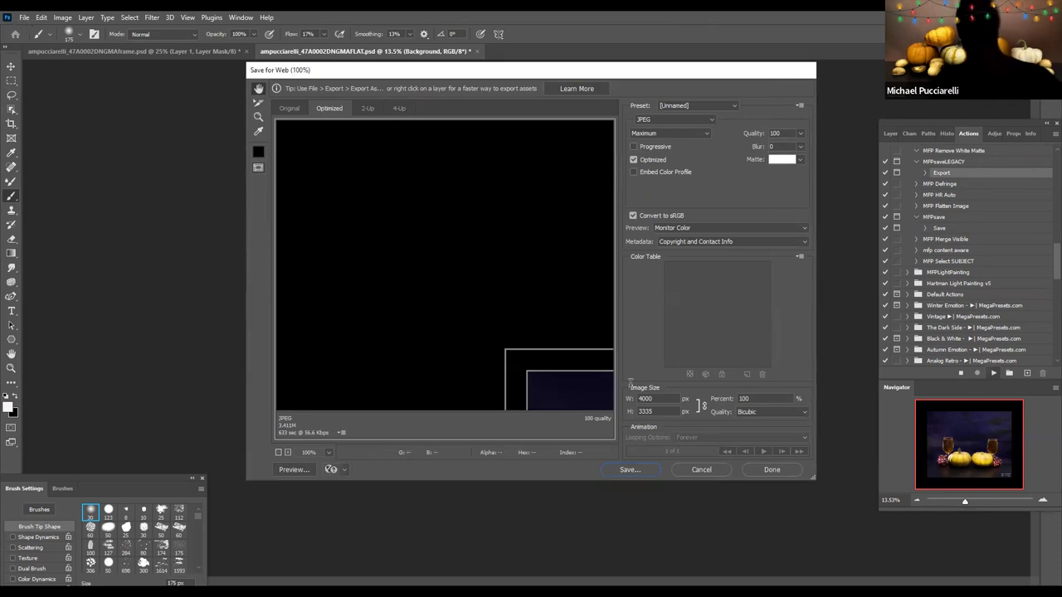
pyautogui.click(701, 470)
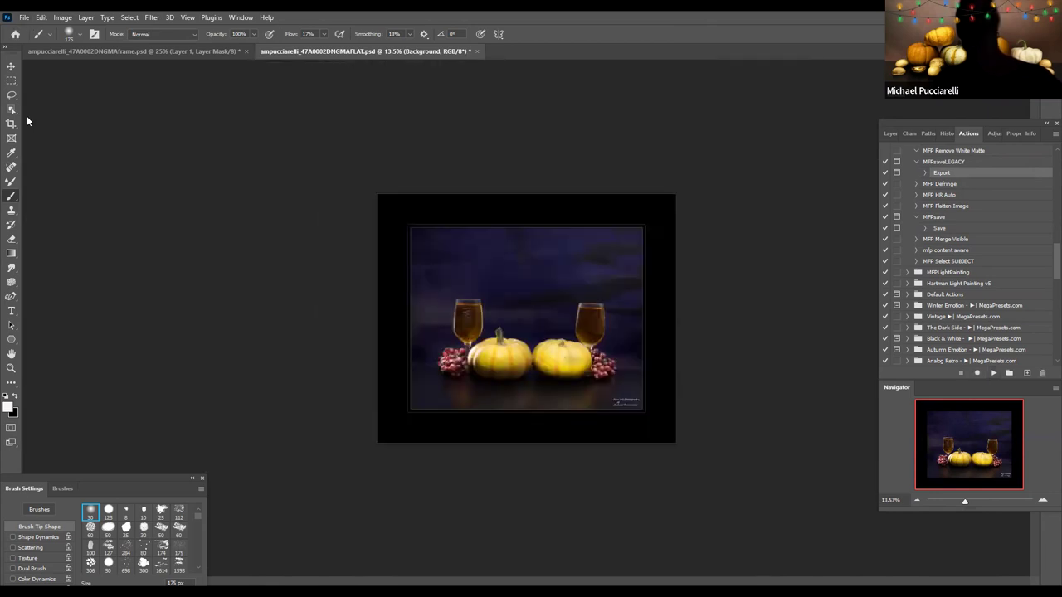
# Step: Start a Quick Export as JPG of the framed image to view its save location, and leave without saving
pyautogui.click(24, 16)
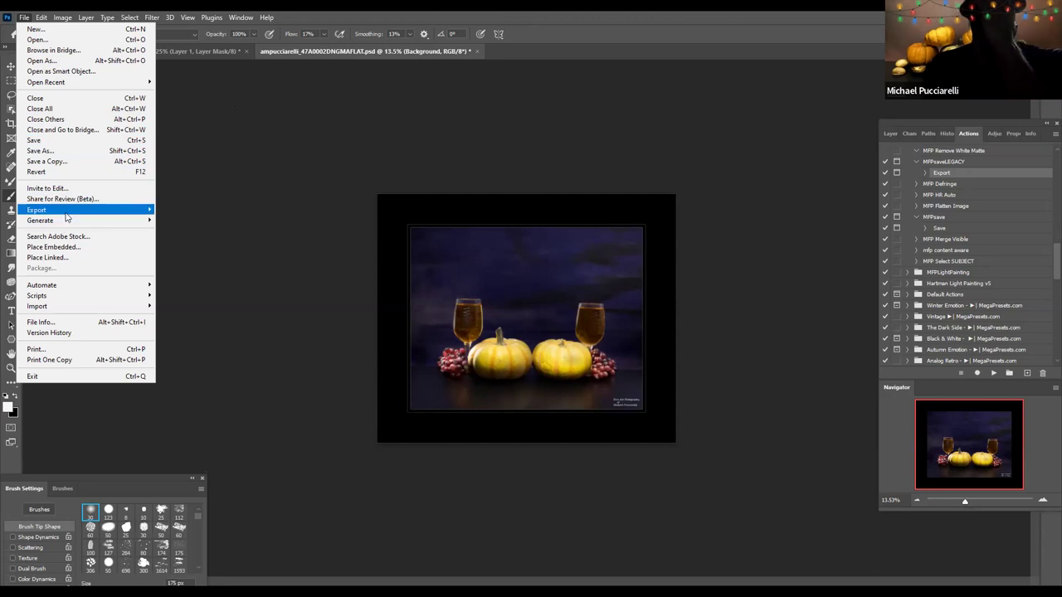
pyautogui.moveTo(68, 218)
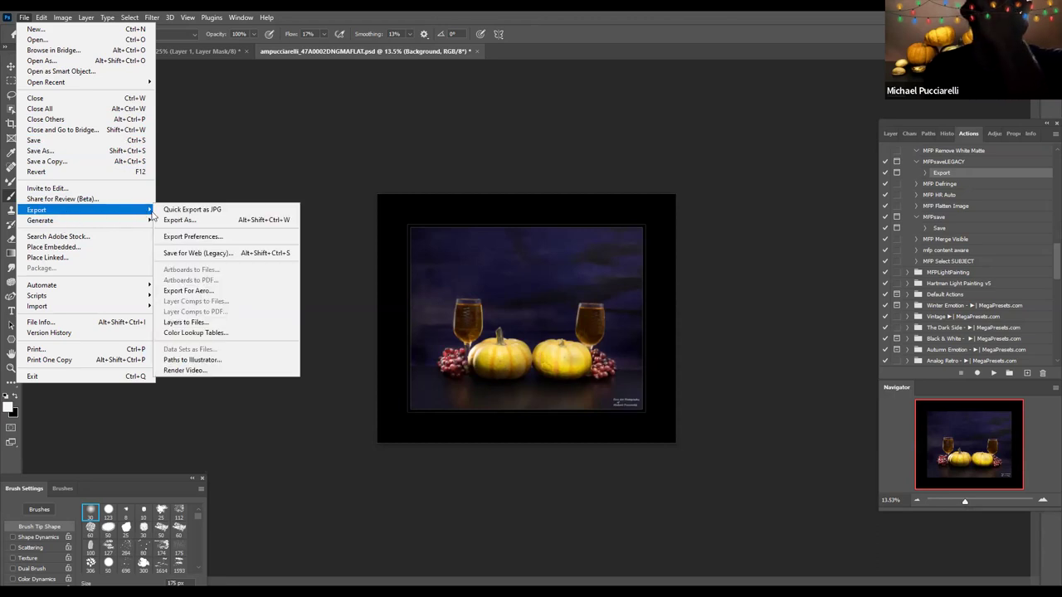
pyautogui.click(198, 212)
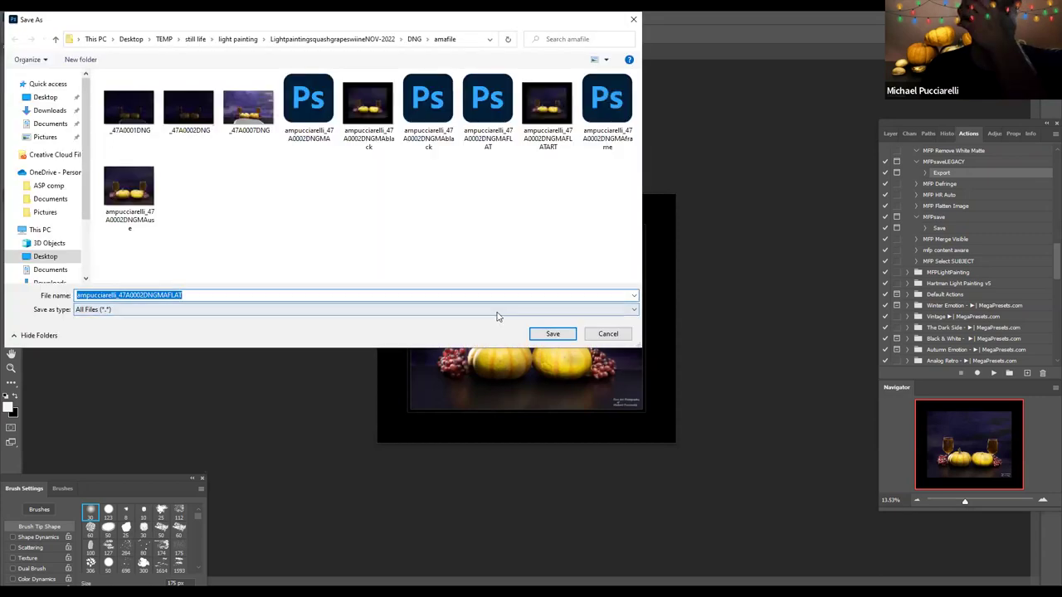
pyautogui.click(606, 333)
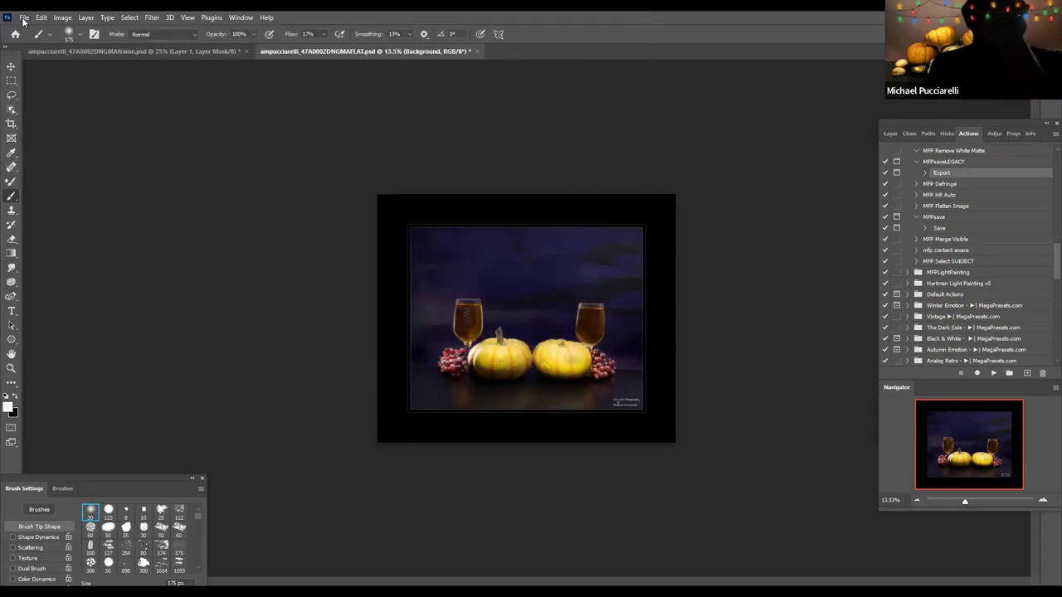
# Step: Try to set the Quick Export JPG quality to 10 in the Export Preferences, and leave the preferences
pyautogui.click(25, 18)
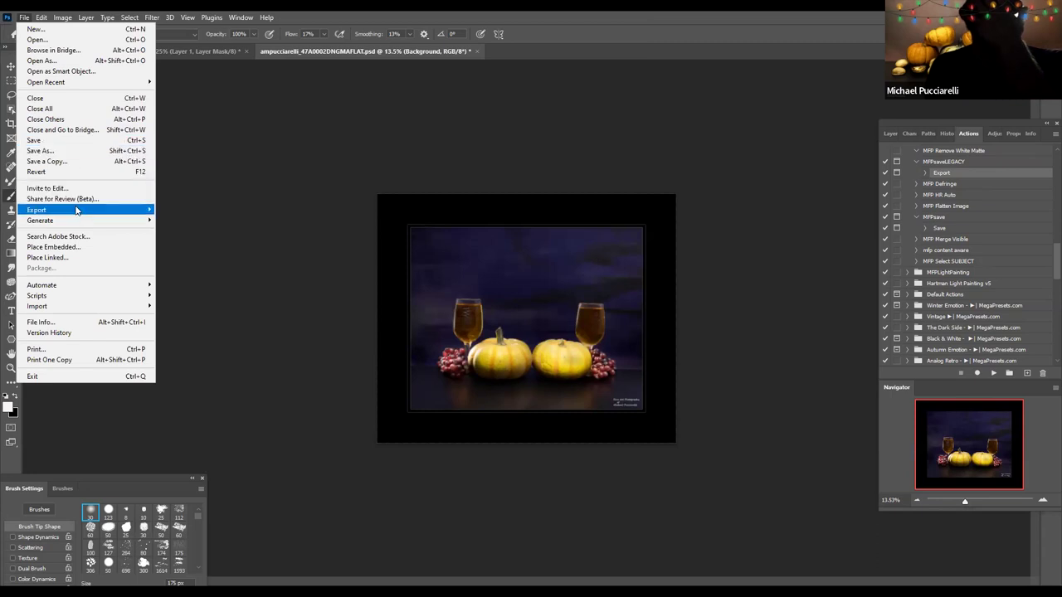
pyautogui.moveTo(76, 211)
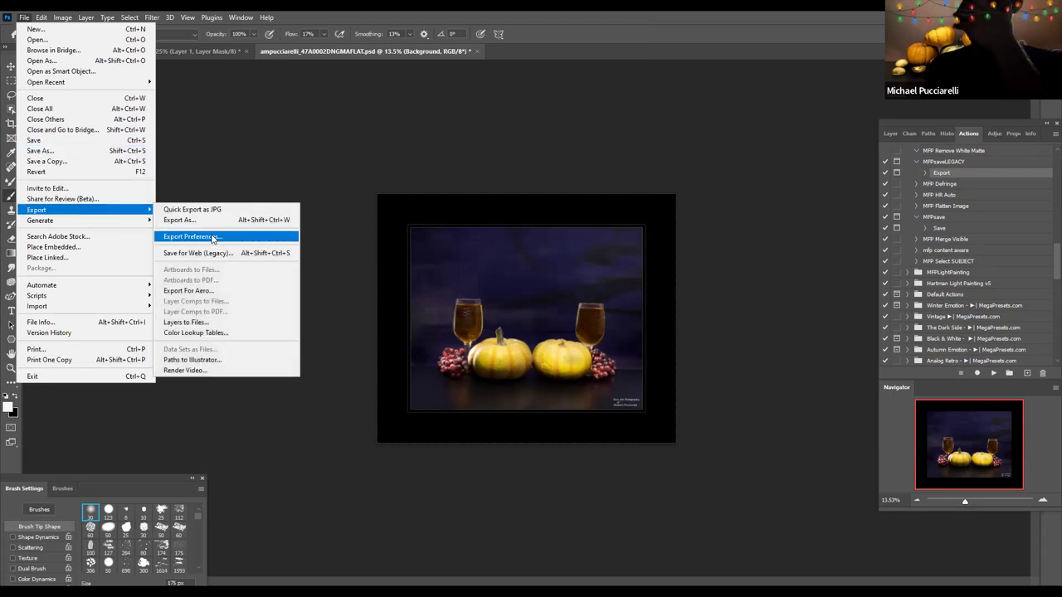
pyautogui.click(385, 282)
pyautogui.press('alt')
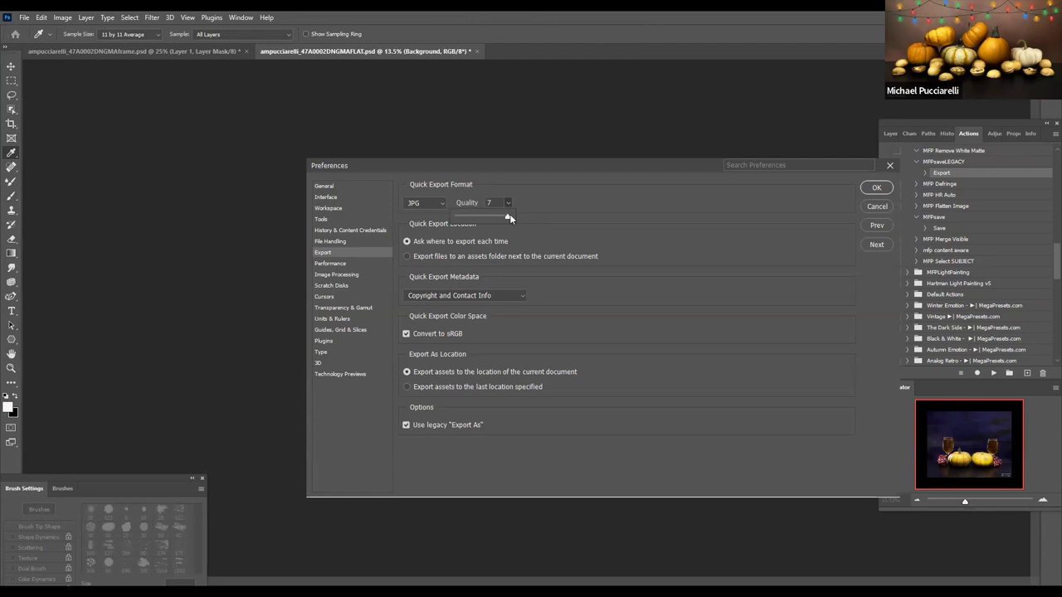
pyautogui.click(499, 200)
pyautogui.write('1')
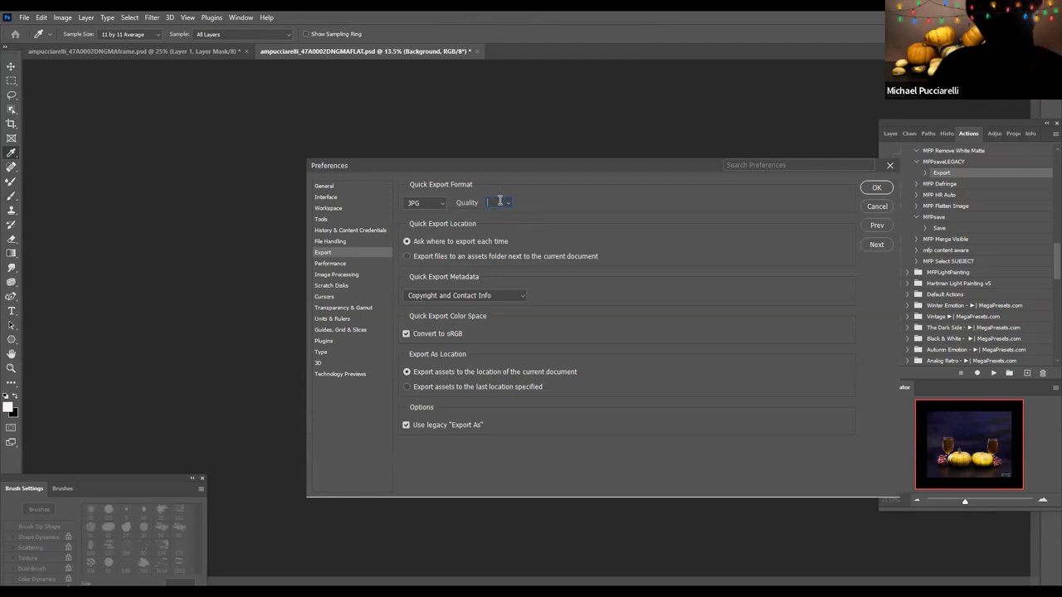
pyautogui.write('0')
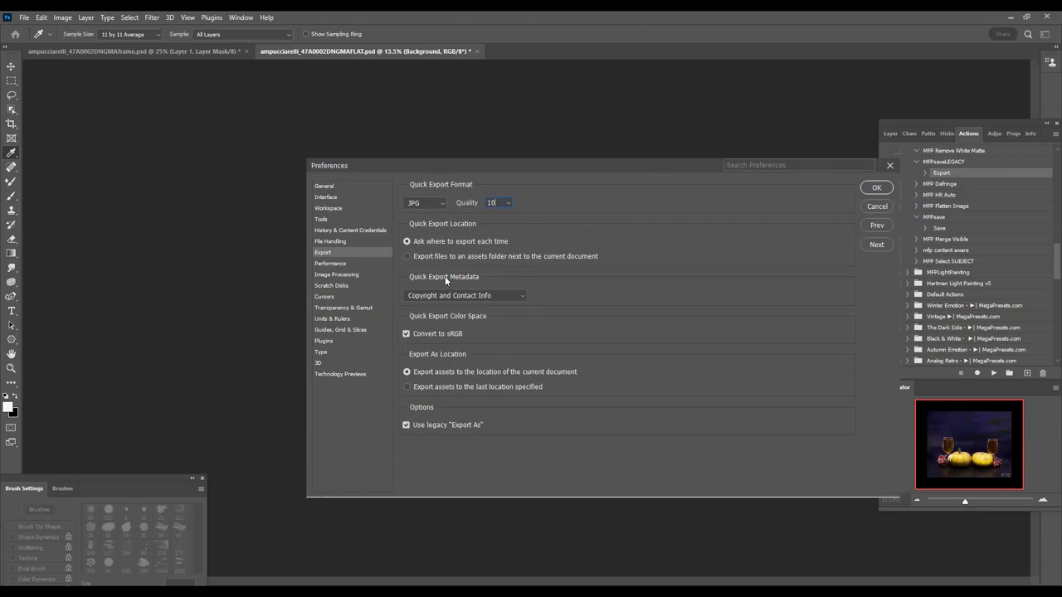
pyautogui.click(870, 208)
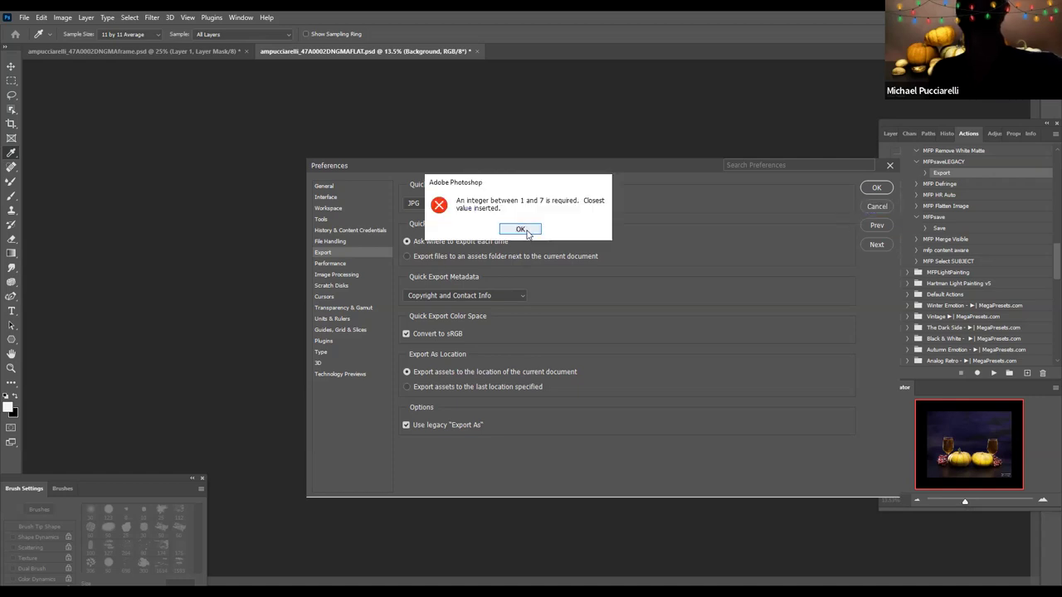
pyautogui.click(521, 230)
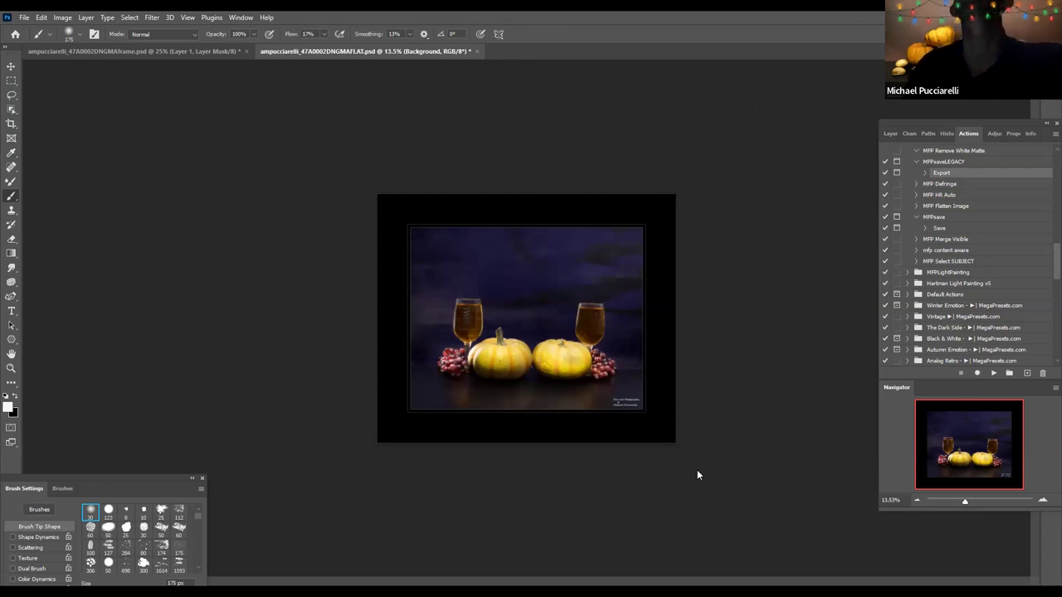
# Step: Switch to the Edge browser and show page 2 of the Photoshop and ACR screenshots PDF, fitted to the window
pyautogui.hotkey('alt', 'Tab')
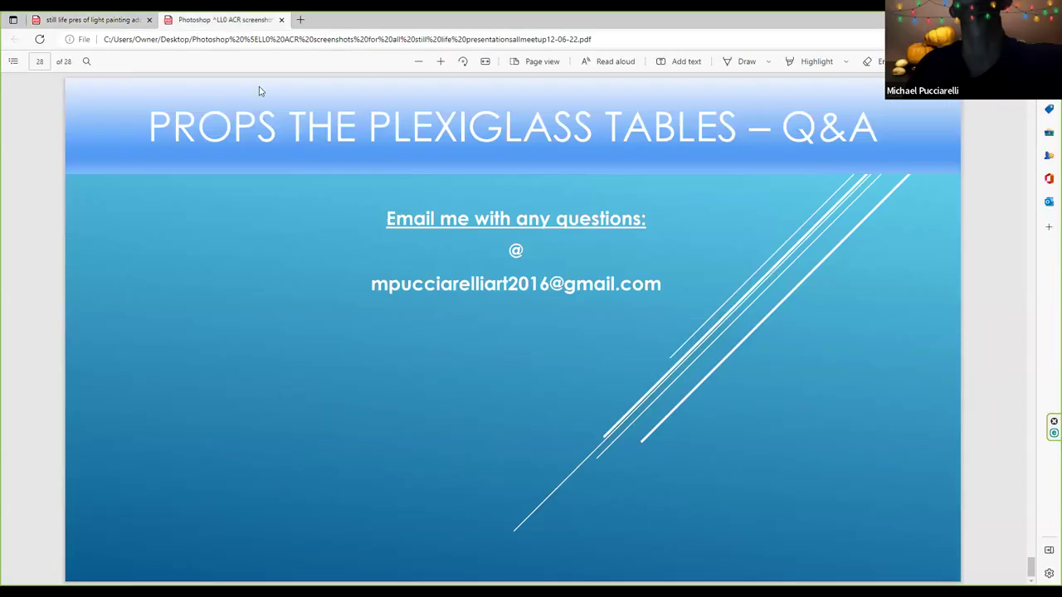
pyautogui.click(93, 19)
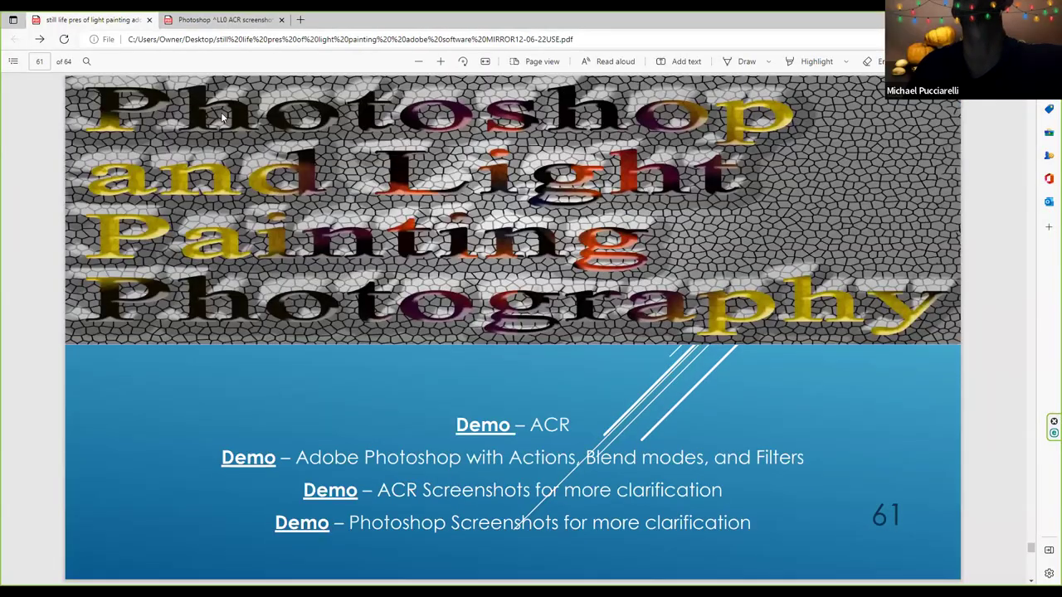
pyautogui.click(239, 24)
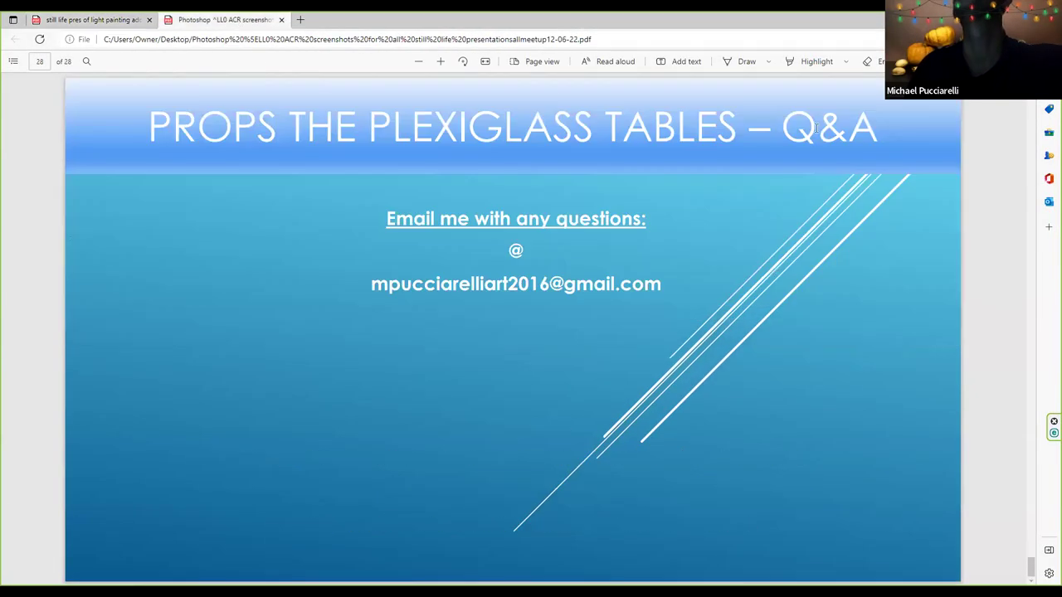
pyautogui.moveTo(1031, 567); pyautogui.dragTo(1031, 104)
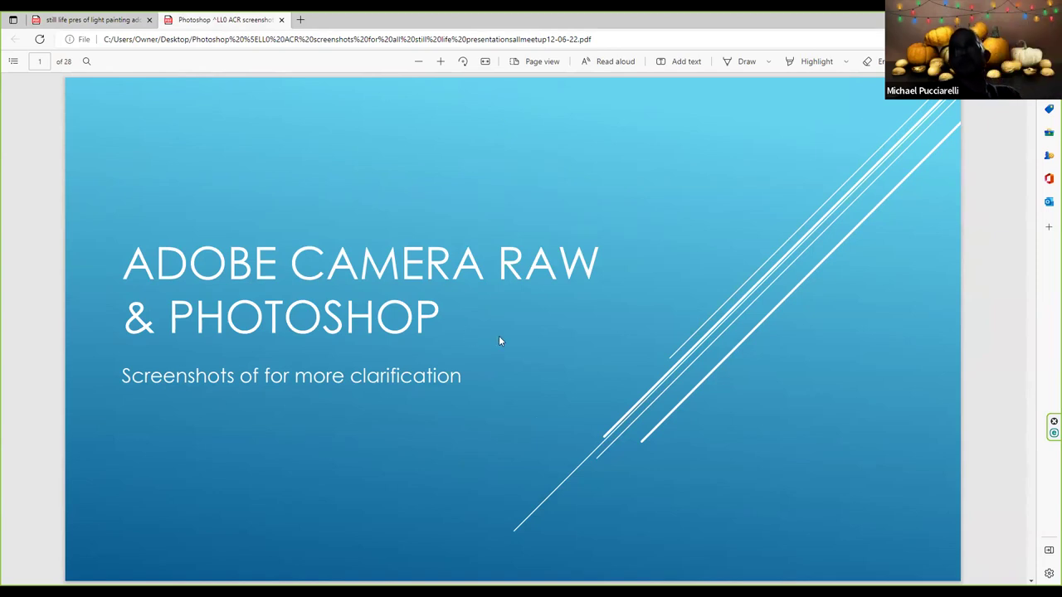
pyautogui.scroll(-5, 499, 340)
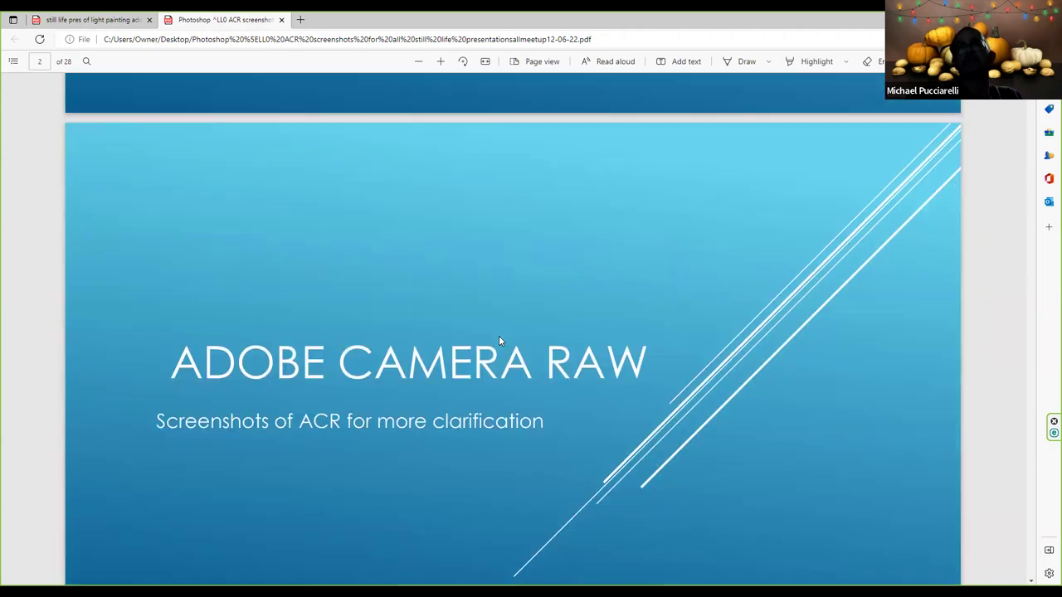
pyautogui.click(485, 61)
pyautogui.click(484, 63)
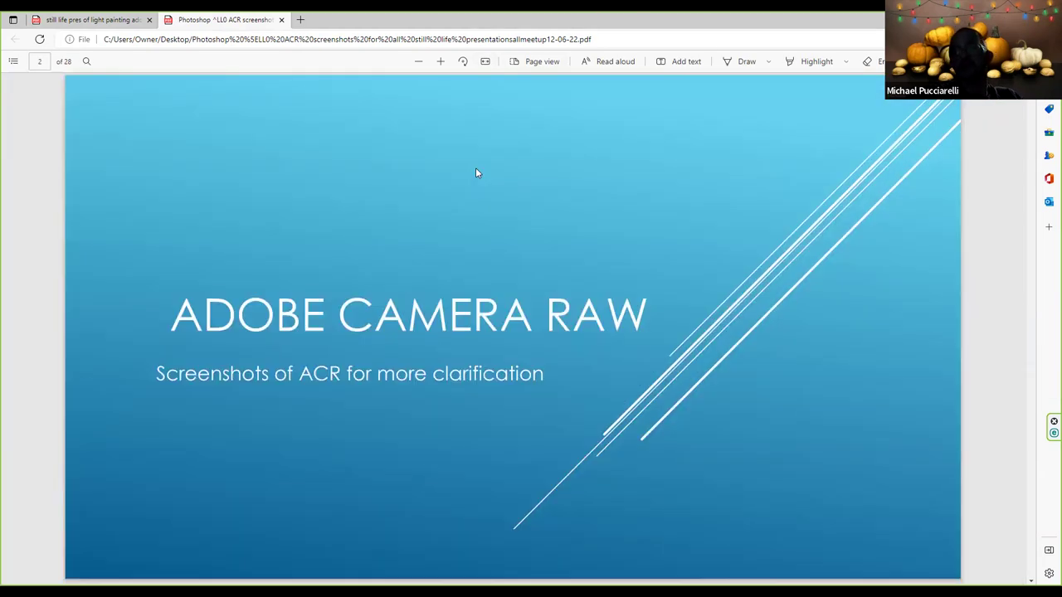
# Step: Read the Adobe Camera Raw slides on the Basic, Curve, Detail and Optics sections
pyautogui.scroll(-3, 476, 168)
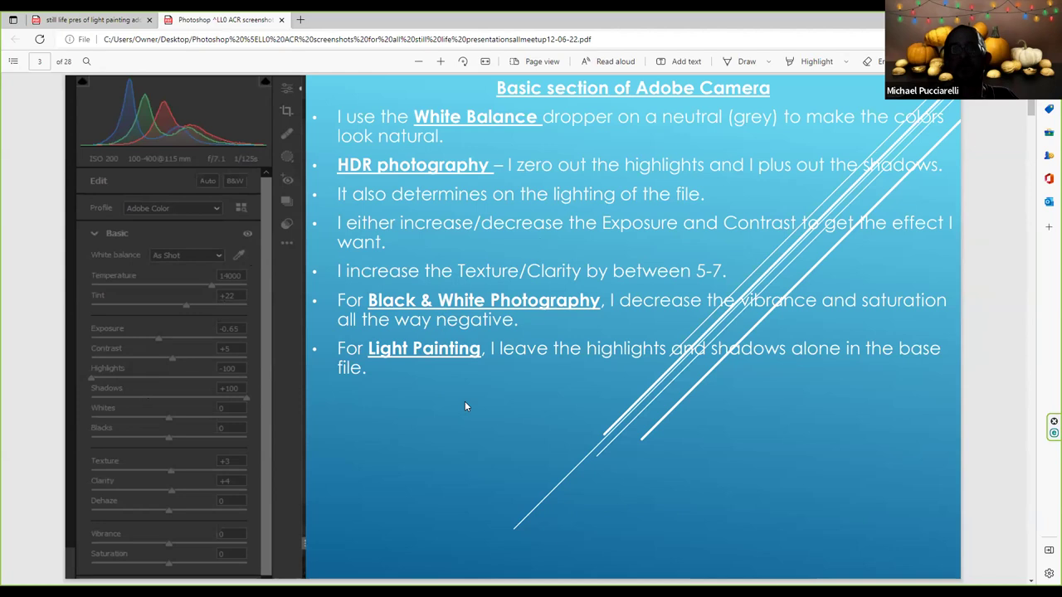
pyautogui.press('Right')
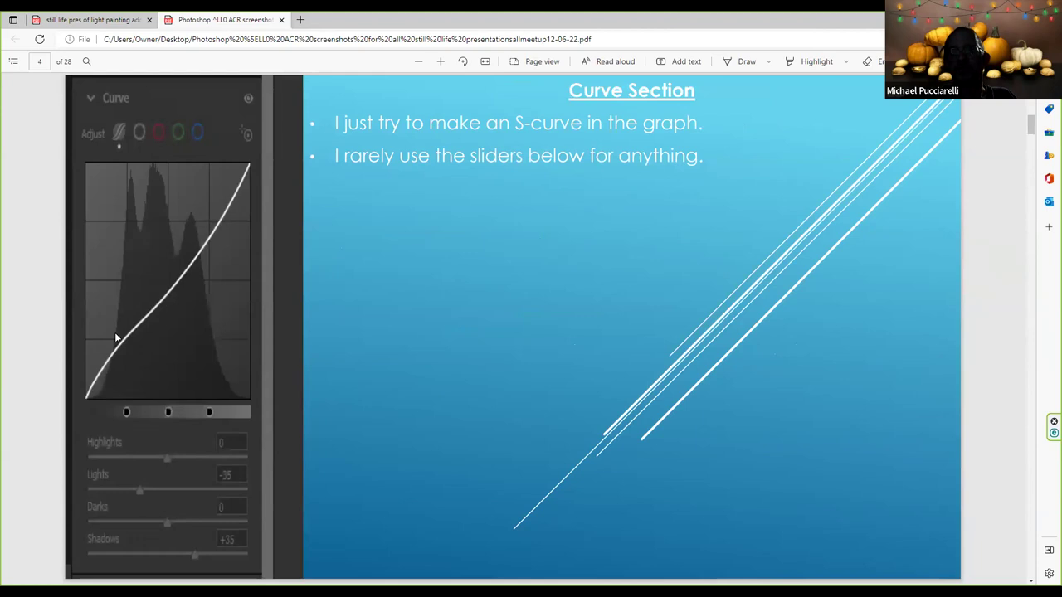
pyautogui.press('Right')
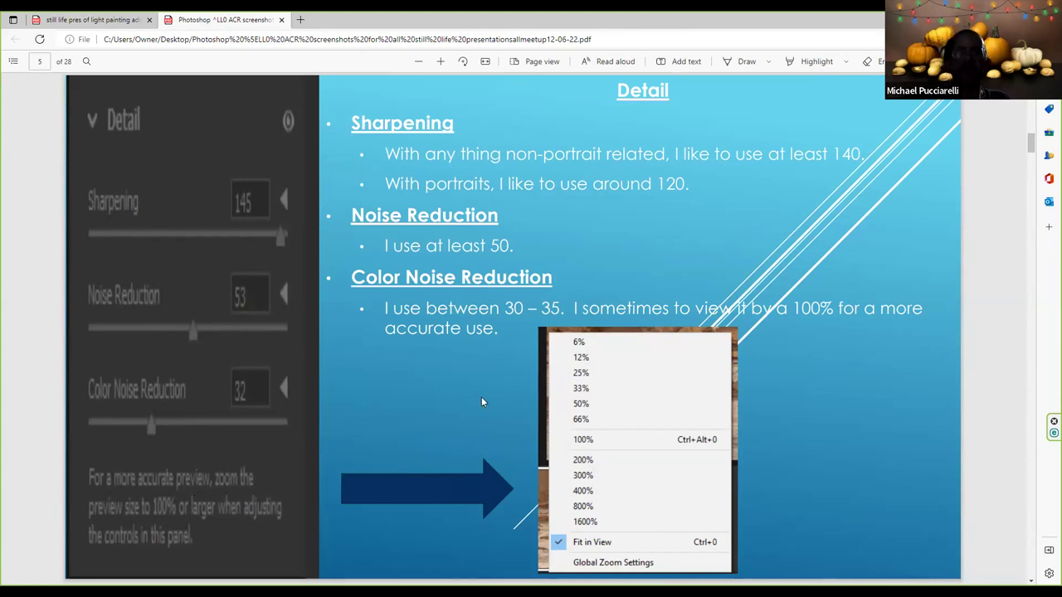
pyautogui.scroll(-3, 481, 402)
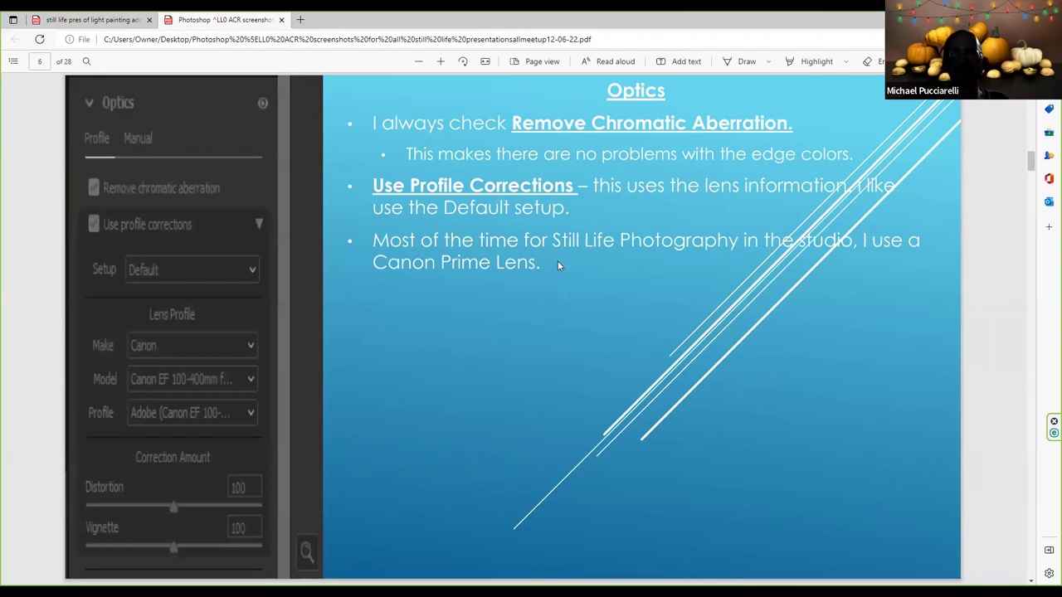